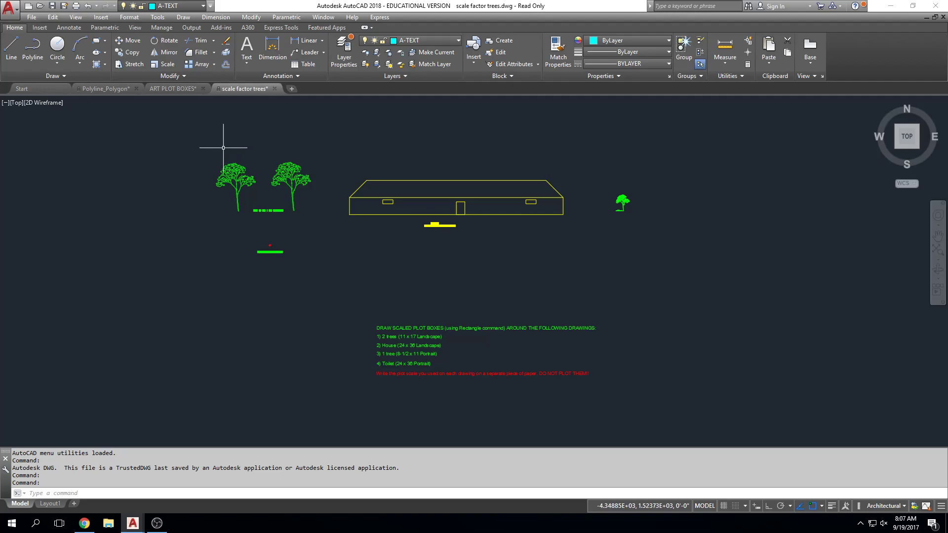
Step: Start a plot of the model and check the paper sizes available for the Adobe PDF printer
key(ctrl+p)
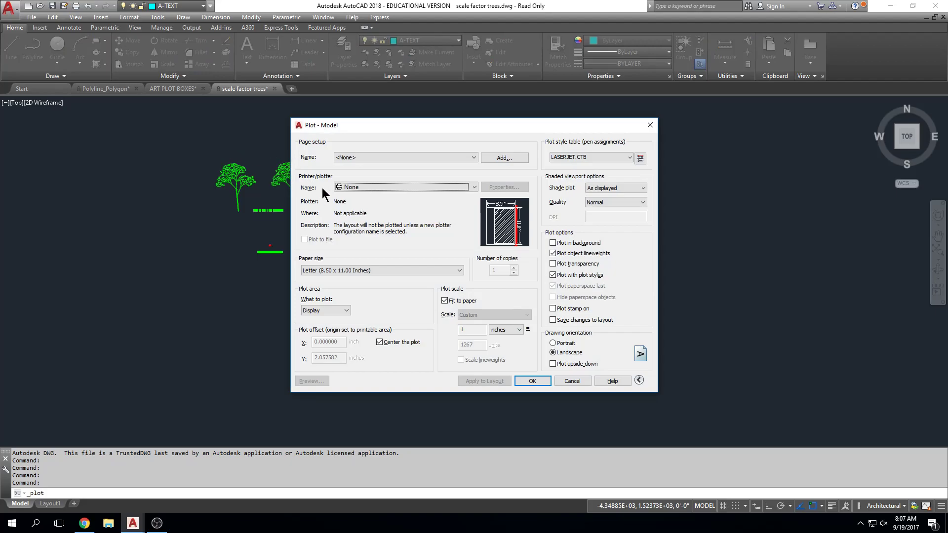
click(362, 186)
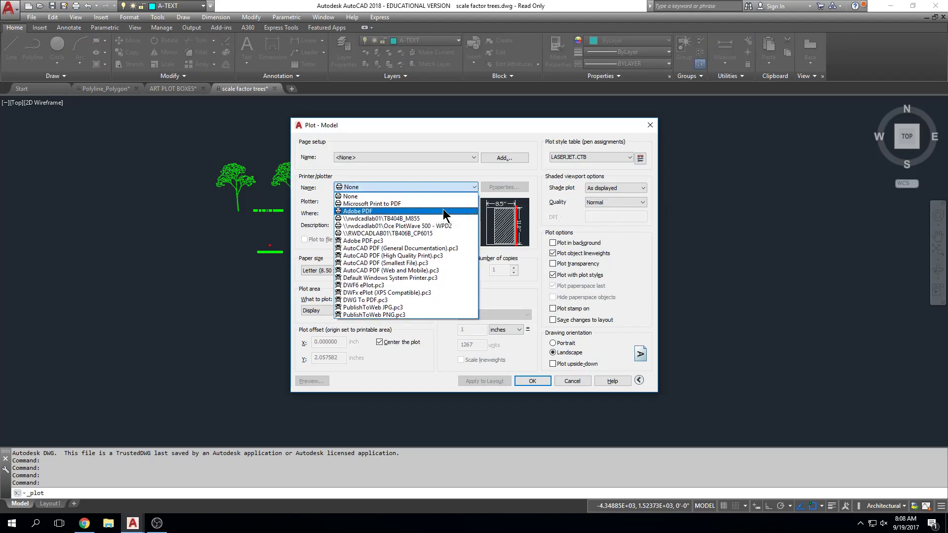
click(443, 210)
click(453, 271)
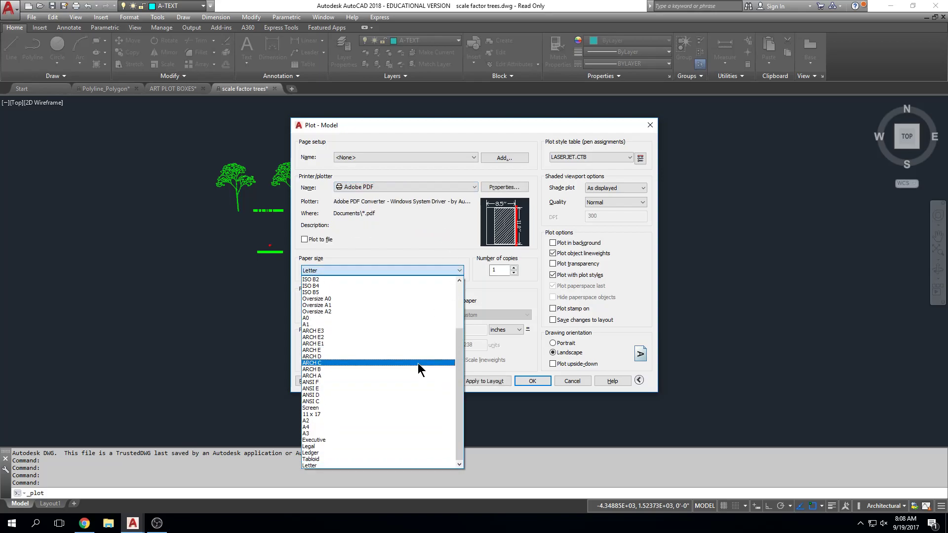
click(415, 271)
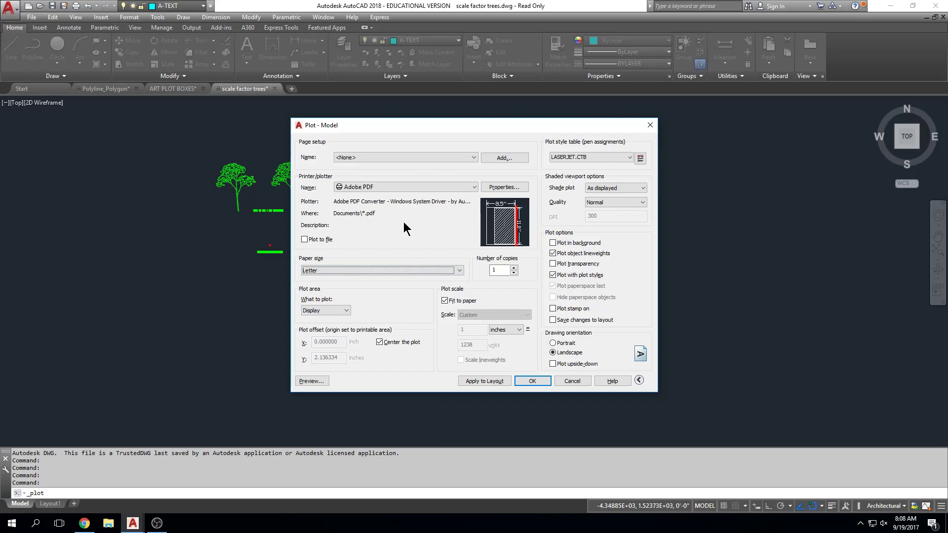
Step: Set the plotter to AutoCAD PDF (General Documentation).pc3 and the paper size to ARCH D (36.00 x 24.00 Inches)
click(473, 188)
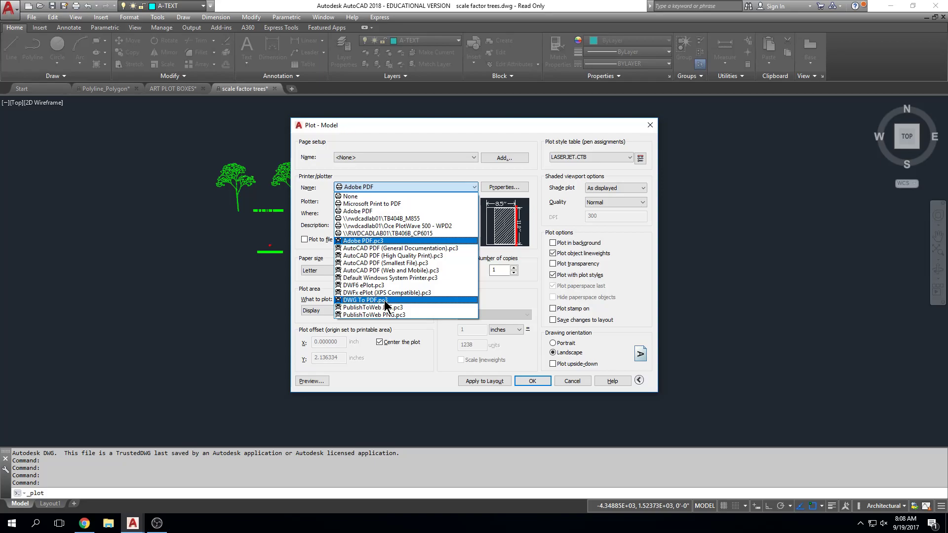
click(357, 248)
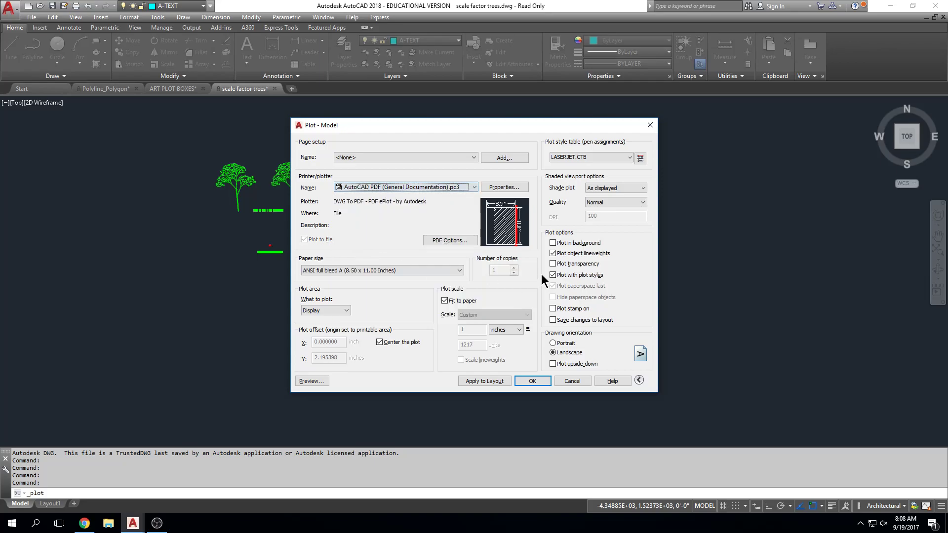
click(456, 271)
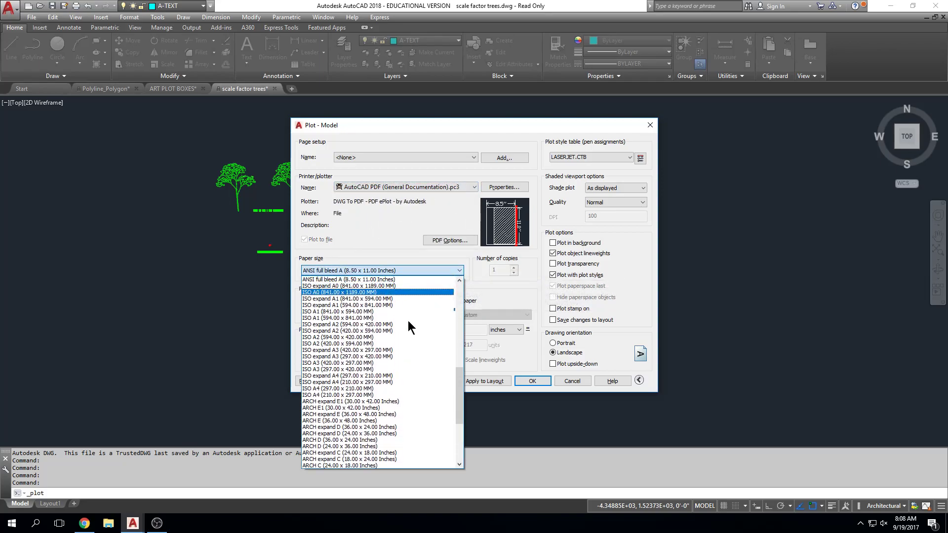
click(333, 440)
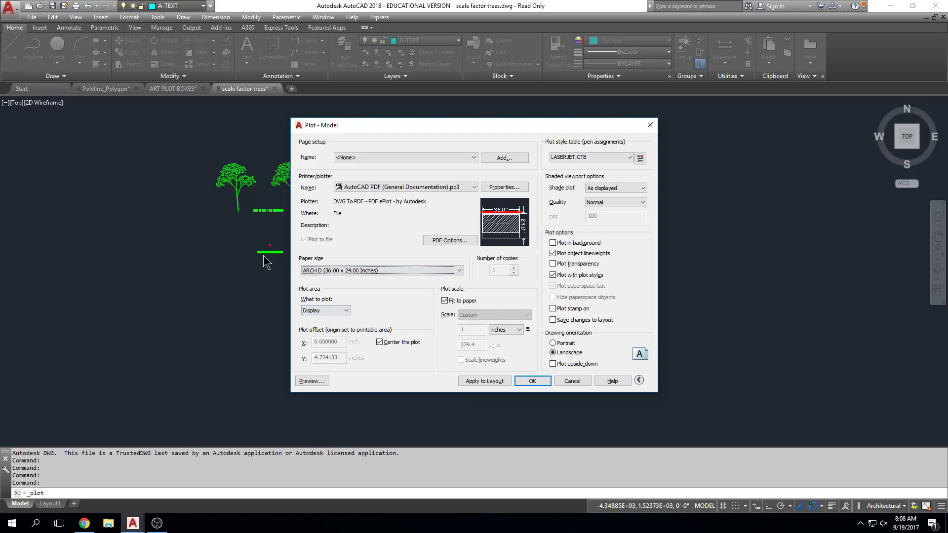
Step: Set the plot area to a window enclosing the yellow house elevation and its label
click(345, 310)
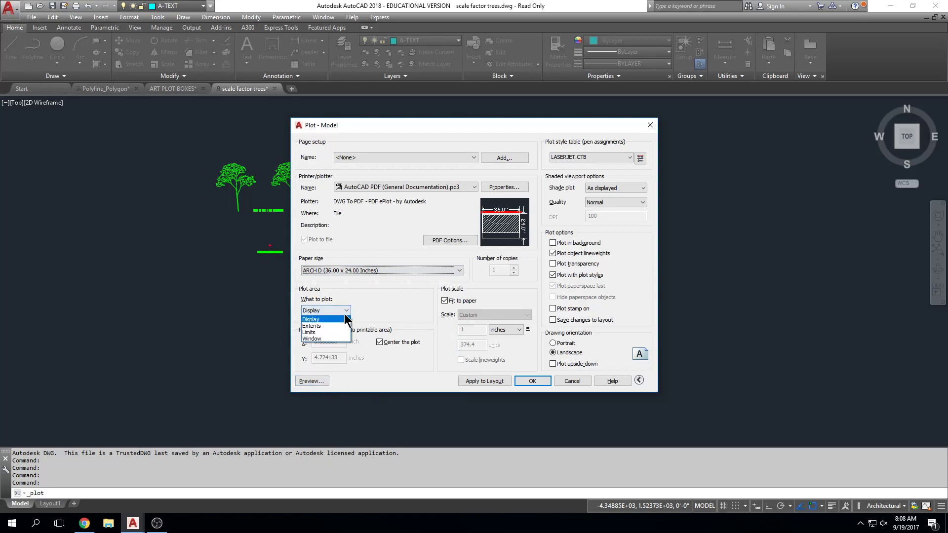
click(345, 338)
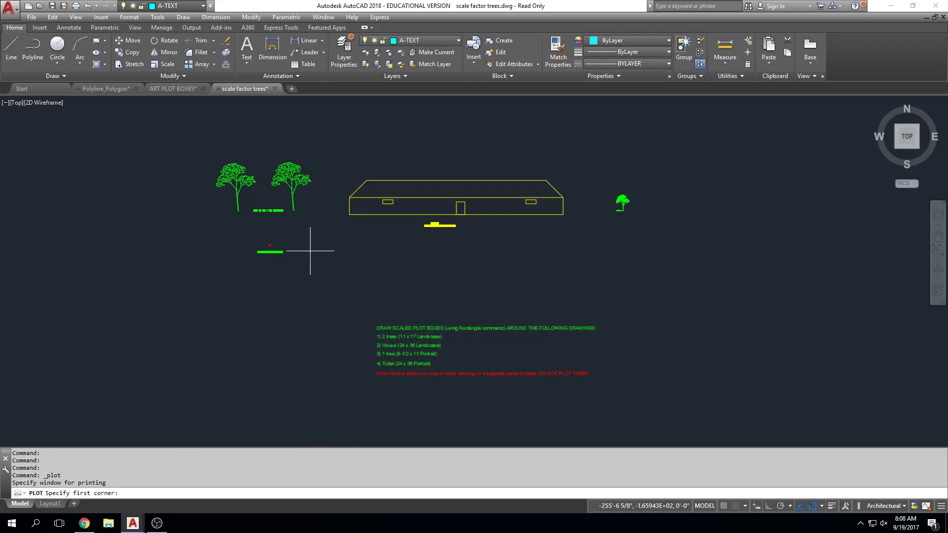
click(328, 161)
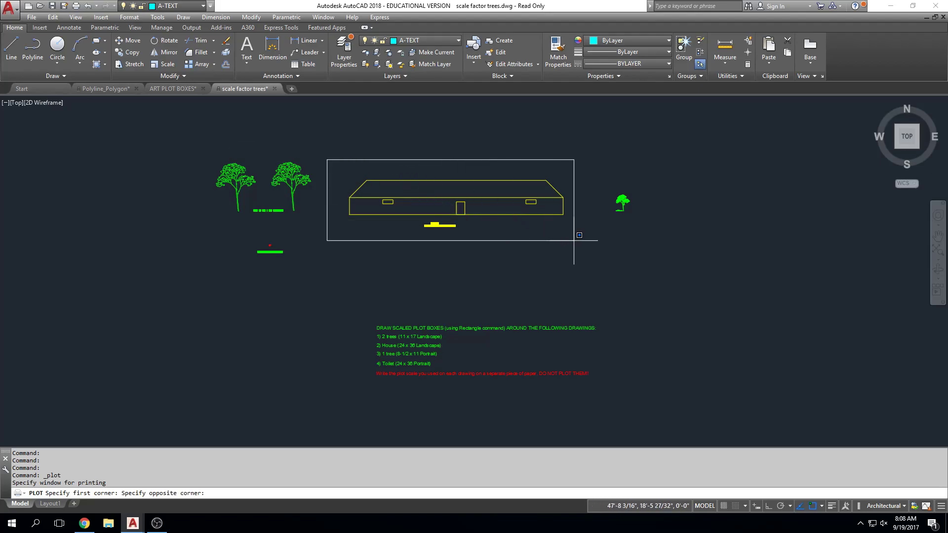
click(578, 236)
Step: Preview the plot, save it to the Desktop as scale factor trees-Model.pdf, and return to the drawing
click(321, 382)
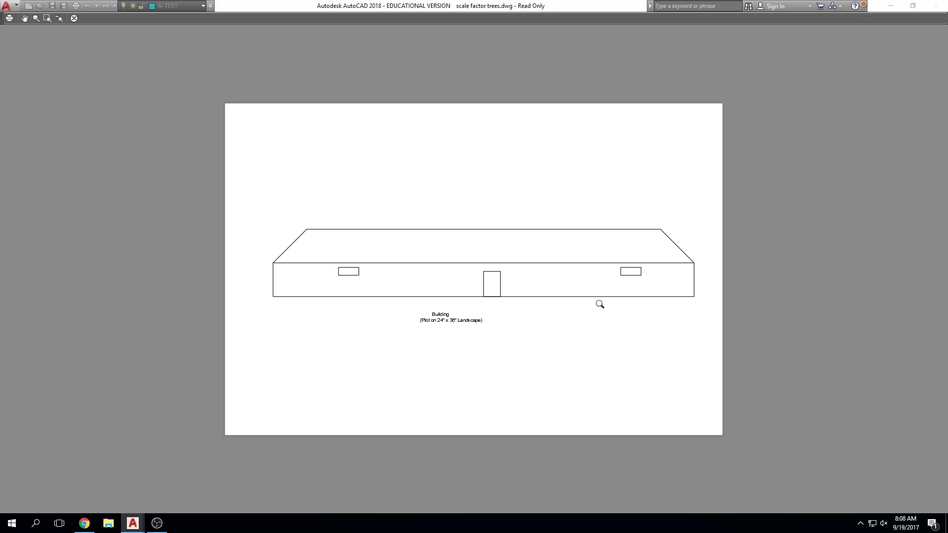
key(Escape)
click(532, 381)
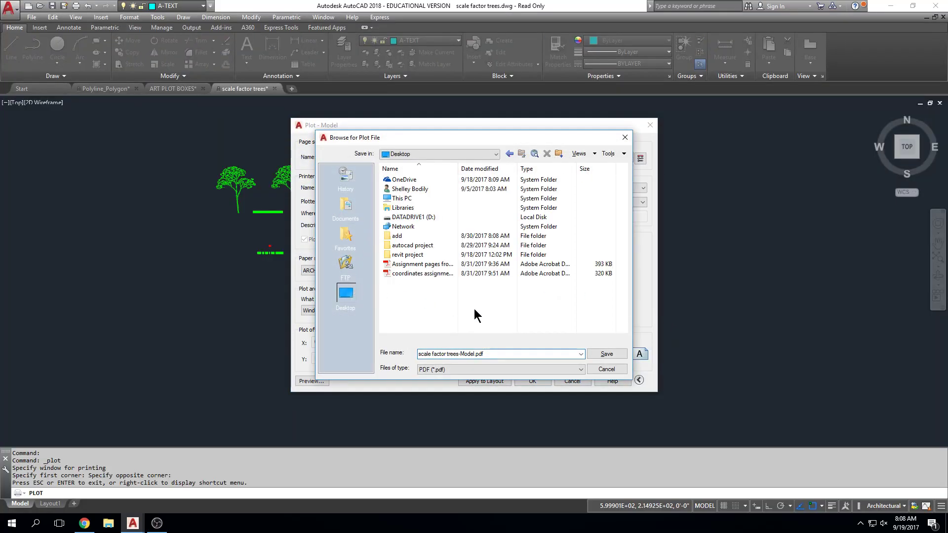
click(607, 354)
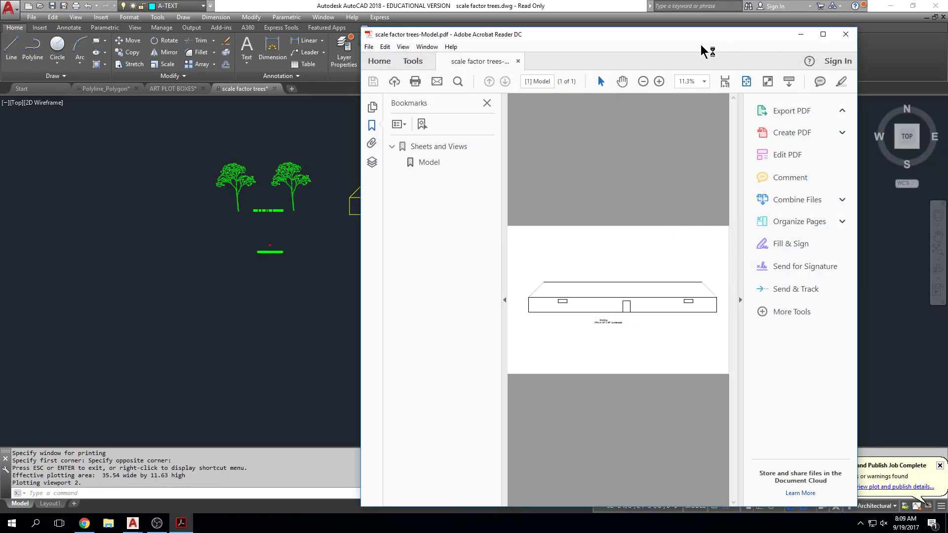
click(131, 106)
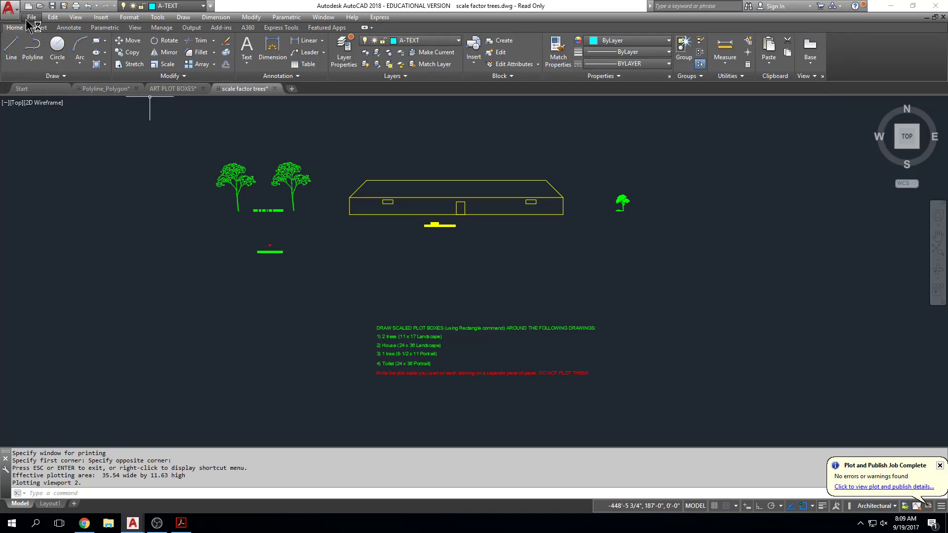
Step: Review the available printers in the plot settings and close them without plotting
key(ctrl+p)
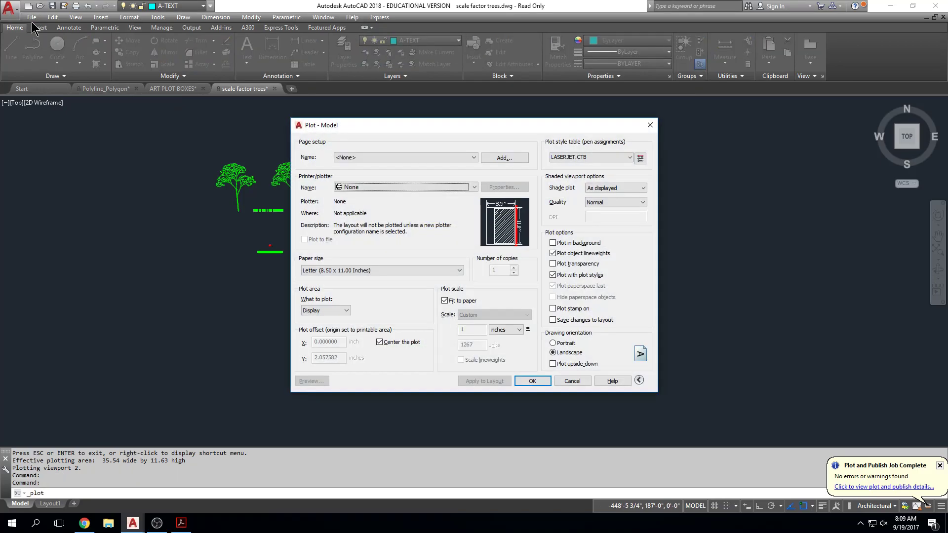
click(375, 186)
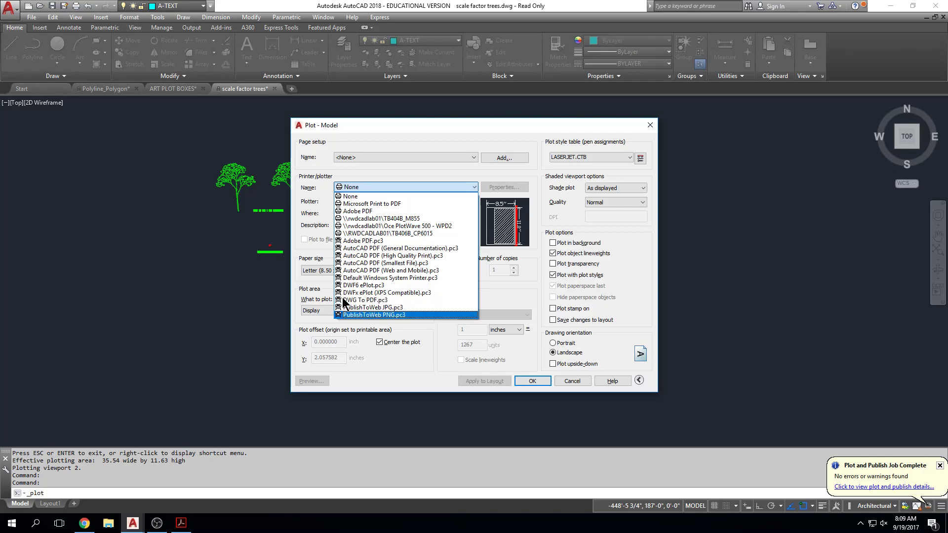
click(374, 212)
key(Escape)
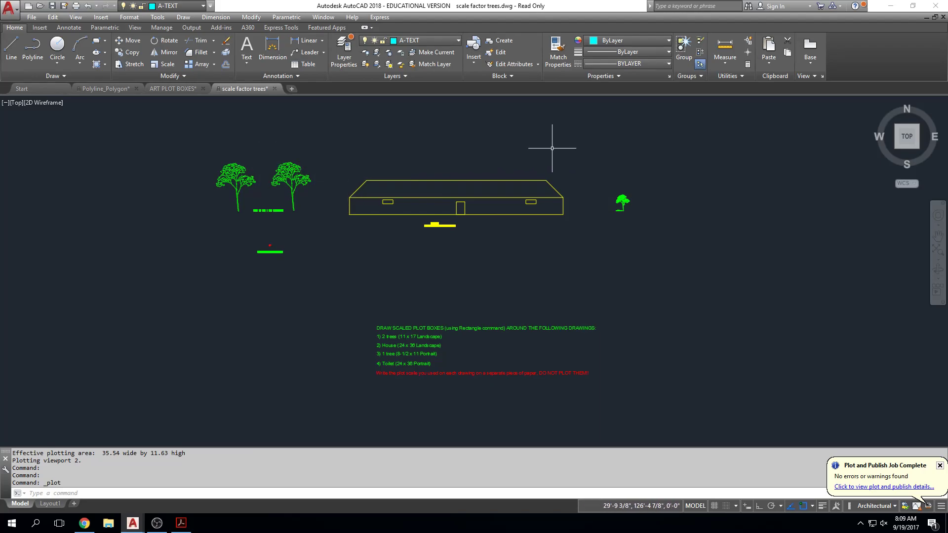
Step: Switch to the ART PLOT BOXES drawing and examine its details, especially the residential exterior concrete stair section
click(173, 88)
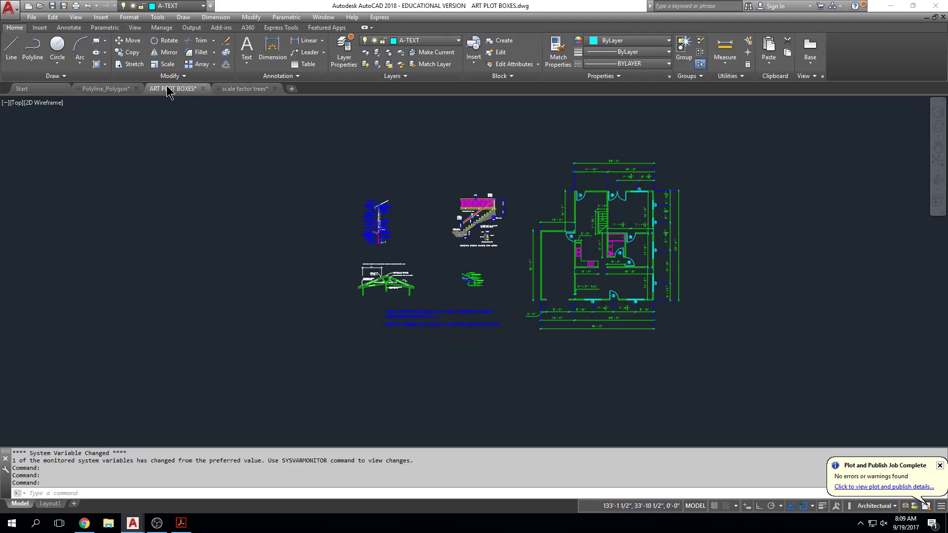
scroll(425, 241, up, 5)
scroll(485, 255, down, 3)
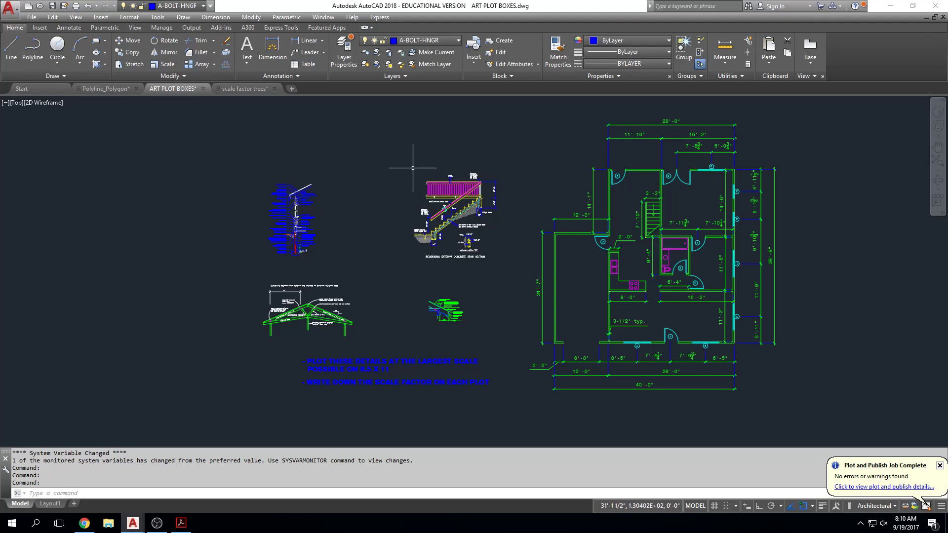
scroll(412, 167, up, 3)
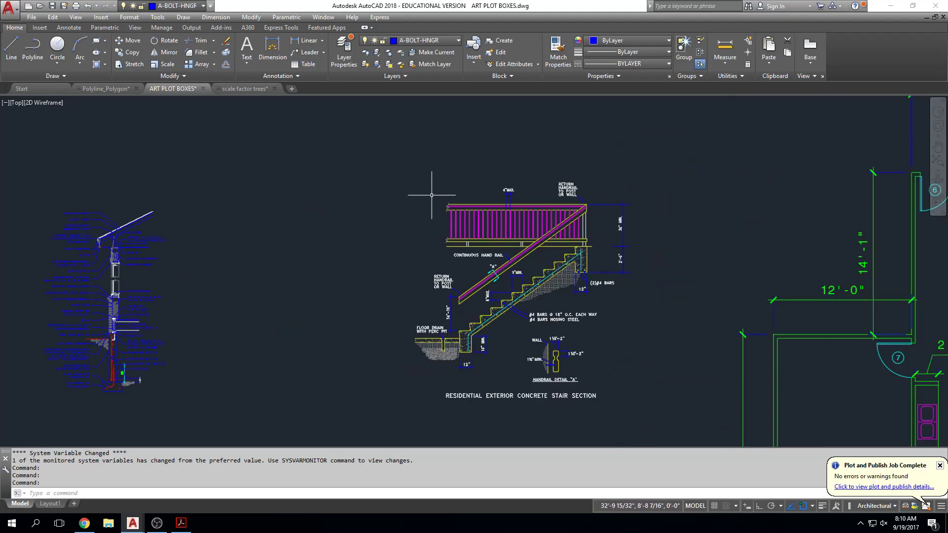
scroll(553, 266, up, 4)
scroll(556, 259, down, 1)
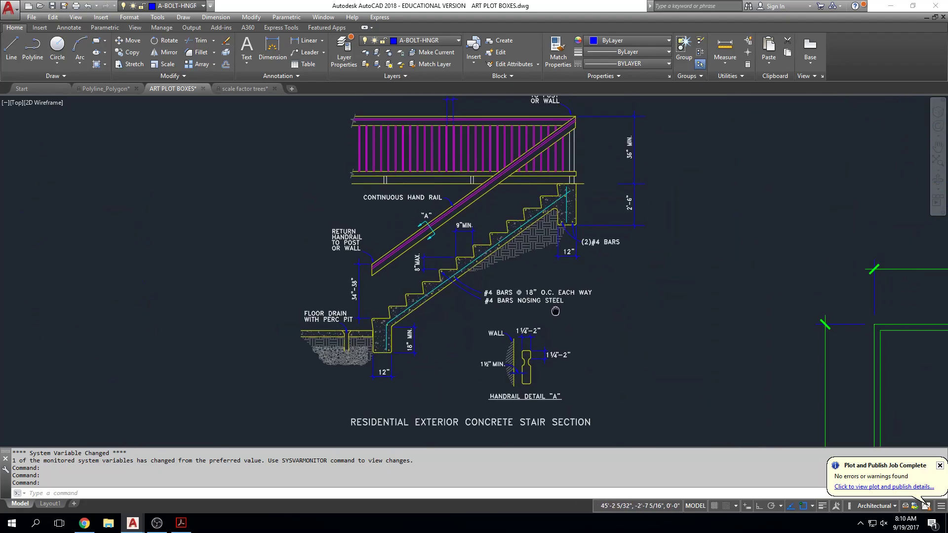
scroll(592, 286, down, 3)
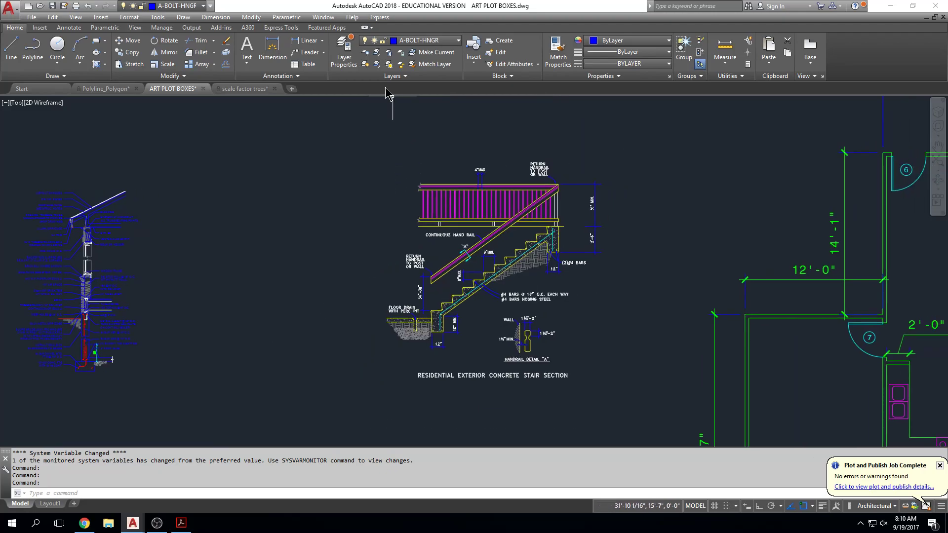
Step: Review the layer list and inspect the color settings of the A-BOLT-HNGR and TEXT layers without changing them
click(344, 52)
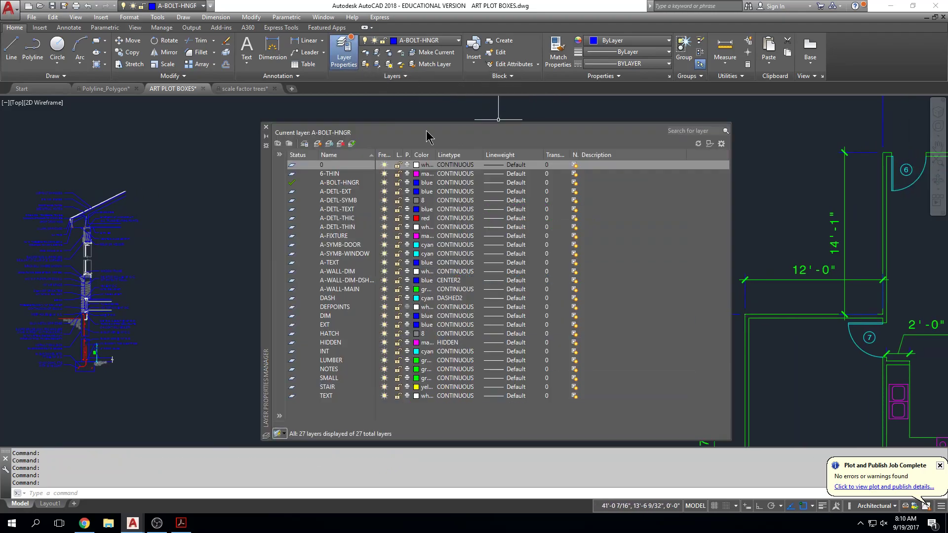
drag(264, 196, 260, 181)
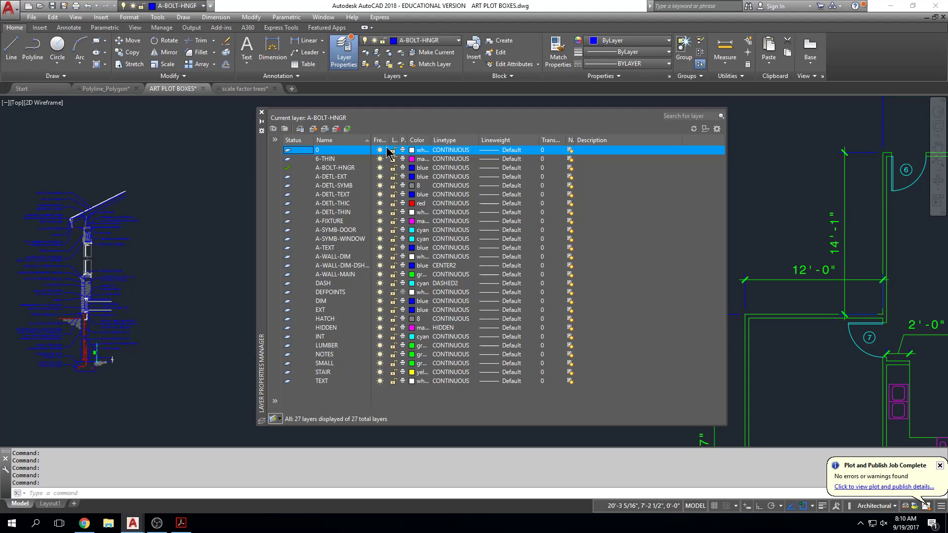
click(423, 168)
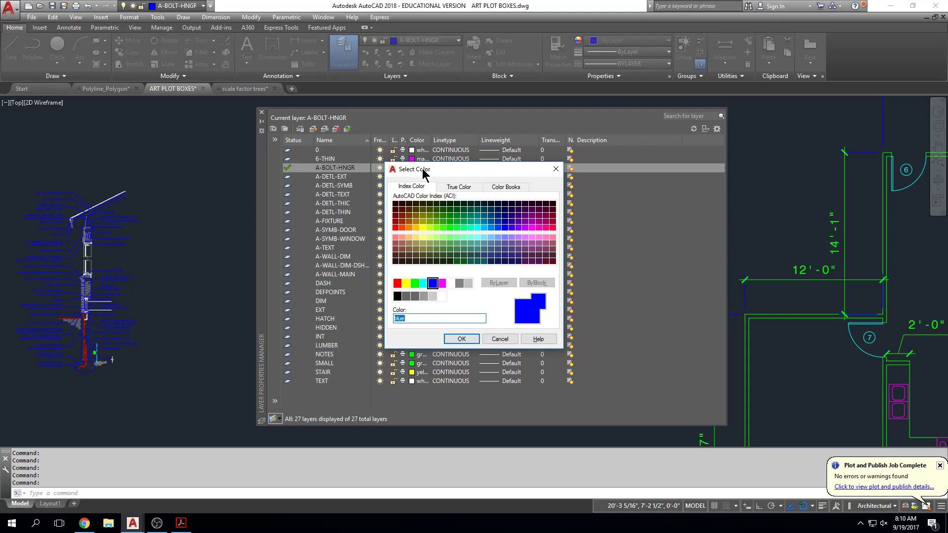
key(Escape)
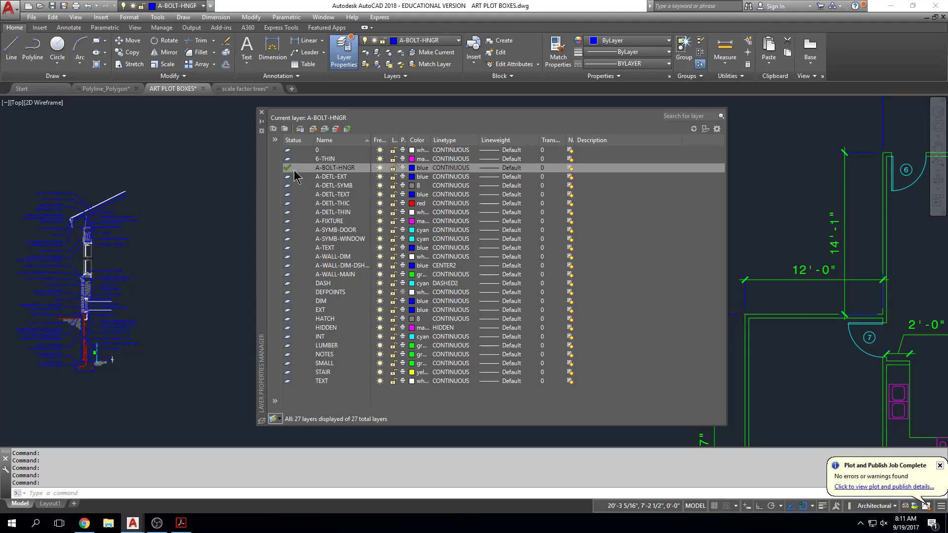
click(421, 381)
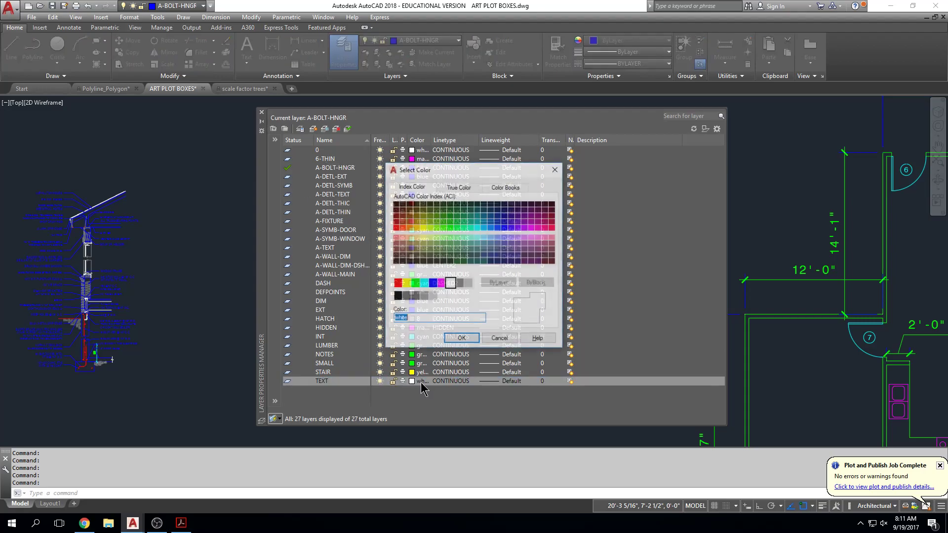
click(498, 338)
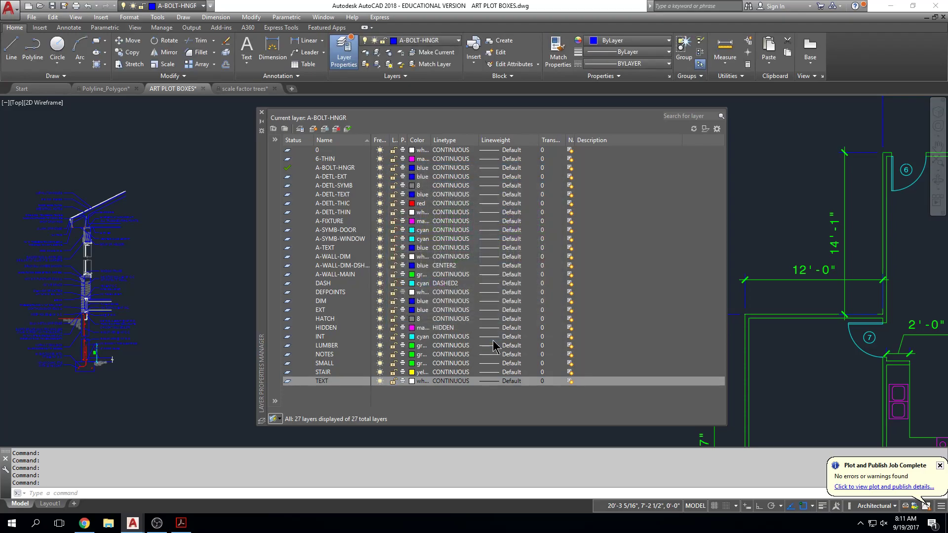
click(262, 114)
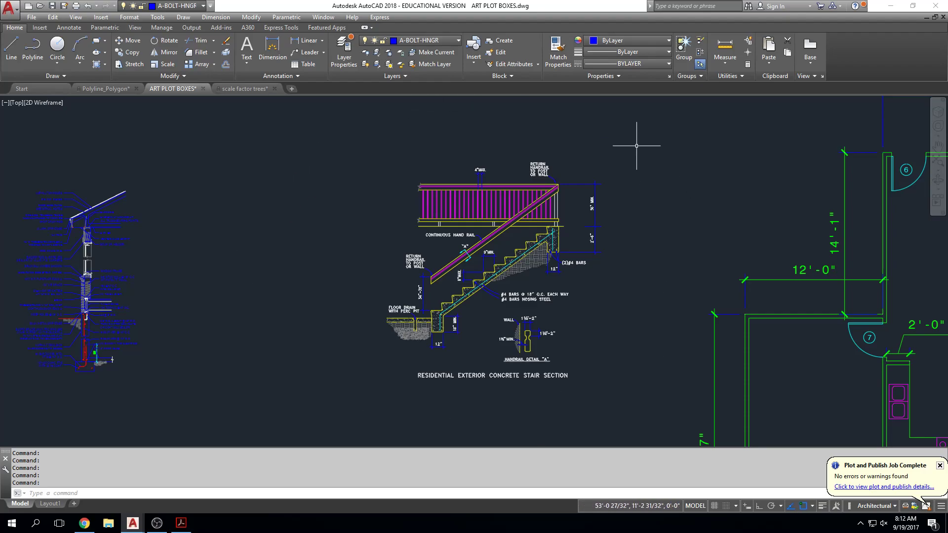
scroll(557, 233, up, 4)
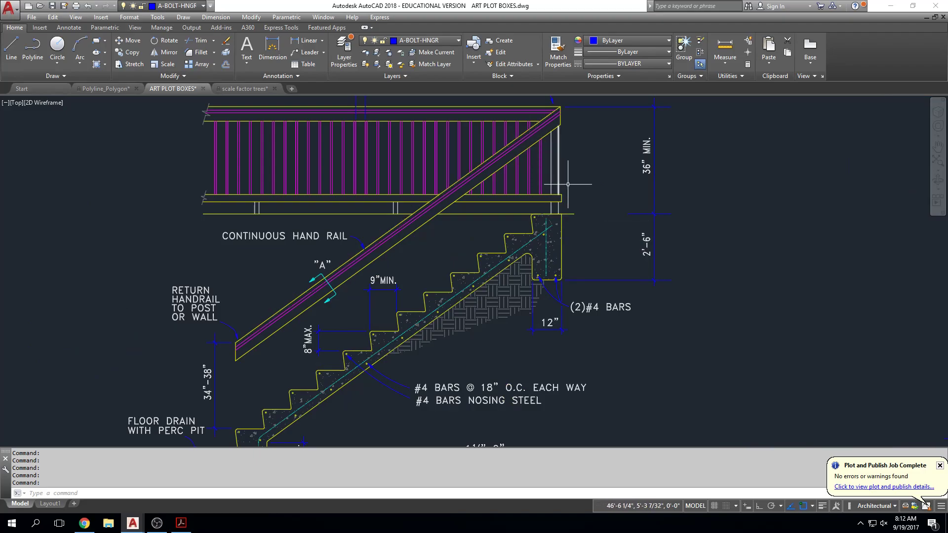
scroll(612, 207, down, 2)
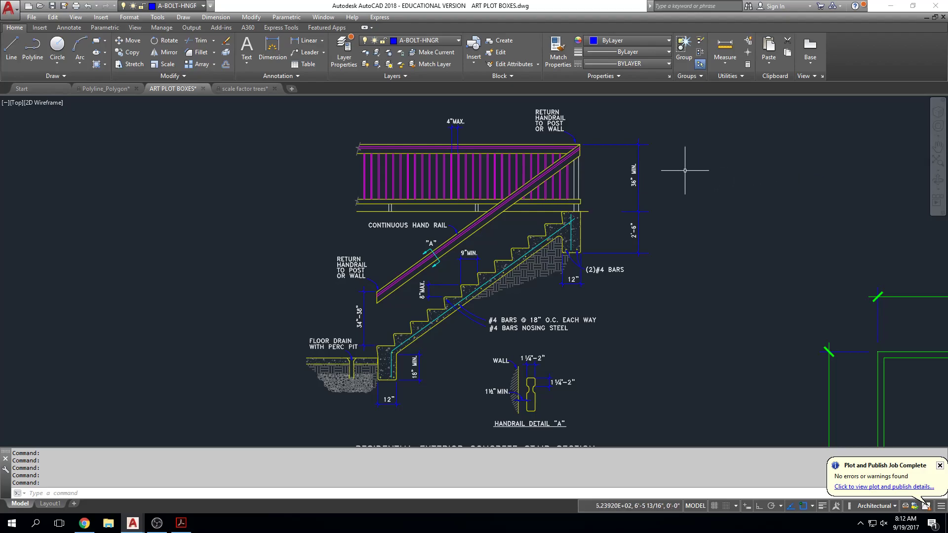
middle_drag(690, 170, 692, 172)
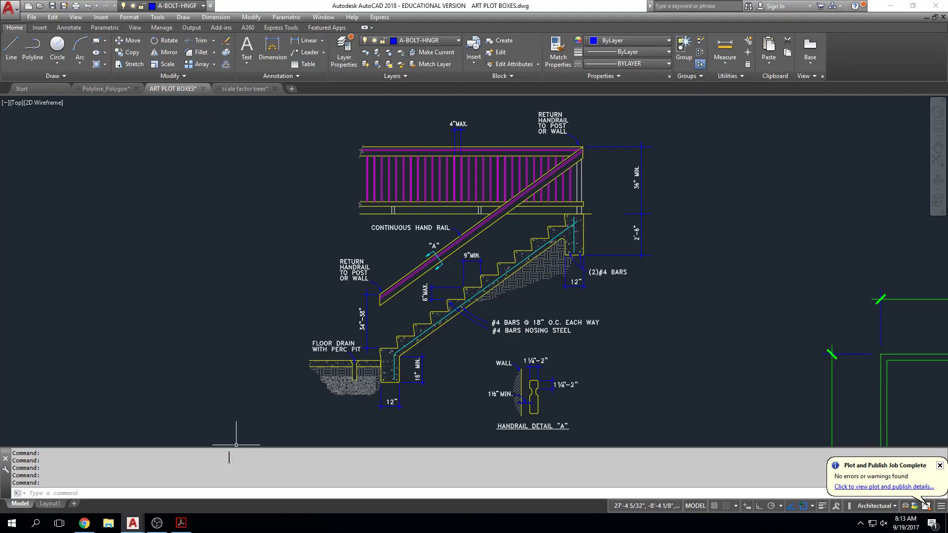
Step: Switch to File Explorer and open the Drawings folder inside ARCH, Arch 1310 on the CAD_Common$ network drive
click(108, 522)
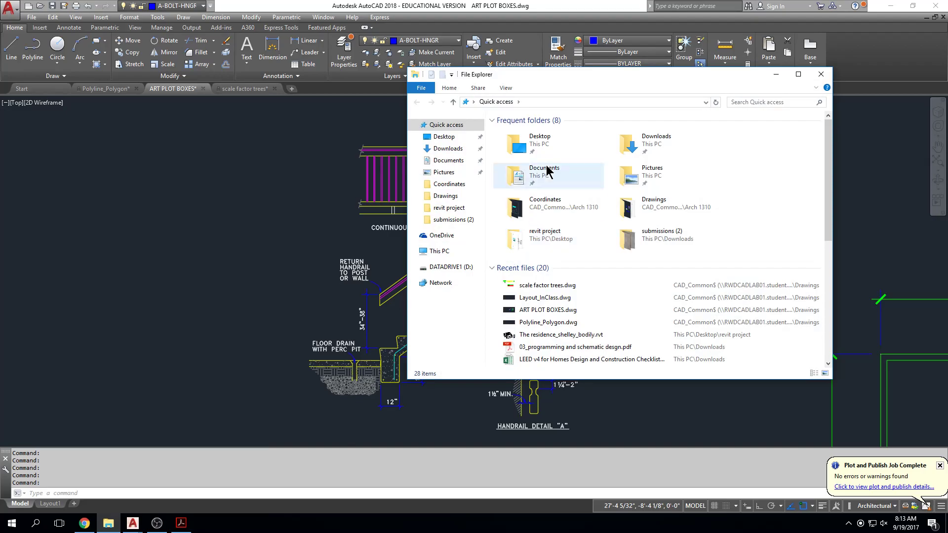
drag(581, 77, 459, 84)
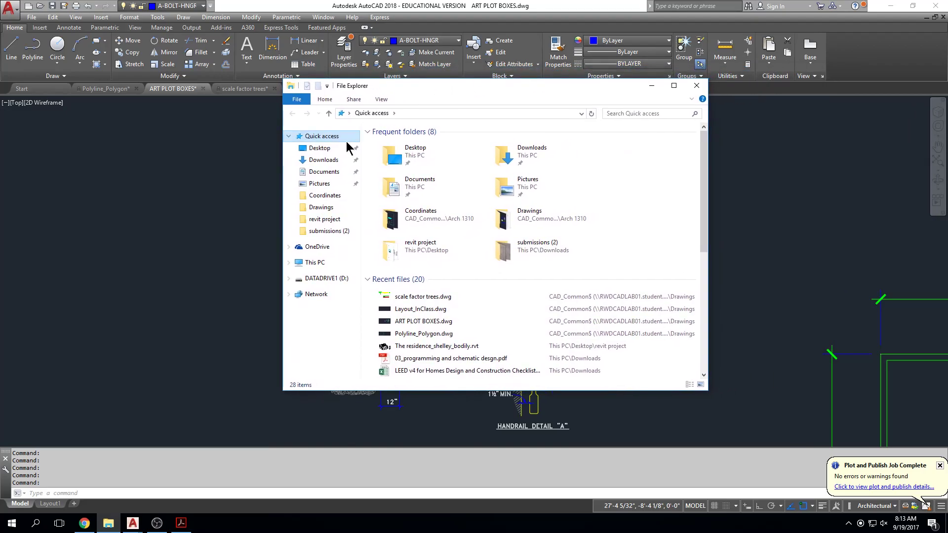
click(318, 263)
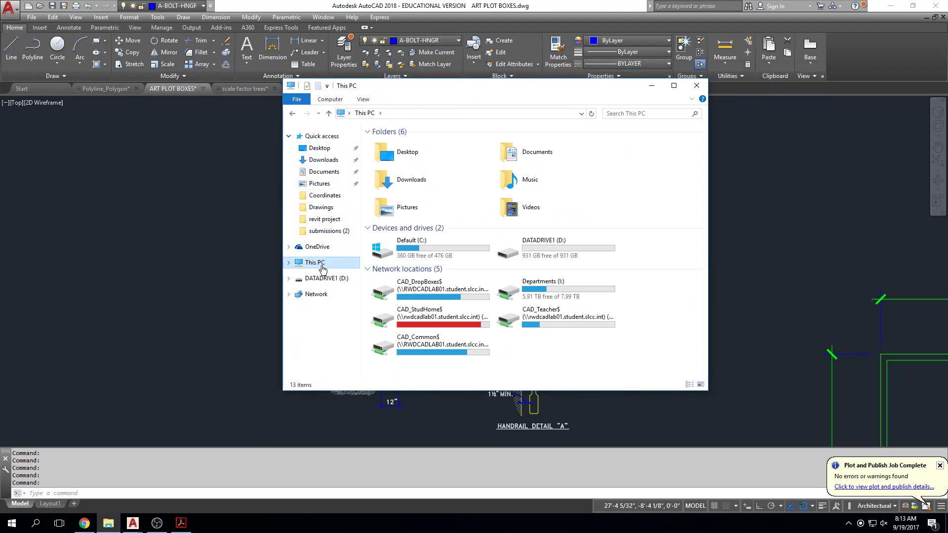
double_click(432, 347)
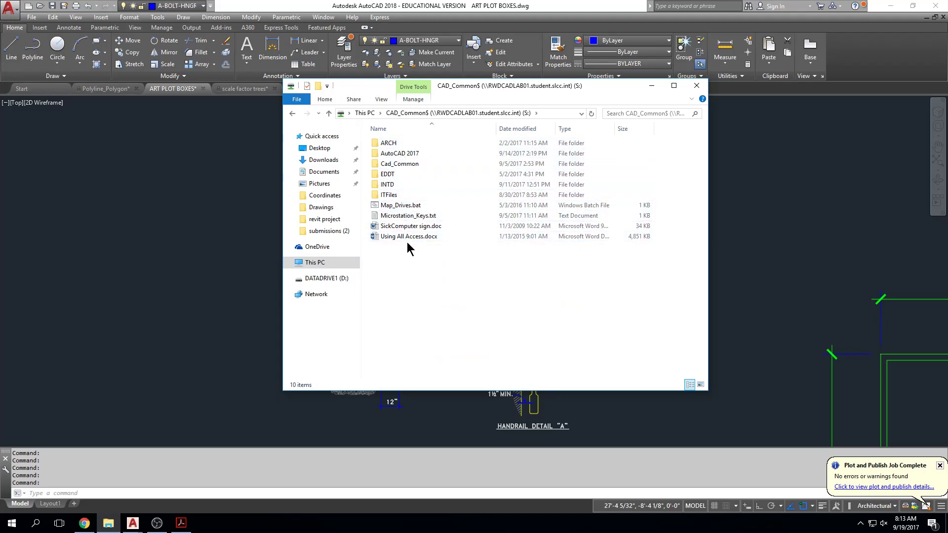
double_click(388, 143)
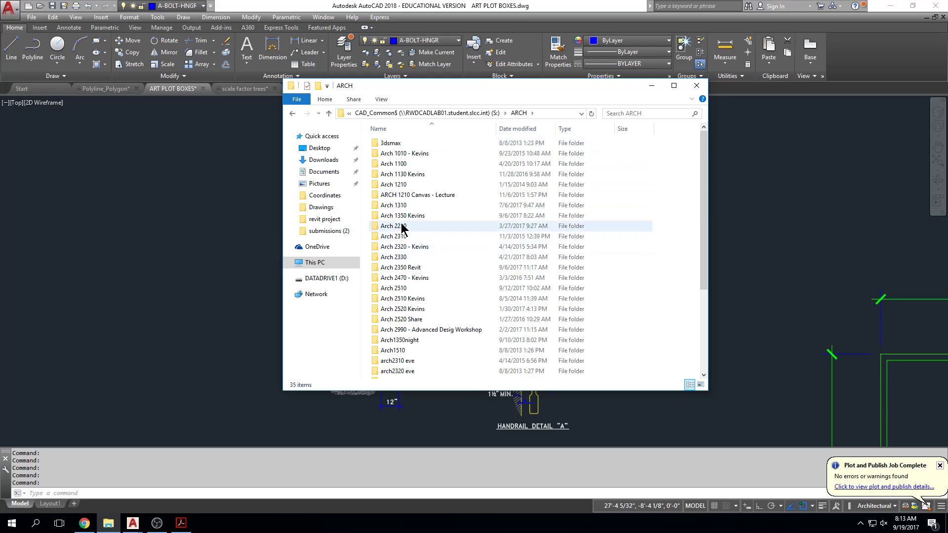
double_click(400, 206)
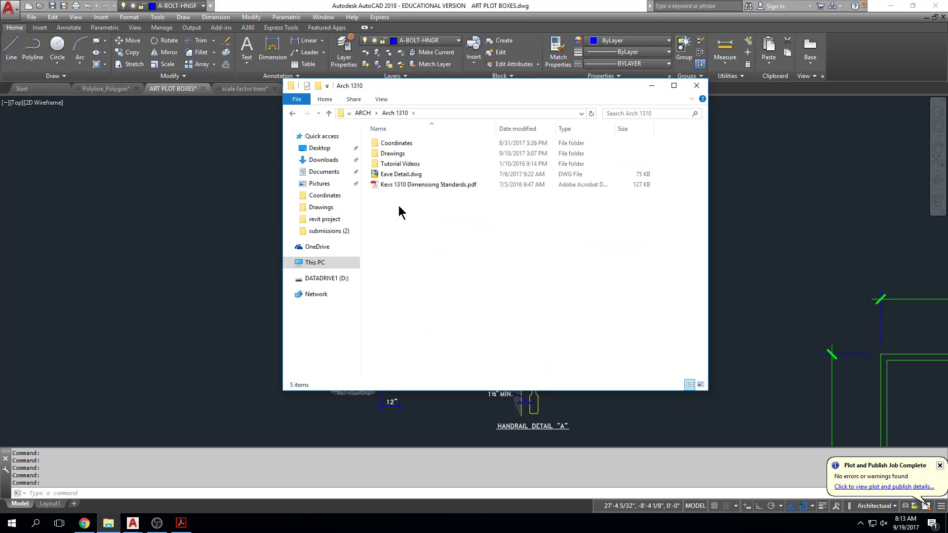
double_click(394, 154)
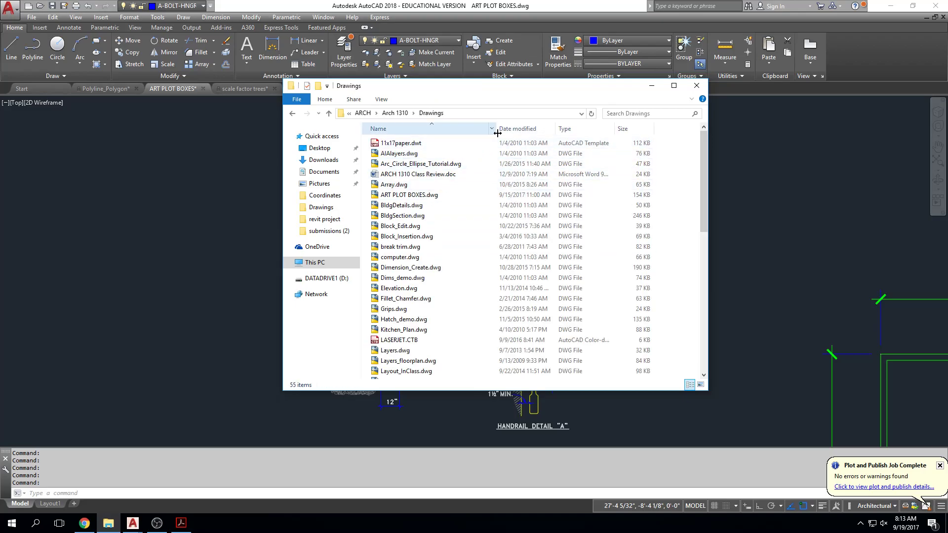
Step: Sort the Drawings folder by type and copy LASERJET.CTB from it into the root of the CAD_Common$ drive
click(574, 130)
click(433, 154)
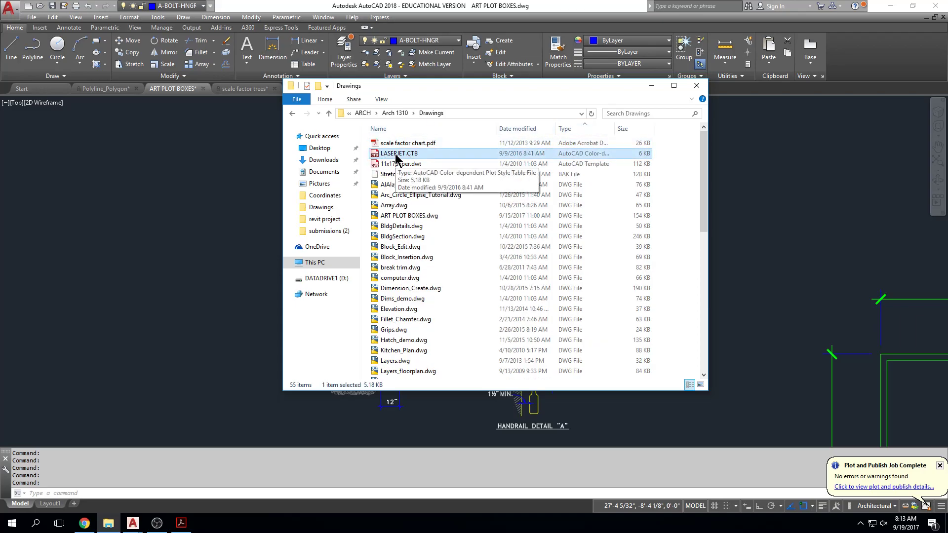
click(292, 115)
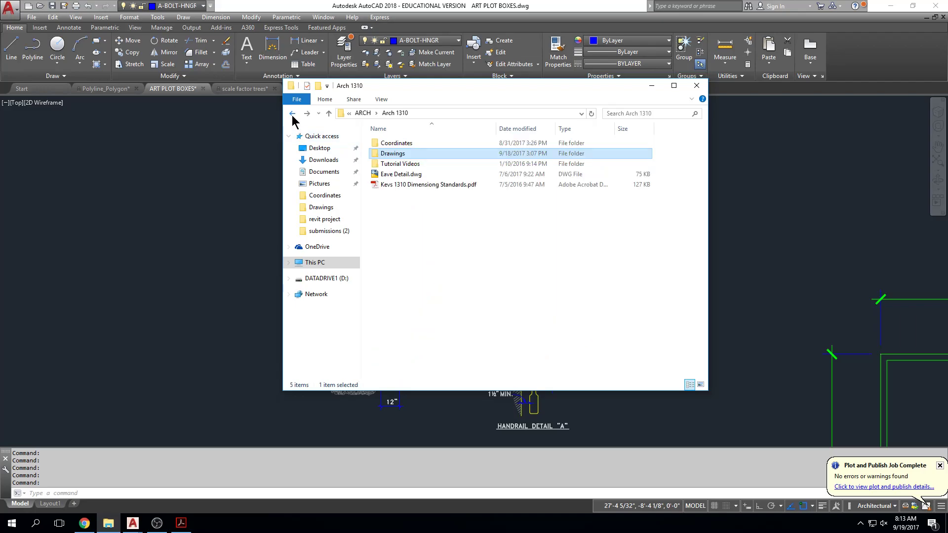
click(292, 115)
click(292, 115)
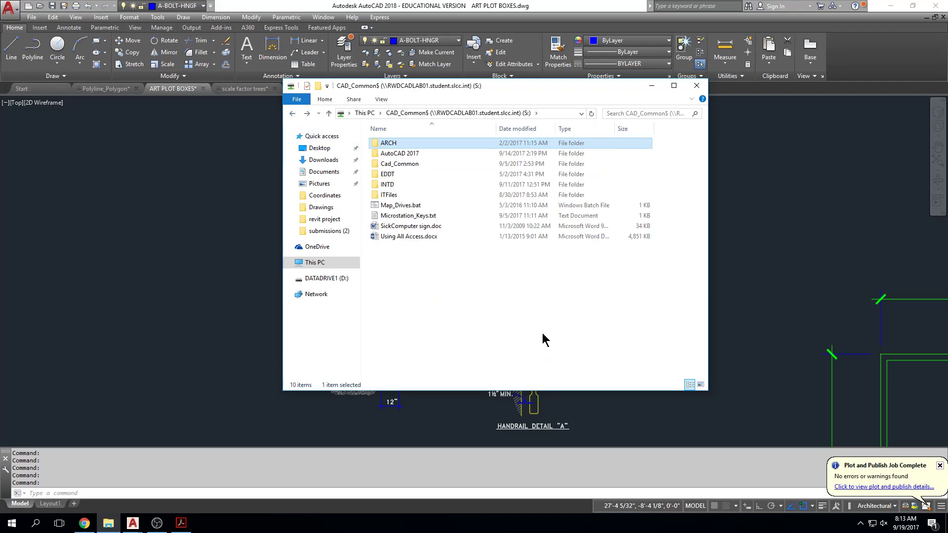
click(538, 318)
key(ctrl+v)
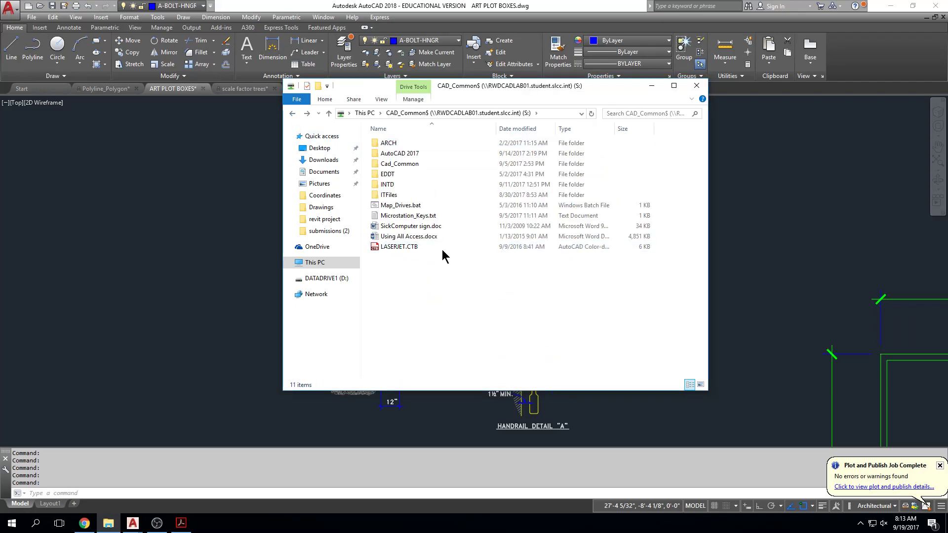
click(423, 244)
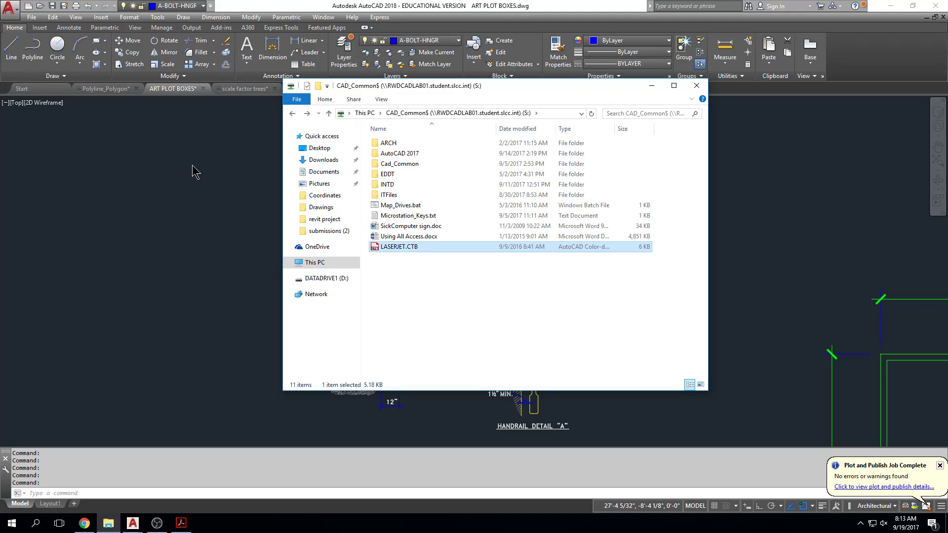
click(250, 169)
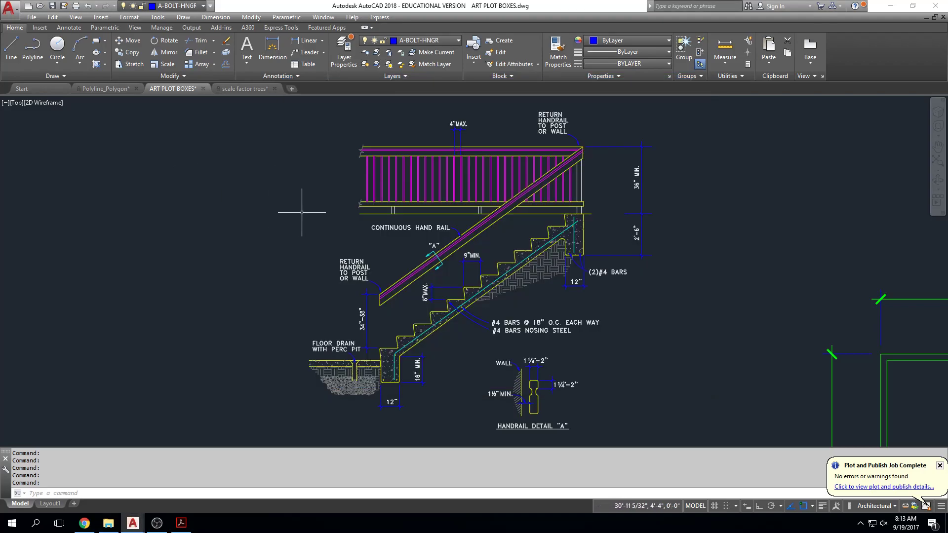
click(108, 524)
right_click(388, 249)
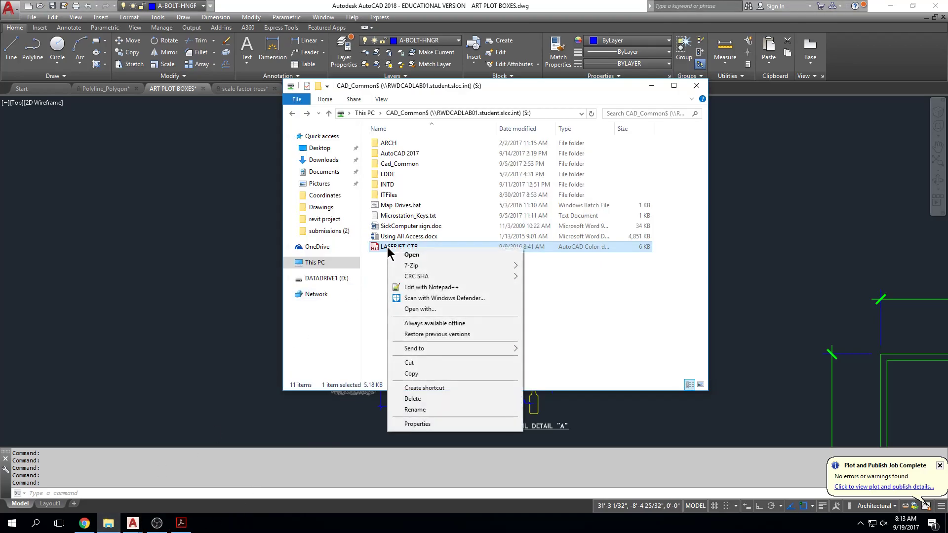
click(424, 364)
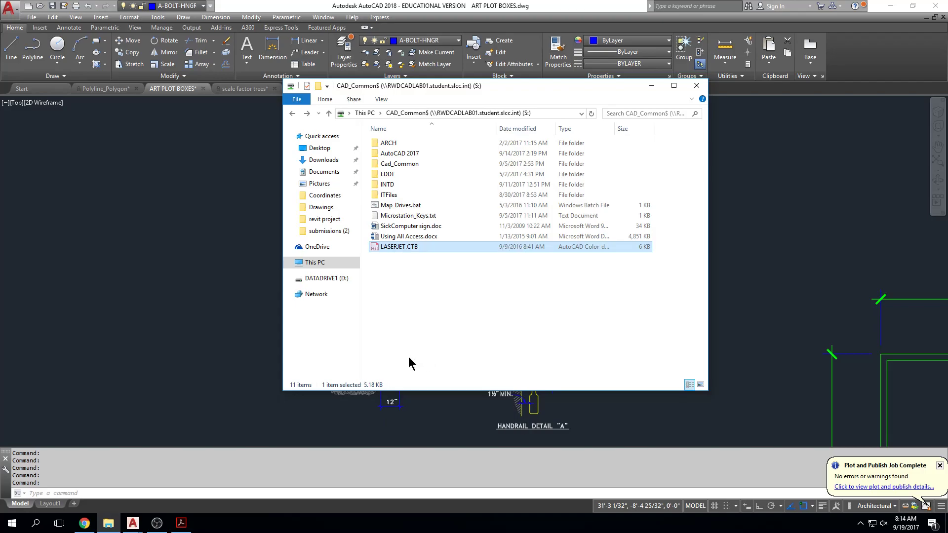
key(Escape)
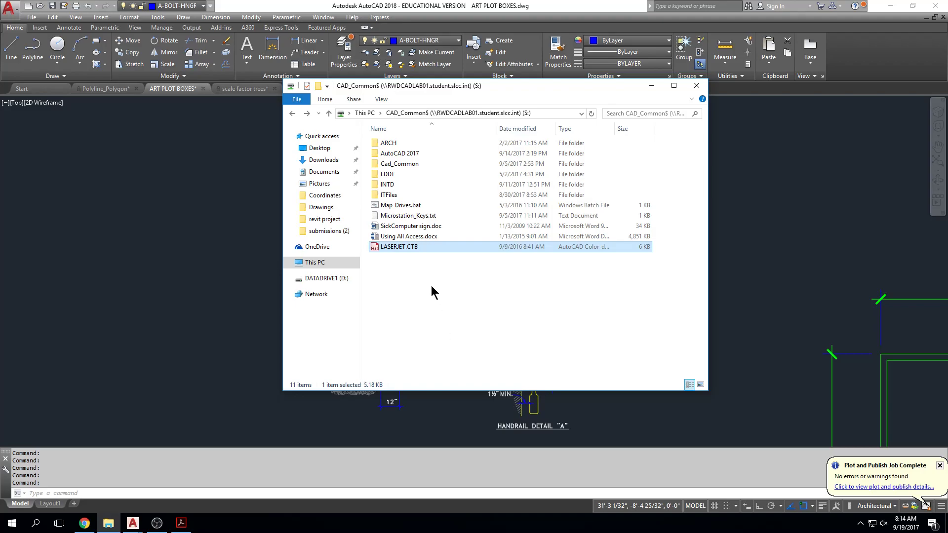
Step: Copy LASERJET.CTB from the root of the CAD_Common$ drive and switch back to AutoCAD
right_click(410, 251)
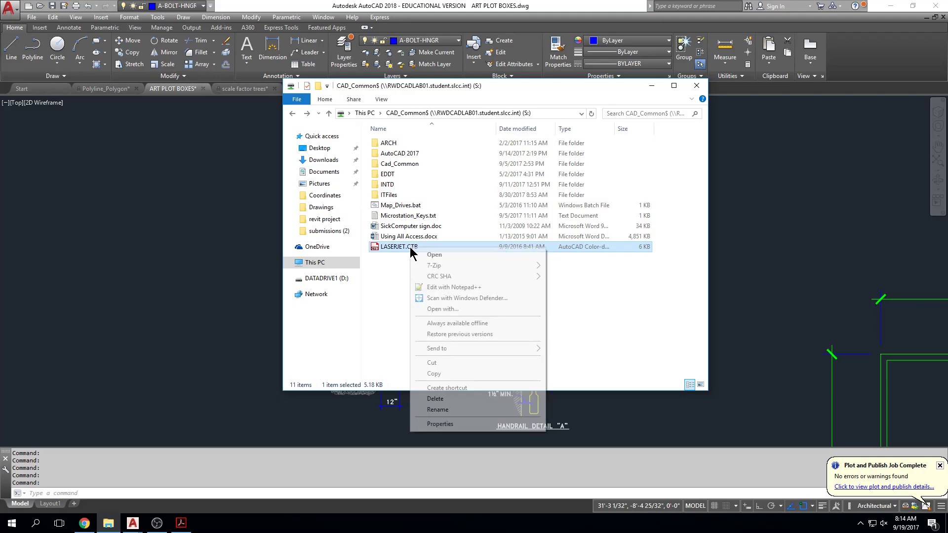
click(446, 373)
click(201, 146)
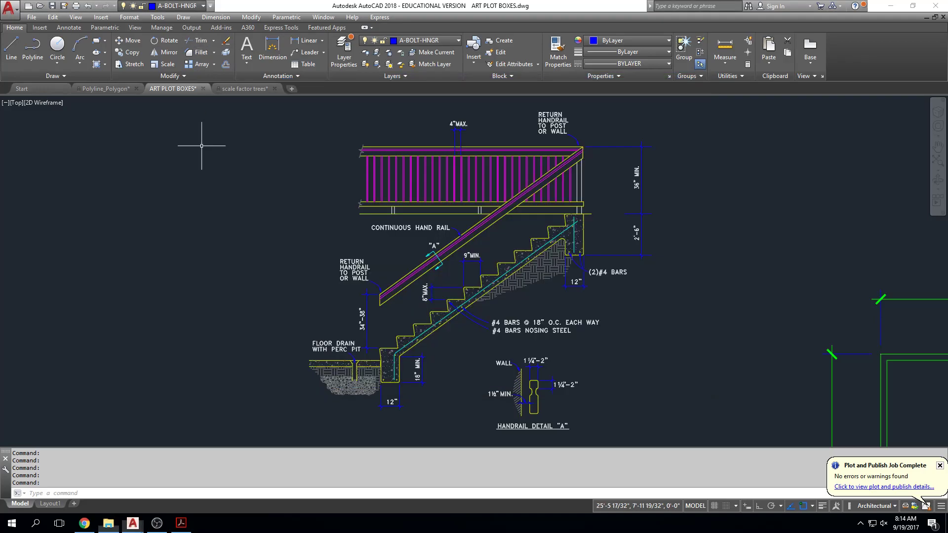
Step: Open the Plot Style Manager folder and paste LASERJET.CTB into it, replacing the existing file
click(30, 18)
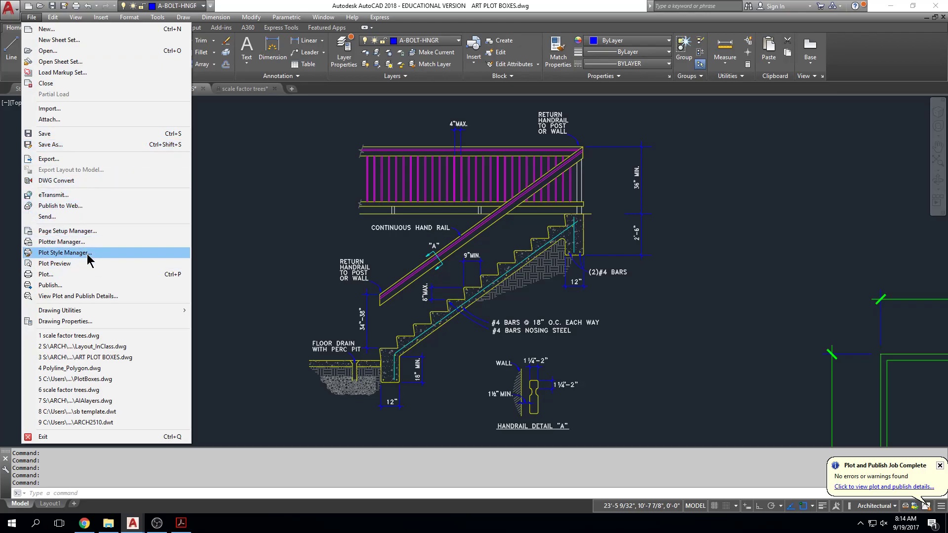
click(64, 253)
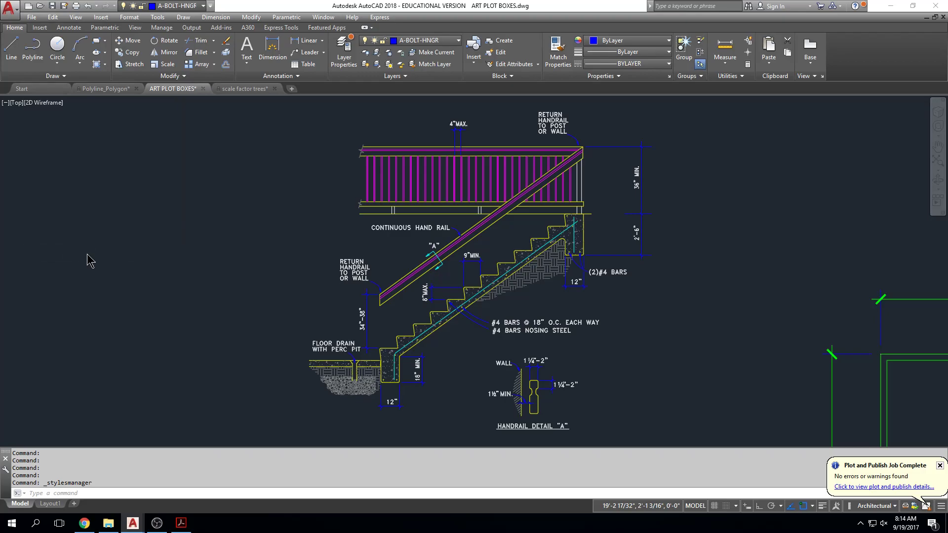
right_click(443, 329)
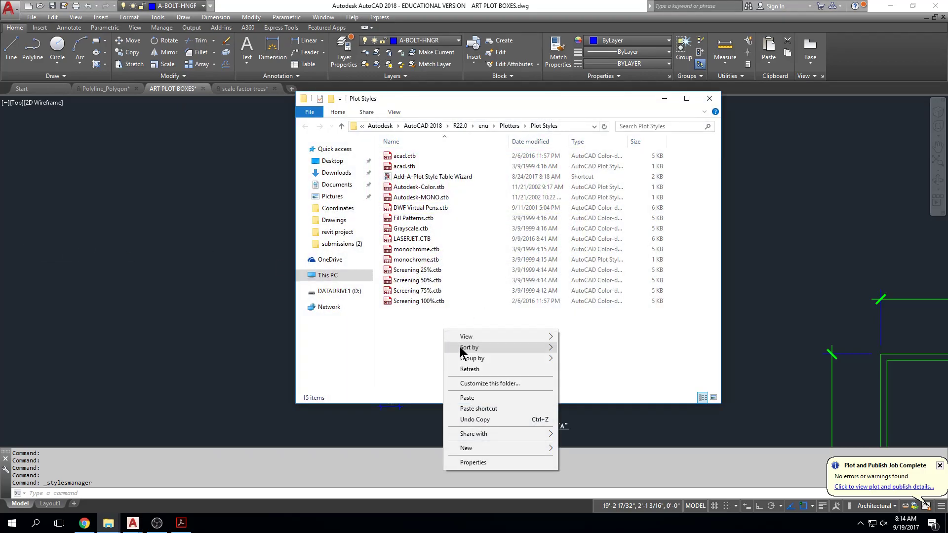
click(469, 397)
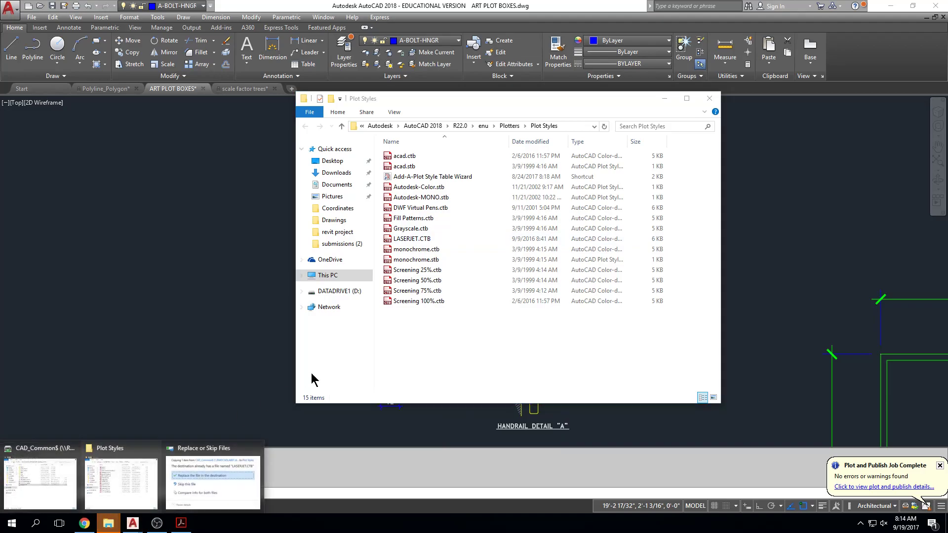
click(214, 476)
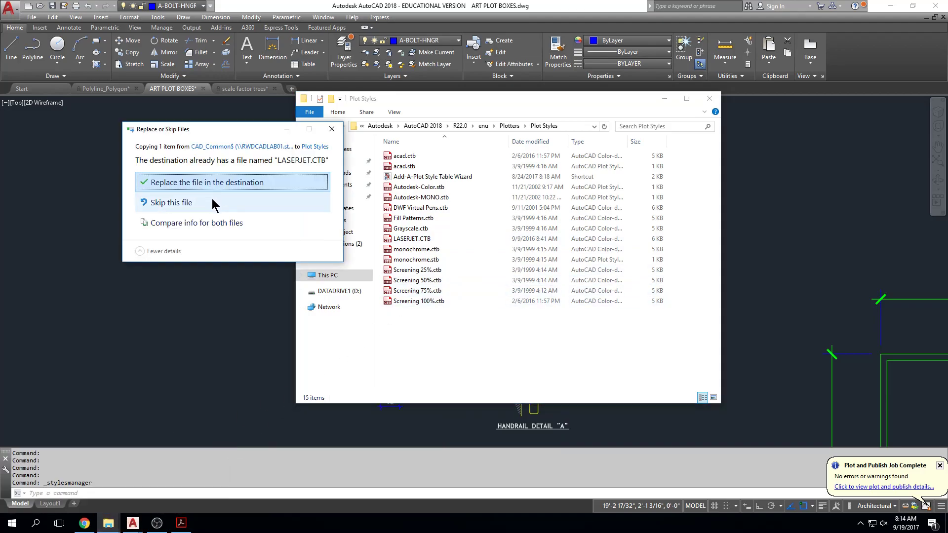
click(299, 183)
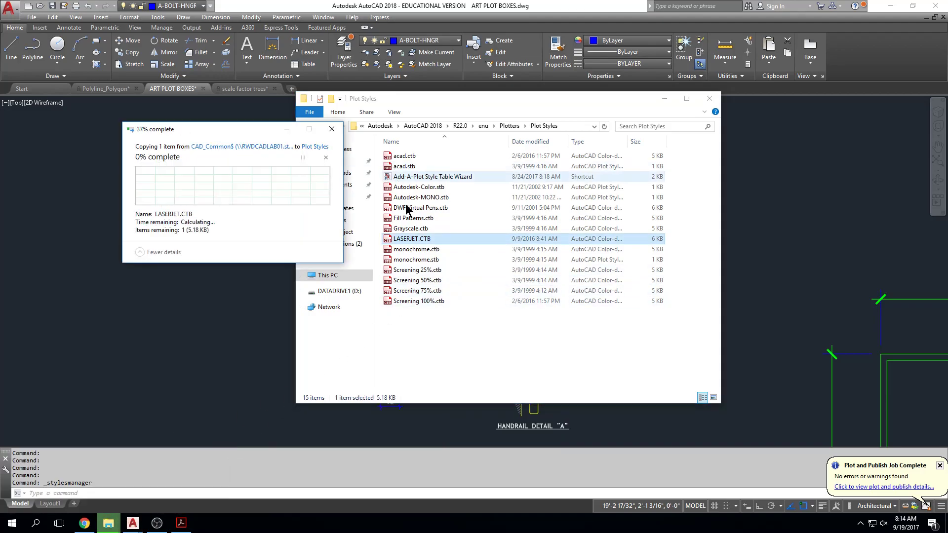
click(415, 239)
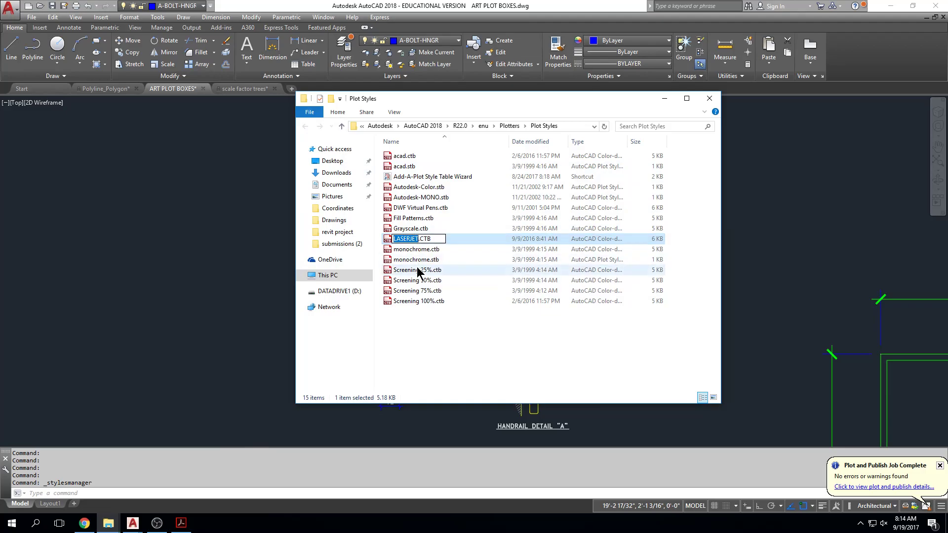
Step: Return to the AutoCAD drawing, look for LASERJET.CTB among the plot style tables in the plot settings, and cancel without plotting
click(264, 199)
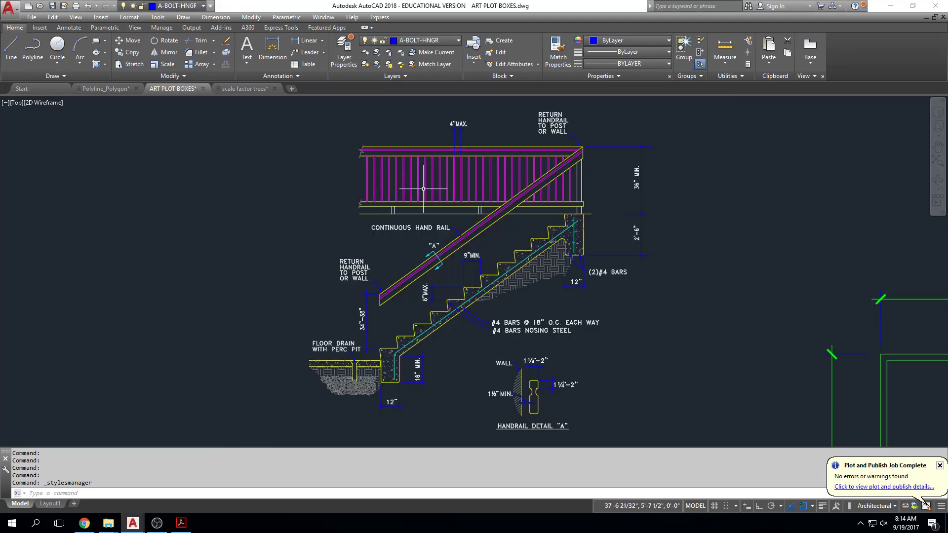
key(ctrl+p)
click(629, 157)
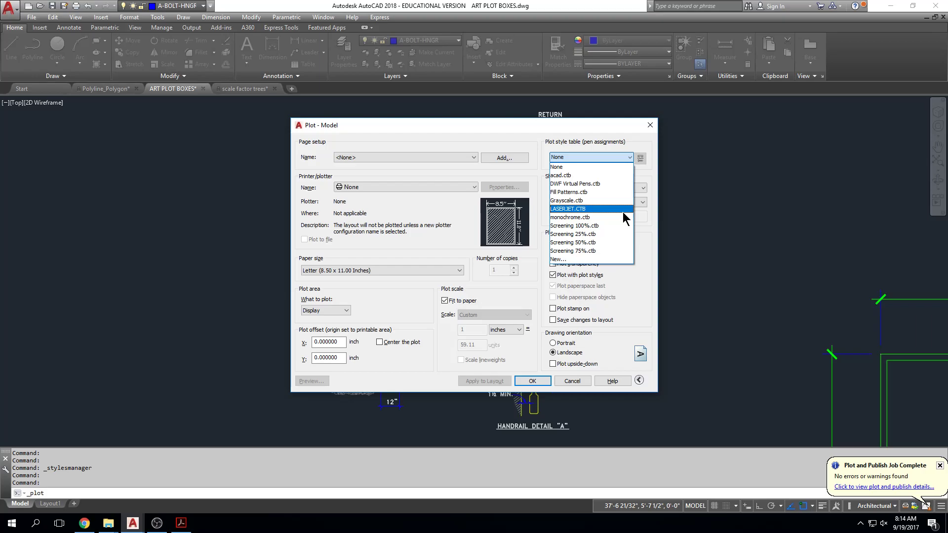
click(767, 212)
key(Escape)
key(Escape)
key(Escape)
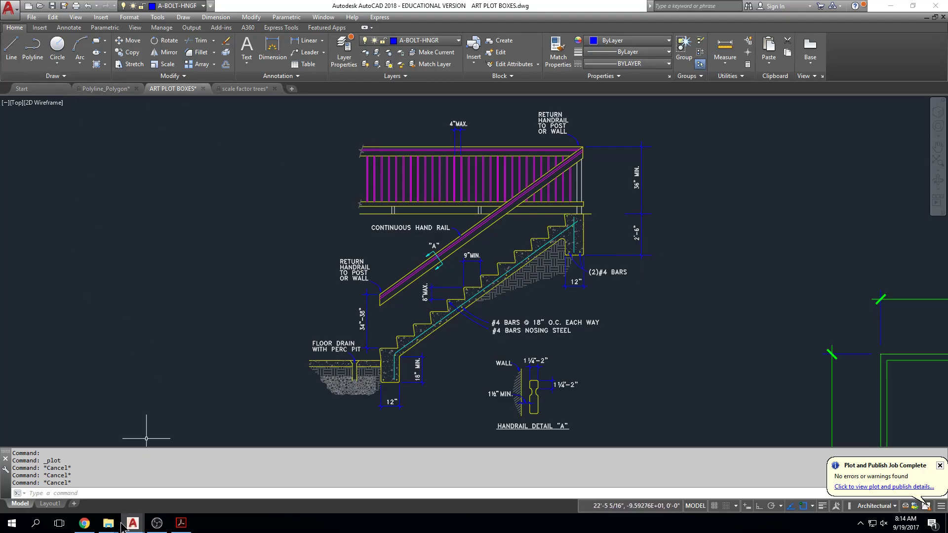
Step: Switch back to the CAD_Common$ window in File Explorer and copy LASERJET.CTB again
mouse_move(116, 526)
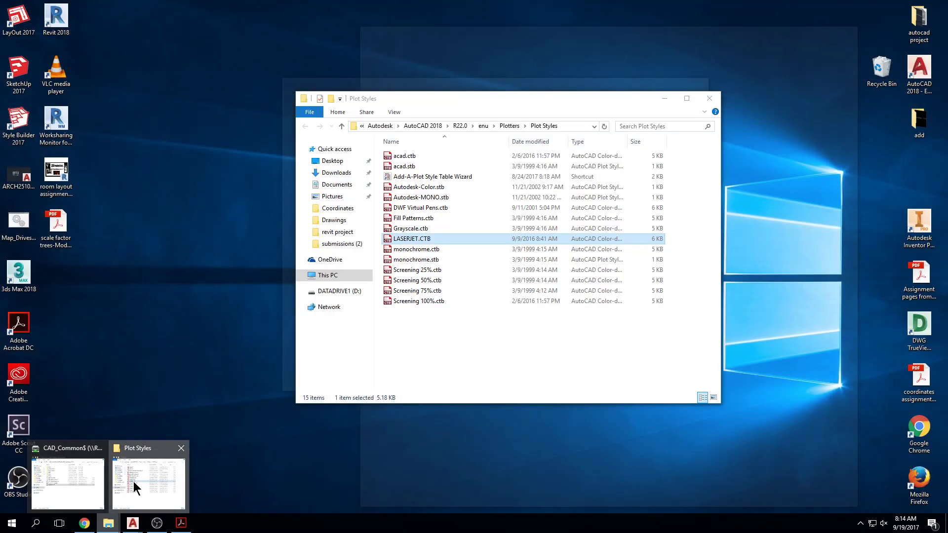
click(131, 482)
click(108, 523)
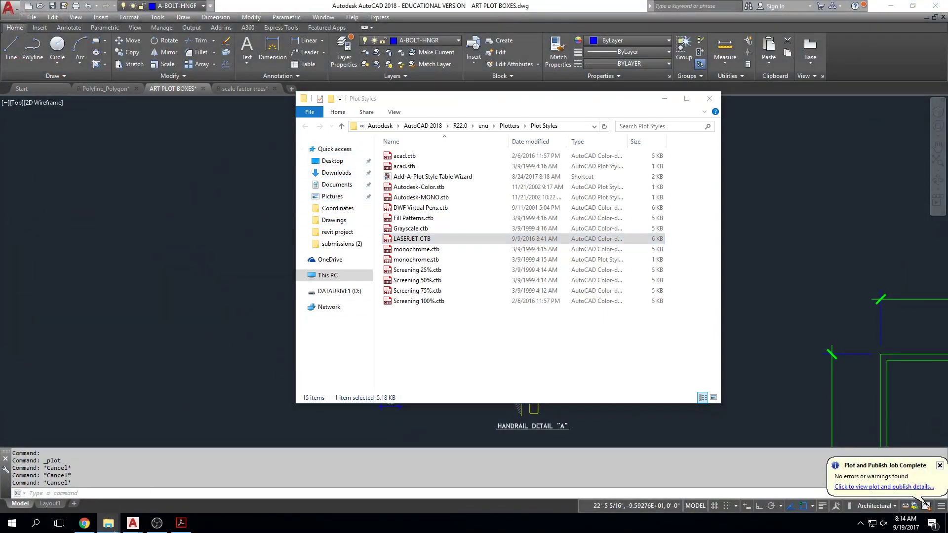
click(81, 493)
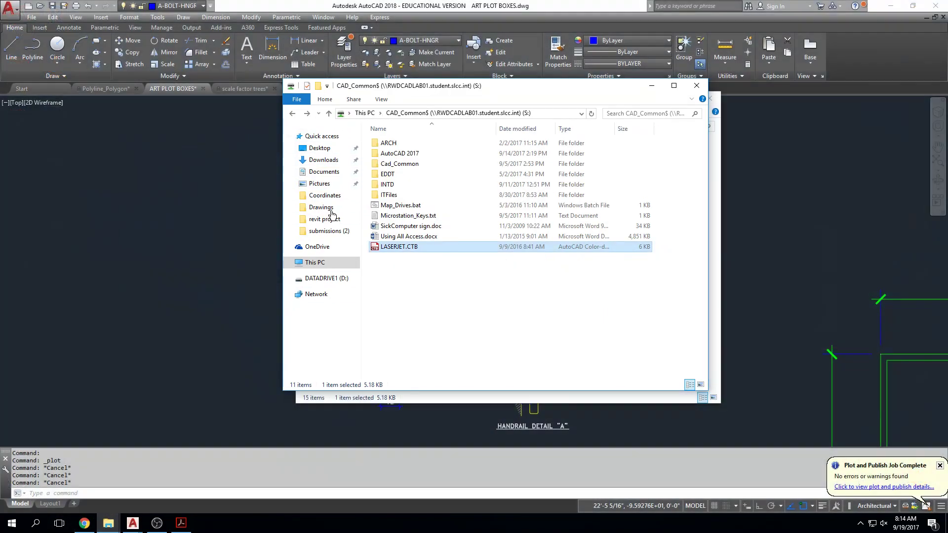
right_click(405, 249)
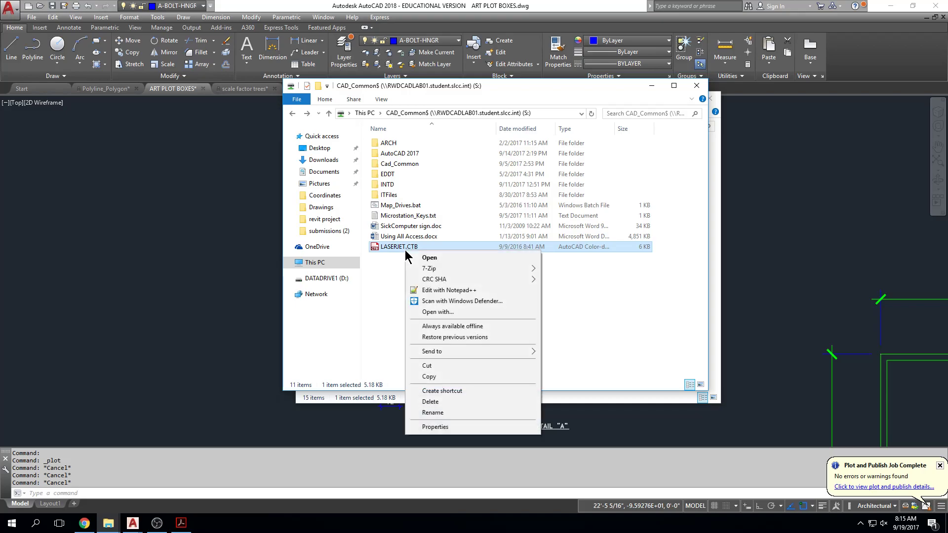
click(445, 377)
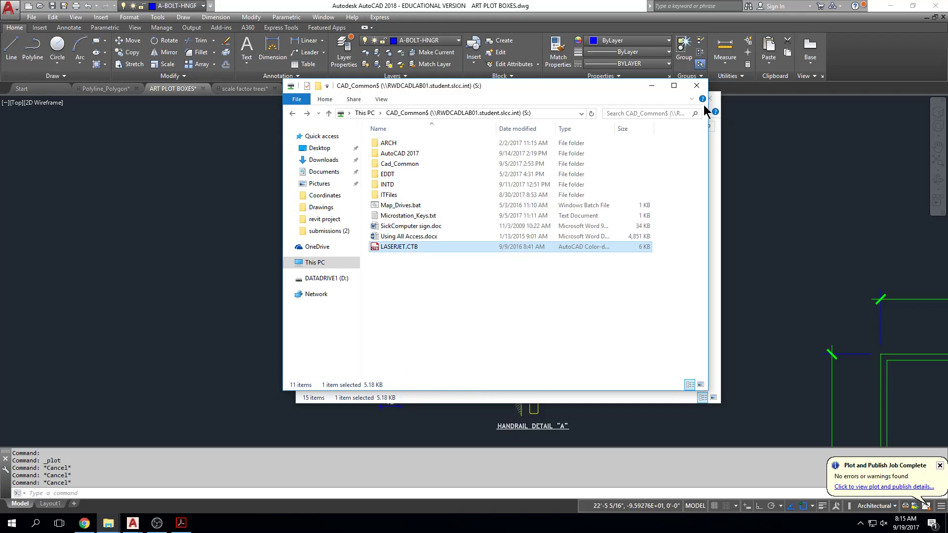
Step: Close the CAD_Common$ and Plot Styles folder windows and check the option that shows or hides AutoCAD's menu bar
click(696, 88)
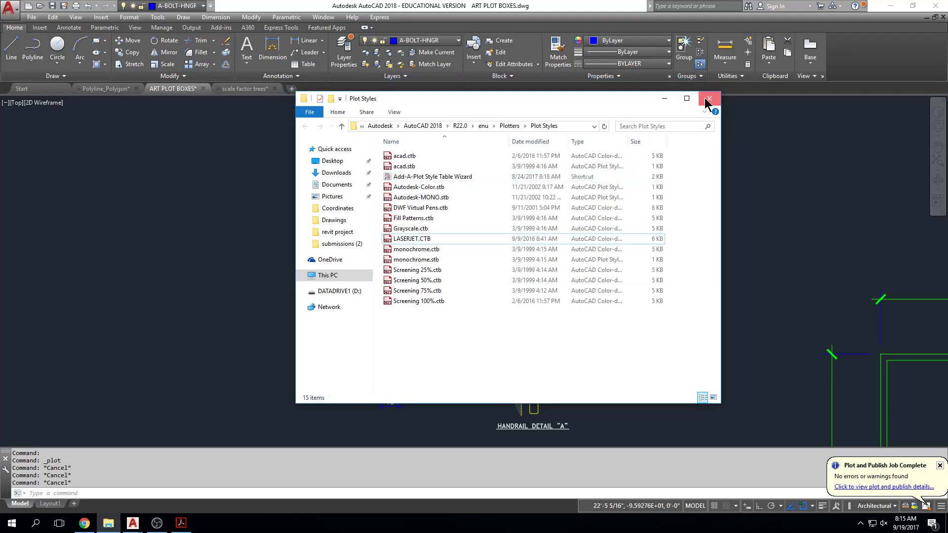
click(709, 98)
click(32, 18)
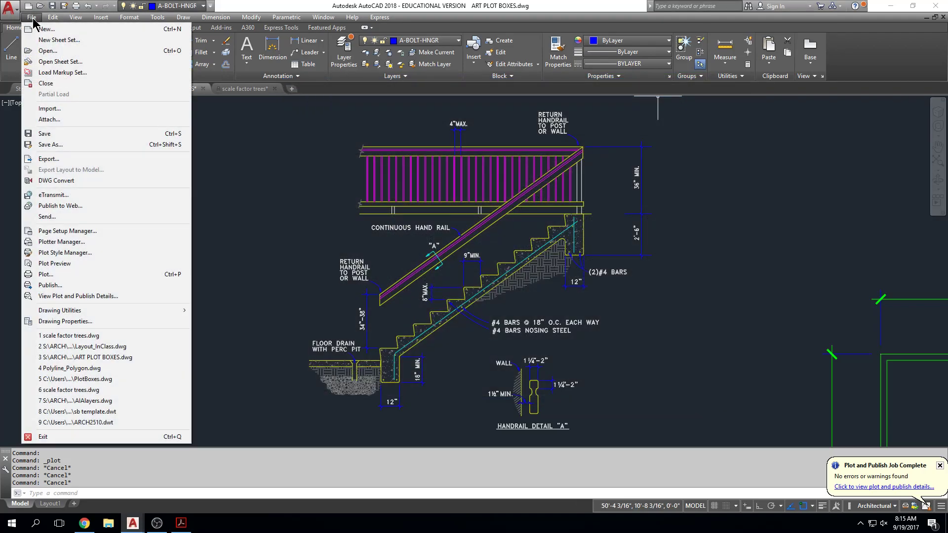
mouse_move(48, 20)
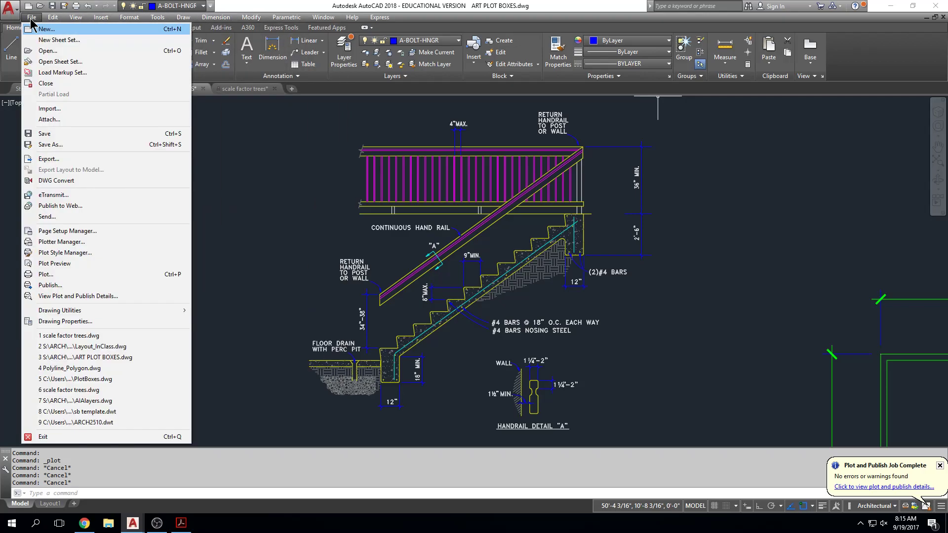
click(31, 20)
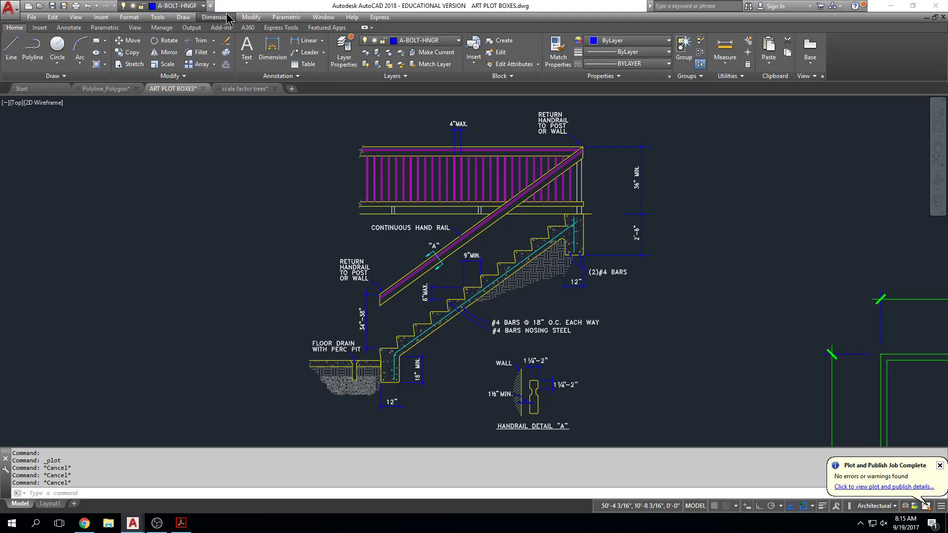
click(211, 7)
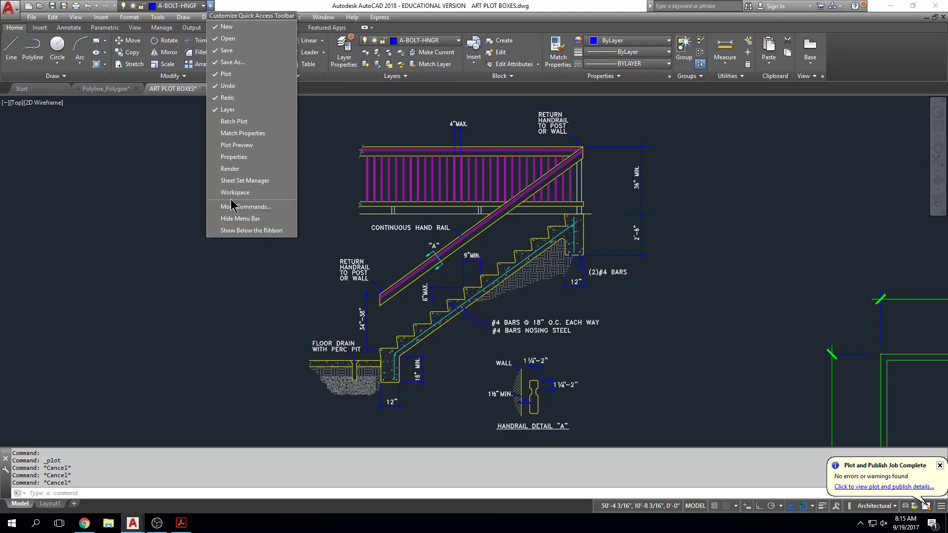
Step: Reopen the Plot Style Manager folder, look at its paste option without pasting, and return to the drawing
click(31, 17)
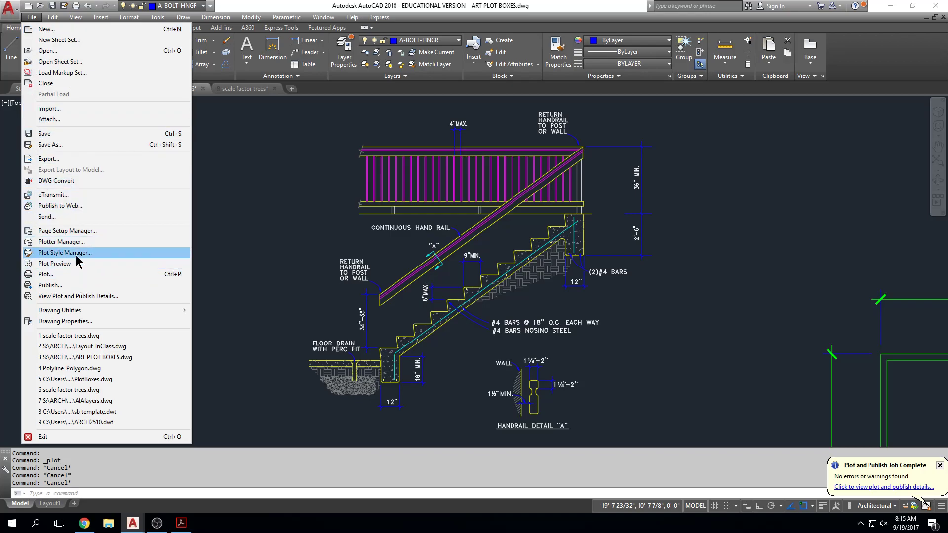
click(77, 254)
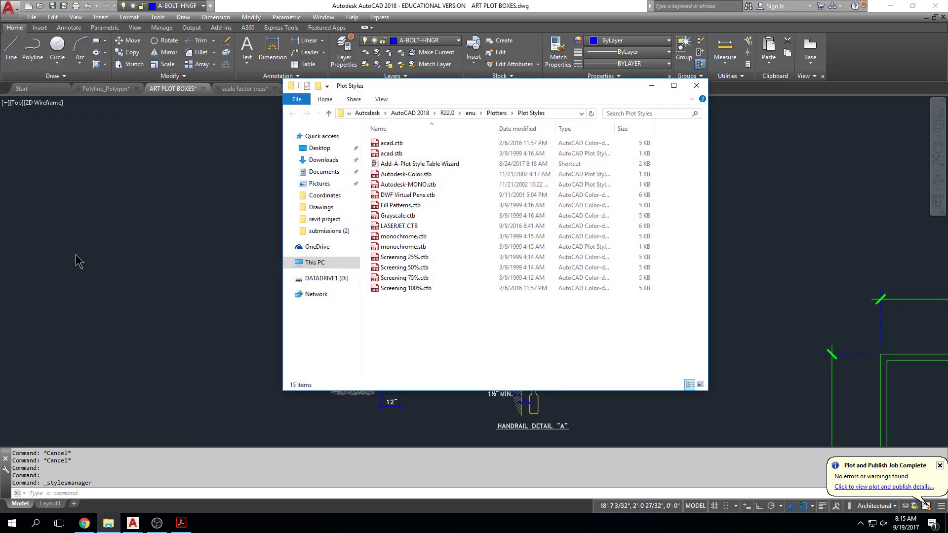
right_click(427, 322)
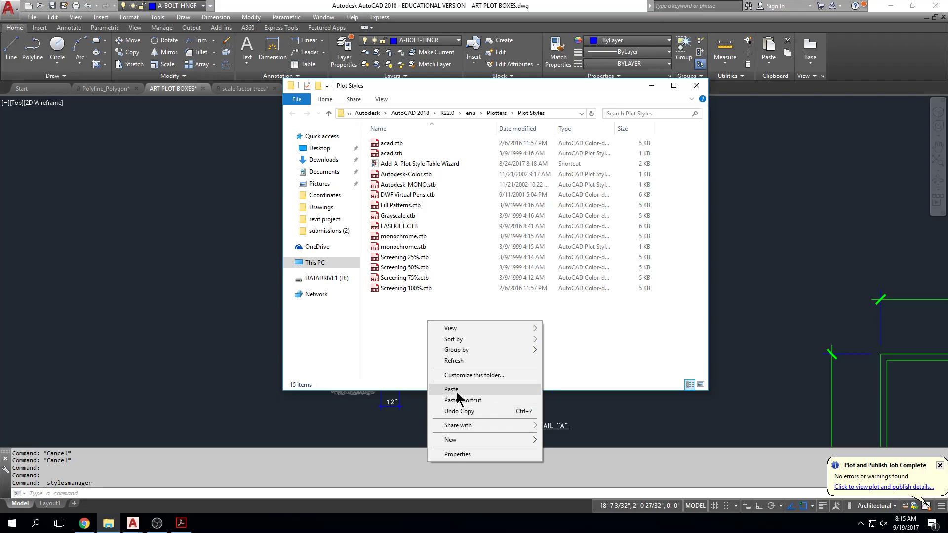
click(458, 269)
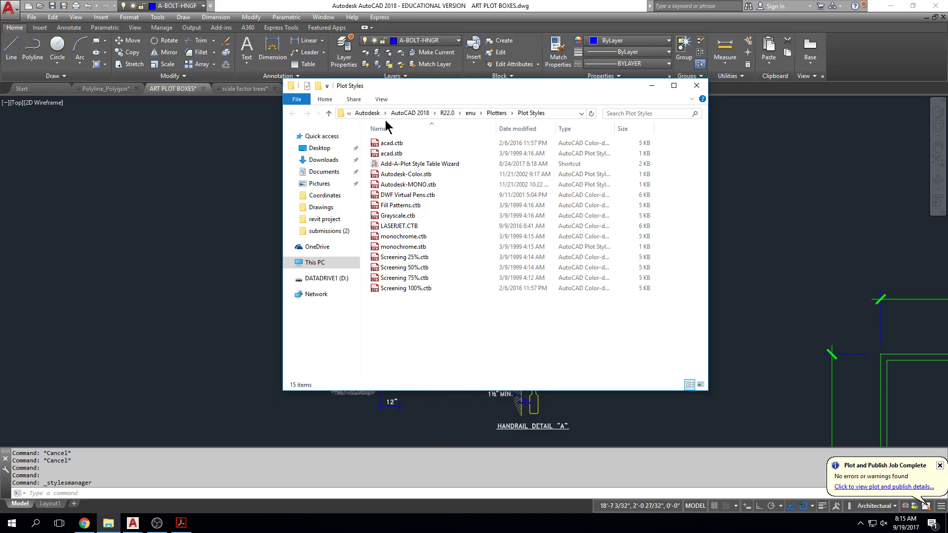
click(192, 141)
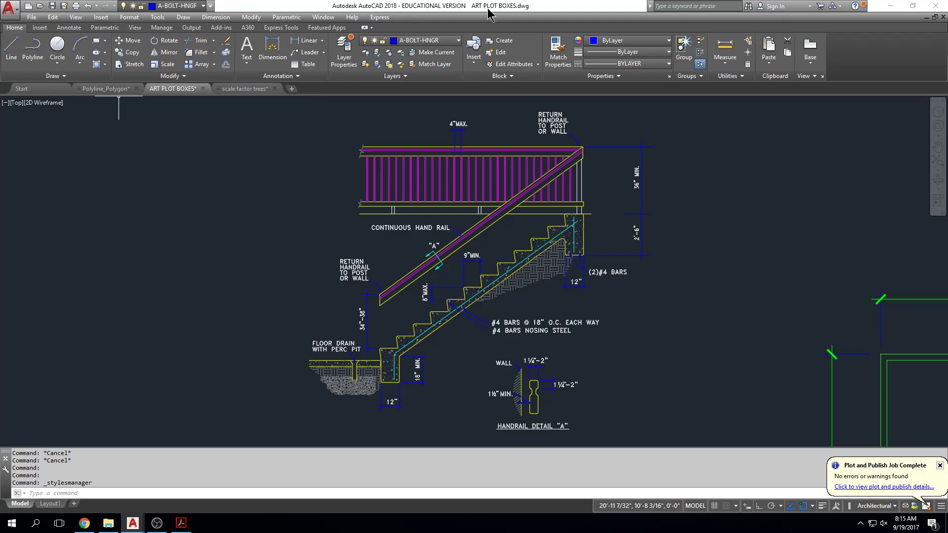
Step: Draw a diagonal line across the residential exterior concrete stair section, from below its lower-left corner to above its upper-right corner
scroll(508, 326, down, 2)
text(line)
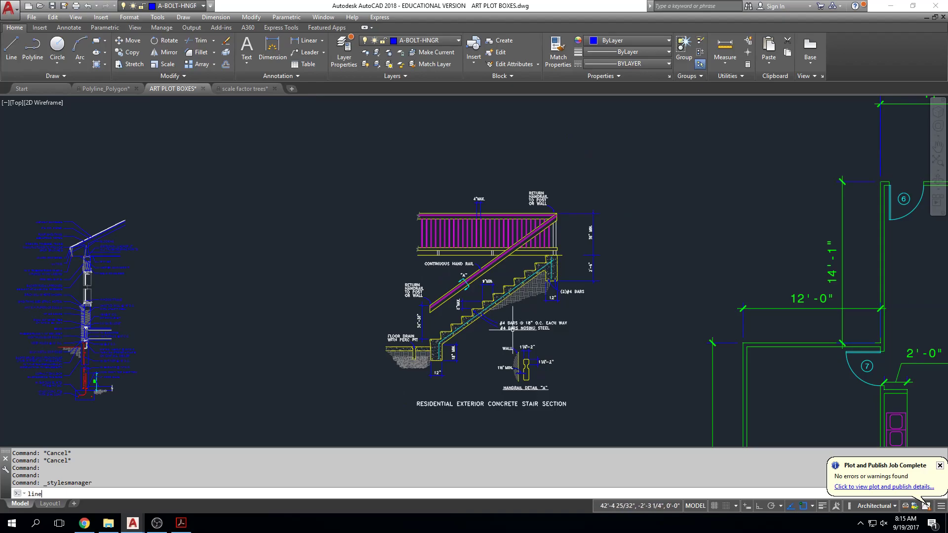
key(Return)
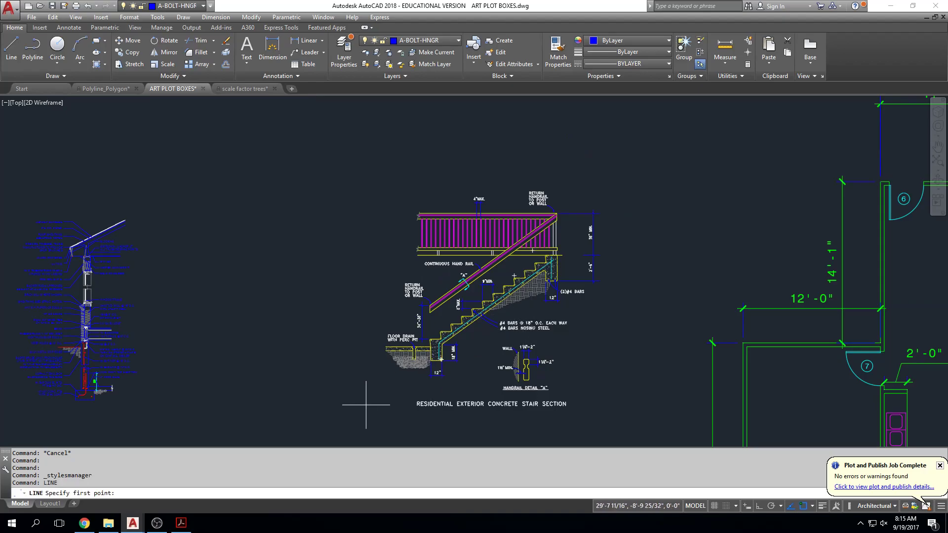
click(374, 426)
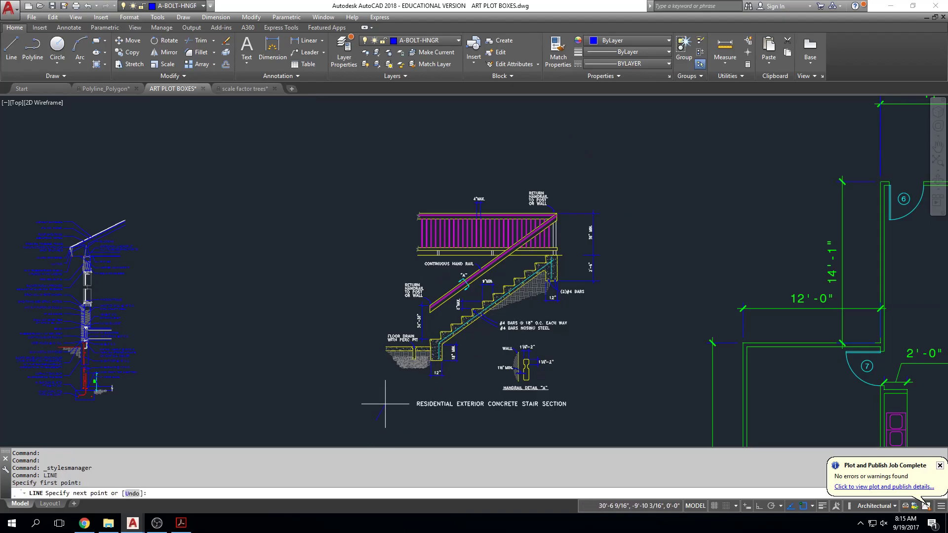
click(609, 193)
key(Escape)
key(Escape)
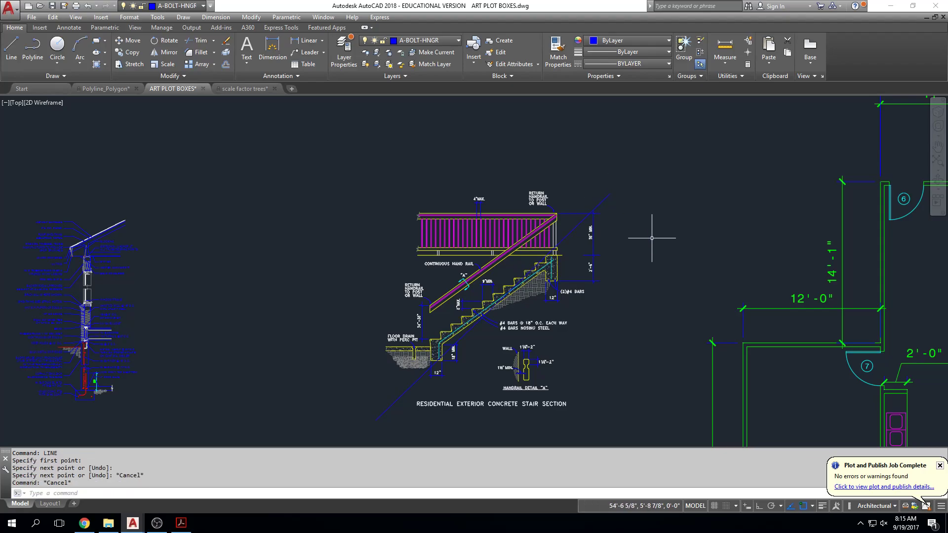
Step: Stretch the diagonal line's upper end slightly upward, making the line about 29'-2" long
click(606, 198)
click(610, 194)
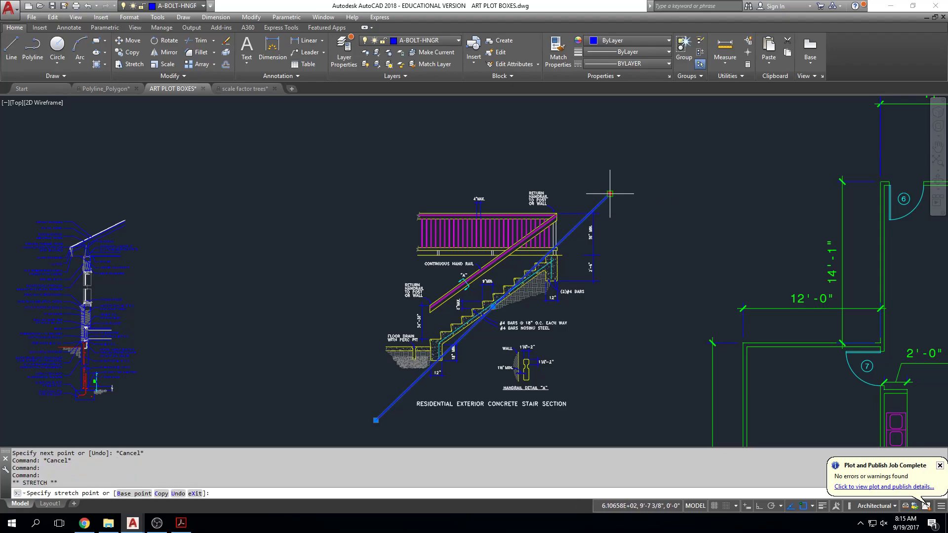
click(610, 181)
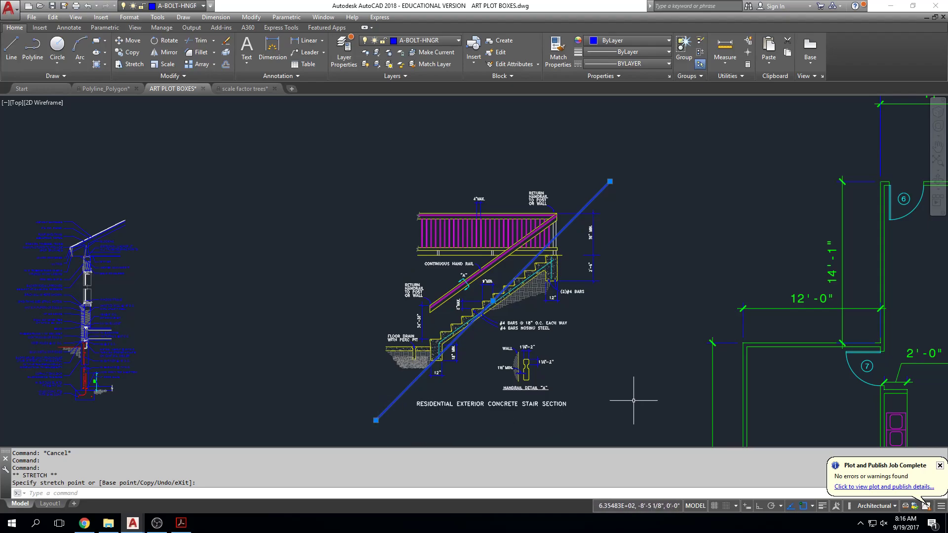
key(Escape)
key(Escape)
Step: Measure the distance between the two endpoints of the diagonal line across the stair section
text(dist)
key(Return)
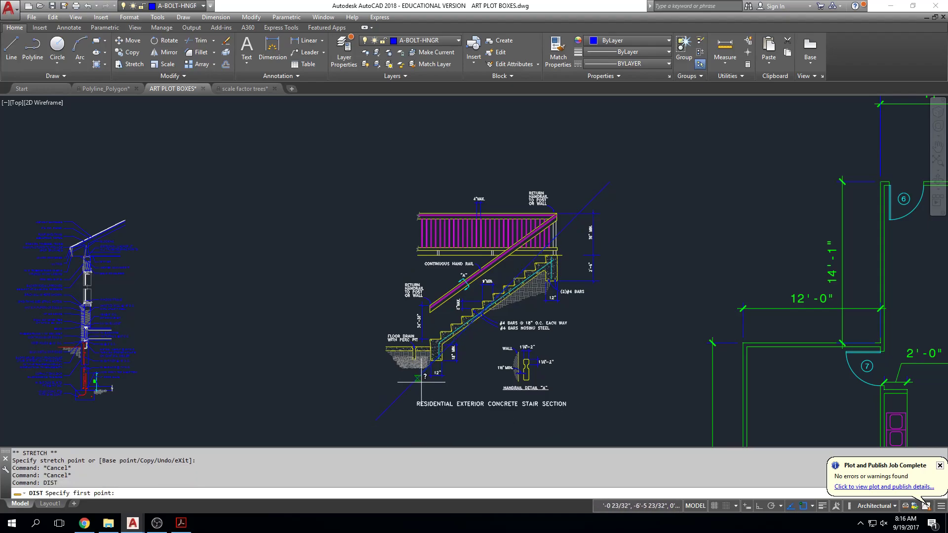
click(376, 420)
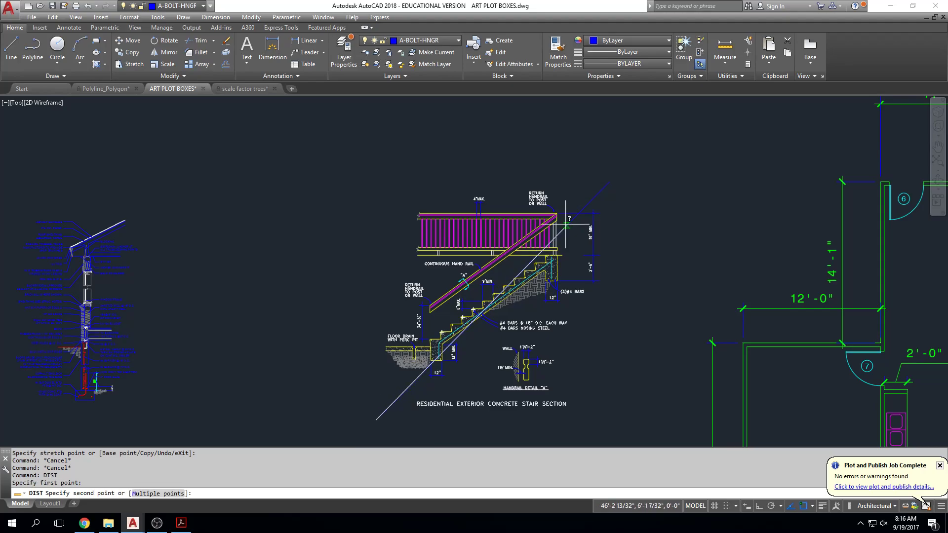
click(607, 181)
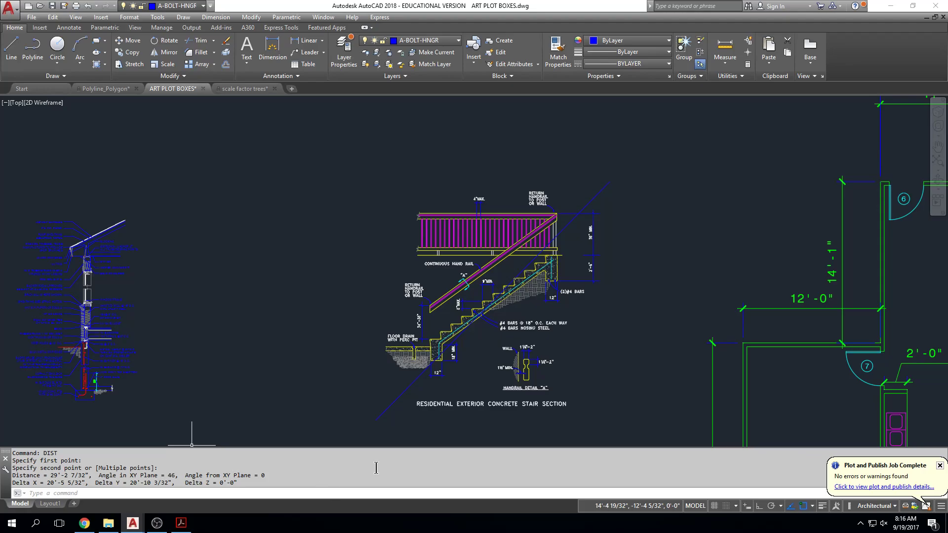
Step: Stretch the diagonal line's lower end slightly farther down and left beyond the stair section
scroll(530, 238, down, 4)
middle_drag(437, 380, 446, 338)
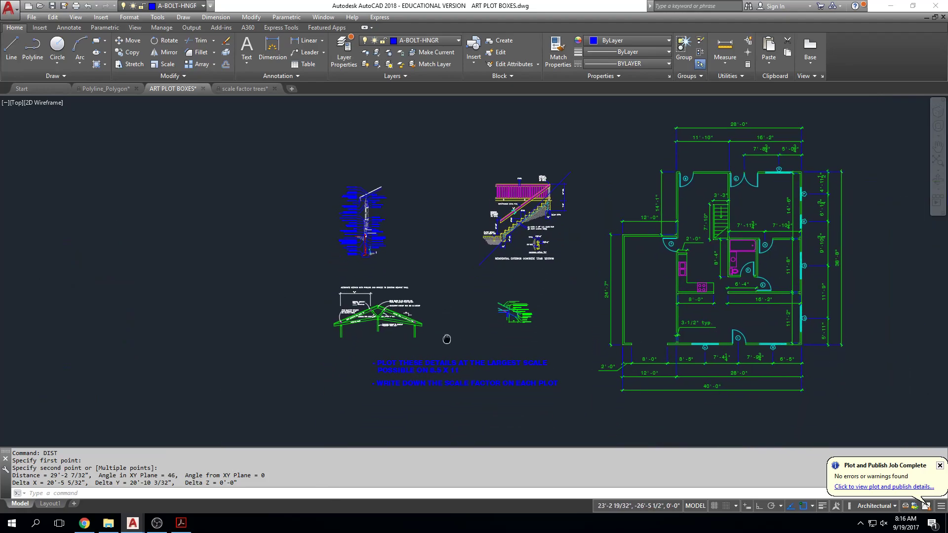
scroll(555, 338, up, 5)
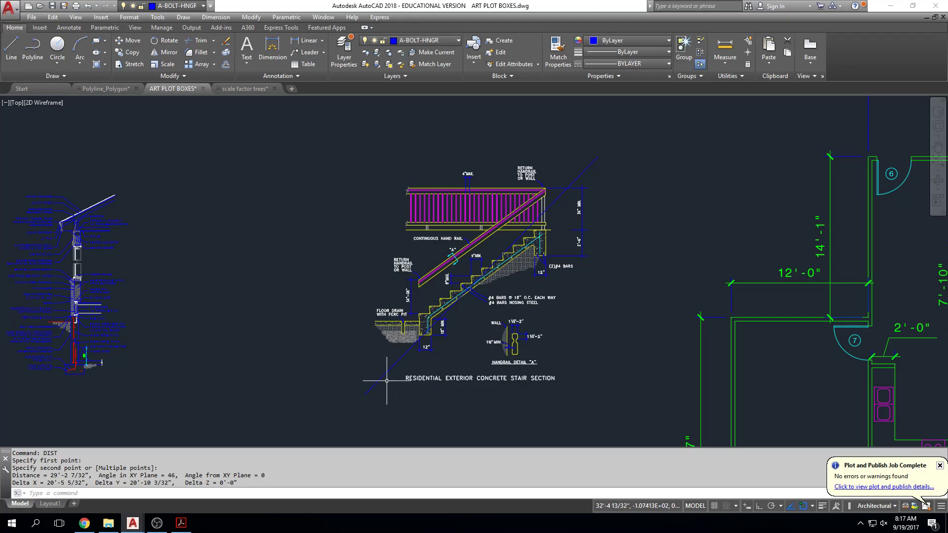
click(408, 378)
click(370, 387)
click(370, 389)
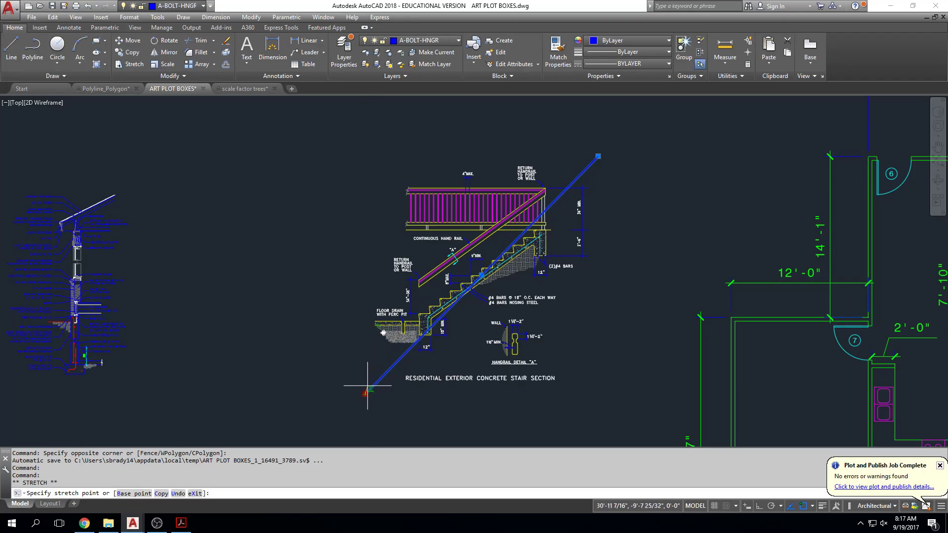
click(365, 394)
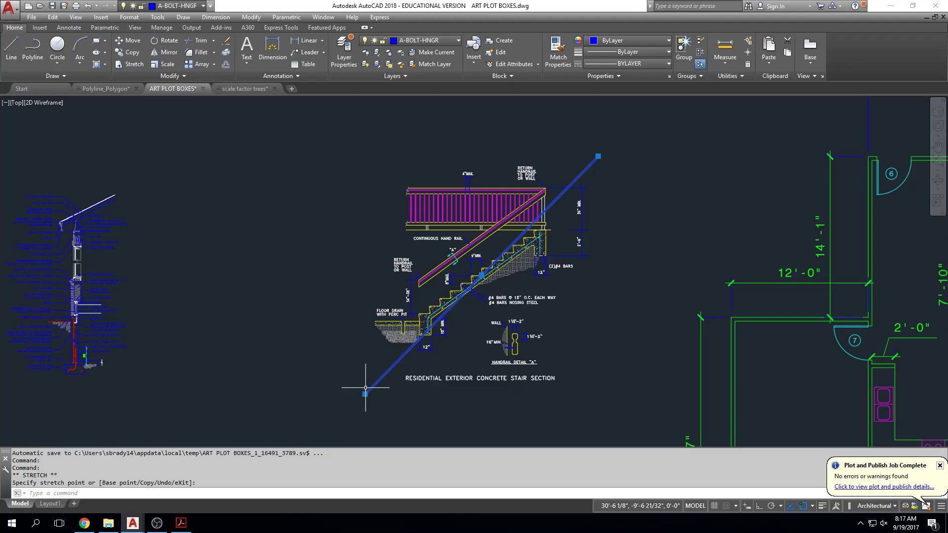
key(Escape)
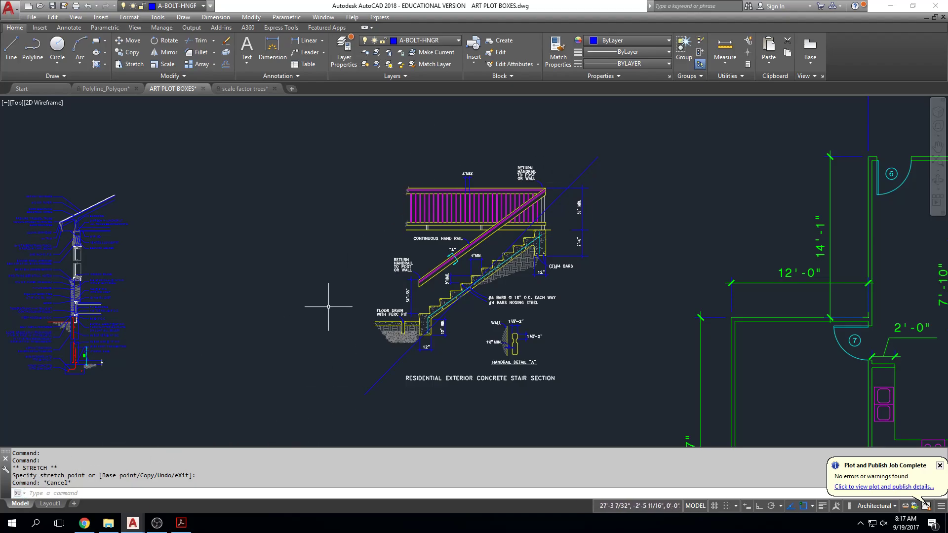
Step: Draw a plot box rectangle 22'8 wide by 29'4 high around the stair section, starting just below its lower-left corner
click(96, 40)
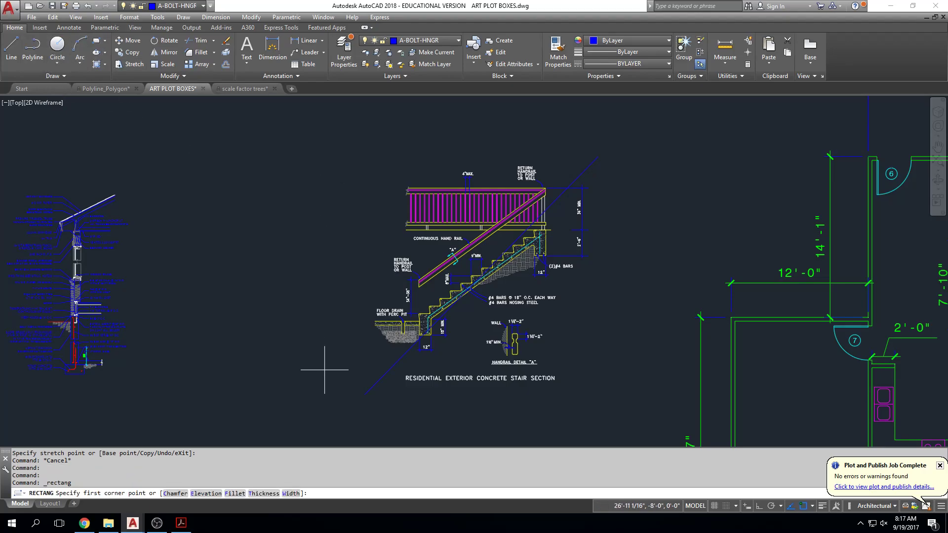
click(356, 396)
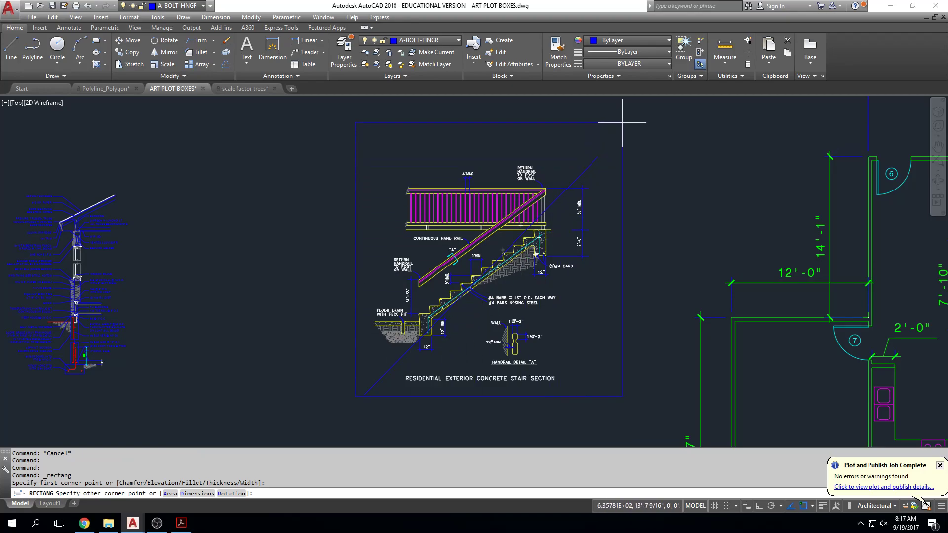
text(@22'8,29'4)
key(Return)
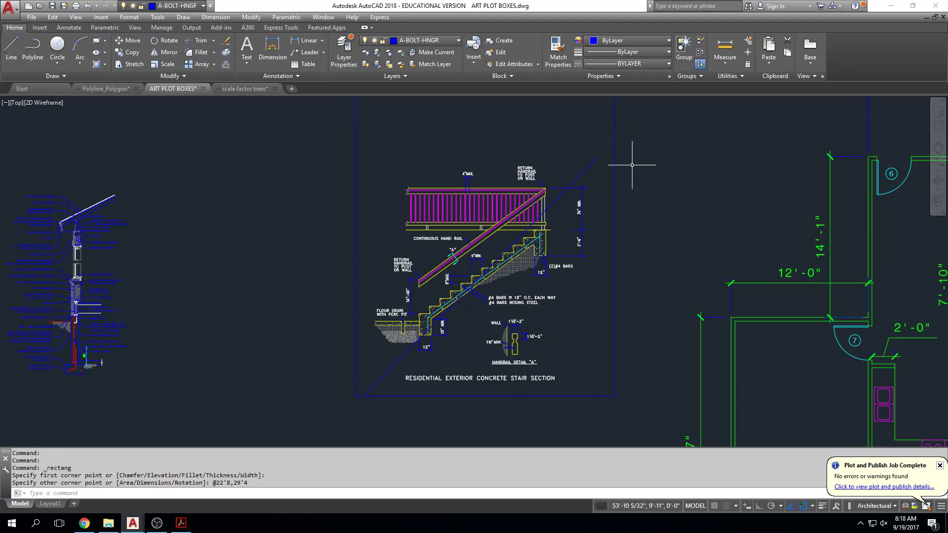
Step: Delete the diagonal line crossing the stair section
scroll(612, 198, down, 2)
middle_drag(614, 227, 614, 217)
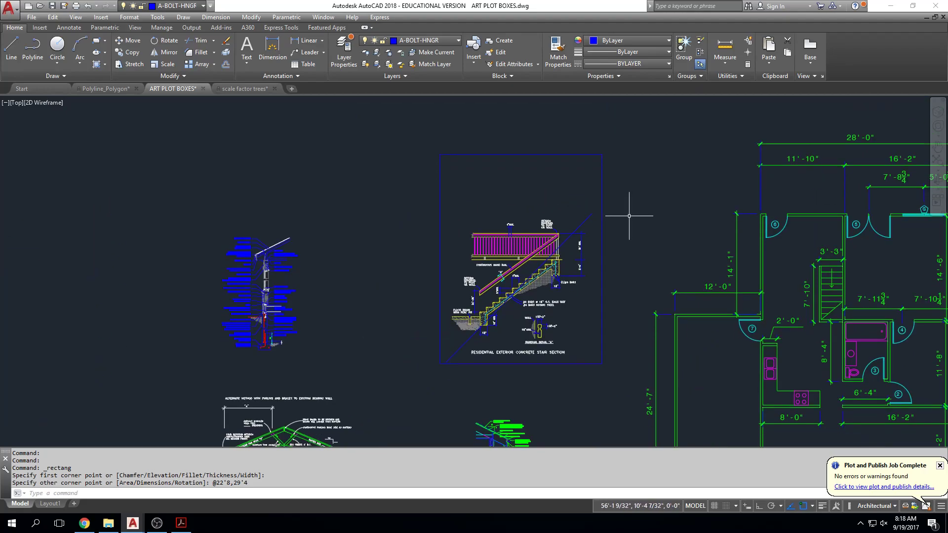
key(Escape)
click(581, 222)
key(Delete)
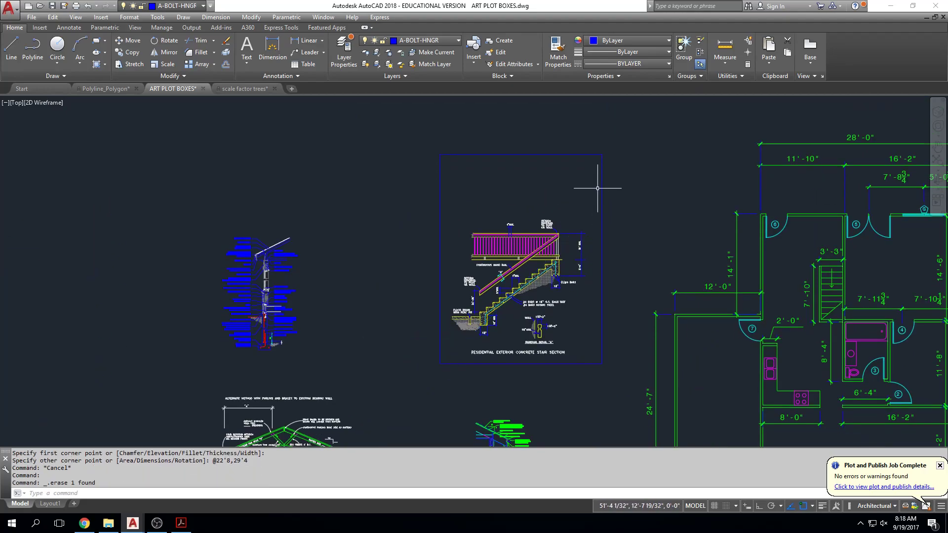
Step: Move the plot box rectangle down so the stair section sits roughly centered inside it
text(m)
key(Return)
click(620, 153)
click(594, 176)
key(Return)
click(624, 170)
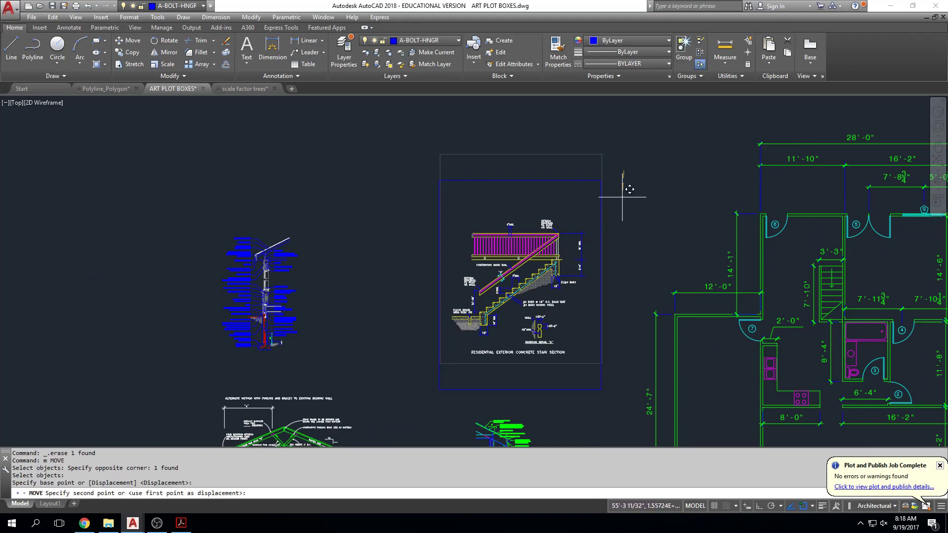
click(622, 196)
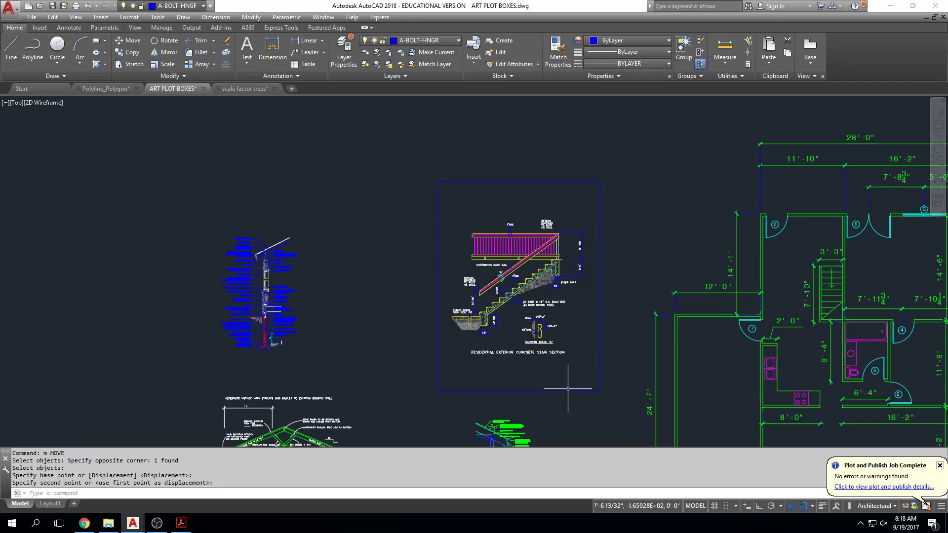
scroll(558, 374, up, 2)
middle_drag(558, 373, 577, 390)
scroll(586, 292, down, 2)
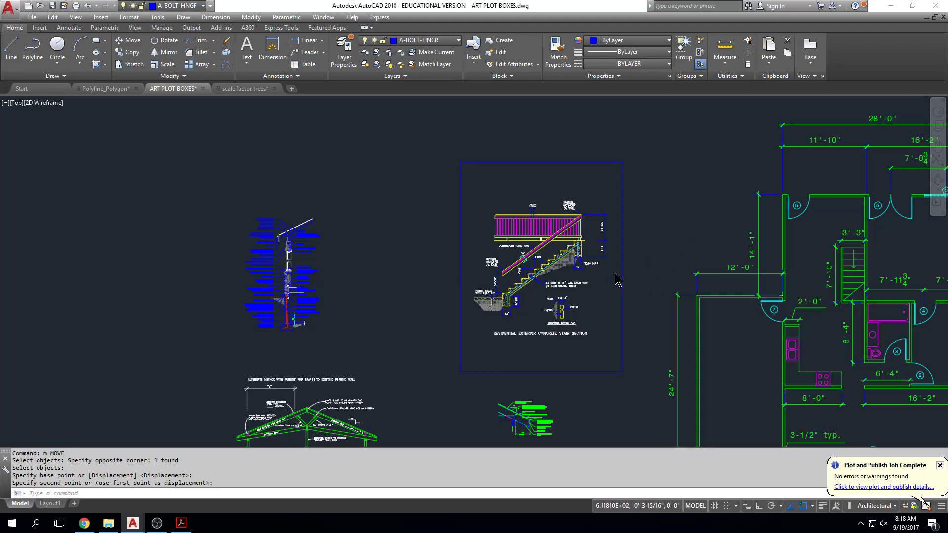
Step: Start a plot with the AutoCAD PDF (General Documentation).pc3 plotter and ANSI A (8.50 x 11.00 Inches) paper
key(Escape)
key(ctrl+p)
click(419, 187)
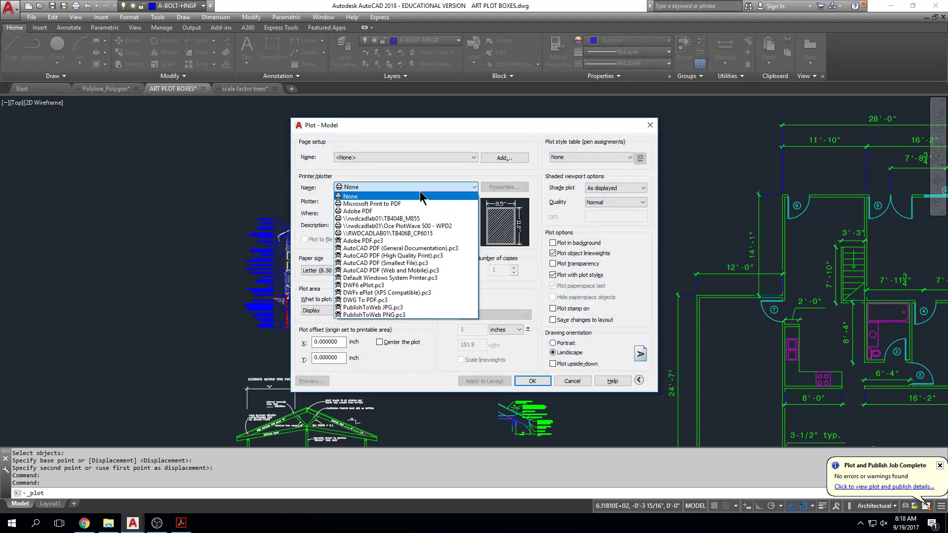
click(452, 250)
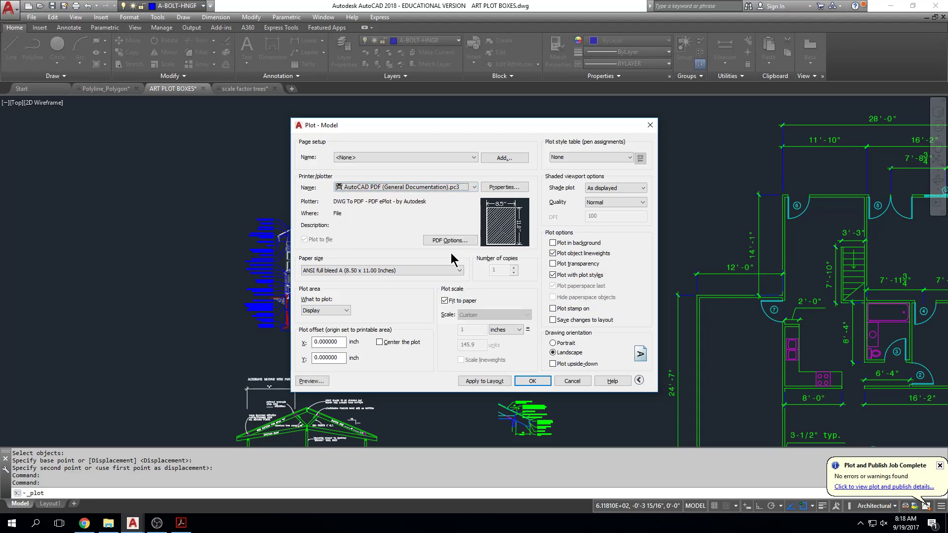
click(452, 271)
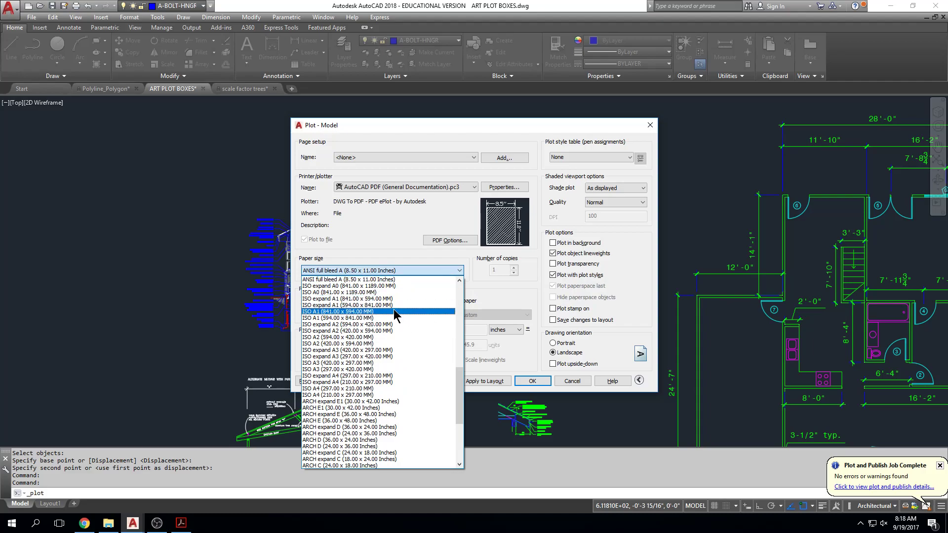
scroll(394, 316, down, 6)
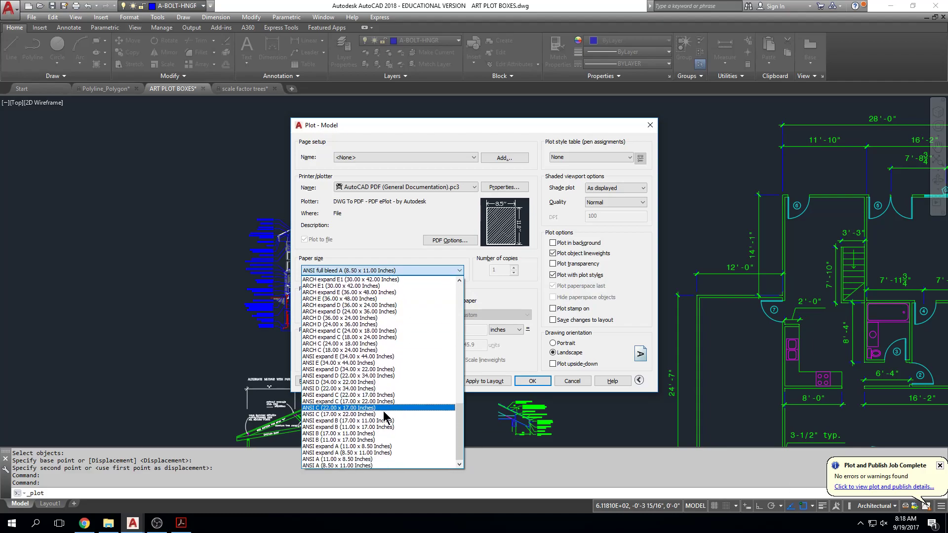
click(351, 466)
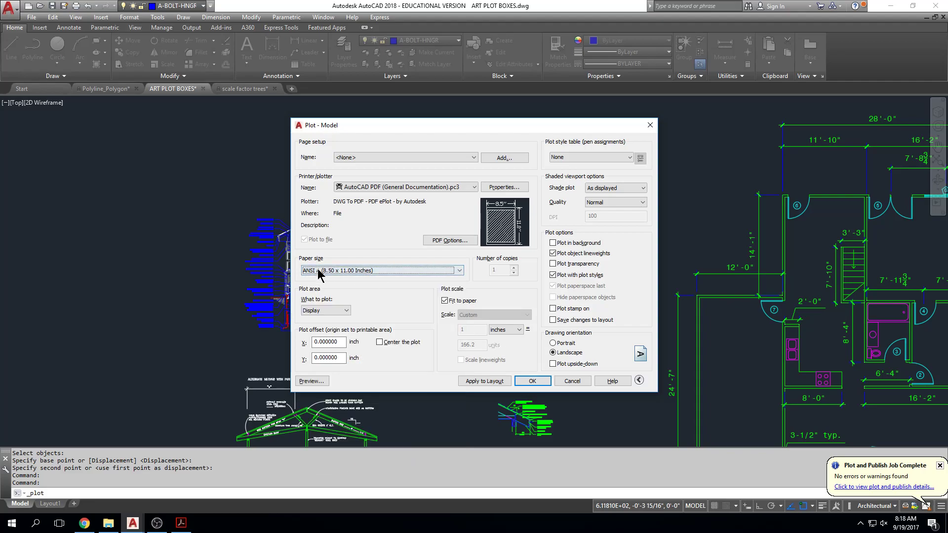
Step: Set the plot area to a window matching the plot box around the stair section, and center the plot
click(342, 311)
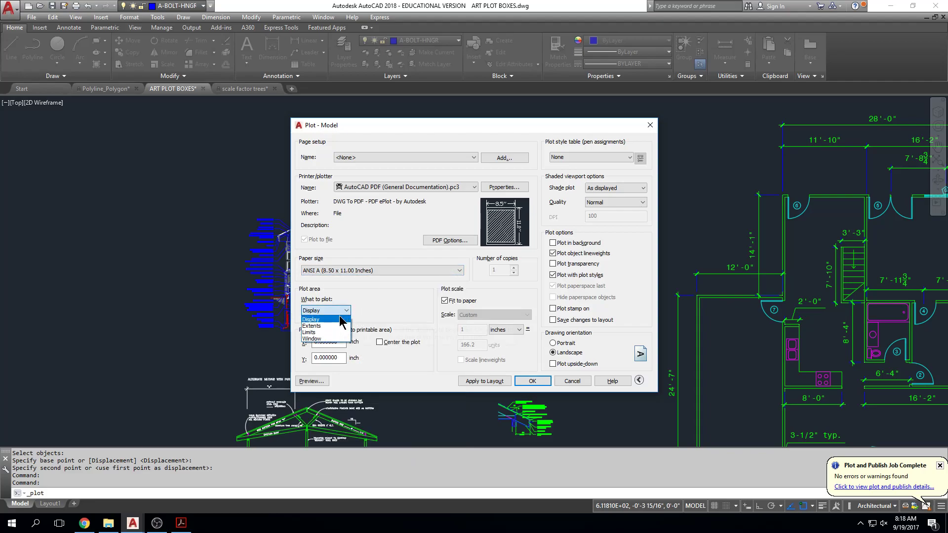
click(337, 338)
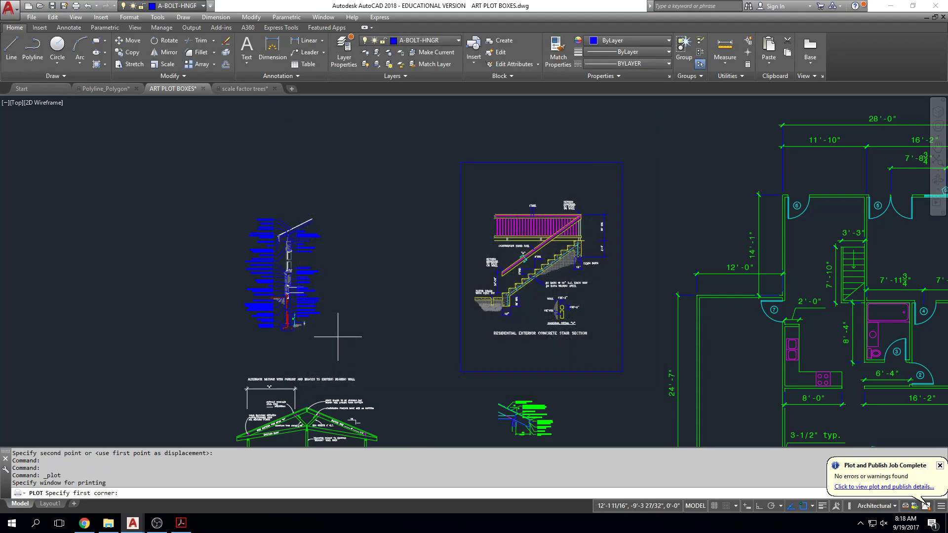
click(461, 162)
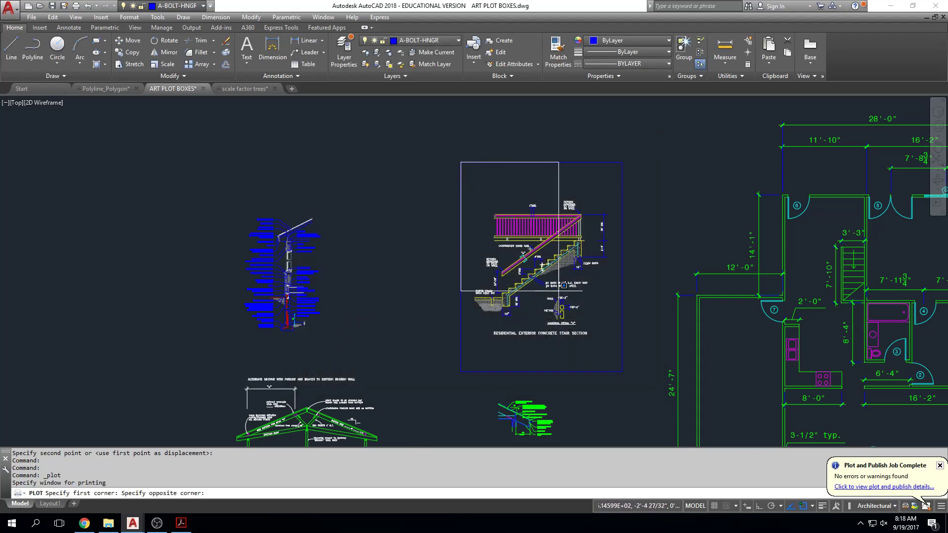
click(621, 371)
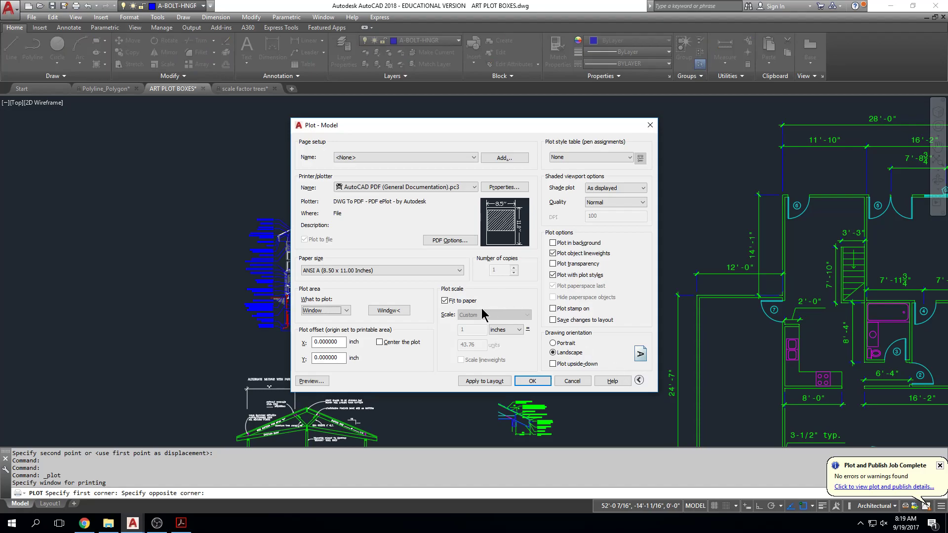
click(380, 343)
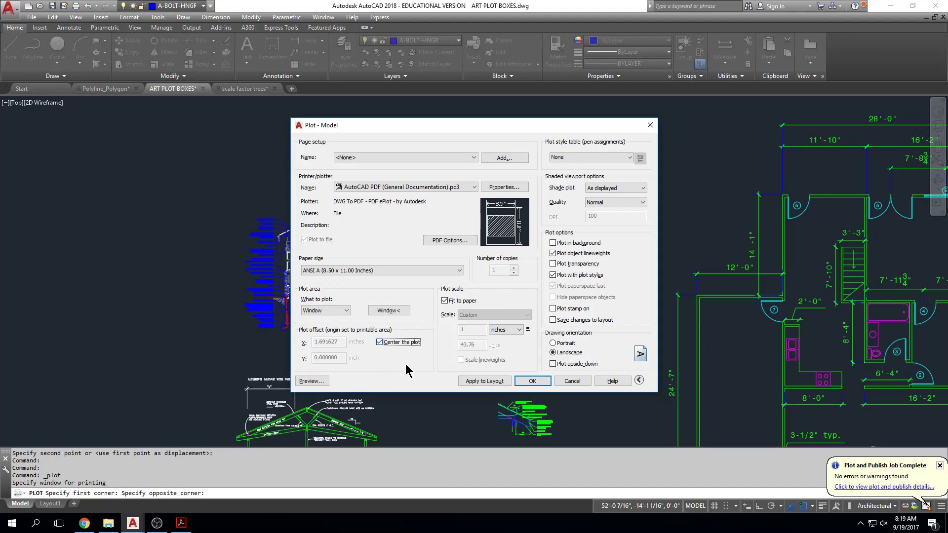
Step: Turn off Fit to paper and set the plot scale to 3/8" = 1'-0"
click(444, 301)
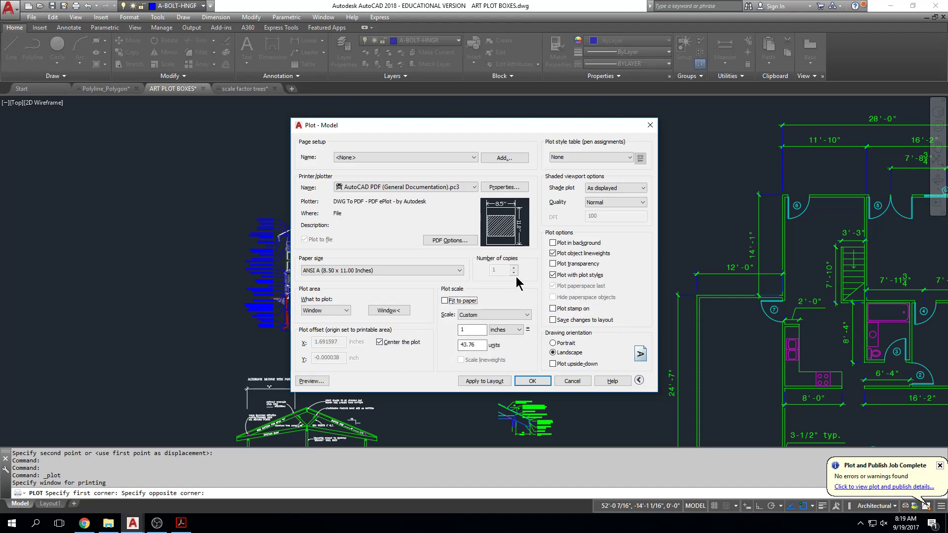
click(514, 314)
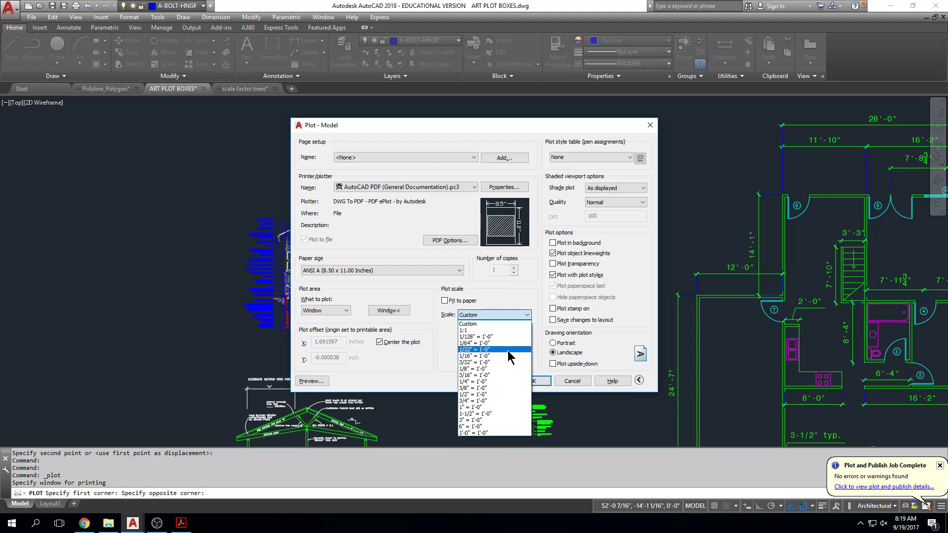
click(504, 388)
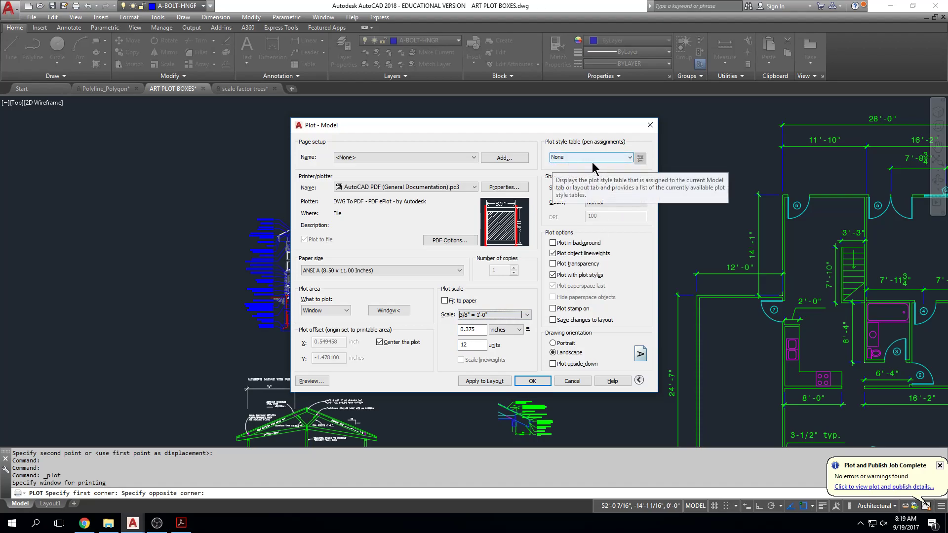
Step: Assign the LASERJET.CTB plot style table to the plot and to all layouts
click(628, 158)
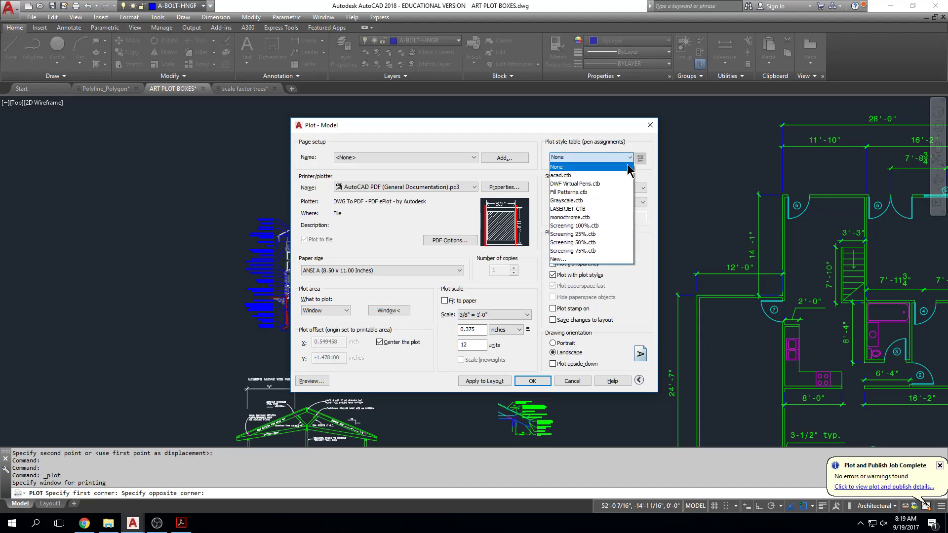
click(617, 209)
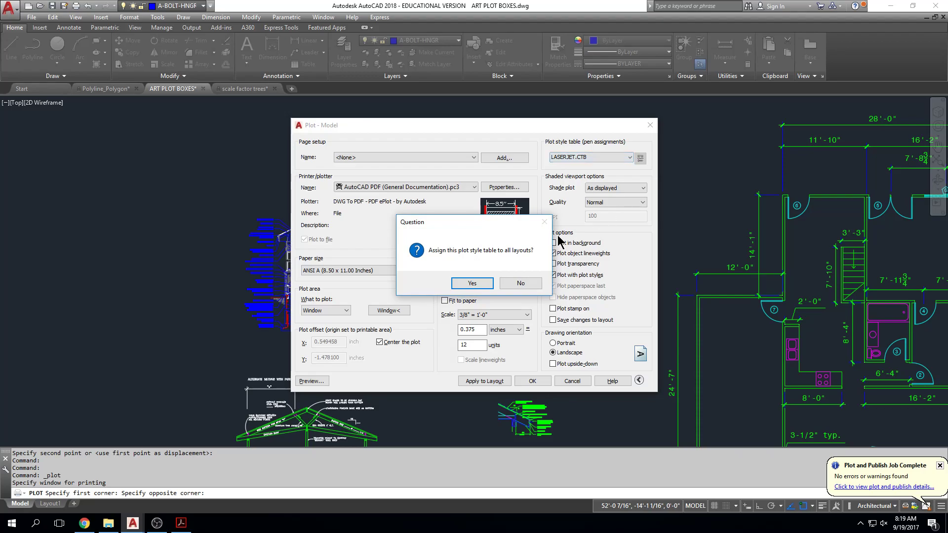
click(475, 284)
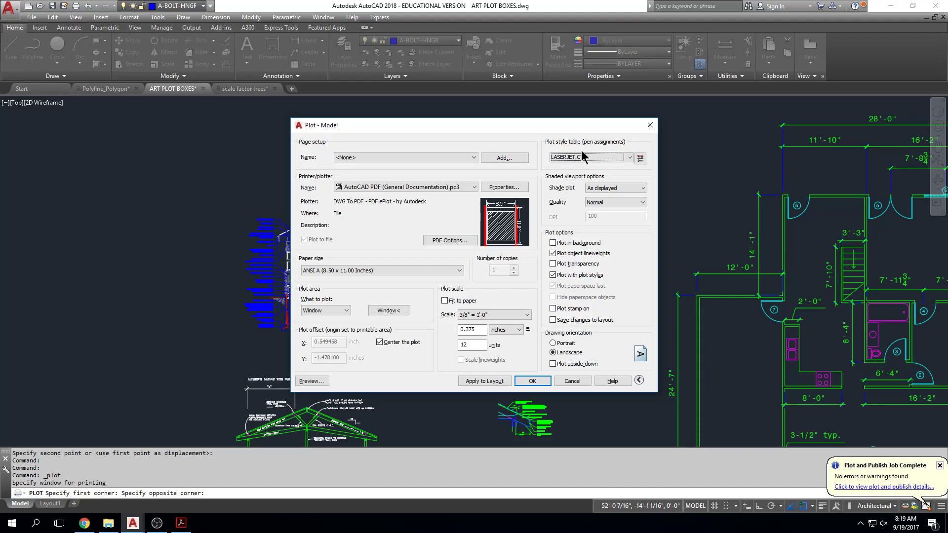
Step: Set the drawing orientation to Portrait and preview the plot
click(555, 344)
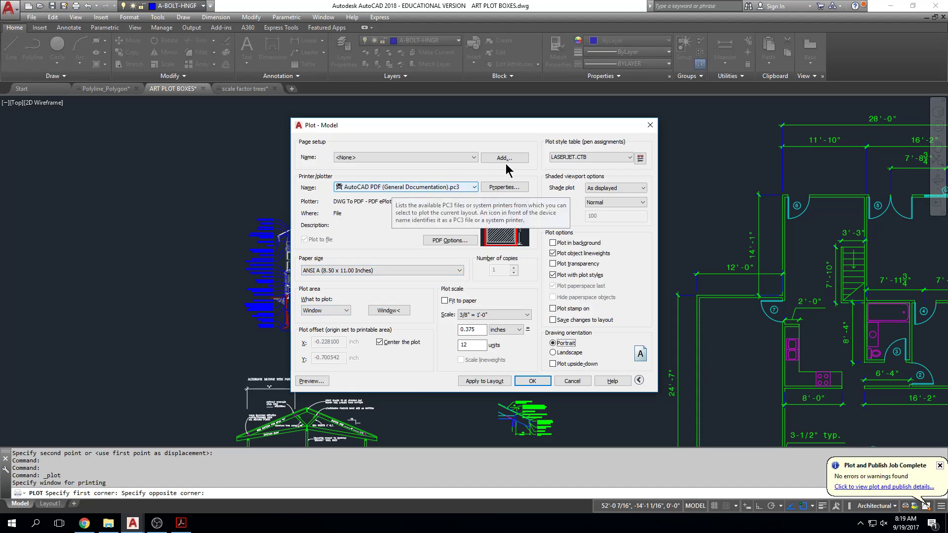
click(322, 381)
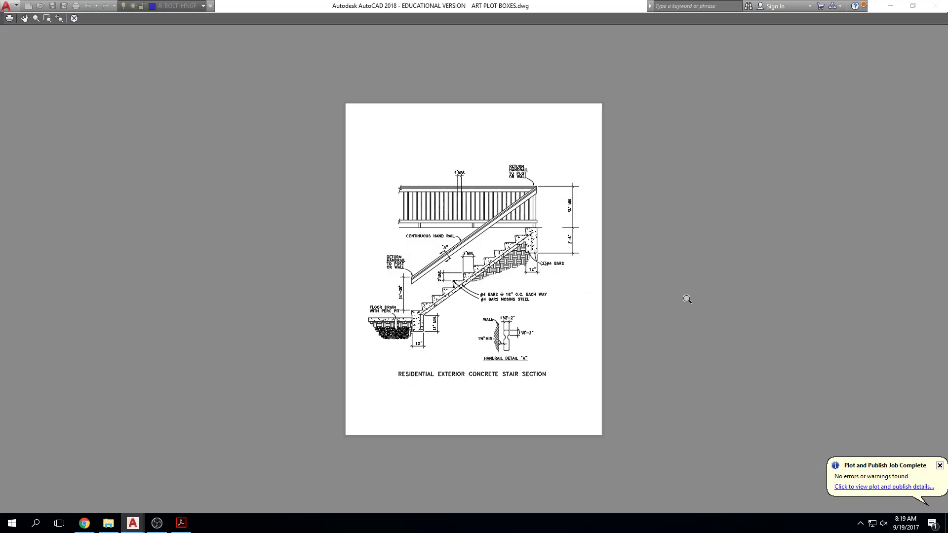
key(Escape)
Step: Plot the stair section to a PDF named "layout assignemtn" in the autocad project folder on the Desktop
click(532, 381)
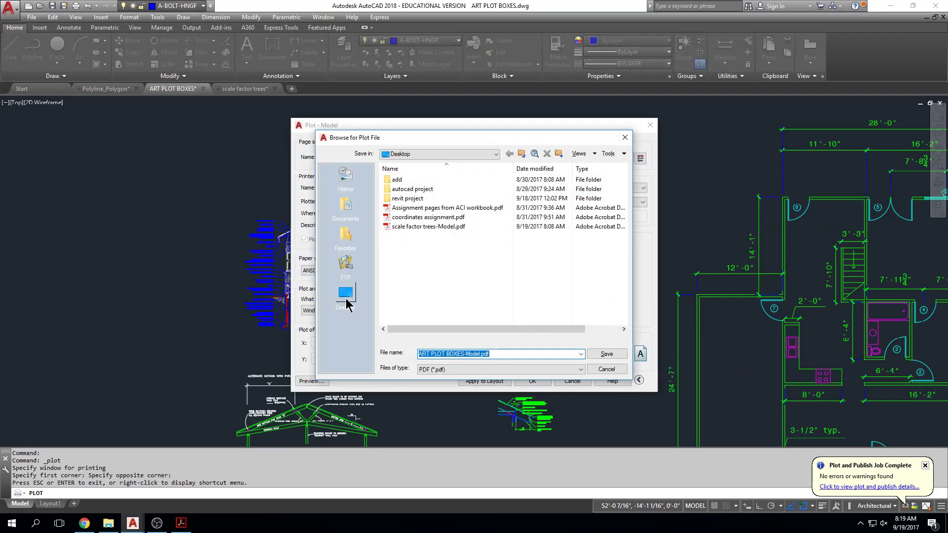
click(345, 296)
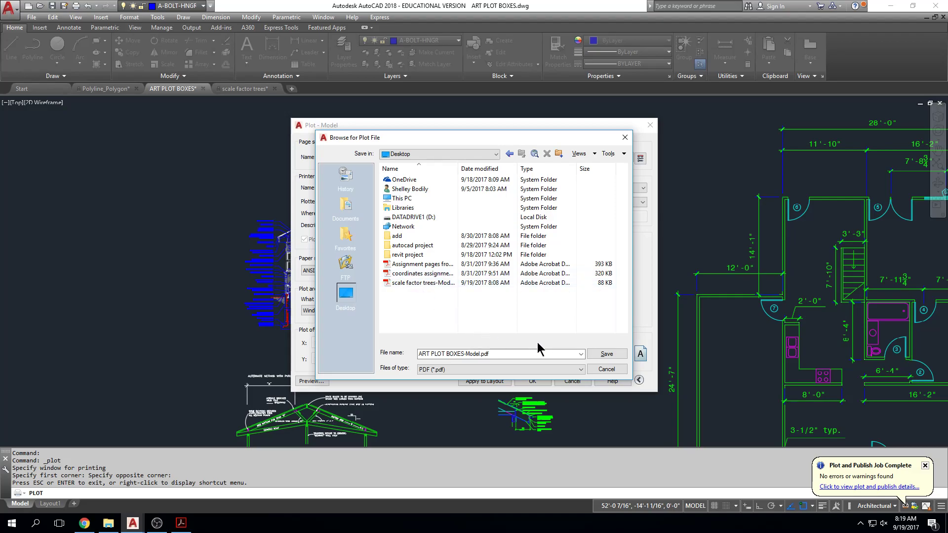
triple_click(522, 348)
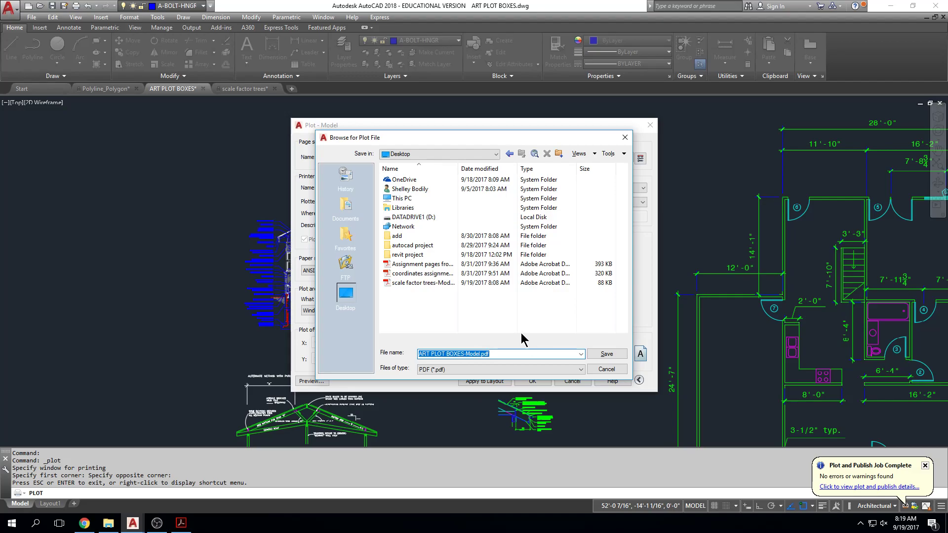
double_click(412, 245)
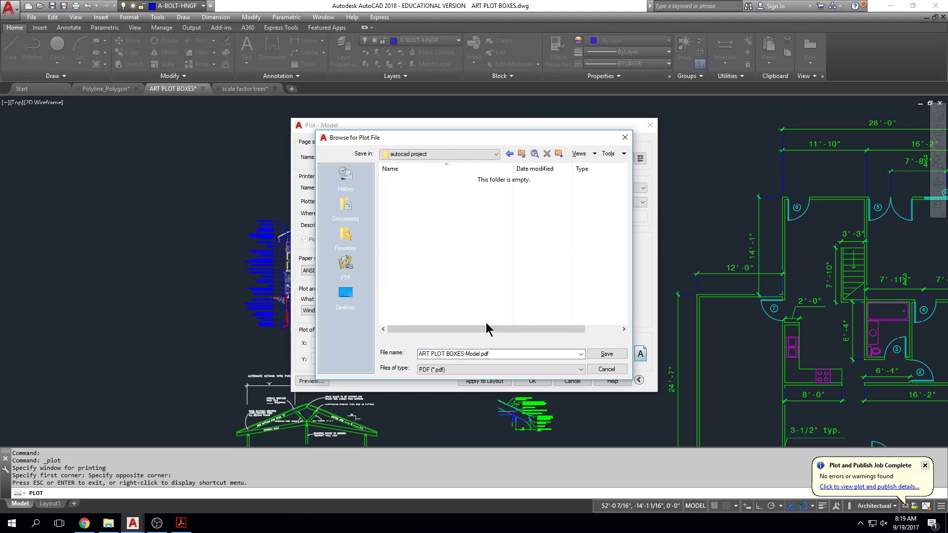
click(496, 352)
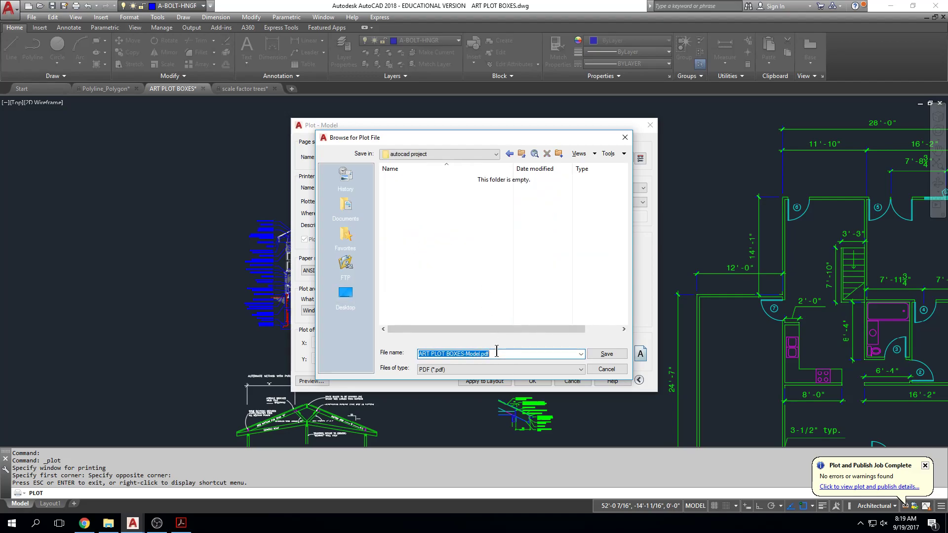
key(BackSpace)
text(layout assignemtn)
key(Return)
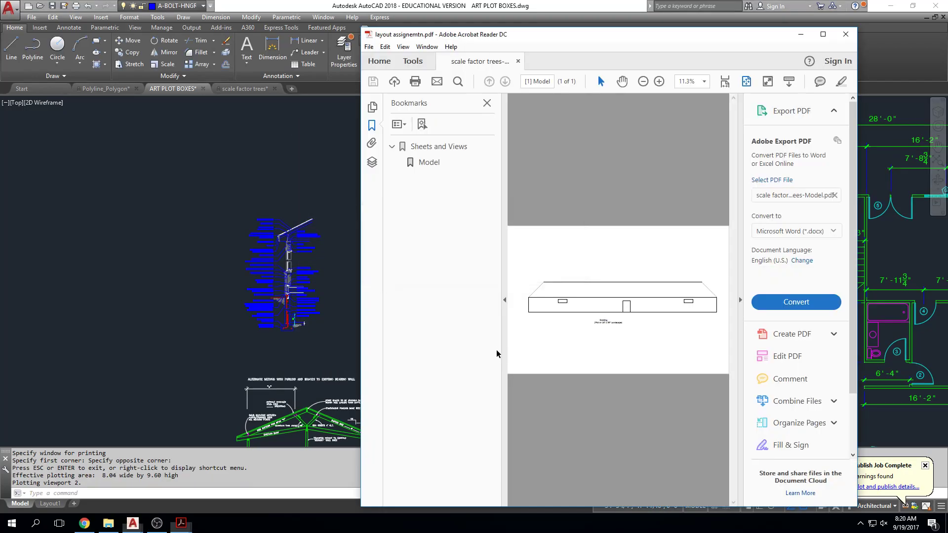
Step: Examine the lineweights, text and page placement of the stair section in the maximized PDF, and close all PDF tabs
click(822, 34)
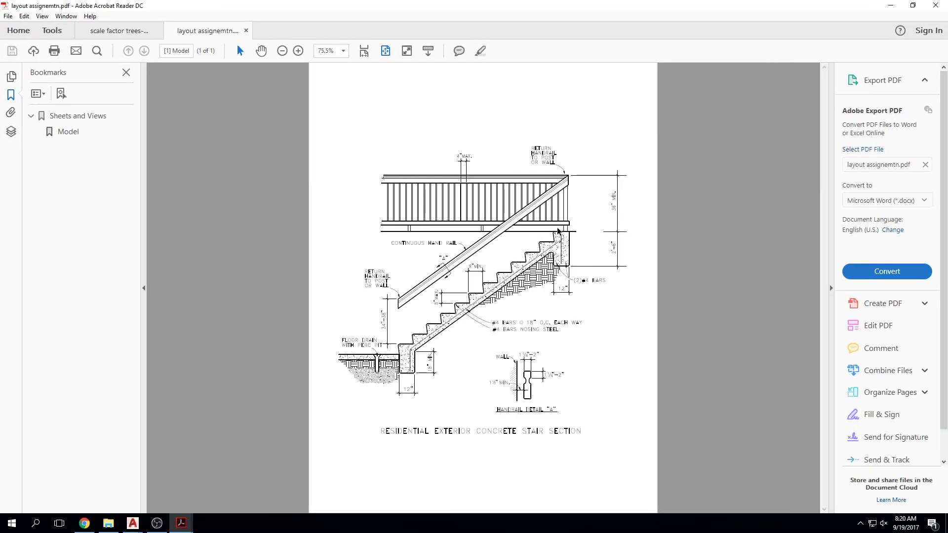
ctrl+scroll(562, 231, up, 6)
scroll(760, 397, down, 1)
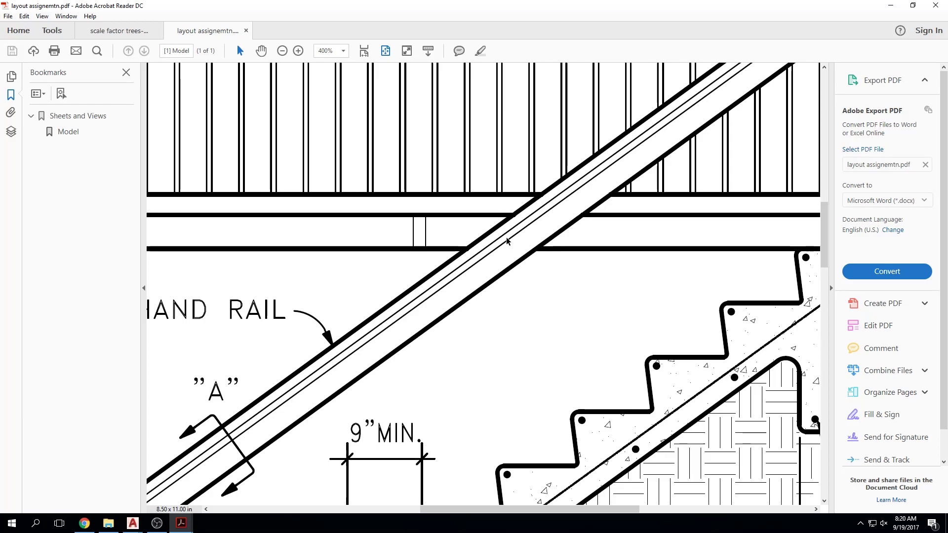
scroll(455, 347, down, 5)
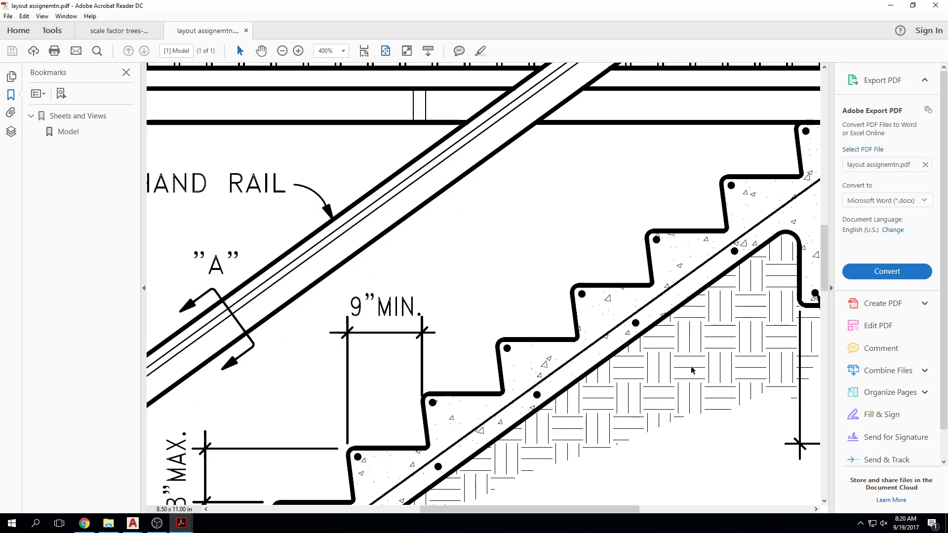
ctrl+scroll(605, 385, down, 6)
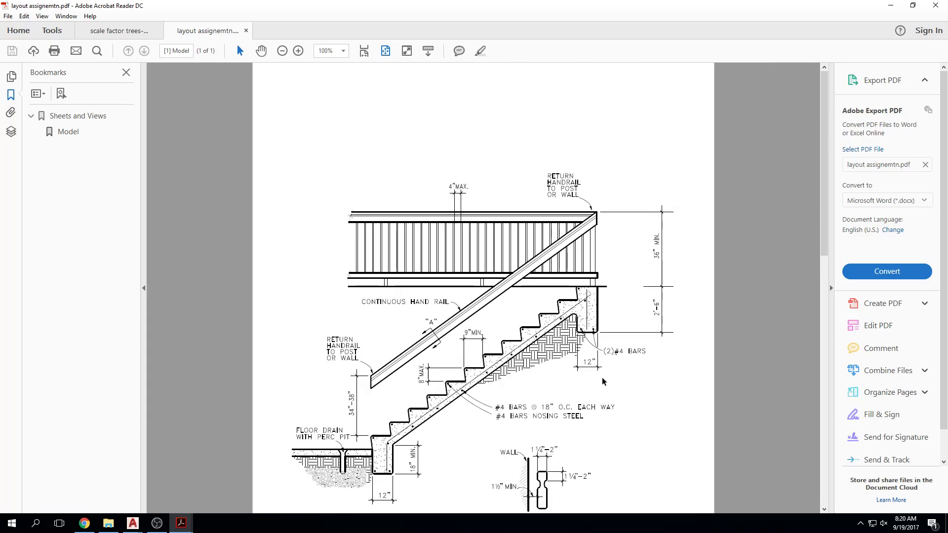
ctrl+scroll(446, 492, up, 2)
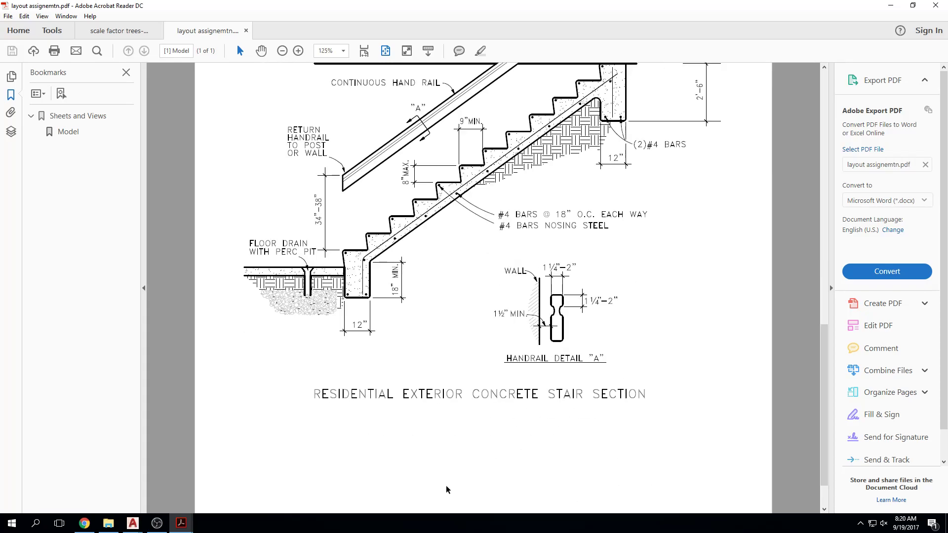
ctrl+scroll(446, 493, down, 2)
ctrl+scroll(463, 430, down, 1)
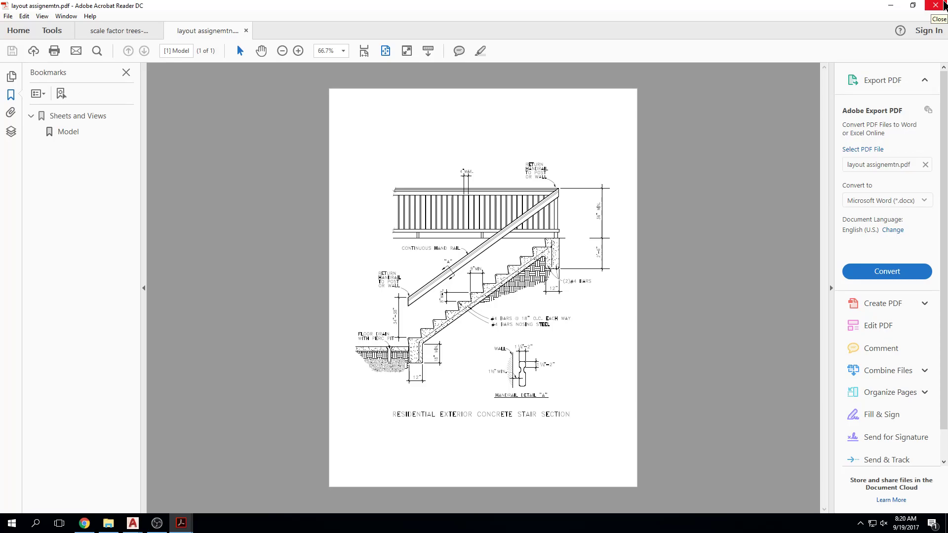
click(943, 5)
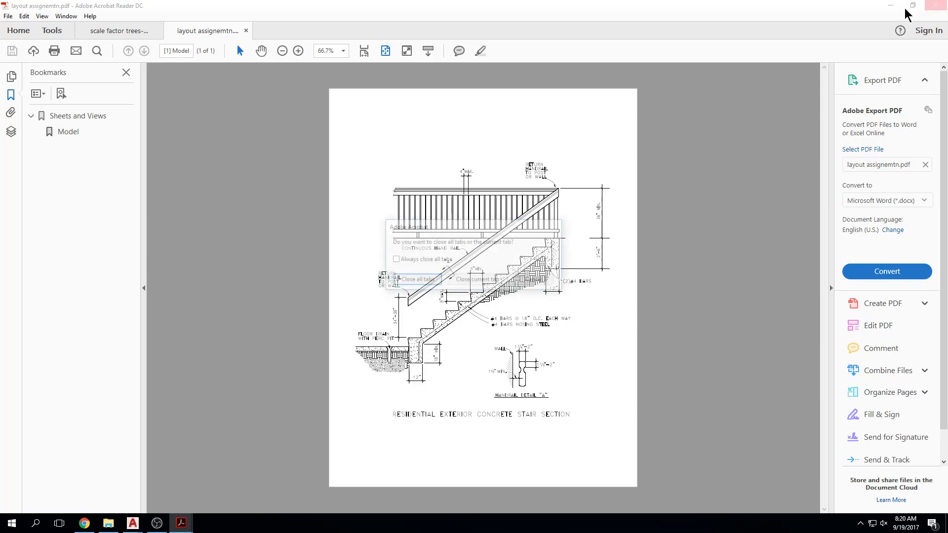
click(405, 280)
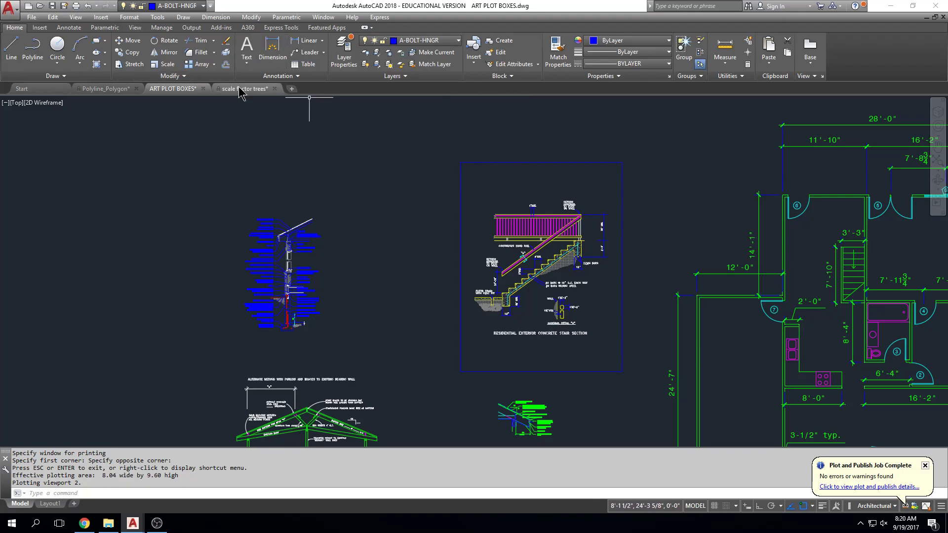
Step: Switch to the Polyline_Polygon drawing and view all of its polyline and line shapes
mouse_move(240, 92)
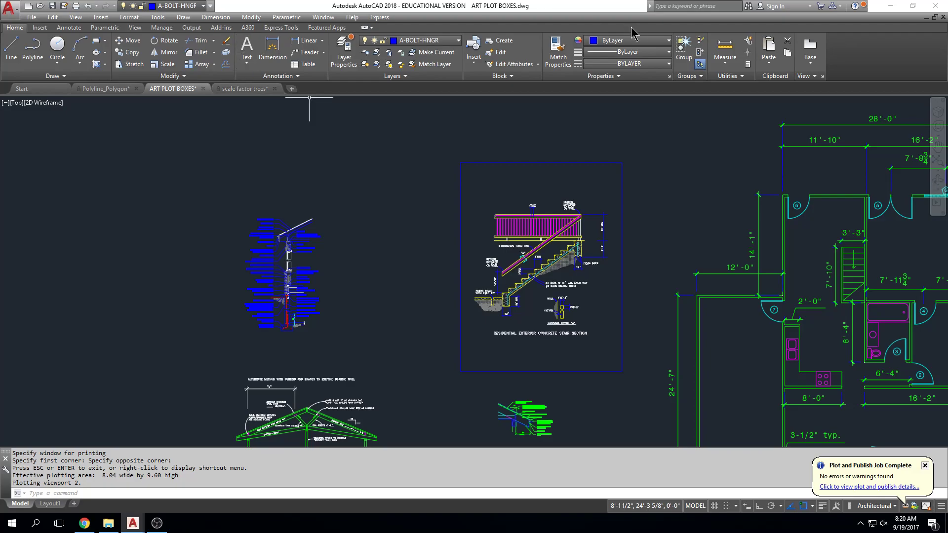
key(Escape)
click(99, 93)
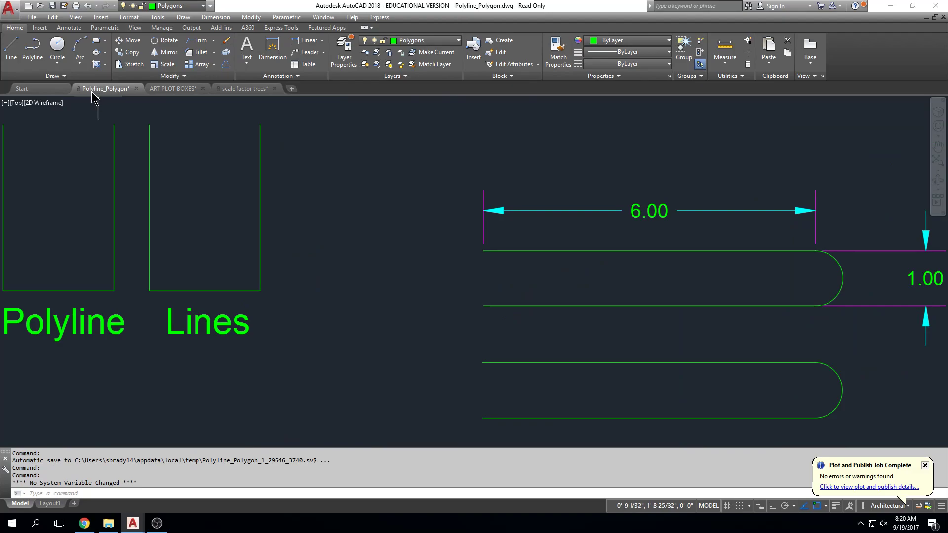
mouse_move(100, 95)
scroll(434, 222, down, 5)
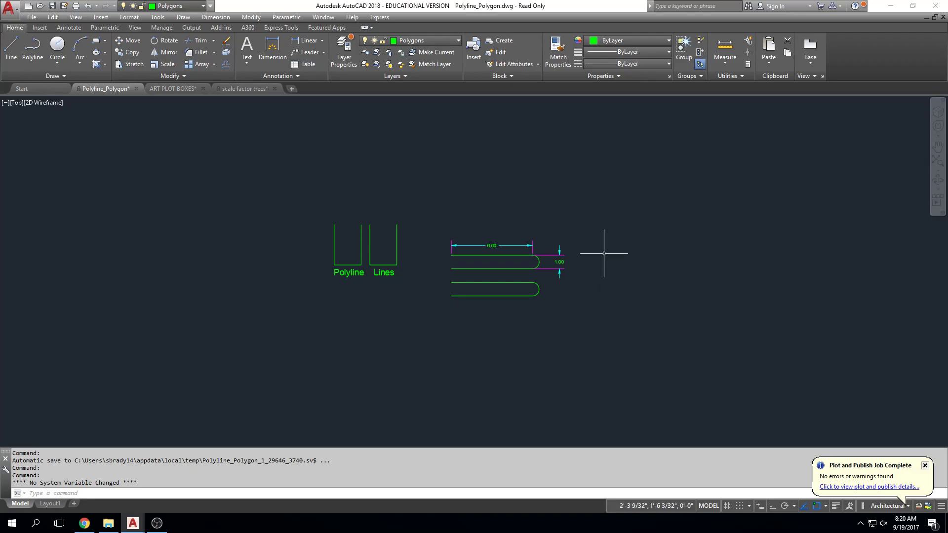
key(Escape)
key(Escape)
key(Escape)
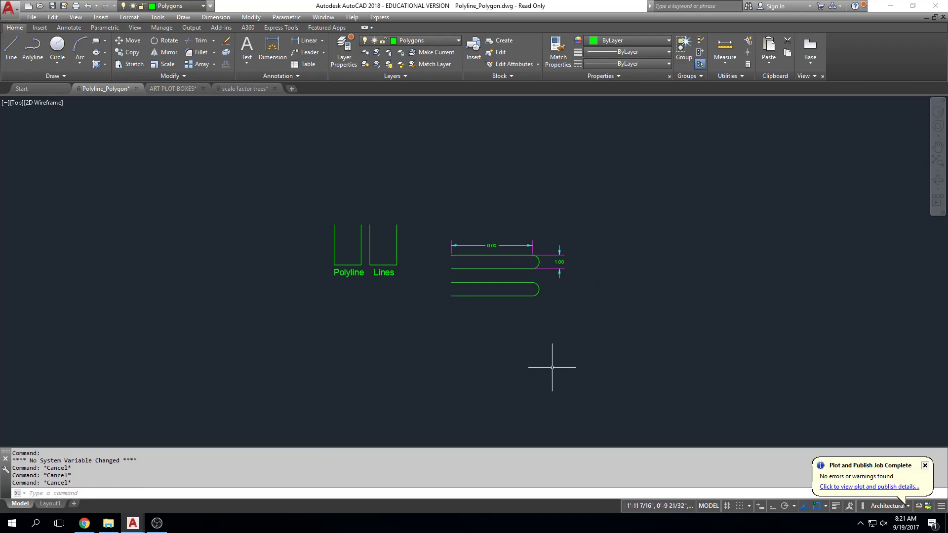
key(Escape)
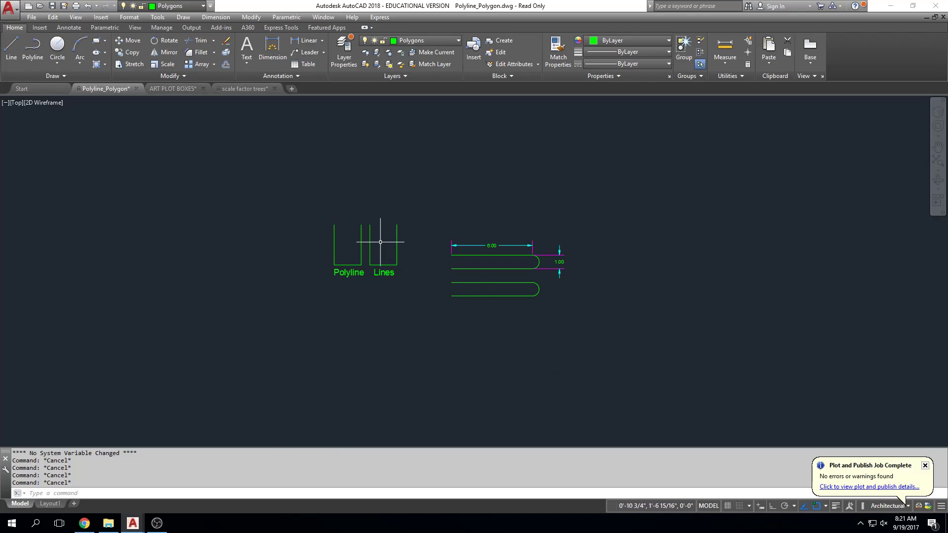
Step: With Ortho on, draw a closed rectangle from four separate lines in the empty area beside the Polyline shape
mouse_move(293, 216)
middle_down()
mouse_move(279, 213)
mouse_move(364, 212)
middle_up()
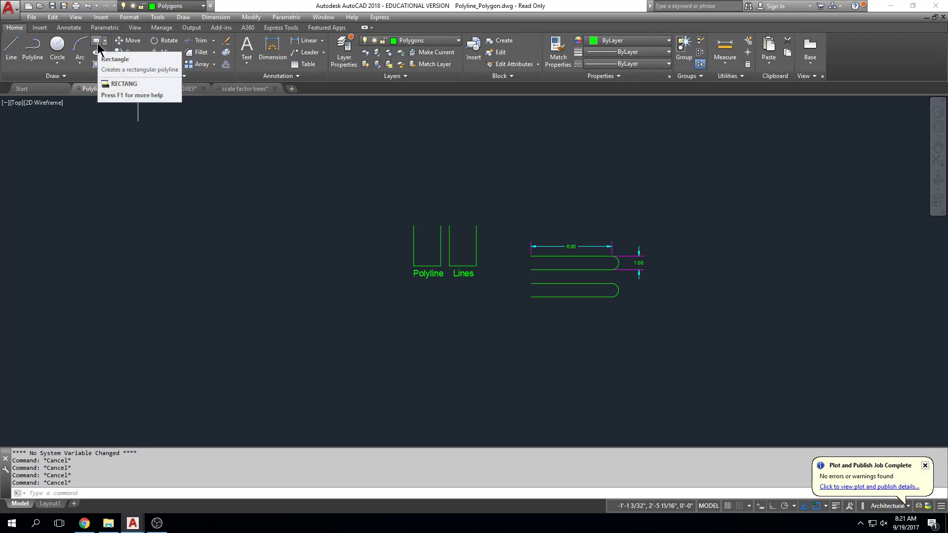
click(15, 55)
click(215, 282)
key(F8)
click(215, 218)
click(305, 218)
click(306, 283)
click(216, 283)
key(Escape)
middle_drag(313, 337, 357, 361)
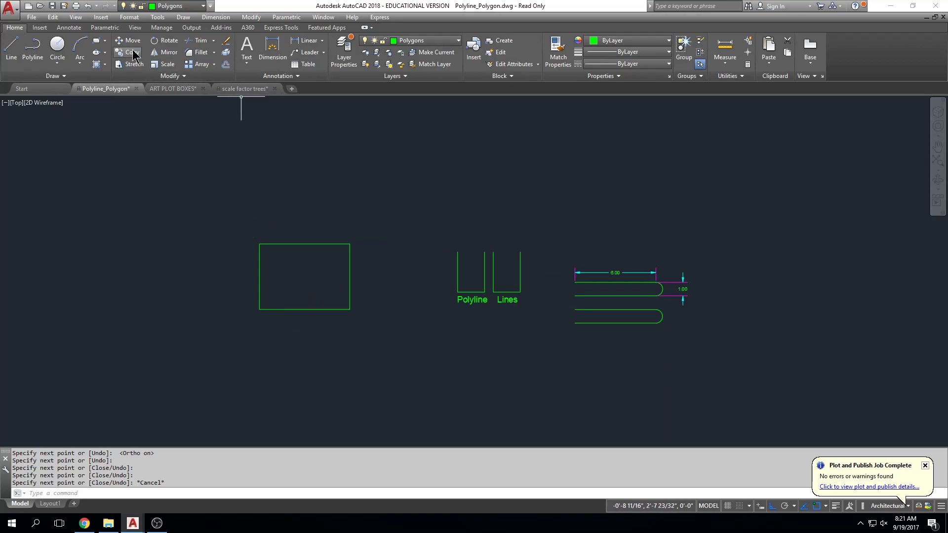
Step: Draw a similarly sized rectangle with the Rectangle command to the left of the four-line rectangle
click(94, 43)
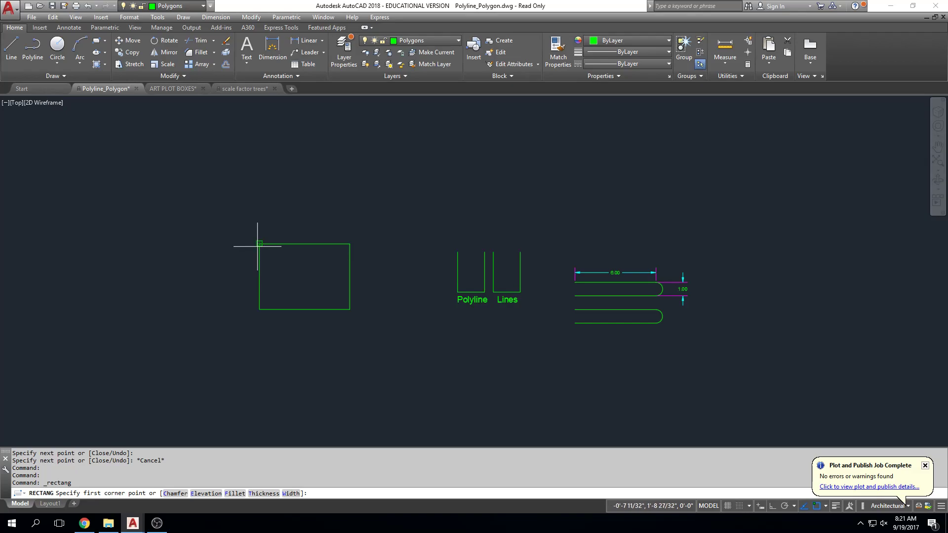
click(215, 243)
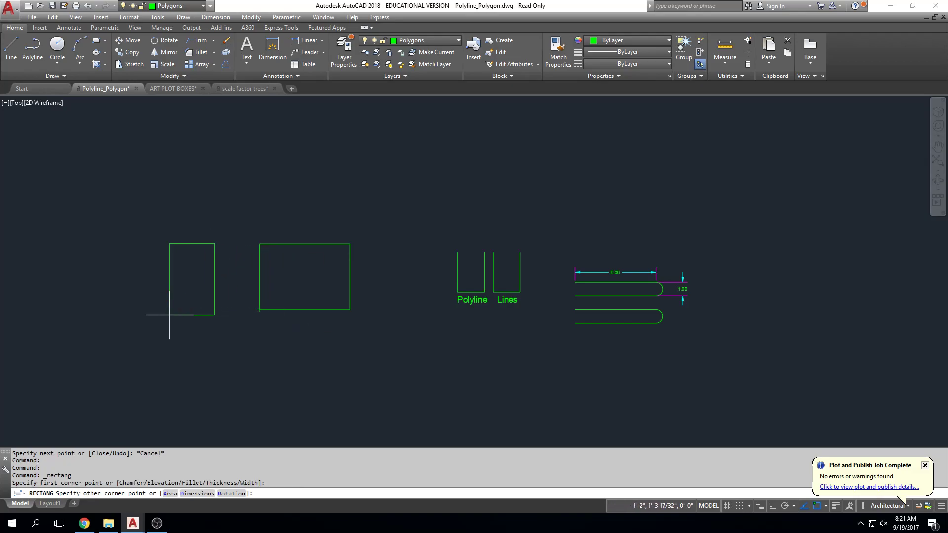
key(Escape)
key(Escape)
Step: Select the shape drawn with the Rectangle command to examine its extent and grips, and clear the selection
middle_drag(263, 360, 430, 360)
scroll(427, 358, up, 2)
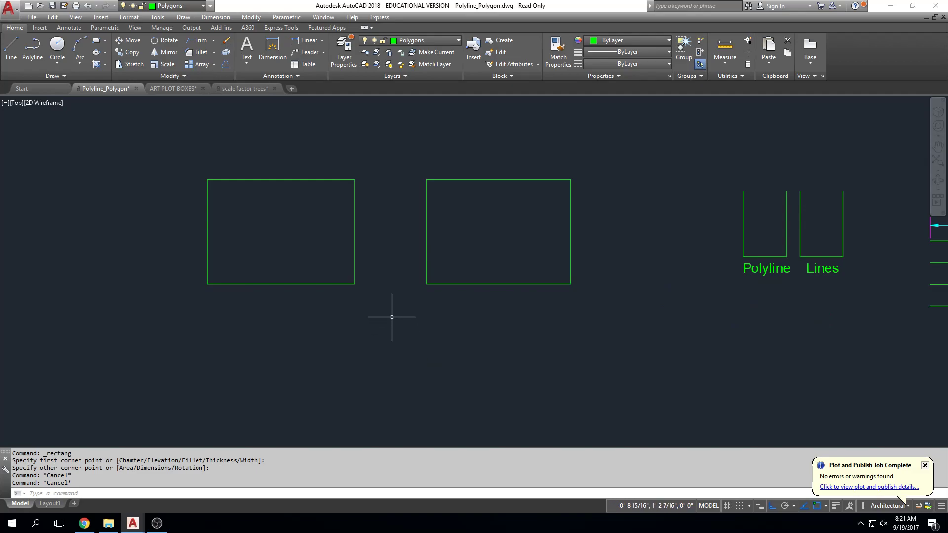
middle_drag(393, 297, 393, 305)
key(Escape)
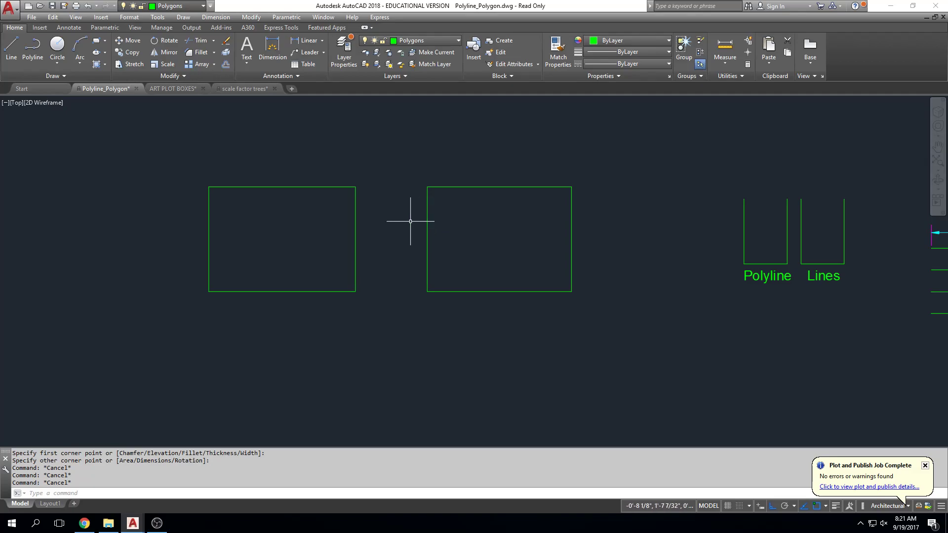
click(355, 225)
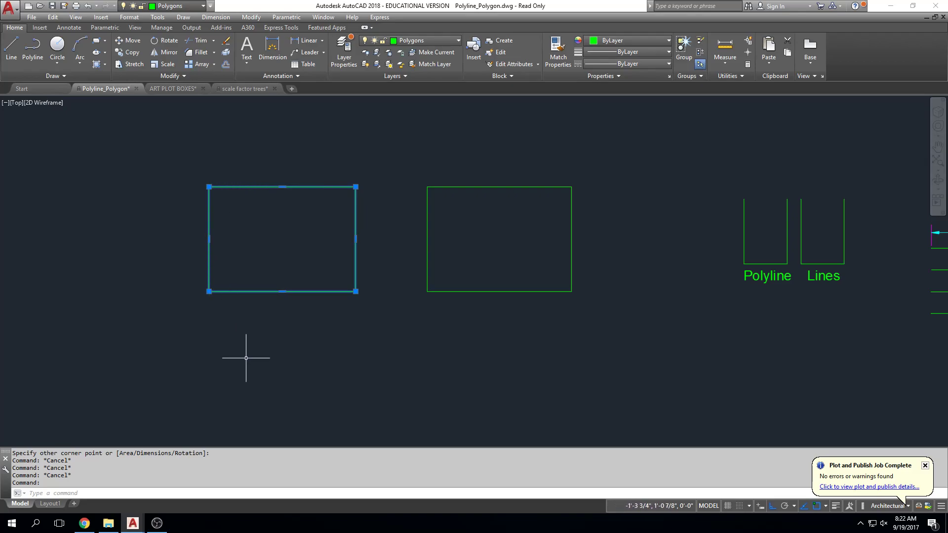
key(Escape)
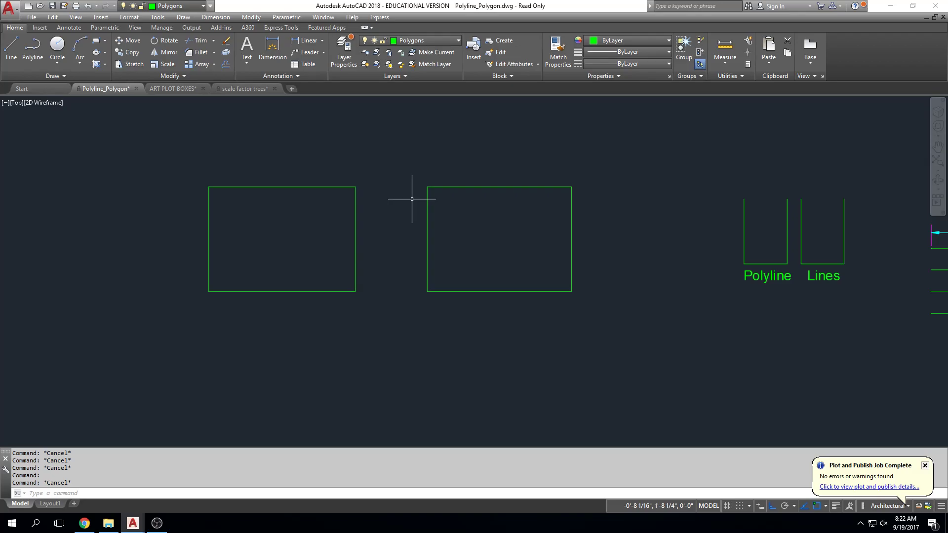
Step: Select the four sides of the line-drawn rectangle one at a time to examine them, and clear the selection
click(445, 186)
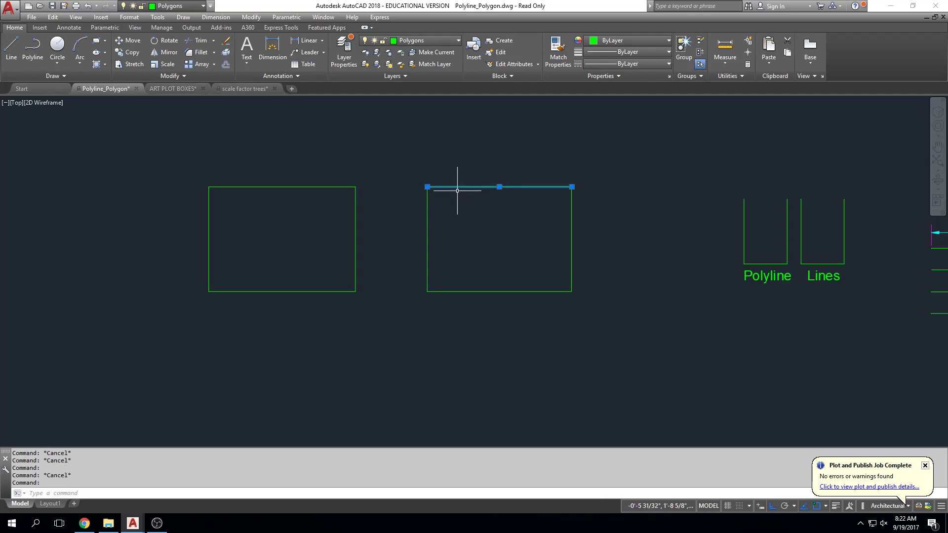
click(571, 215)
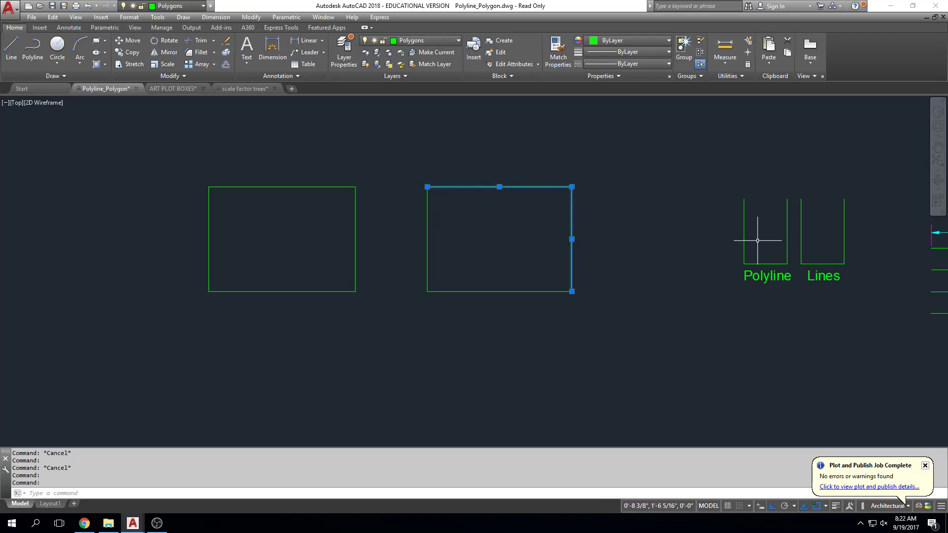
click(537, 291)
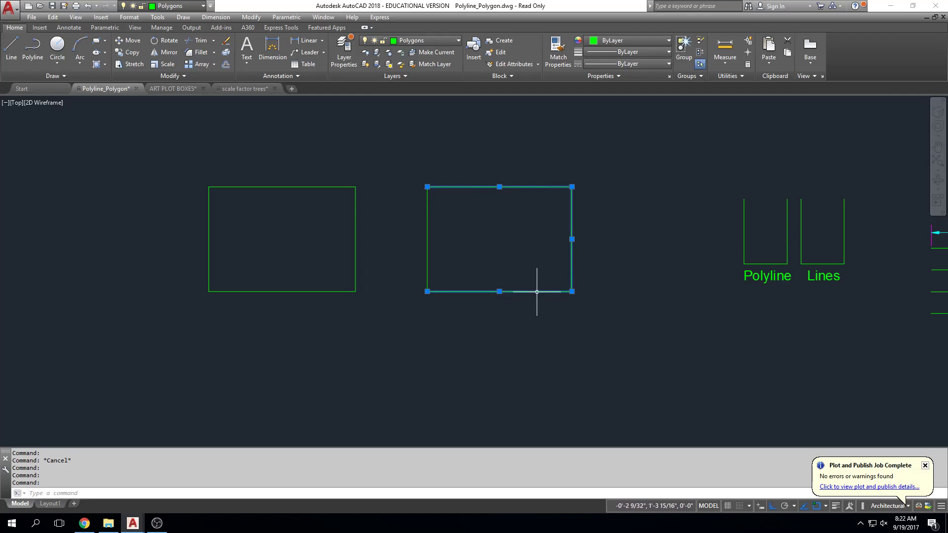
click(427, 243)
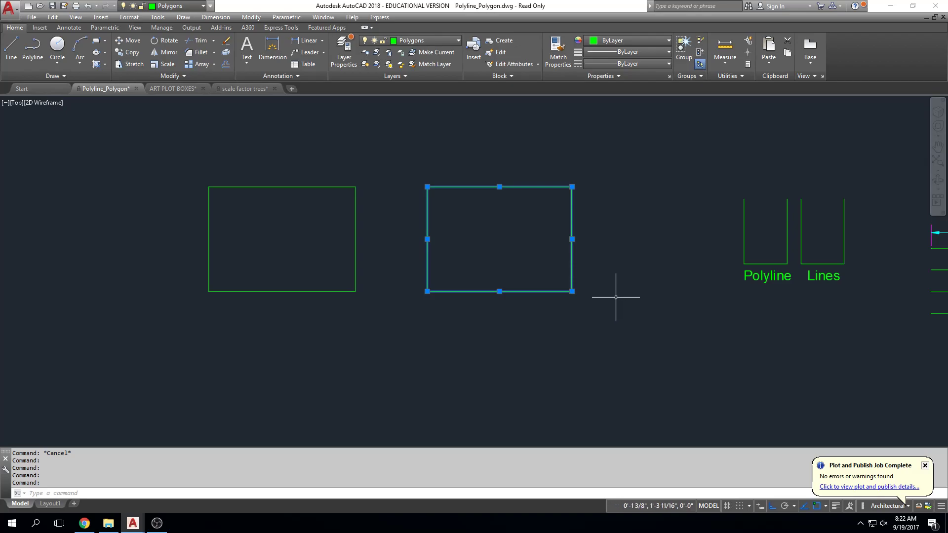
key(Escape)
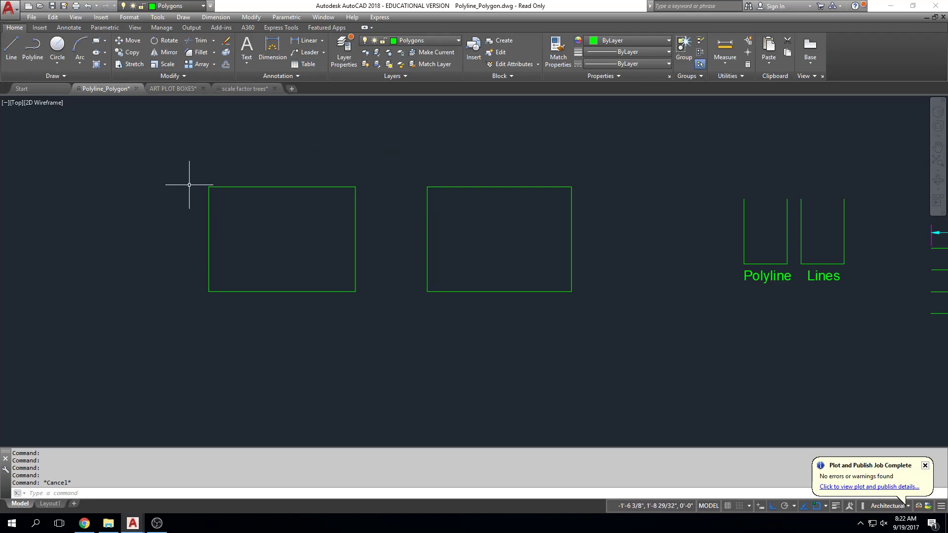
Step: Compare selecting an edge of the polyline rectangle with selecting the top line of the line-drawn rectangle
click(210, 189)
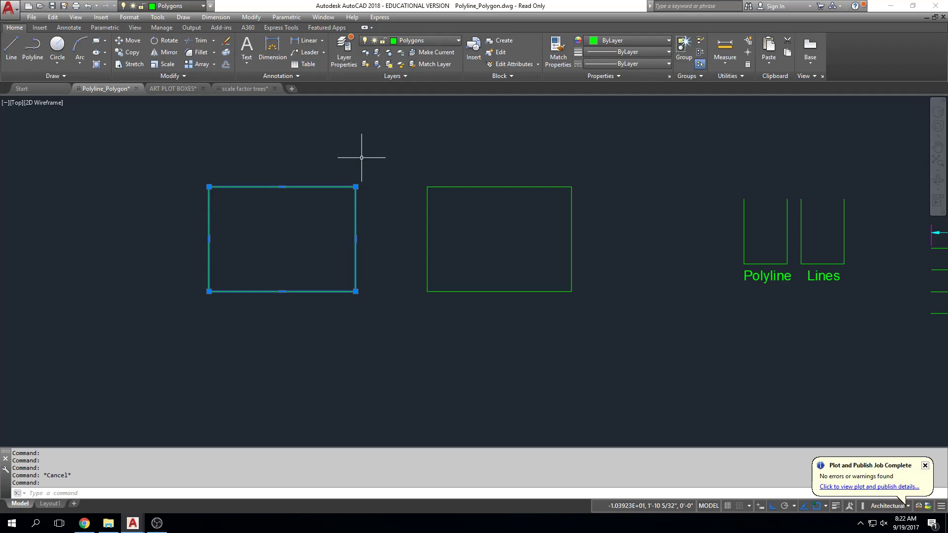
key(Escape)
click(470, 187)
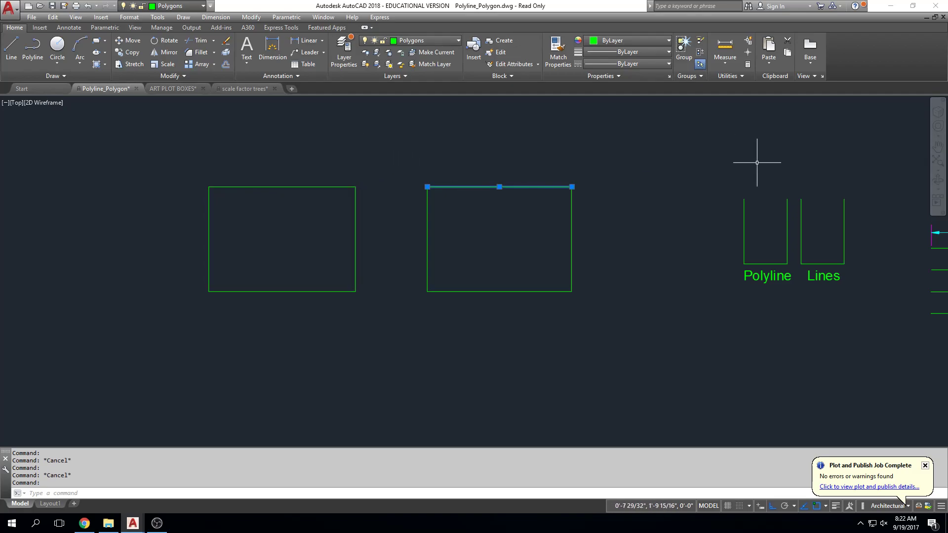
key(Escape)
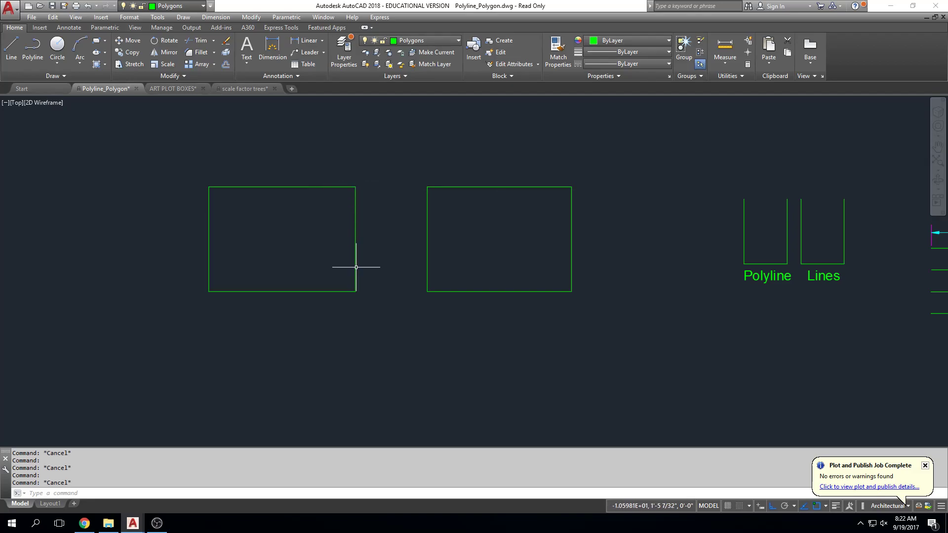
click(210, 200)
key(Escape)
Step: Try offsetting the polyline rectangle by 4 inches inward and outward, and undo the offset
text(of)
key(Return)
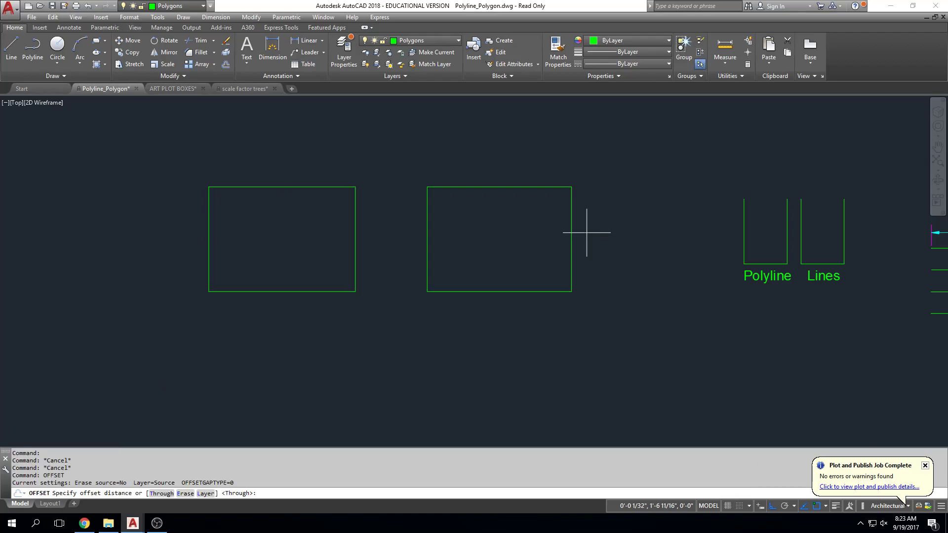
text(4)
key(Return)
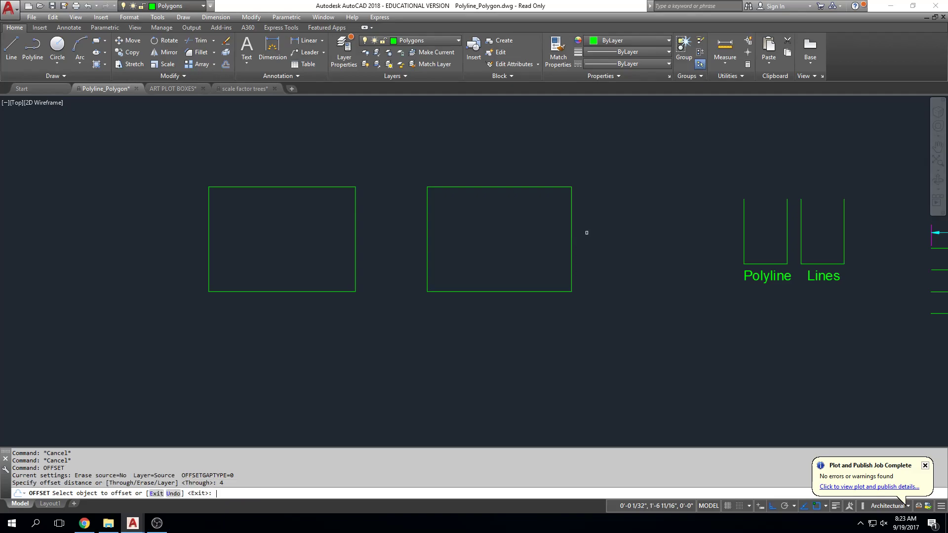
click(302, 187)
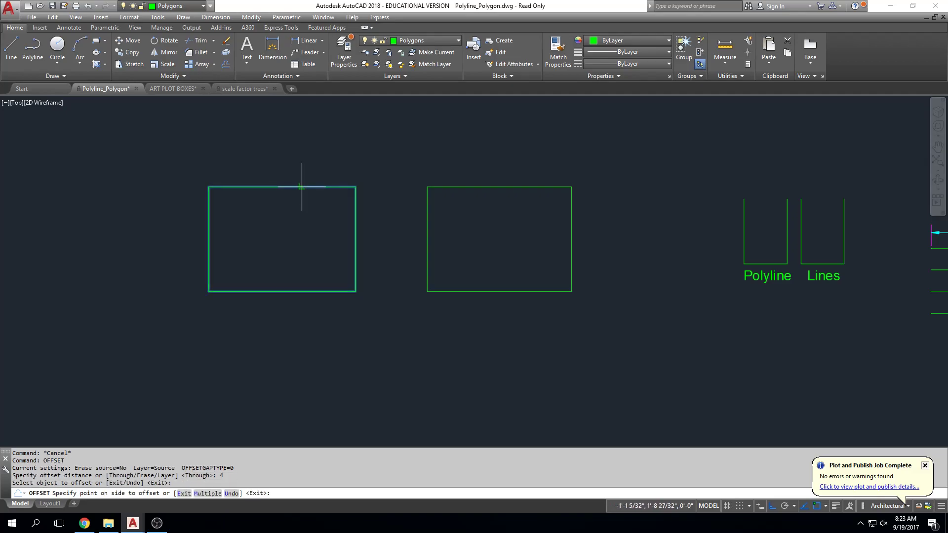
click(308, 207)
click(321, 186)
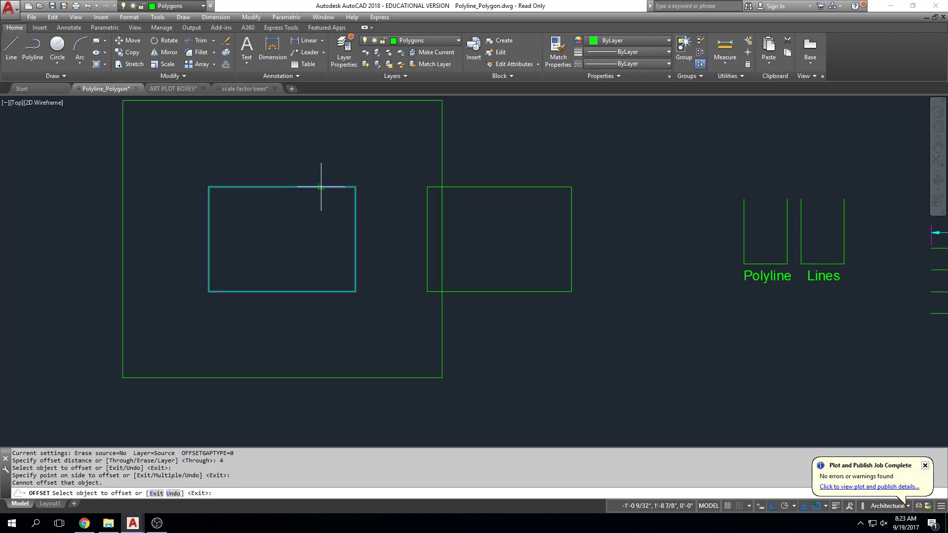
click(618, 146)
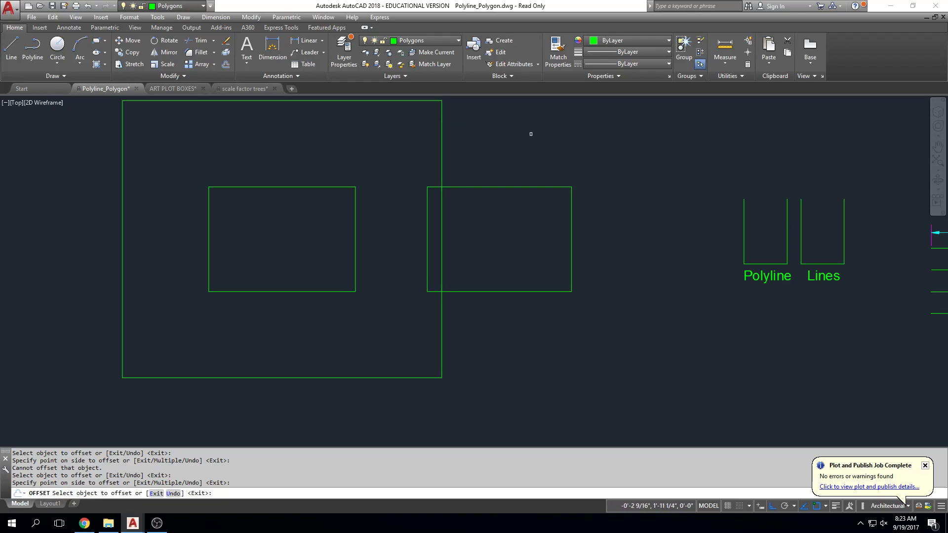
key(Escape)
text(u)
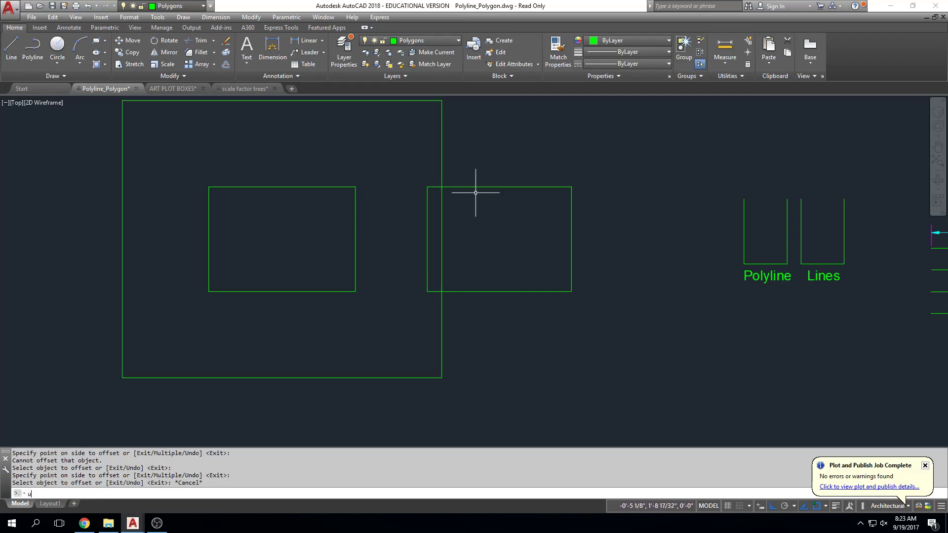
key(Return)
key(Escape)
key(Escape)
Step: Offset the polyline rectangle 1 inch outward
text(o)
key(Return)
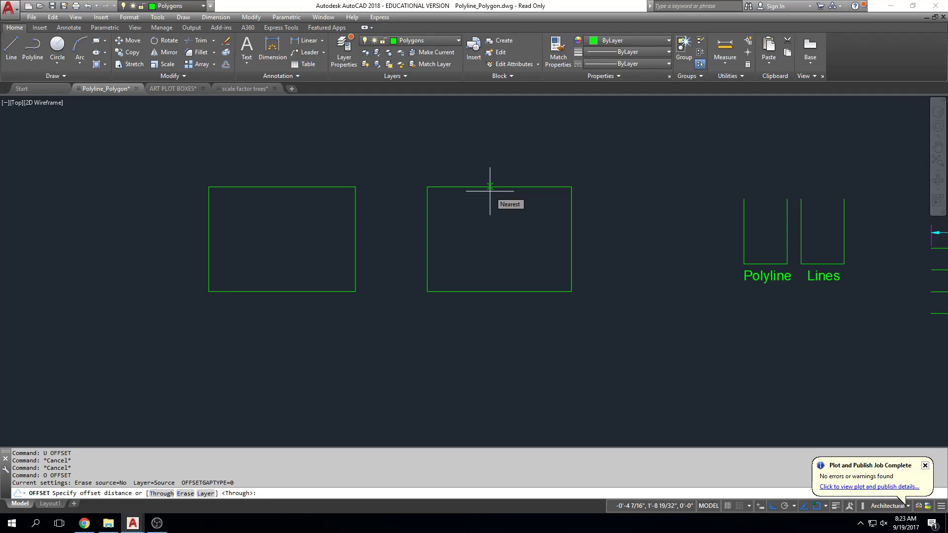
text(1)
key(Return)
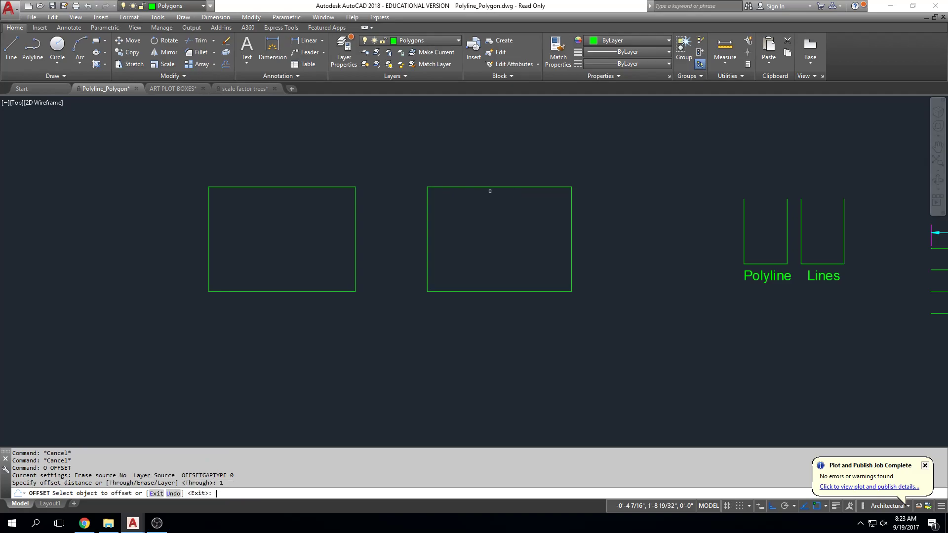
click(303, 187)
click(311, 152)
key(Escape)
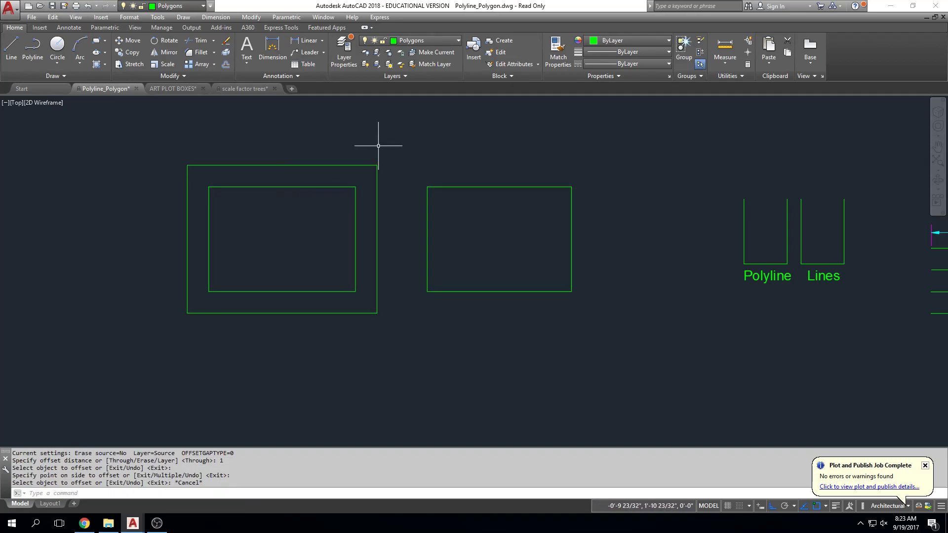
Step: Offset each of the four sides of the line-drawn rectangle 1 inch outward
key(Return)
key(Return)
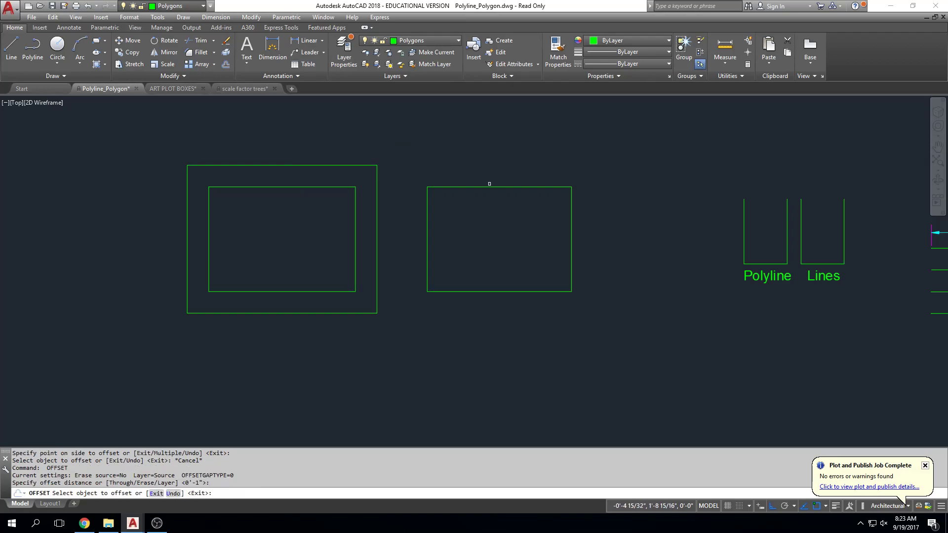
click(489, 187)
click(499, 135)
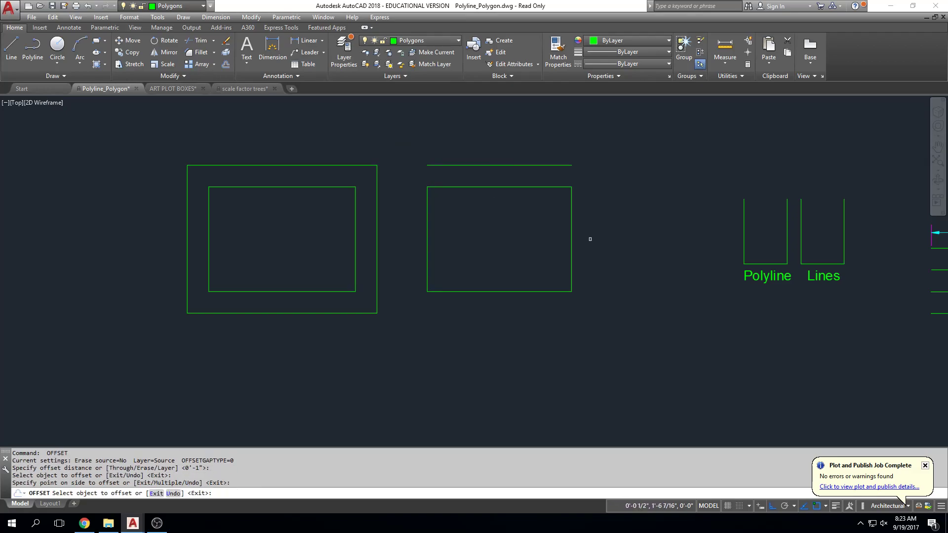
click(571, 248)
click(620, 238)
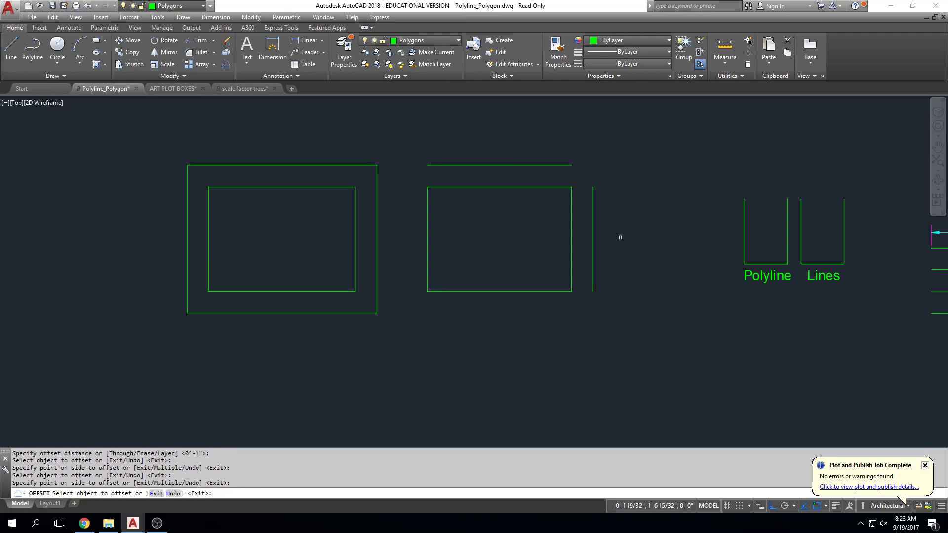
click(533, 293)
click(524, 303)
click(427, 249)
click(420, 250)
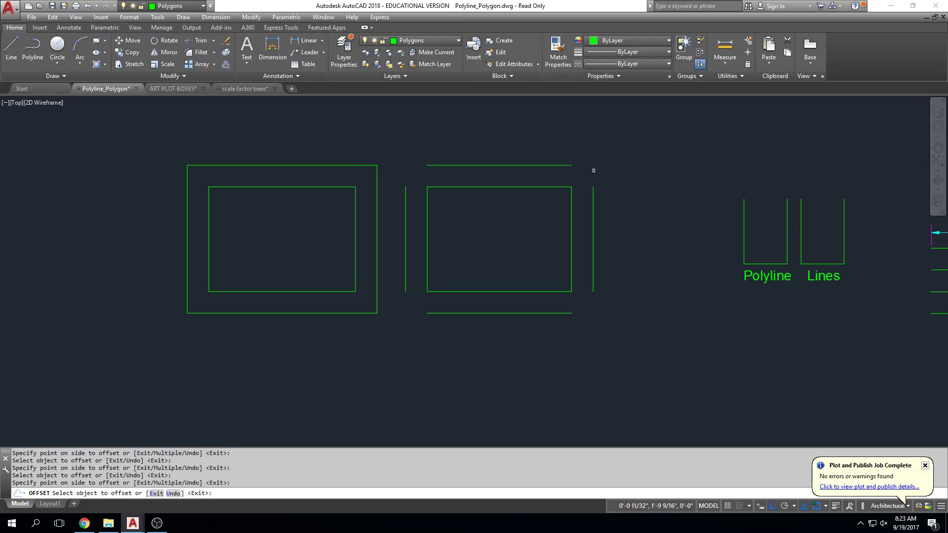
key(Escape)
key(Escape)
key(Escape)
Step: Fillet the offset lines into sharp upper-right and lower-right corners around the line-drawn rectangle
text(f)
key(Return)
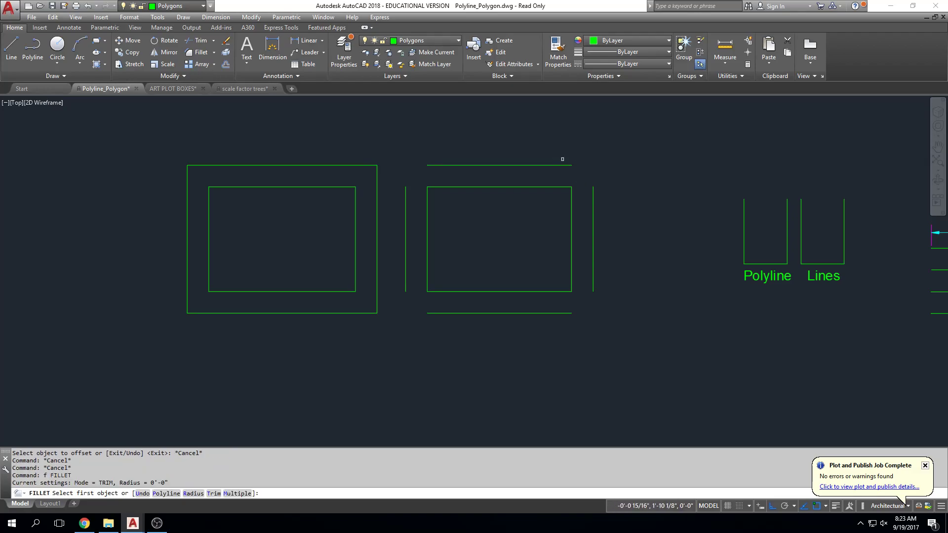
click(557, 165)
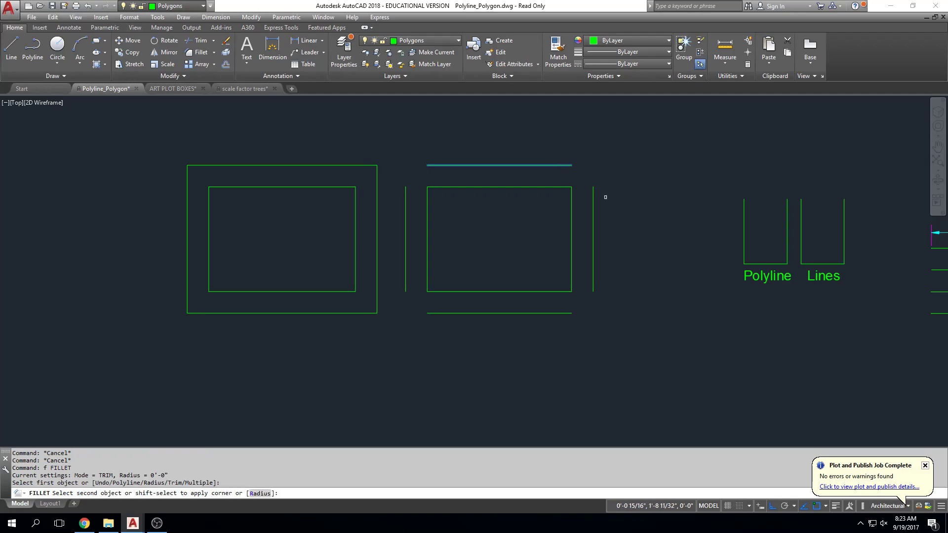
click(593, 207)
key(Return)
click(593, 259)
click(562, 314)
Step: Fillet the remaining offset lines into sharp lower-left and upper-left corners, closing the outer frame
key(Return)
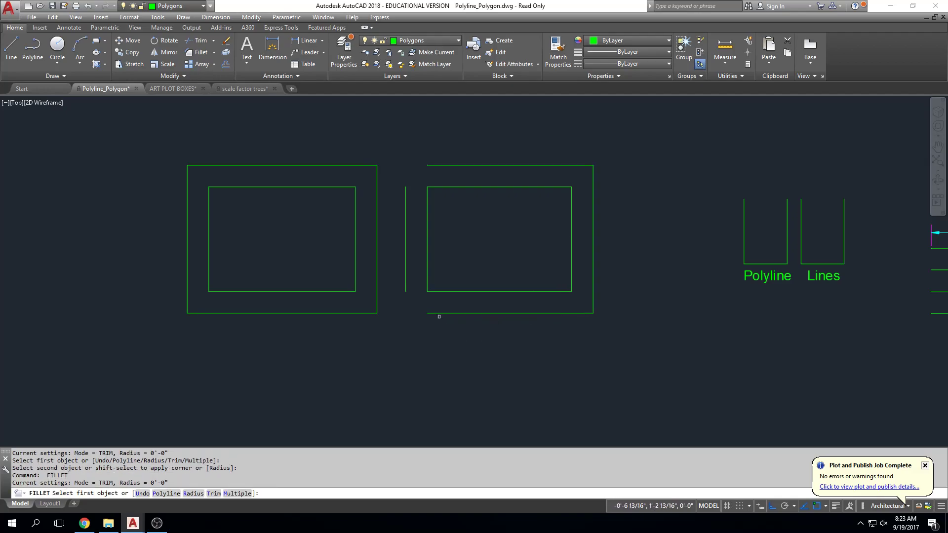
click(433, 314)
click(405, 279)
key(Return)
click(405, 207)
click(434, 166)
key(Return)
key(Escape)
key(Escape)
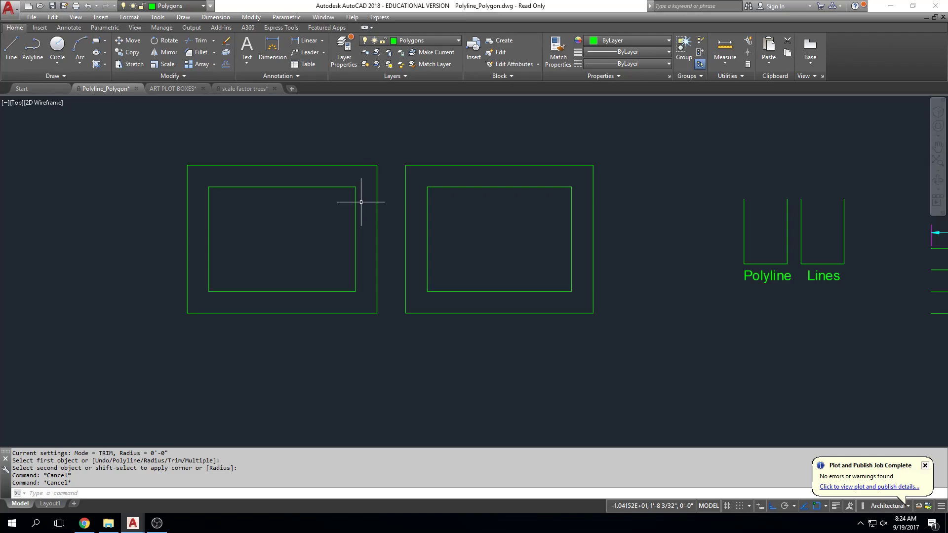
Step: Draw the first three segments of a stepped polyline outline in the empty area beyond the dimensioned shapes: across, down and across again
scroll(323, 191, down, 6)
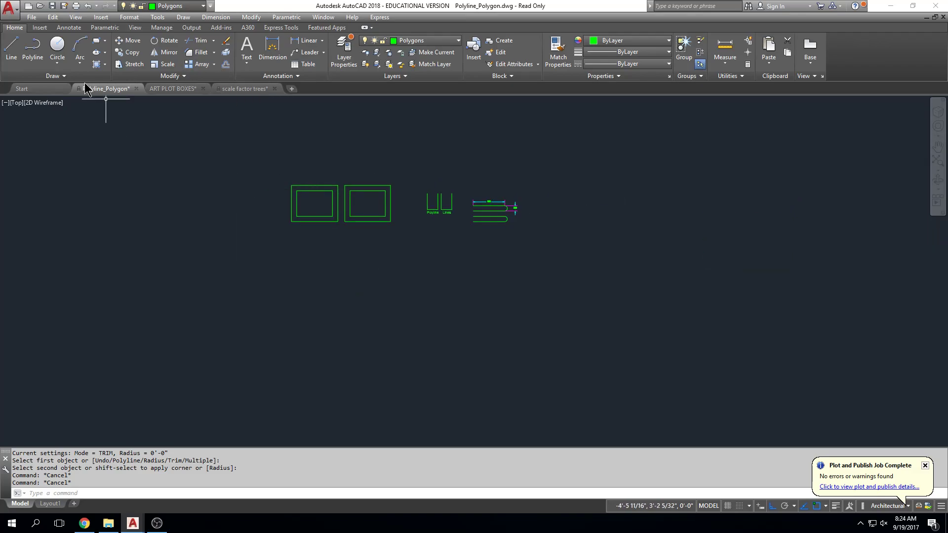
click(32, 49)
middle_drag(546, 197, 449, 213)
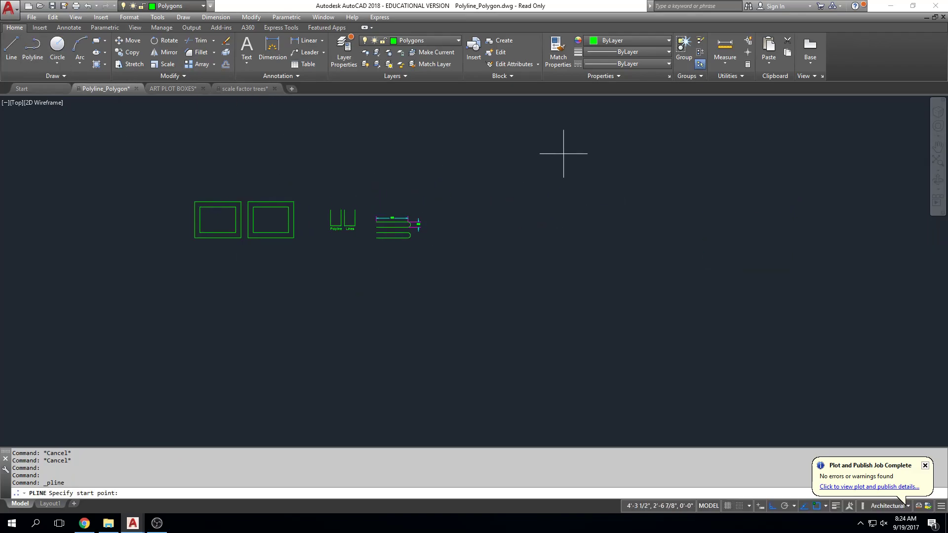
click(588, 133)
click(855, 132)
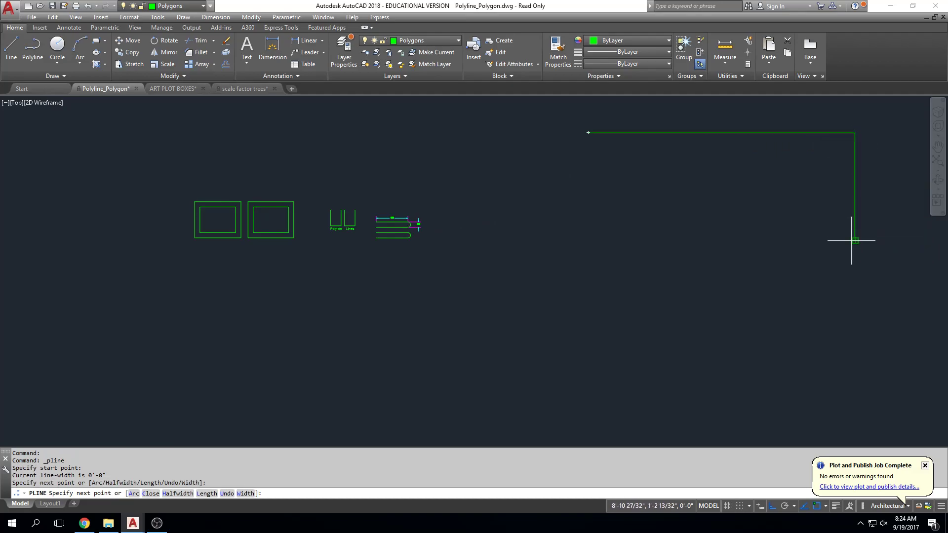
click(851, 241)
middle_drag(851, 240, 602, 267)
click(804, 262)
middle_drag(799, 320, 810, 202)
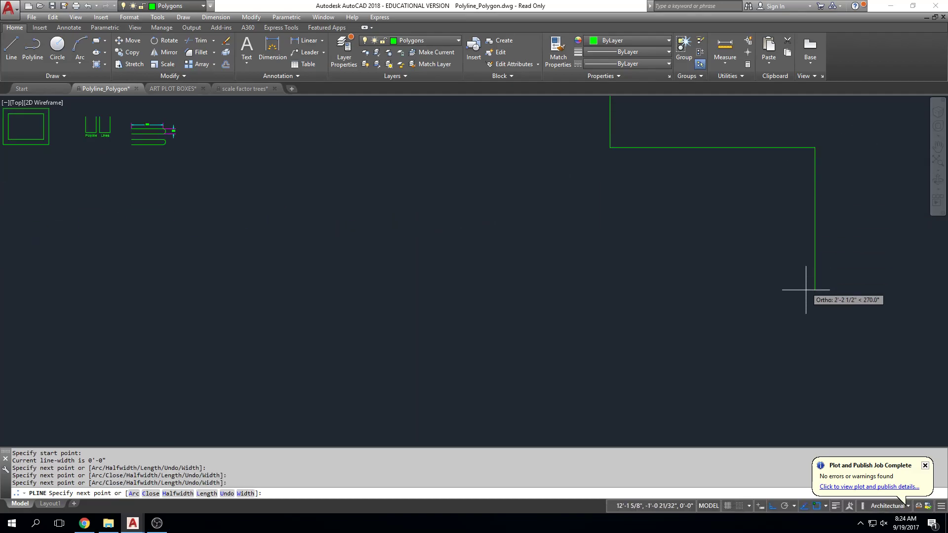
Step: Continue the stepped polyline down, along the base and around the lower-left step, then close it into an eight-sided outline
click(803, 398)
click(200, 398)
click(199, 244)
middle_drag(345, 235, 345, 278)
click(334, 250)
middle_drag(332, 203, 333, 399)
scroll(337, 276, up, 4)
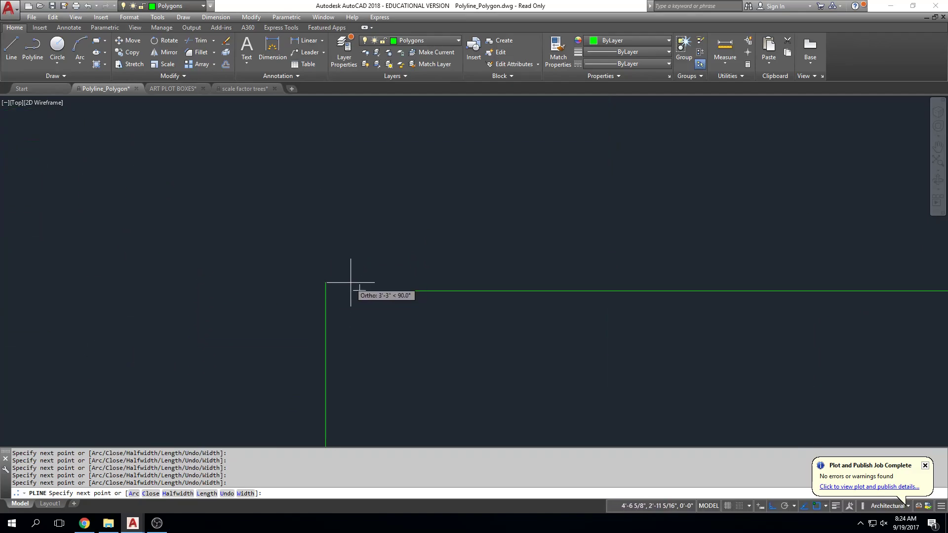
text(c)
key(Return)
scroll(543, 236, down, 8)
scroll(617, 222, up, 4)
key(Escape)
Step: Offset the closed stepped outline 4 inches inward
text(offset)
key(Return)
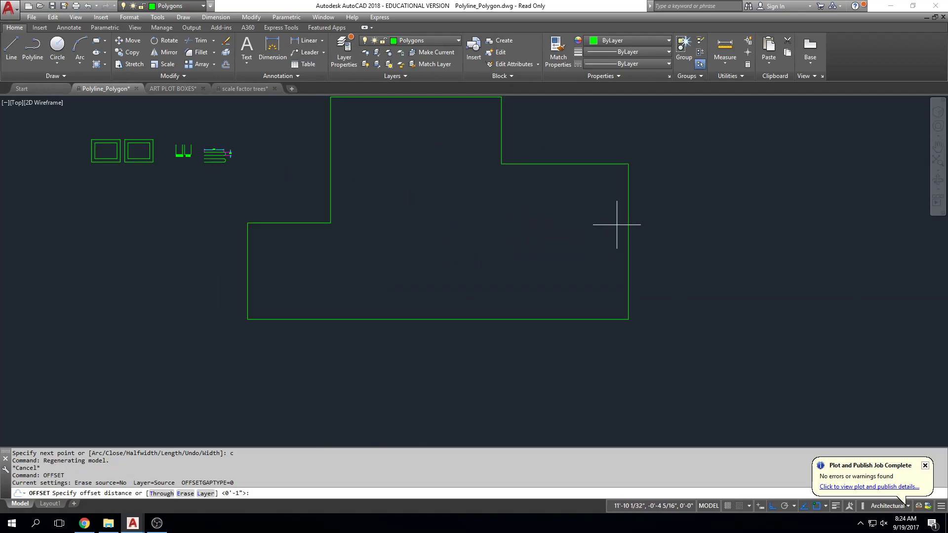
text(4)
key(Return)
click(588, 163)
click(590, 181)
key(Escape)
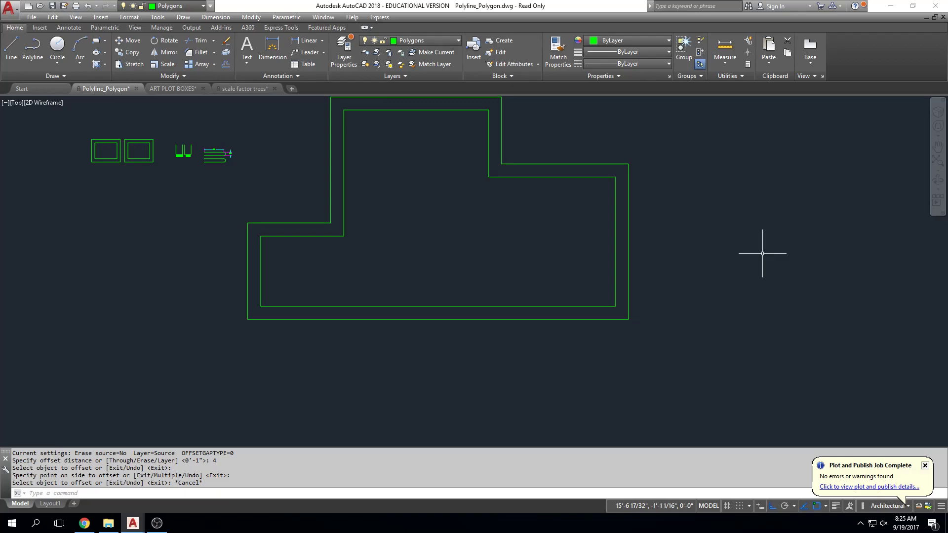
Step: Erase both the stepped outline and its inner offset
middle_drag(359, 200, 495, 213)
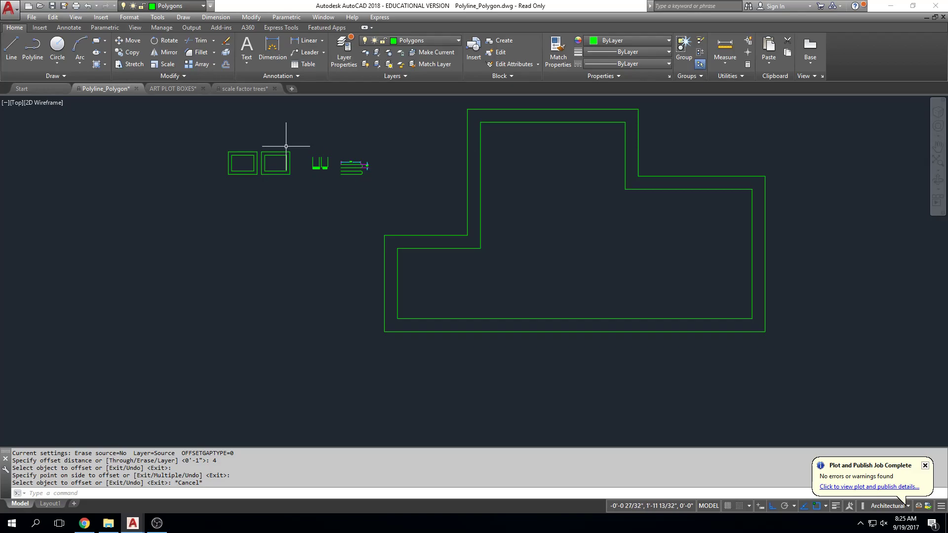
key(Escape)
key(Escape)
click(518, 218)
click(423, 267)
key(Delete)
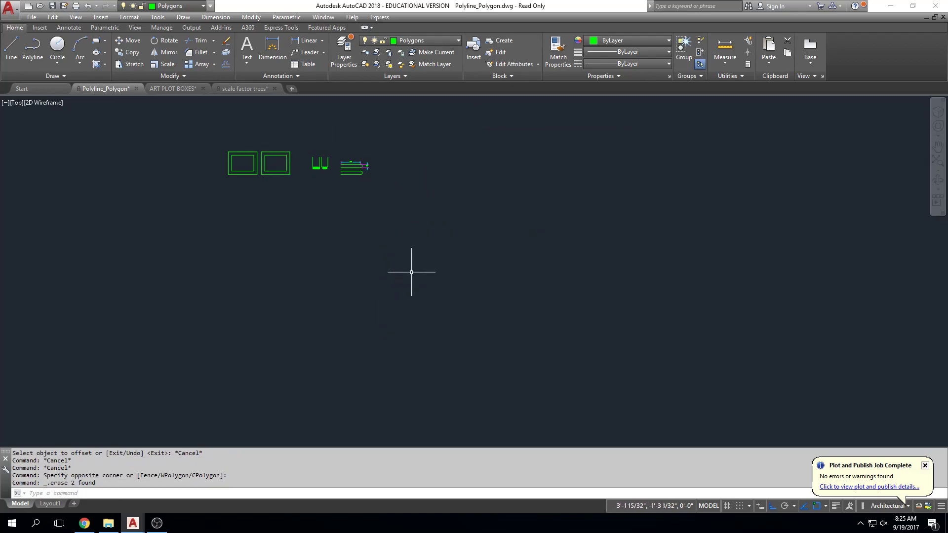
Step: Select the U-shaped samples labelled Polyline and Lines in turn to compare how they are picked
mouse_move(389, 241)
middle_down()
mouse_move(434, 258)
mouse_move(594, 270)
middle_up()
scroll(482, 152, up, 2)
scroll(481, 183, up, 6)
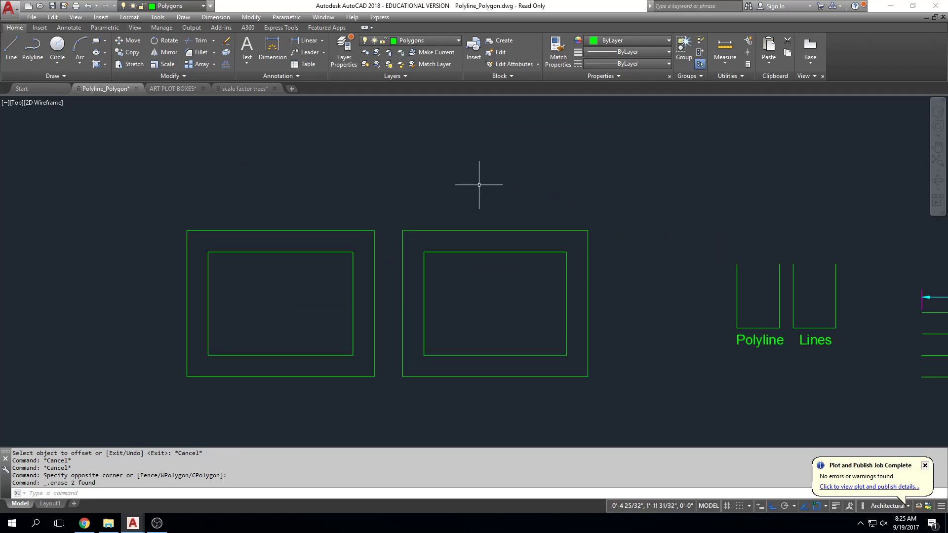
middle_drag(779, 254, 605, 259)
key(Escape)
click(595, 261)
key(Escape)
click(652, 271)
key(Escape)
key(Escape)
Step: Draw a six-segment polyline from the lower-right corner of the line-drawn rectangle's outer frame, stepping around a small upright and back left
mouse_move(105, 148)
middle_down()
mouse_move(133, 155)
mouse_move(155, 138)
mouse_move(246, 176)
mouse_move(256, 170)
middle_up()
scroll(153, 135, down, 2)
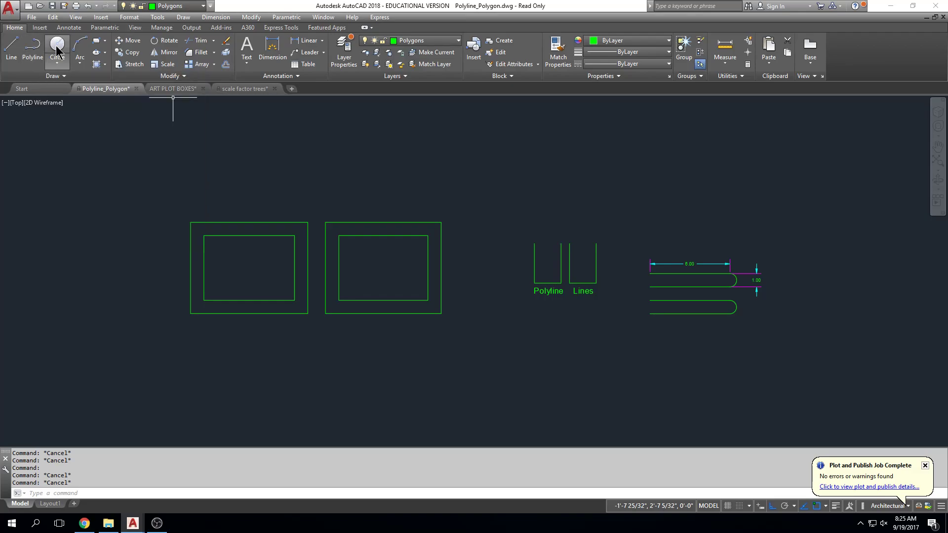
key(Escape)
click(39, 62)
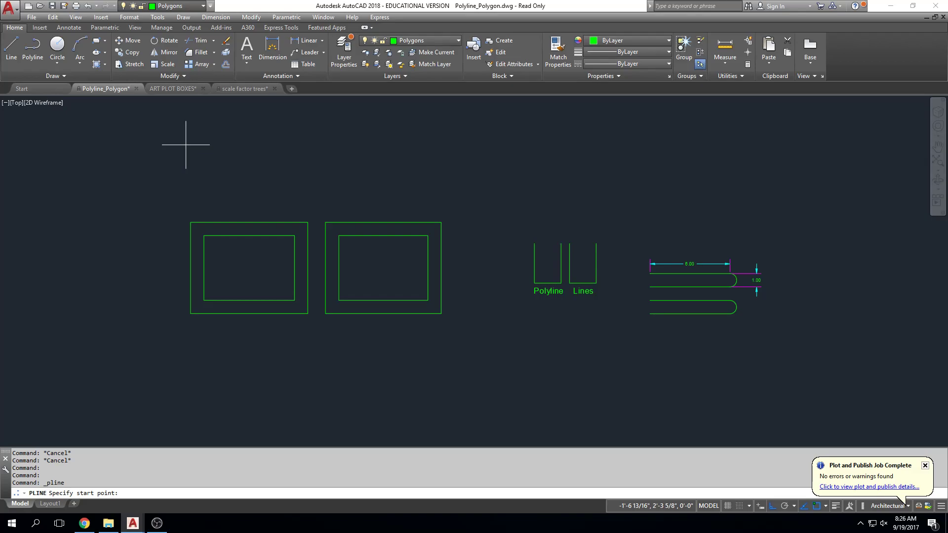
click(441, 313)
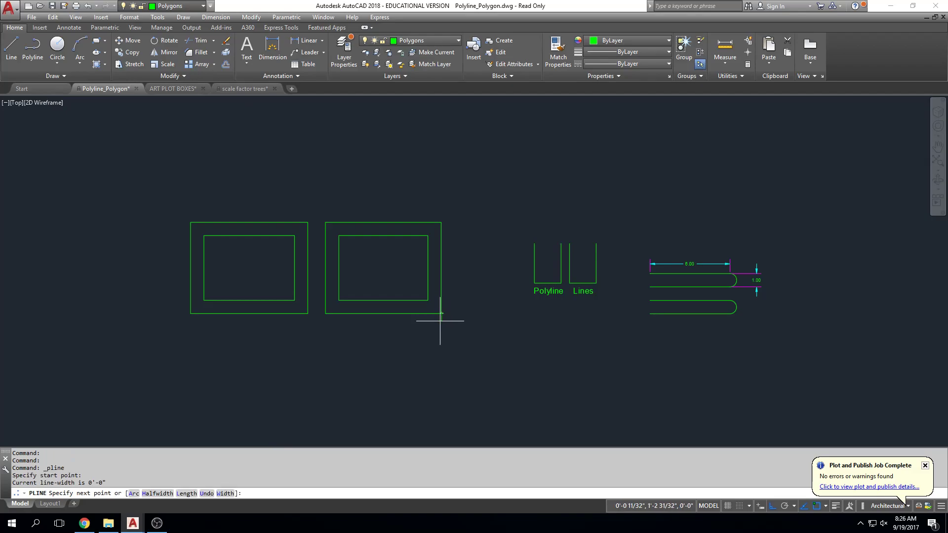
click(438, 371)
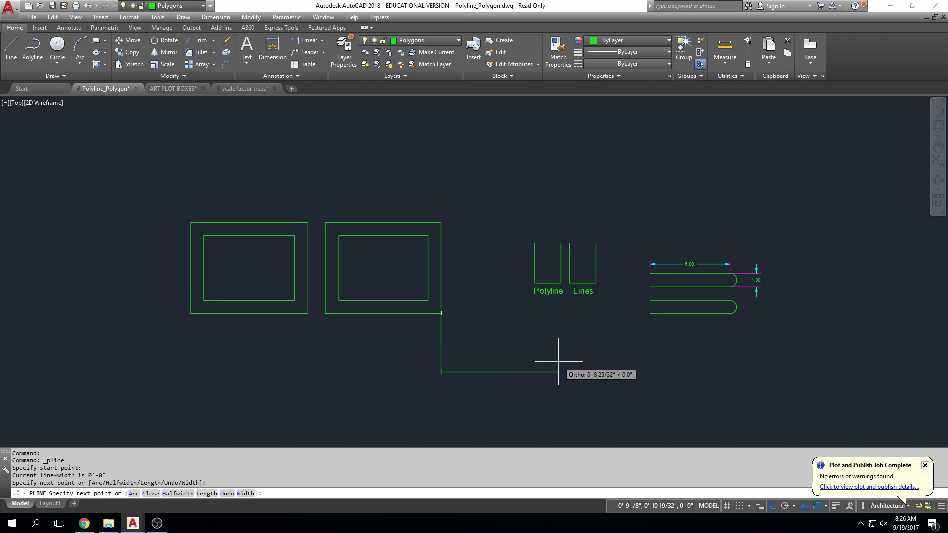
click(598, 341)
click(598, 322)
click(616, 323)
click(615, 397)
click(344, 400)
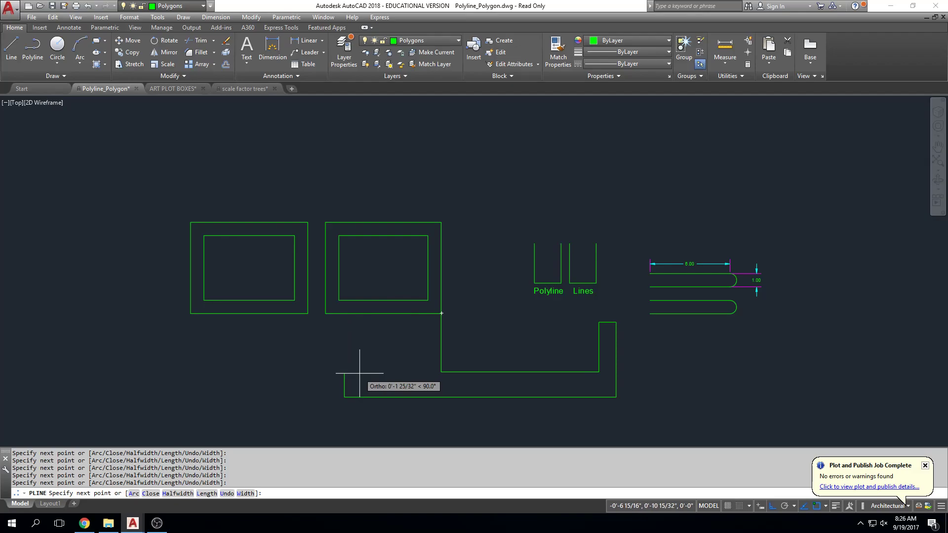
Step: Extend the polyline with a 10' segment to the left and a 2' segment upward, and end it there
middle_drag(260, 366, 364, 362)
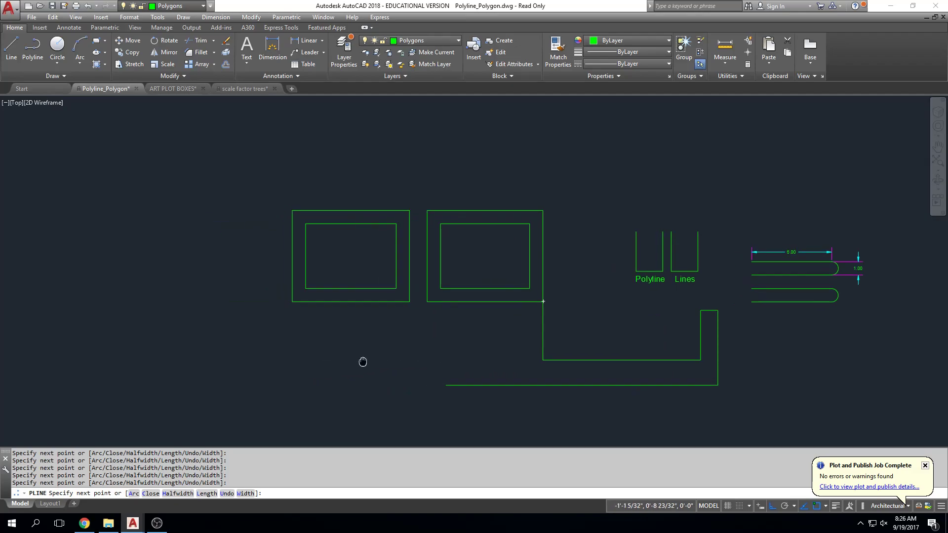
text(10')
key(Return)
scroll(218, 354, down, 6)
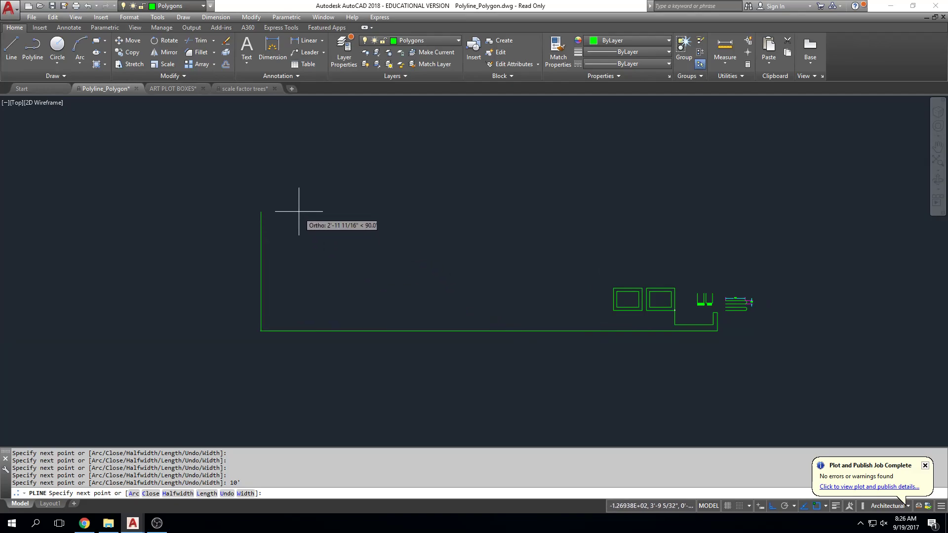
text(2)
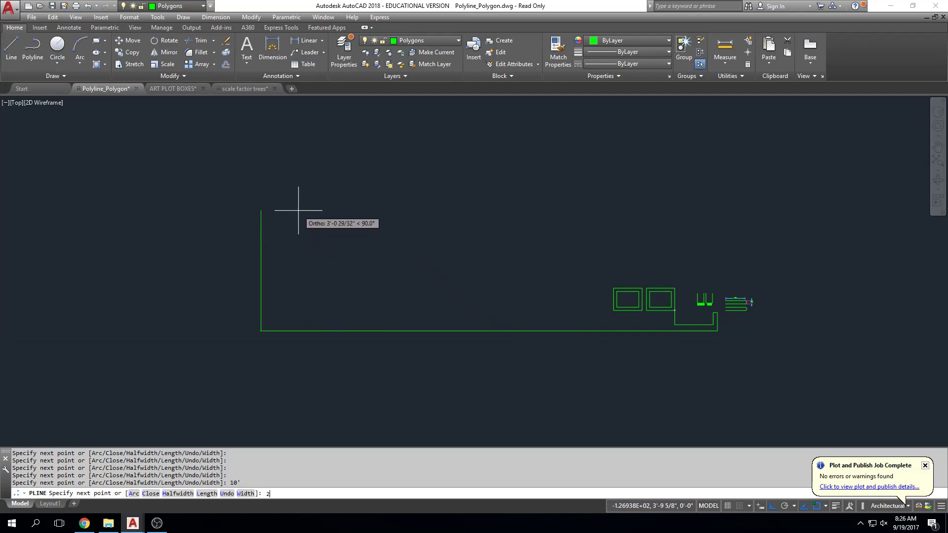
text(')
key(Return)
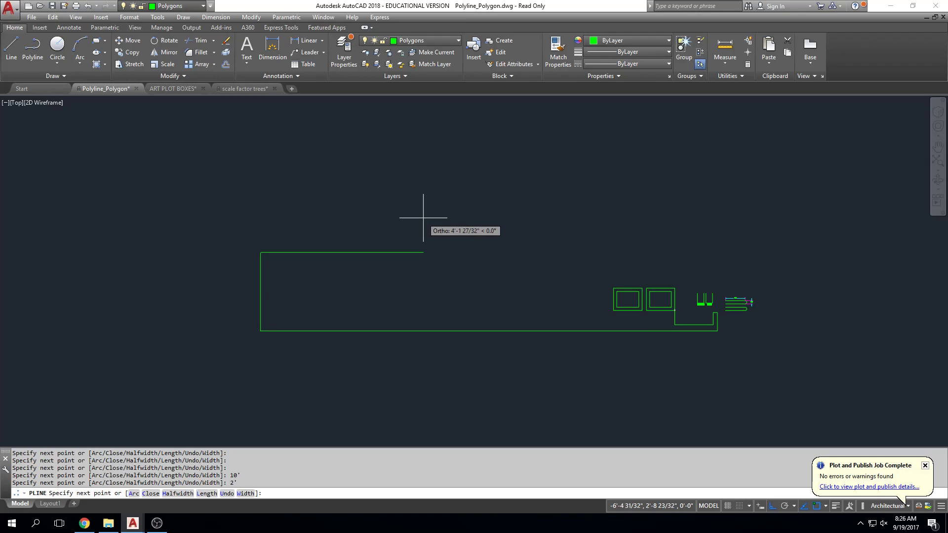
key(Escape)
key(Escape)
key(Escape)
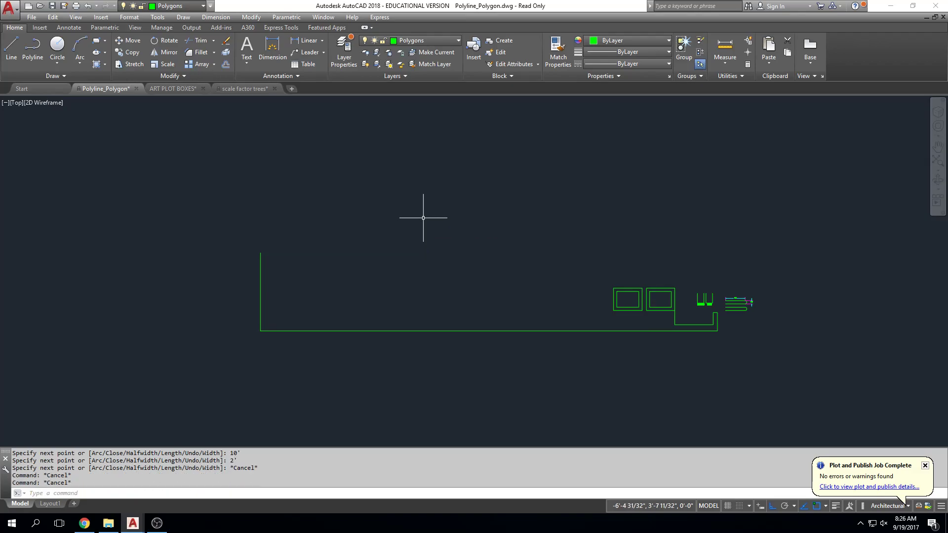
Step: Move the long polyline straight down, clear of the rectangle frames
click(458, 330)
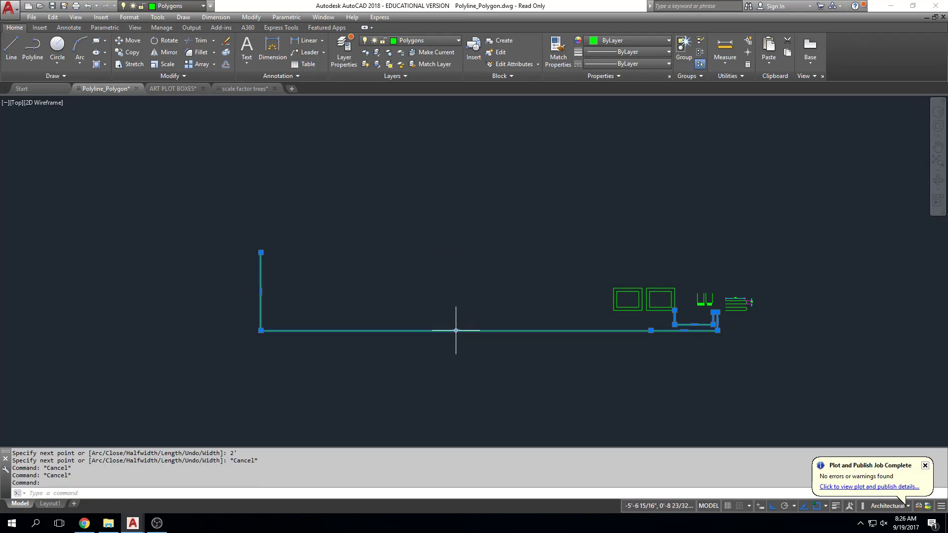
text(m)
key(Return)
click(538, 168)
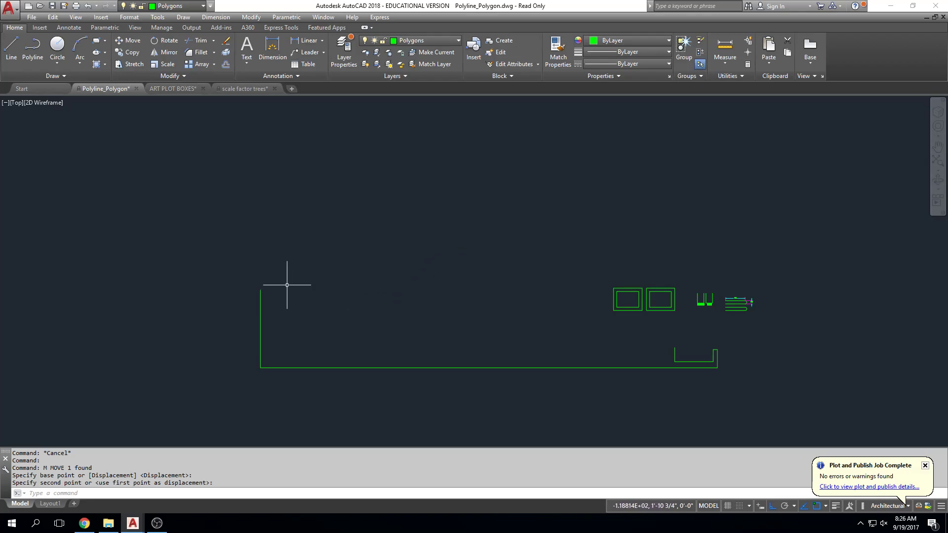
Step: Draw a separate single-segment horizontal polyline above the left end of the long polyline
click(36, 61)
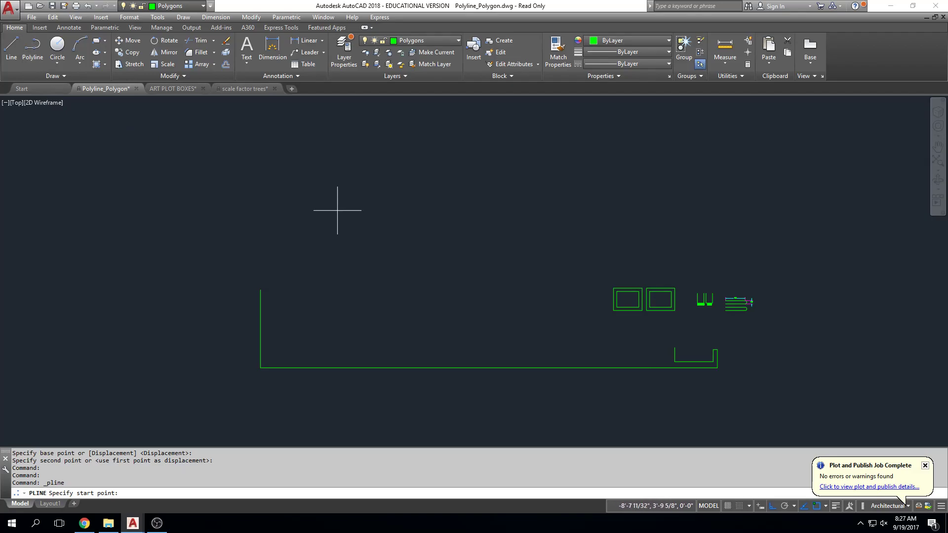
middle_drag(279, 302, 280, 285)
middle_drag(678, 271, 670, 271)
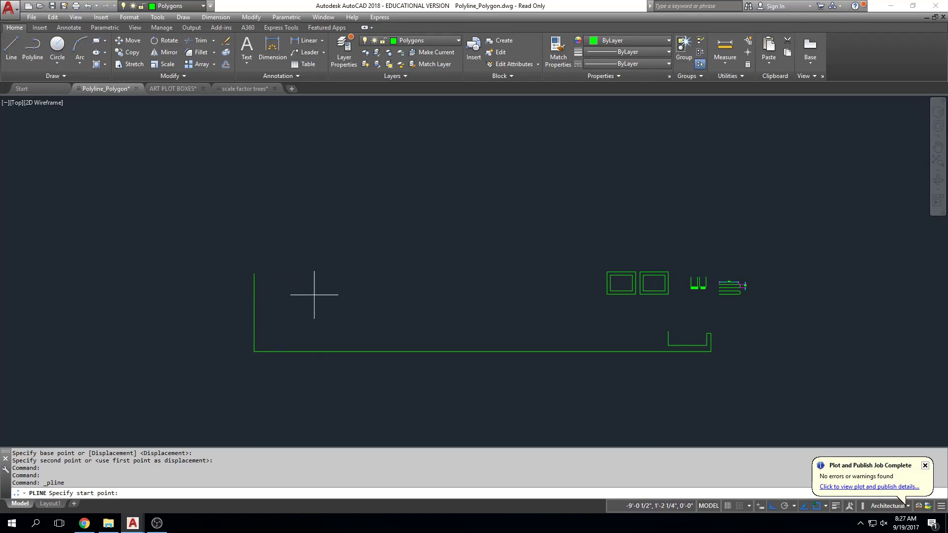
scroll(280, 244, up, 3)
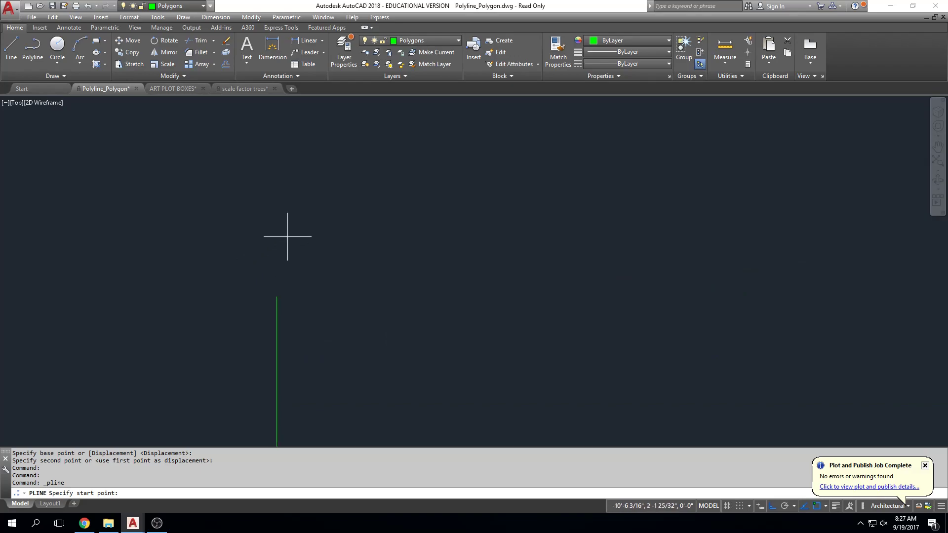
click(328, 176)
scroll(481, 182, down, 2)
click(672, 181)
key(Escape)
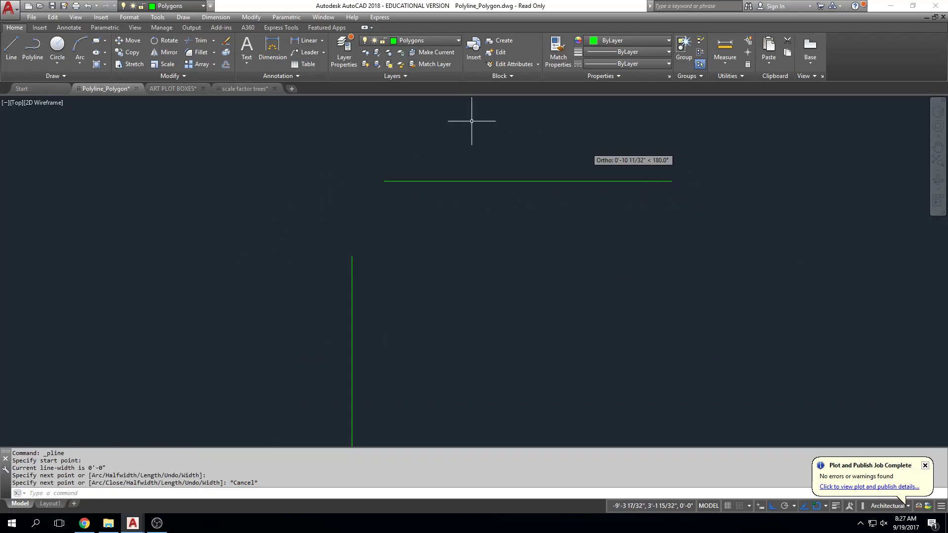
Step: Draw a second horizontal polyline about 2'-11" long, parallel to and above the first and matching its ends
key(Return)
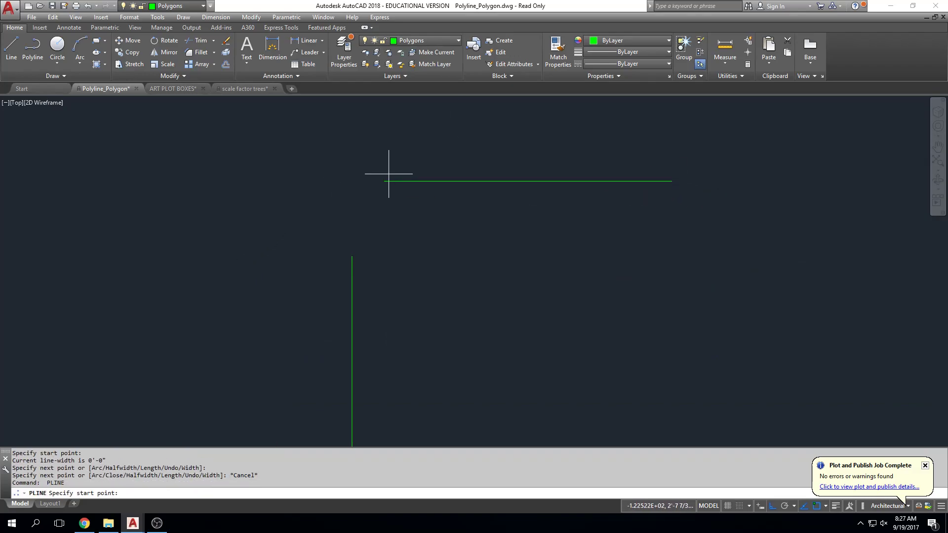
click(384, 137)
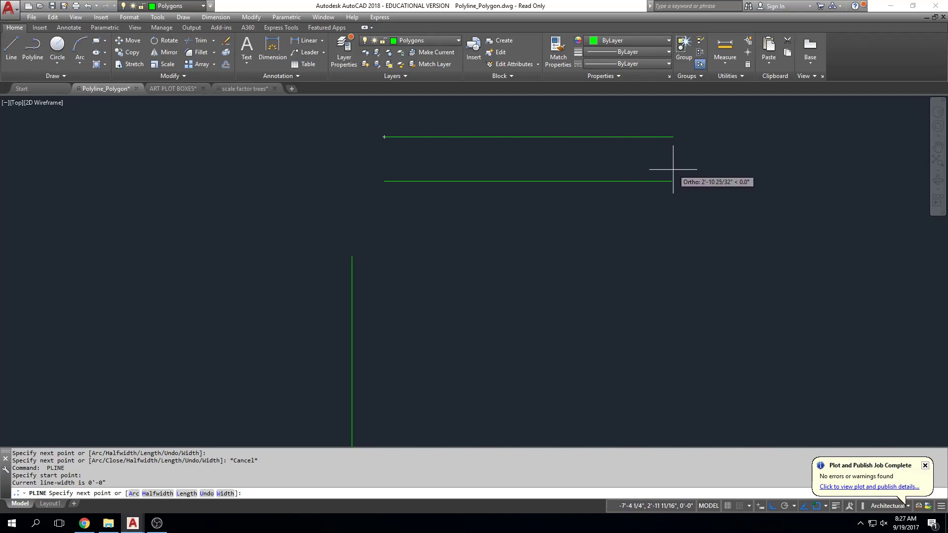
click(672, 138)
key(Escape)
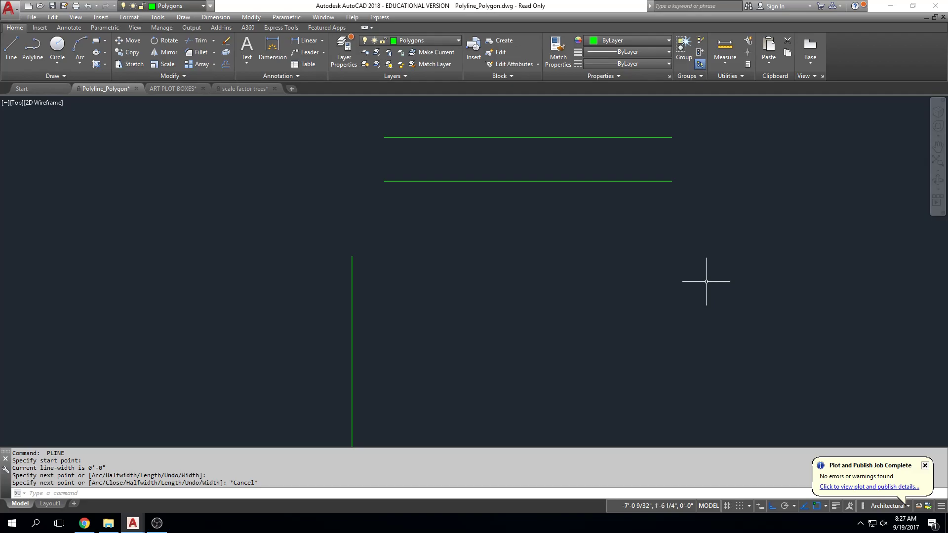
Step: Select the lower short horizontal polyline and the long multi-segment polyline in turn to compare their extents as single objects
scroll(698, 275, down, 4)
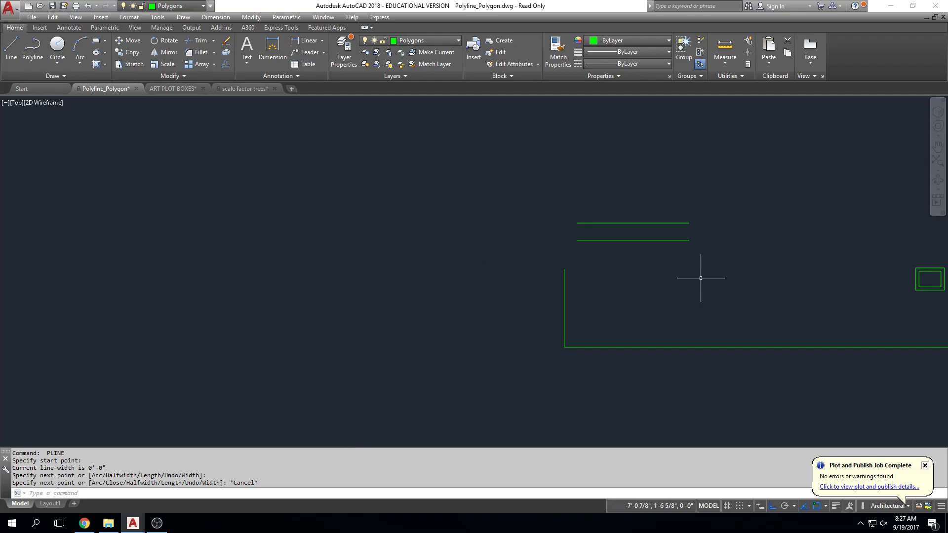
middle_drag(698, 275, 531, 244)
mouse_move(607, 238)
middle_down()
mouse_move(529, 254)
mouse_move(451, 223)
middle_up()
key(Escape)
key(Escape)
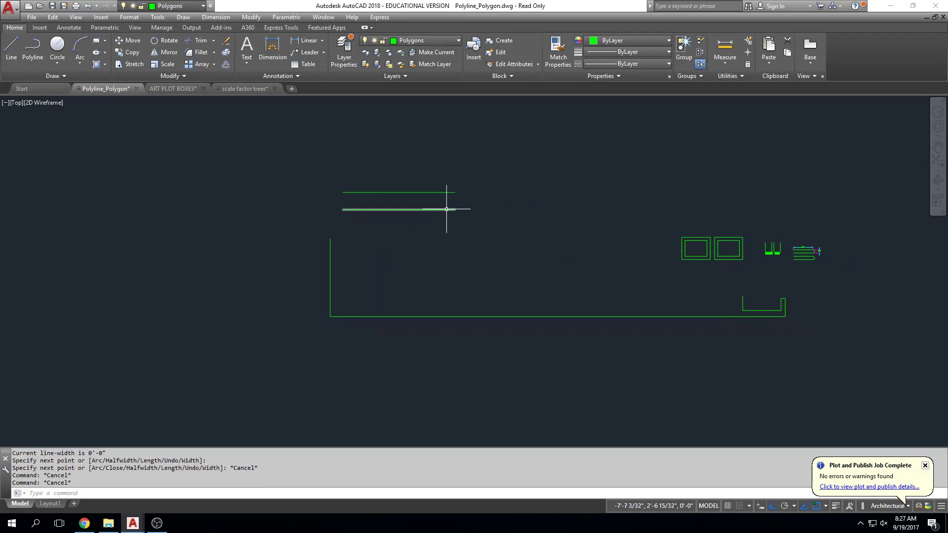
click(451, 208)
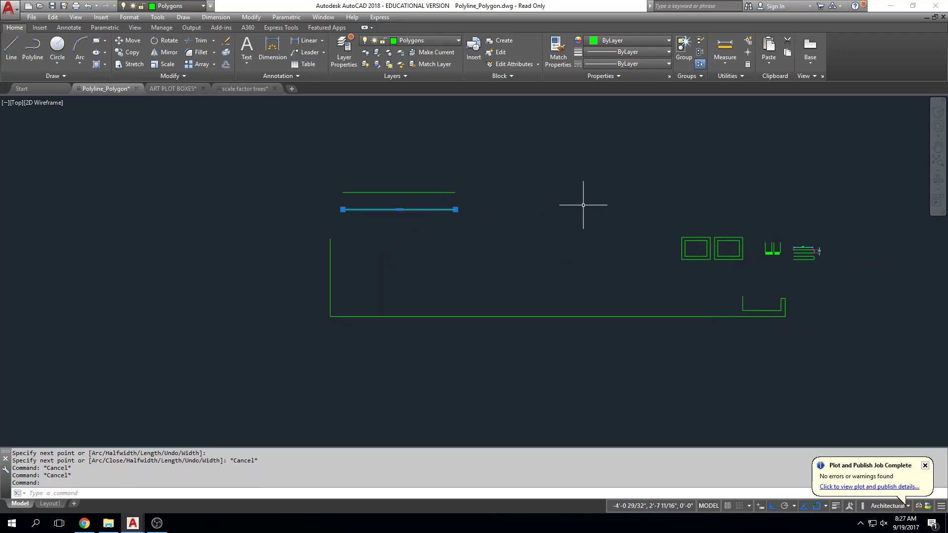
key(Escape)
click(740, 298)
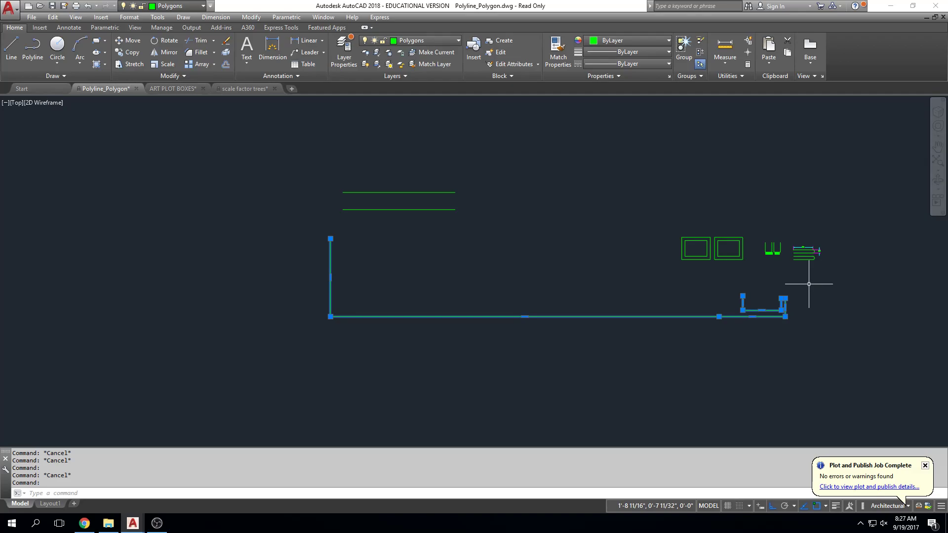
key(Escape)
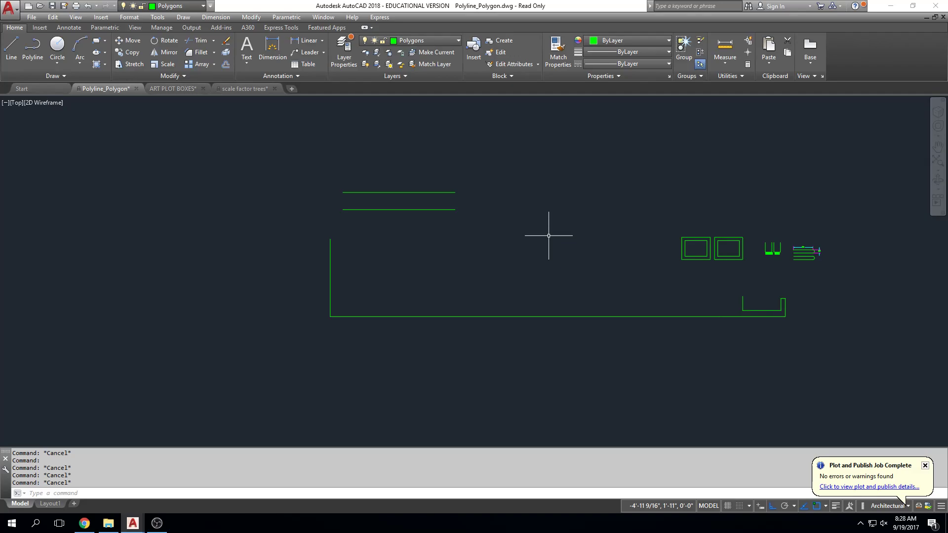
click(548, 317)
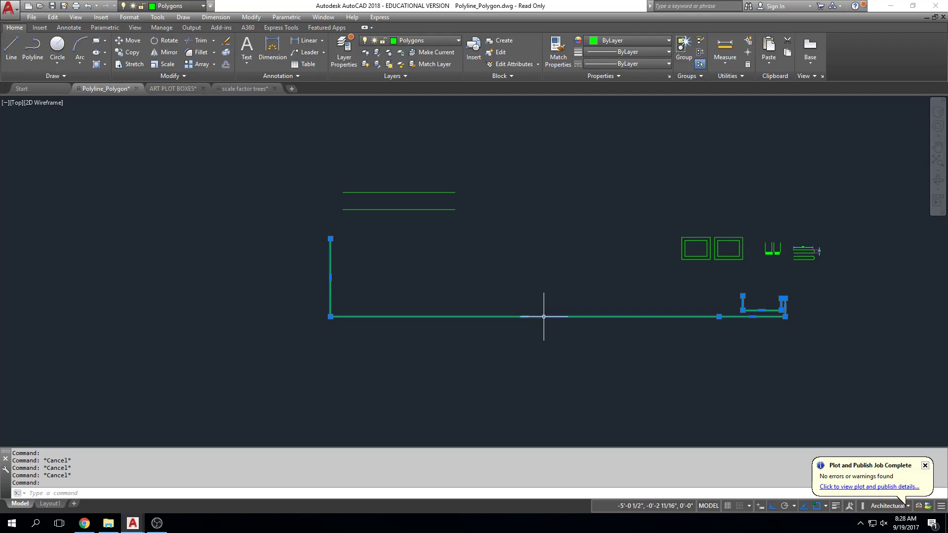
Step: Explode the long multi-segment polyline into separate line segments
key(Escape)
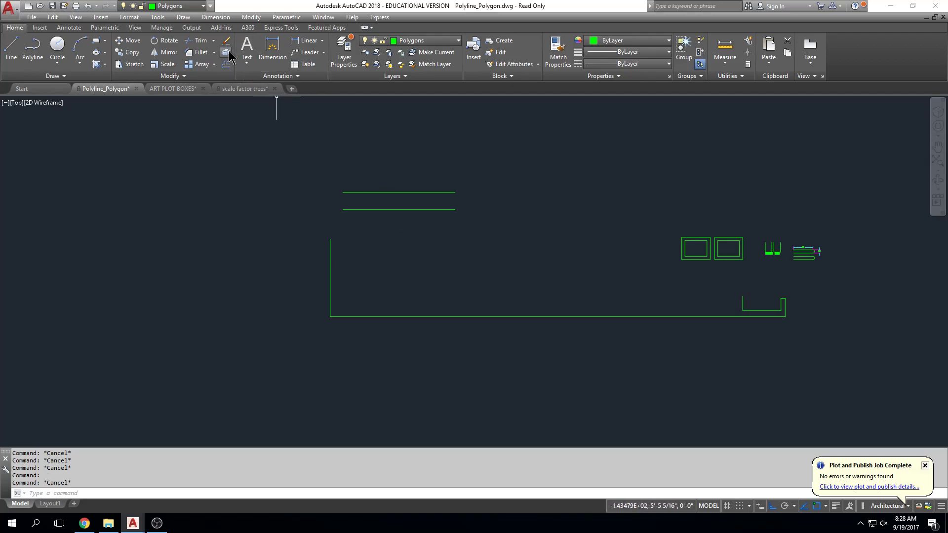
click(226, 53)
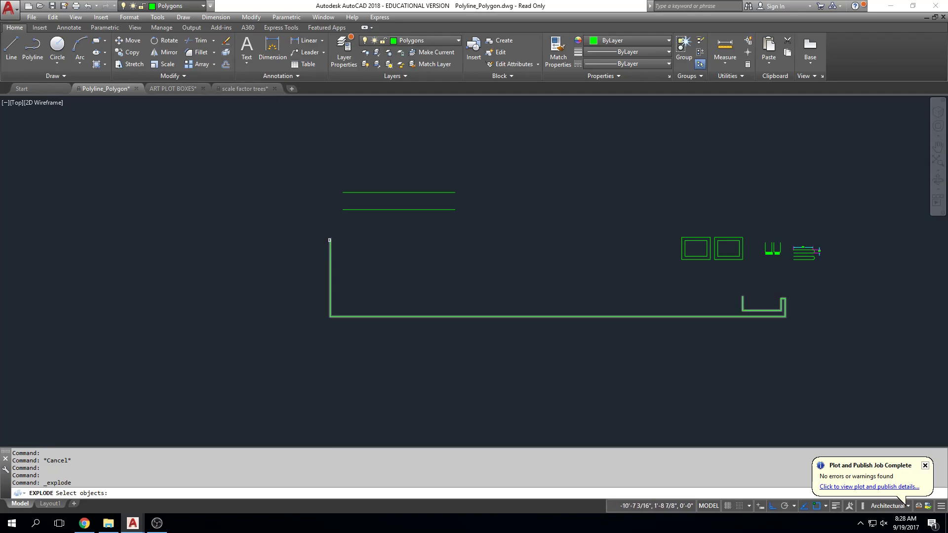
click(329, 240)
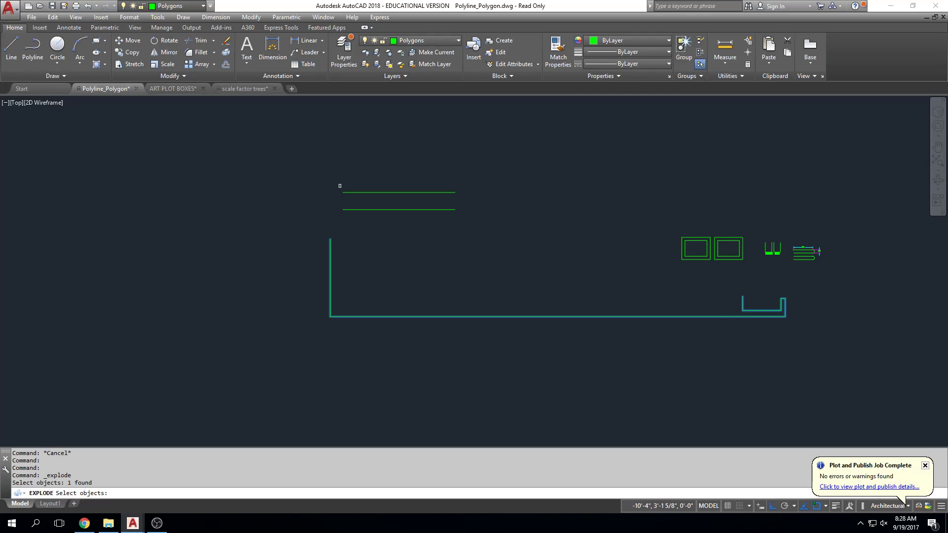
key(Return)
key(Escape)
Step: Select several segments of the exploded outline one by one to check that each is a separate object, and clear the selection
click(418, 316)
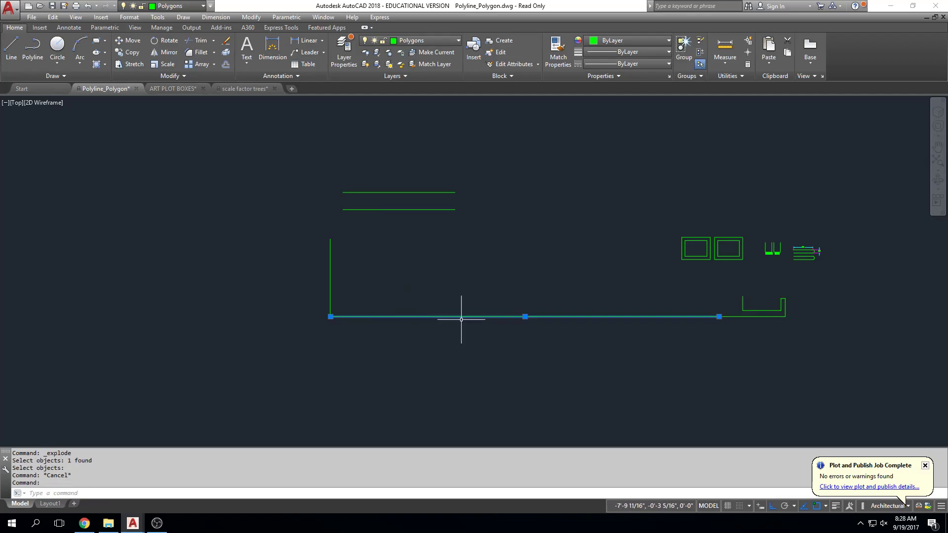
click(329, 269)
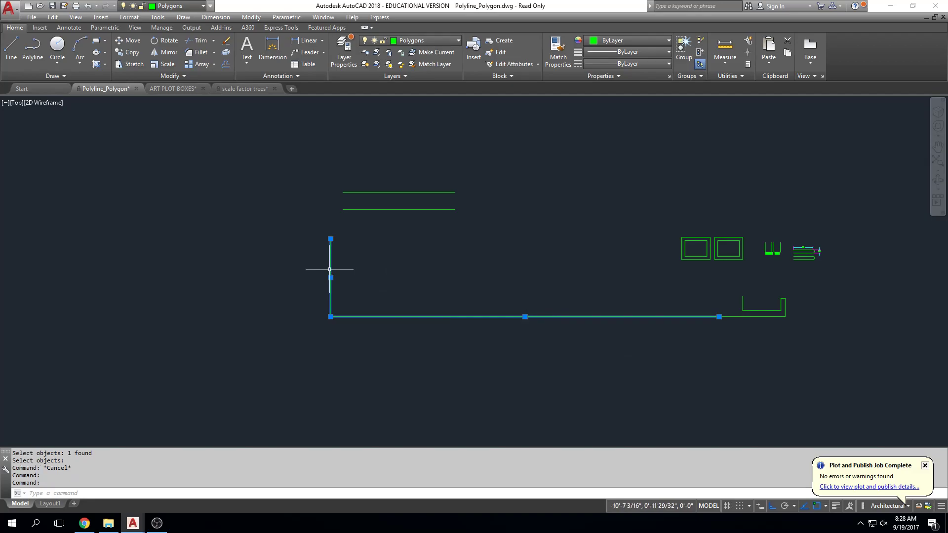
click(740, 316)
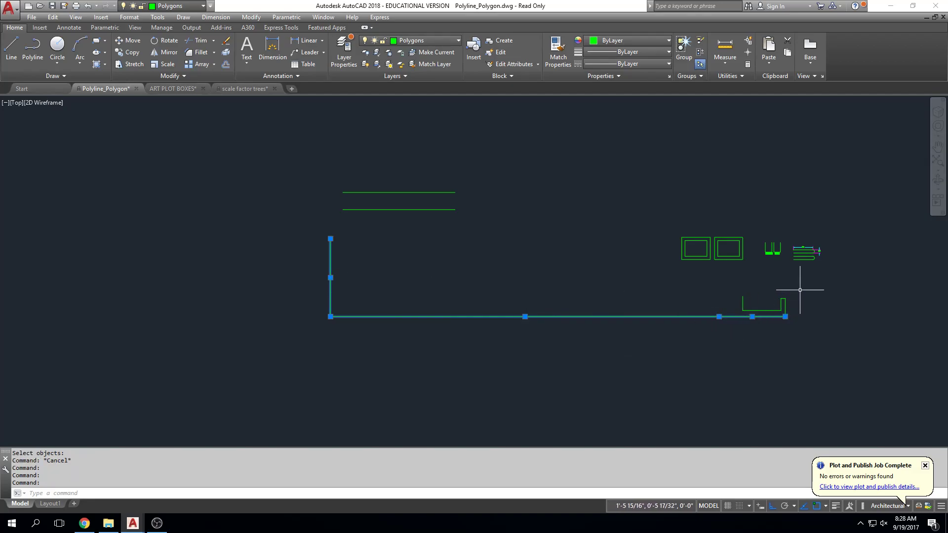
scroll(762, 317, up, 2)
click(770, 288)
click(762, 305)
click(750, 251)
click(677, 289)
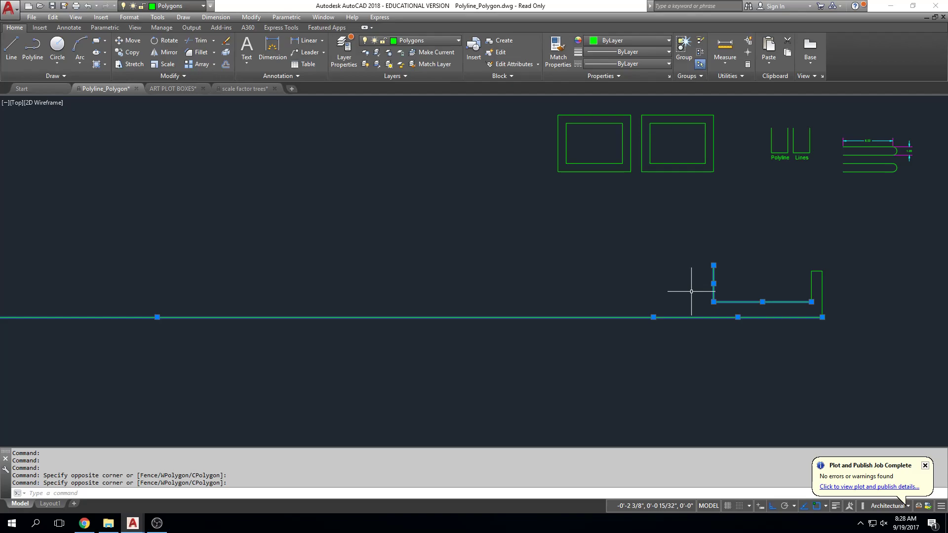
key(Escape)
Step: Dismiss the plot and publish job notification
scroll(543, 267, down, 5)
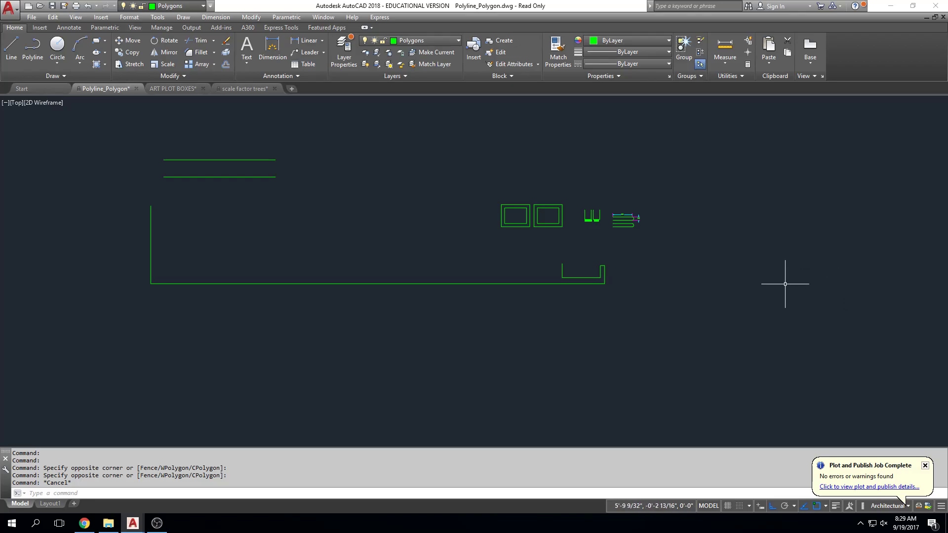
scroll(564, 260, up, 2)
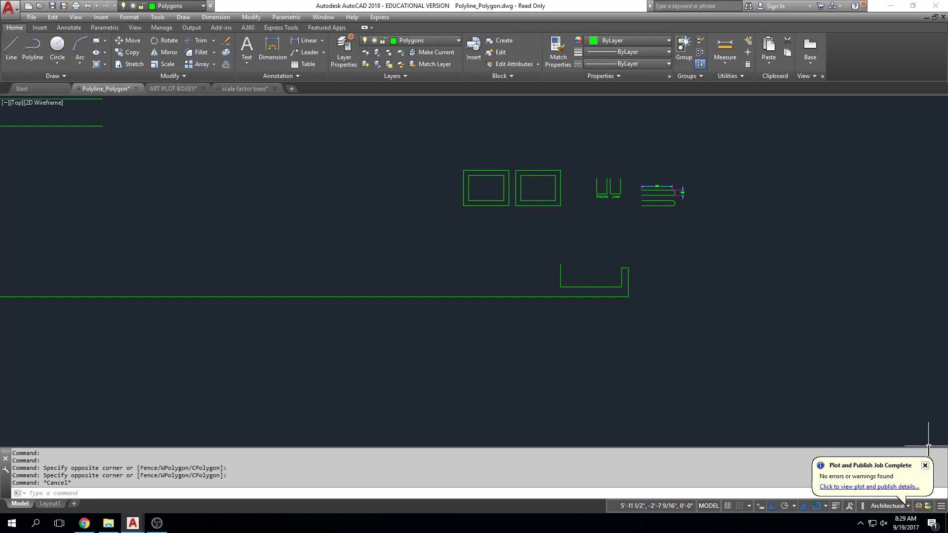
click(925, 465)
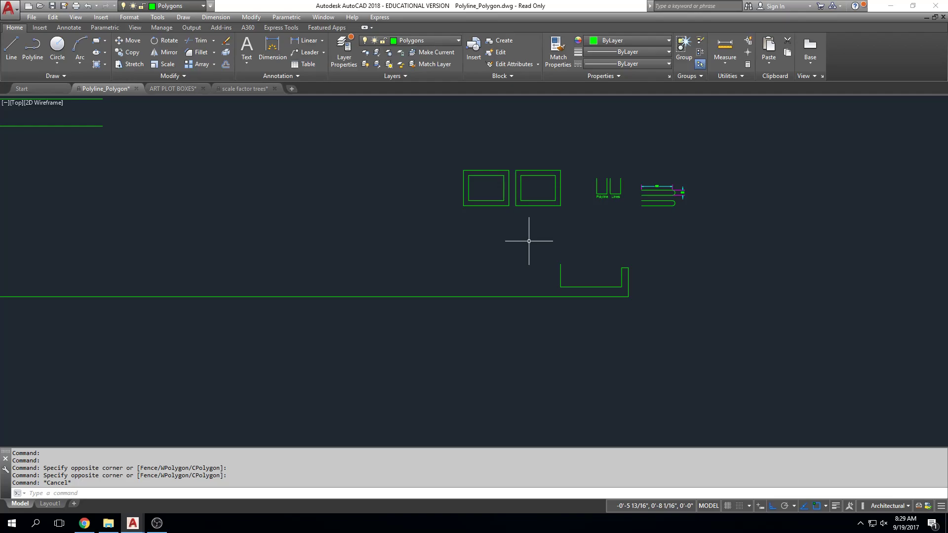
Step: Select the two round-ended slot polylines in turn to check that each is a single object including its arc, and deselect them
mouse_move(679, 230)
middle_down()
mouse_move(880, 252)
mouse_move(855, 289)
middle_up()
mouse_move(811, 320)
middle_down()
mouse_move(814, 295)
mouse_move(757, 281)
middle_up()
scroll(762, 264, up, 7)
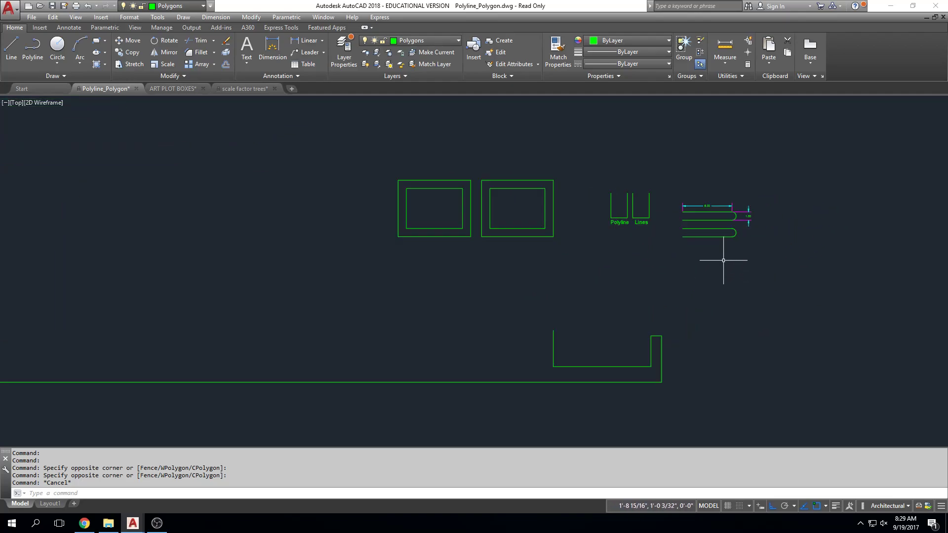
scroll(726, 197, up, 4)
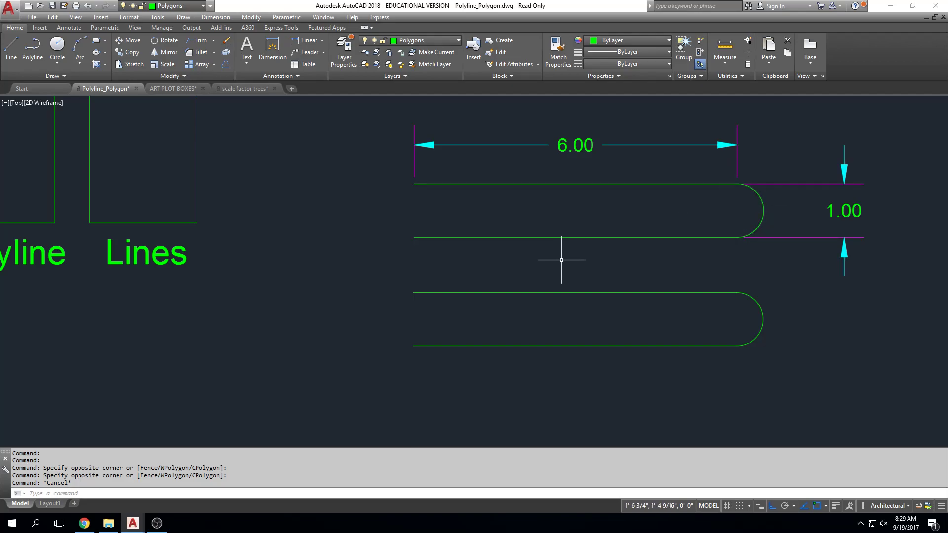
scroll(561, 260, down, 4)
scroll(561, 260, up, 2)
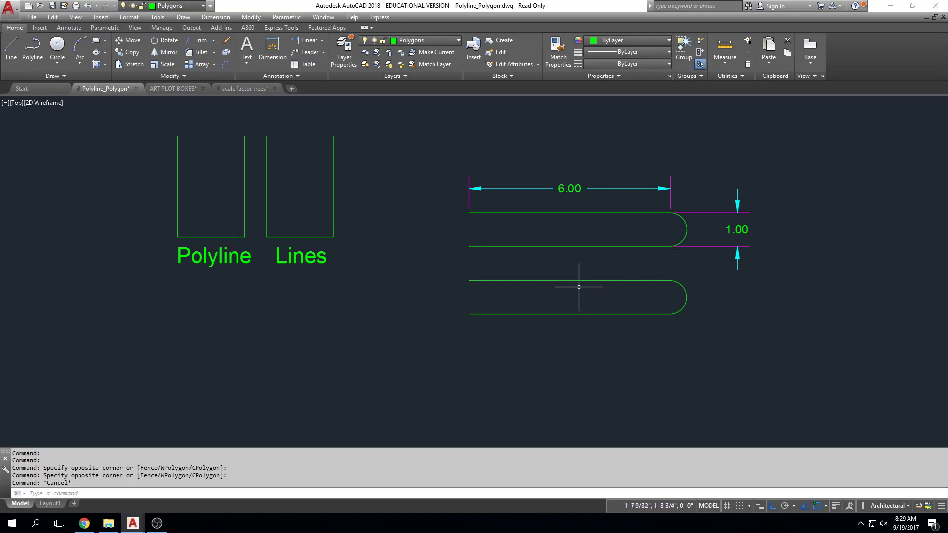
click(686, 293)
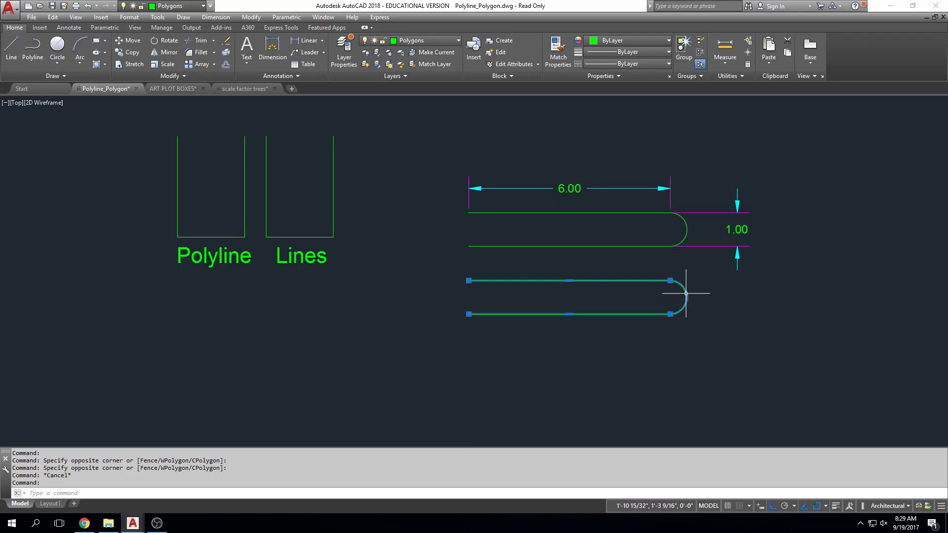
click(686, 230)
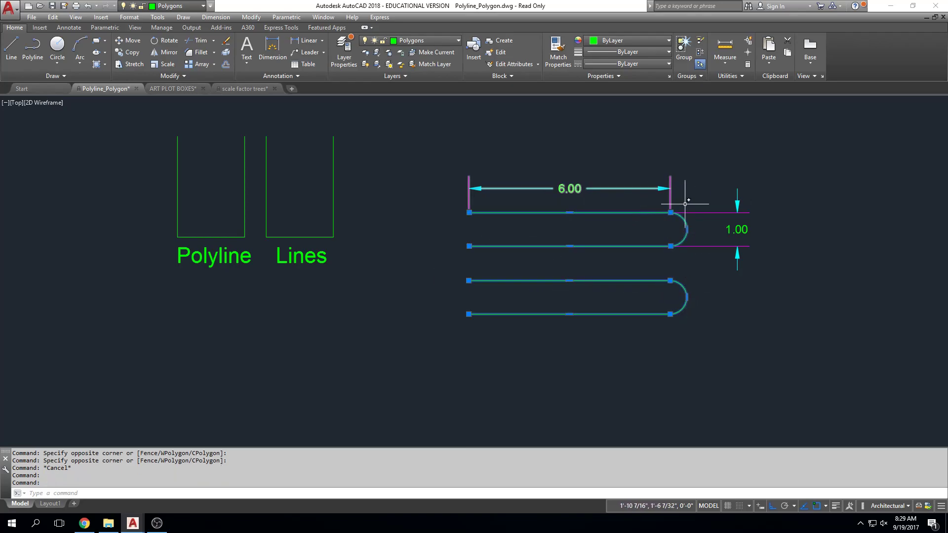
key(Escape)
key(Escape)
key(Escape)
key(Escape)
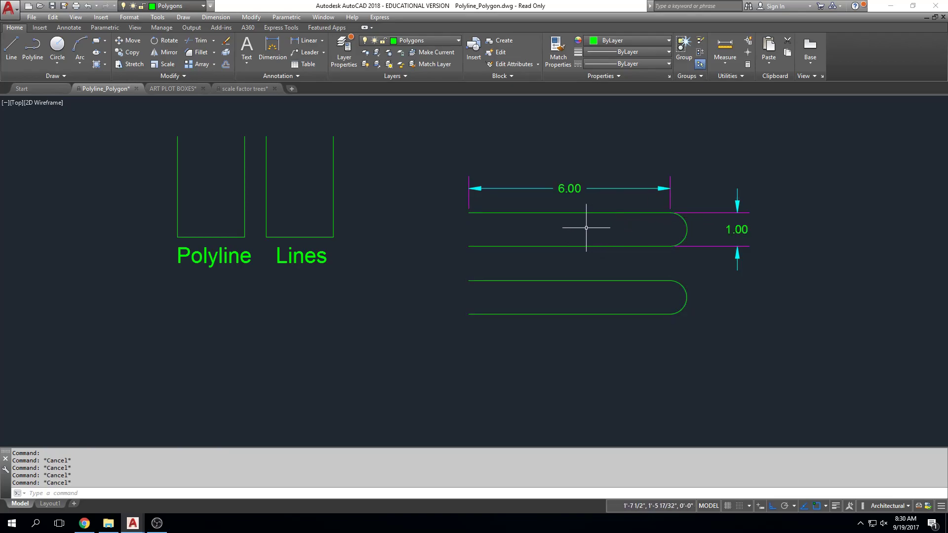
Step: Draw a horizontal line above the dimensioned slot shape, matching the slot's 6-inch straight length
text(l)
key(Return)
middle_drag(511, 302, 522, 366)
click(481, 164)
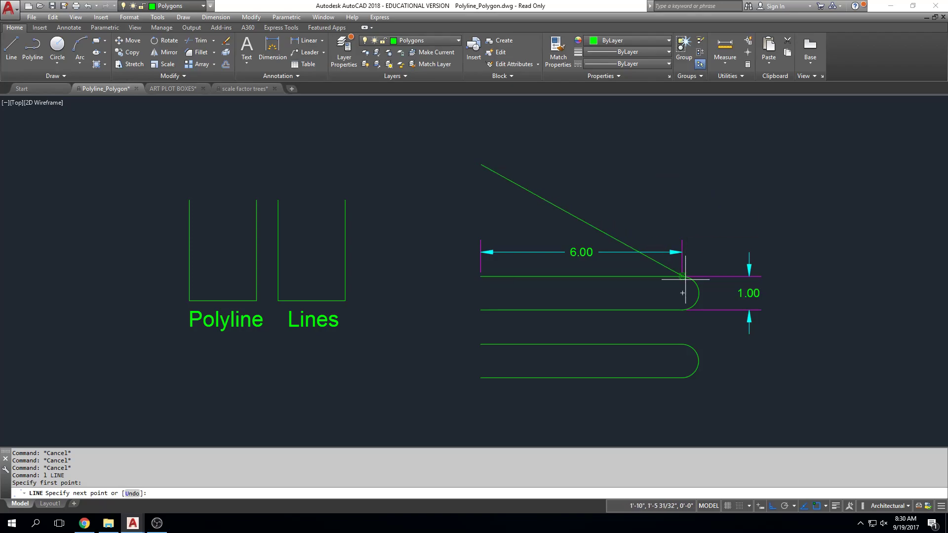
click(682, 173)
key(Escape)
Step: Copy the new horizontal line 6 inches straight up
middle_drag(647, 188, 649, 234)
text(co)
key(Return)
click(649, 183)
click(606, 268)
key(Return)
click(705, 223)
text(6)
key(Return)
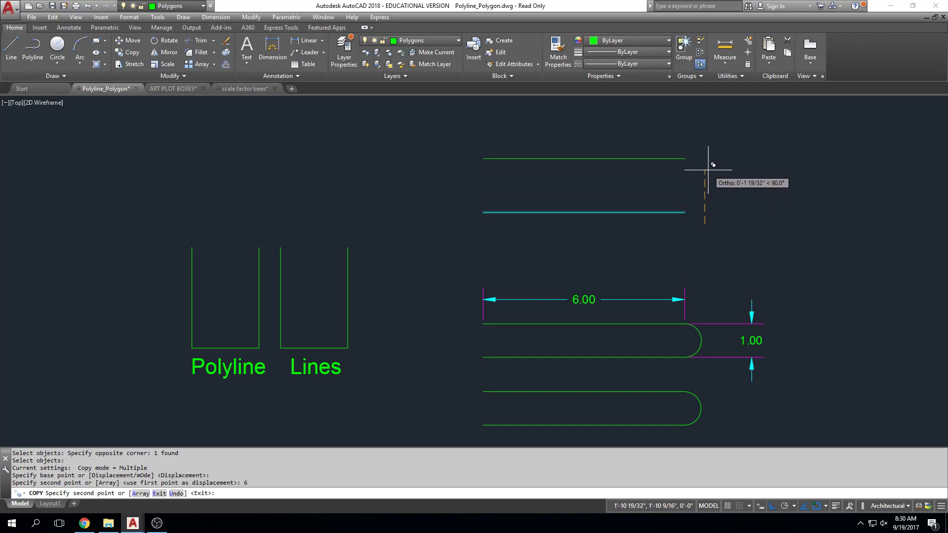
key(Return)
key(Escape)
key(Escape)
scroll(711, 182, down, 5)
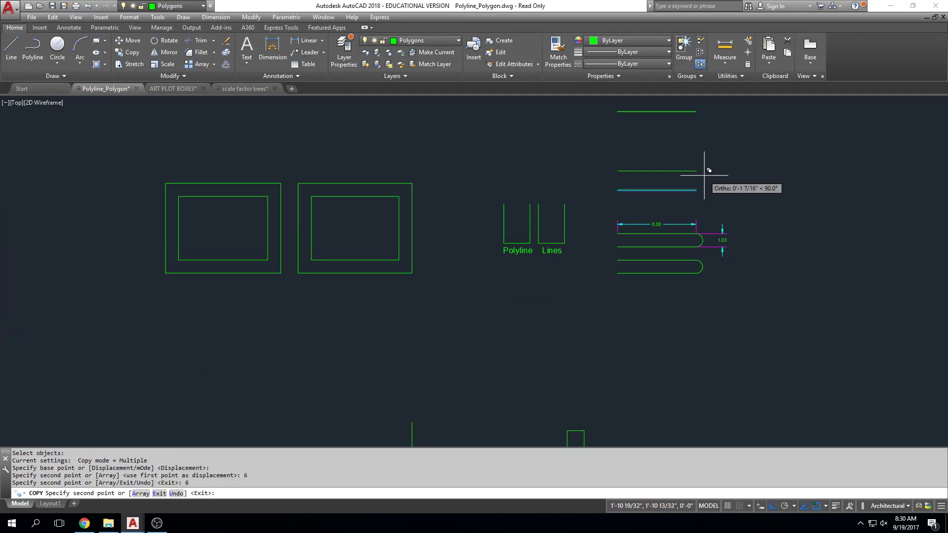
middle_drag(730, 180, 723, 215)
key(Escape)
Step: Set the fillet radius to 6 and fillet the two parallel lines together at their right ends
text(f)
key(Return)
text(r)
key(Return)
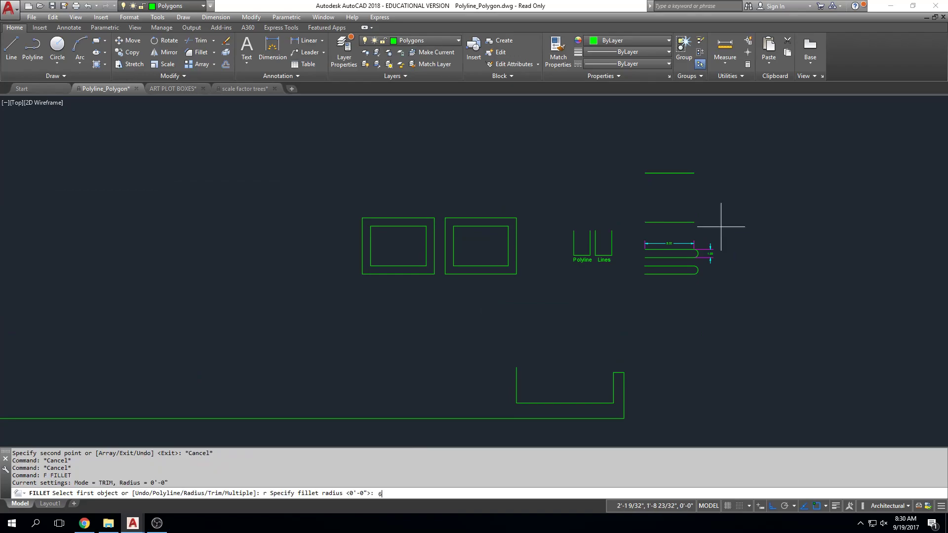
text(6)
key(Return)
click(689, 173)
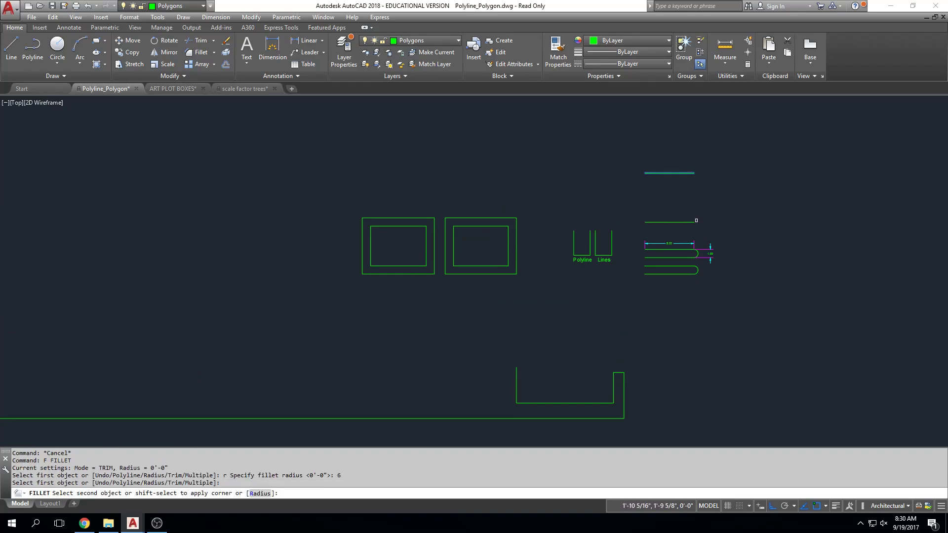
click(697, 220)
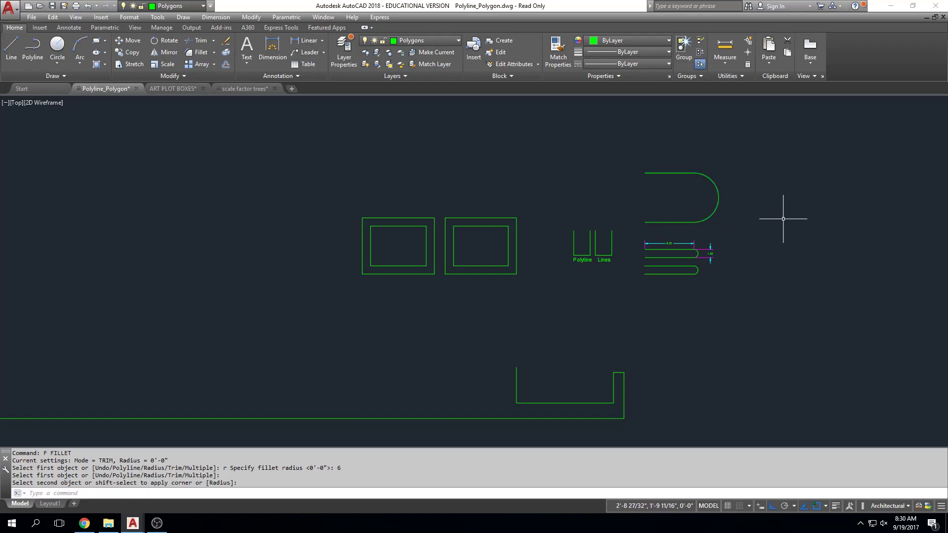
key(Escape)
key(Escape)
key(Escape)
Step: Draw a single-segment horizontal polyline in the empty area to the lower right of the slot shapes
text(pl)
key(Return)
scroll(799, 322, up, 2)
click(684, 311)
click(821, 311)
key(Escape)
key(Escape)
Step: Copy the new horizontal polyline 2 inches straight down
click(804, 278)
click(779, 329)
text(co)
key(Return)
click(820, 233)
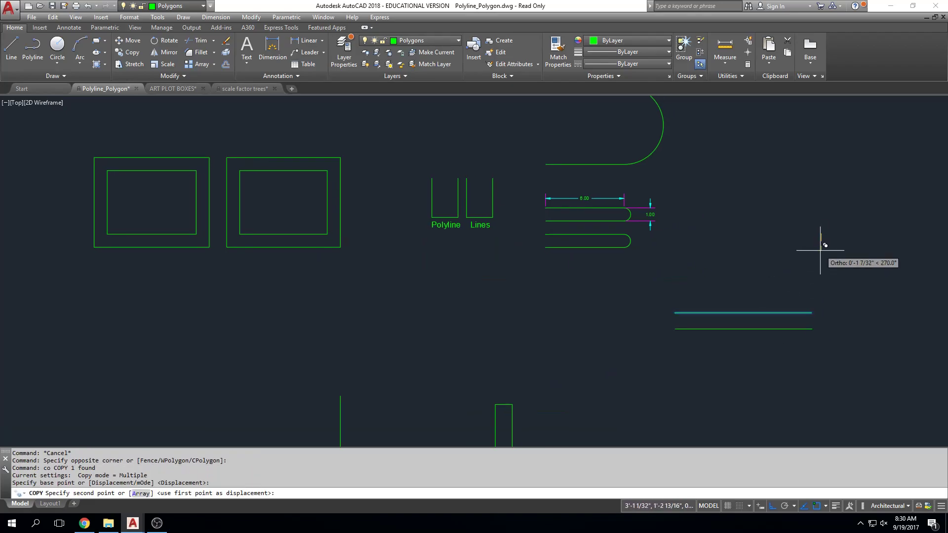
text(2)
key(Return)
key(Escape)
scroll(757, 264, up, 2)
text(f)
key(Return)
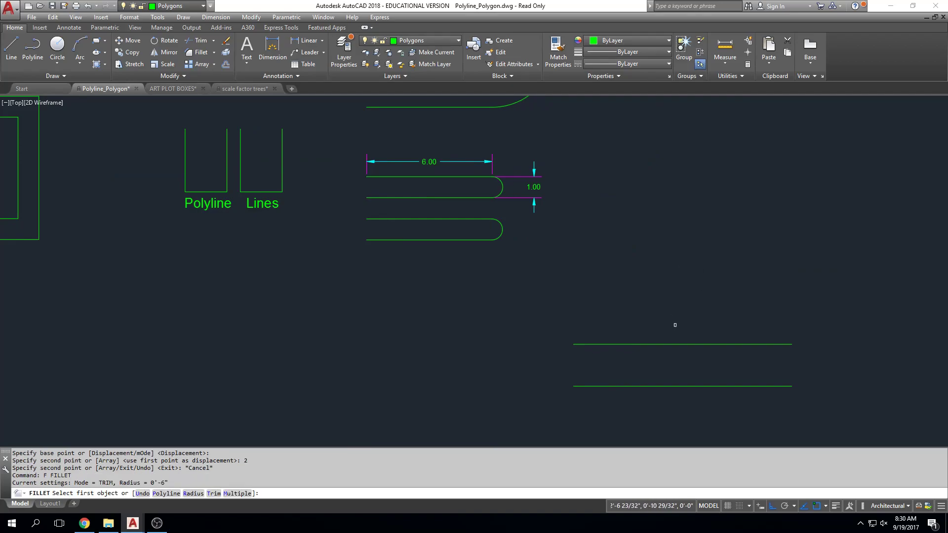
key(Escape)
key(Escape)
key(Escape)
Step: Try to fillet the right ends of the two parallel polylines, picking the spacing between them as the radius
text(f)
key(Return)
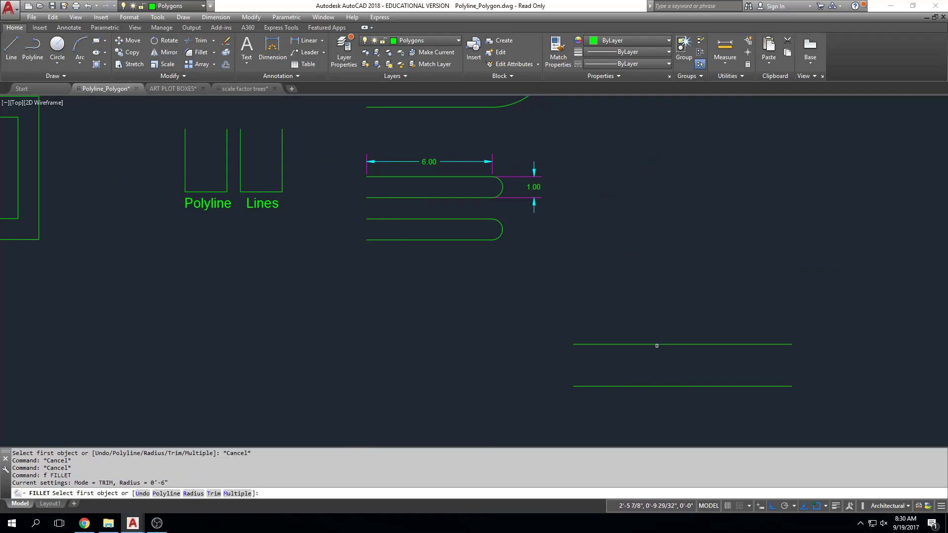
text(r)
key(Return)
click(659, 344)
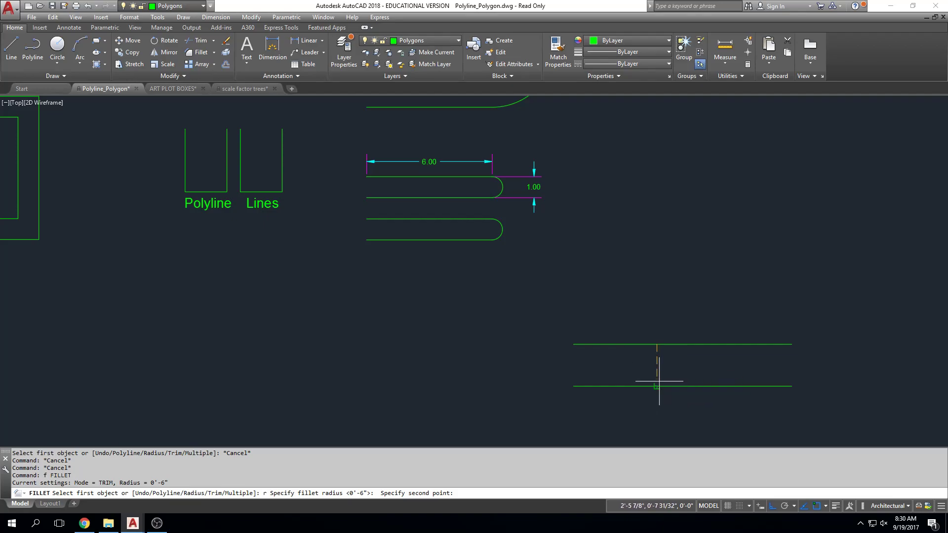
click(659, 386)
click(760, 344)
click(771, 386)
double_click(767, 386)
key(Escape)
Step: Erase the two parallel horizontal polylines to the lower right of the slot shapes
click(804, 303)
click(660, 413)
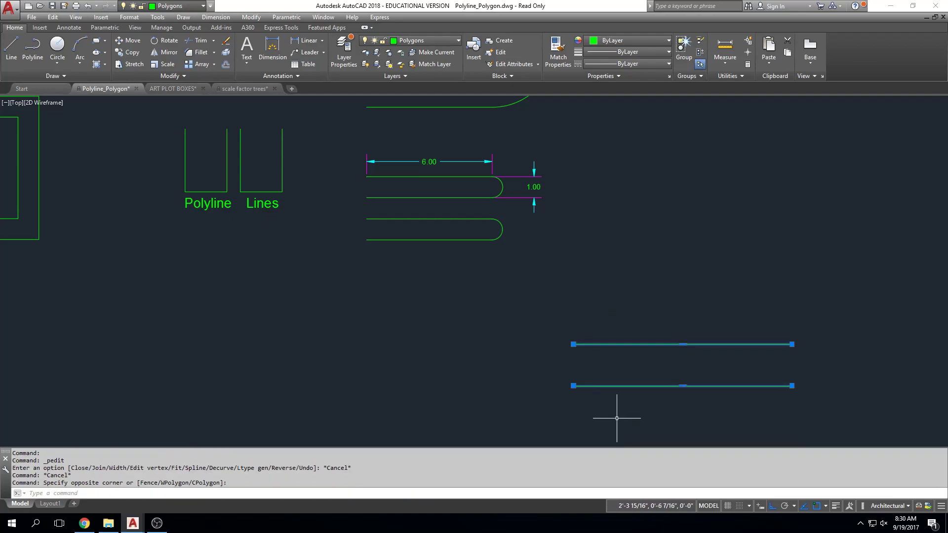
key(Delete)
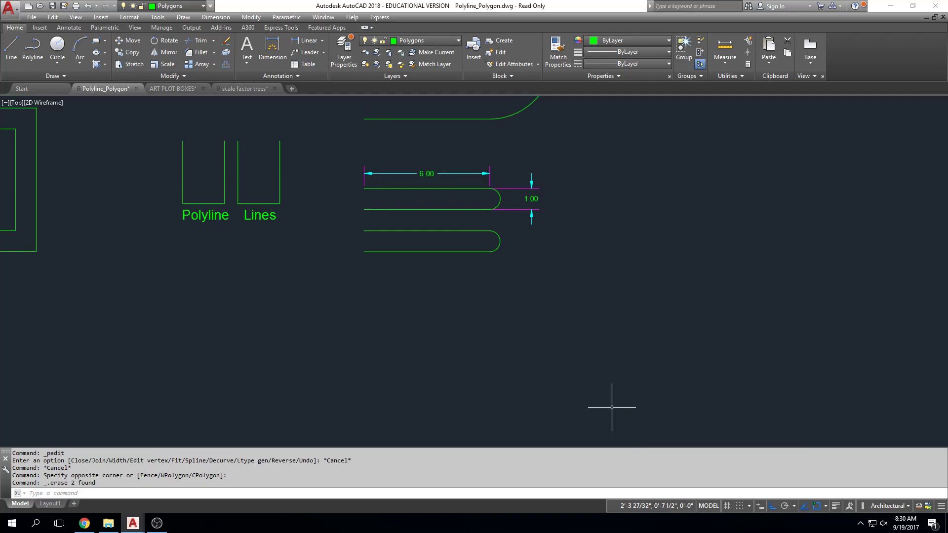
Step: Look over the filleted pair of lines and the exploded outline, checking the object type of its left vertical segment
scroll(602, 281, down, 5)
scroll(593, 269, up, 2)
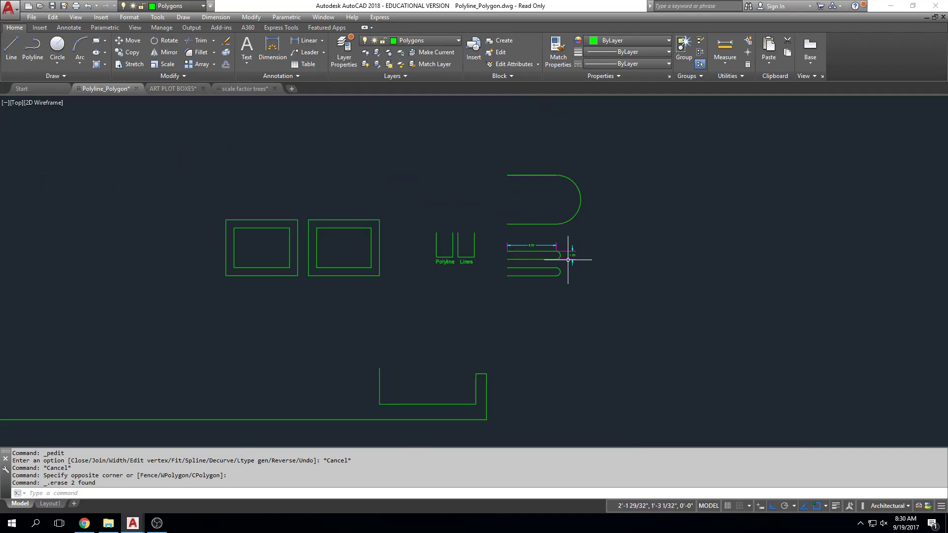
scroll(547, 225, up, 2)
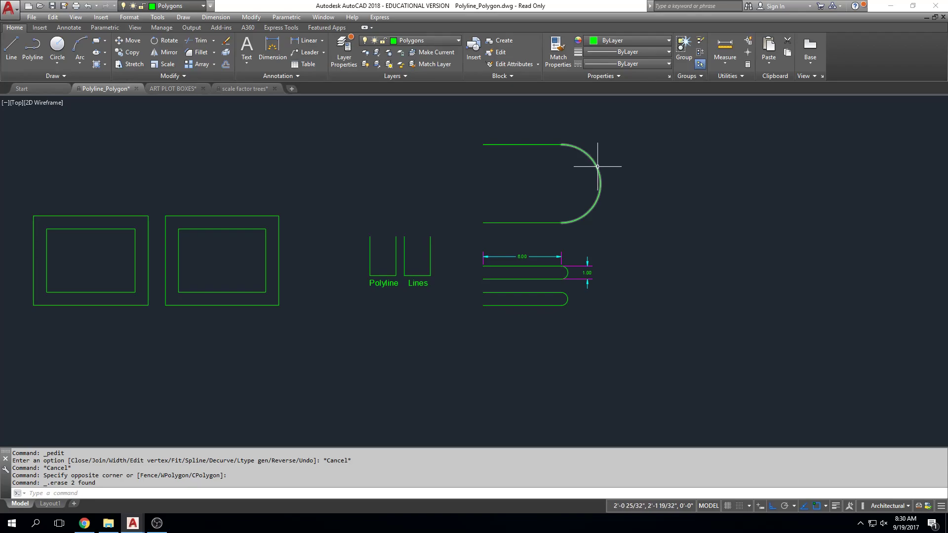
key(Escape)
middle_drag(310, 357, 516, 319)
scroll(476, 143, down, 3)
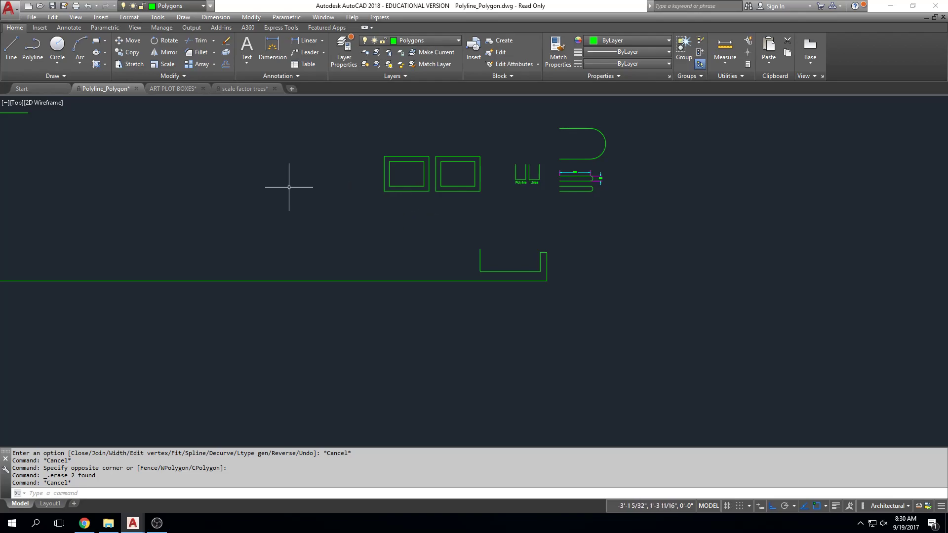
middle_drag(203, 220, 383, 220)
scroll(382, 220, down, 2)
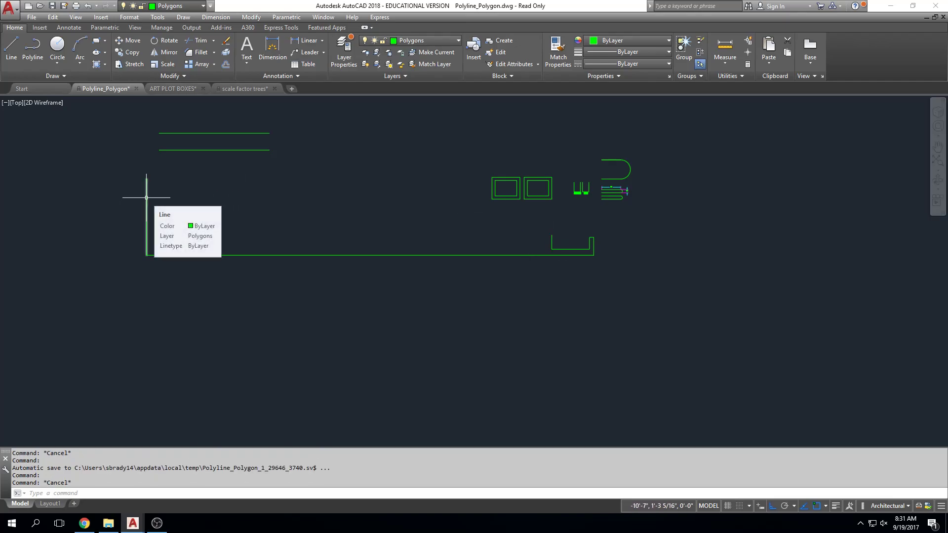
click(200, 77)
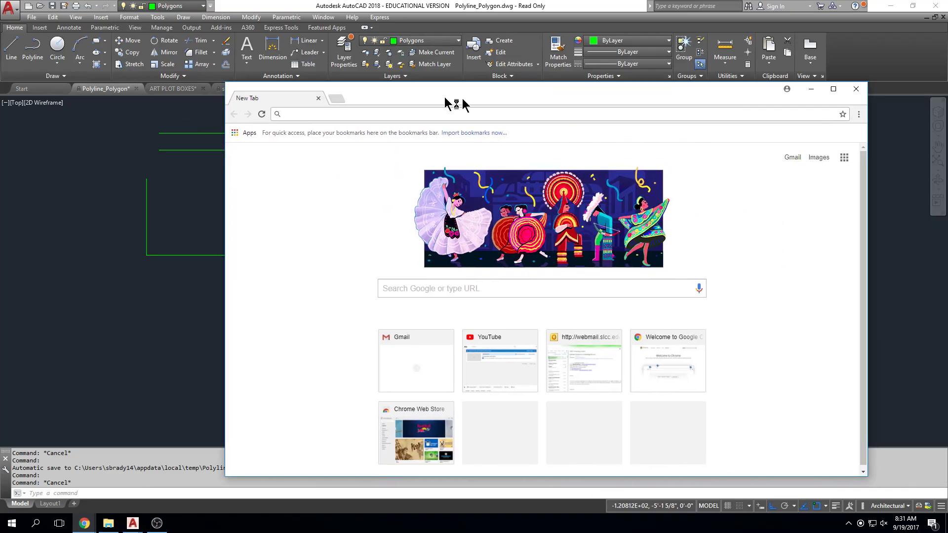
drag(455, 102, 370, 53)
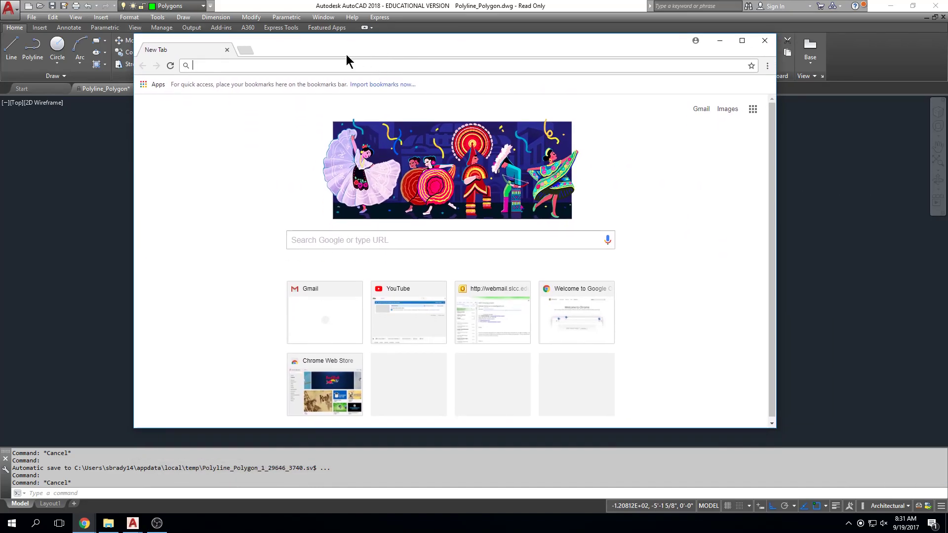
click(719, 40)
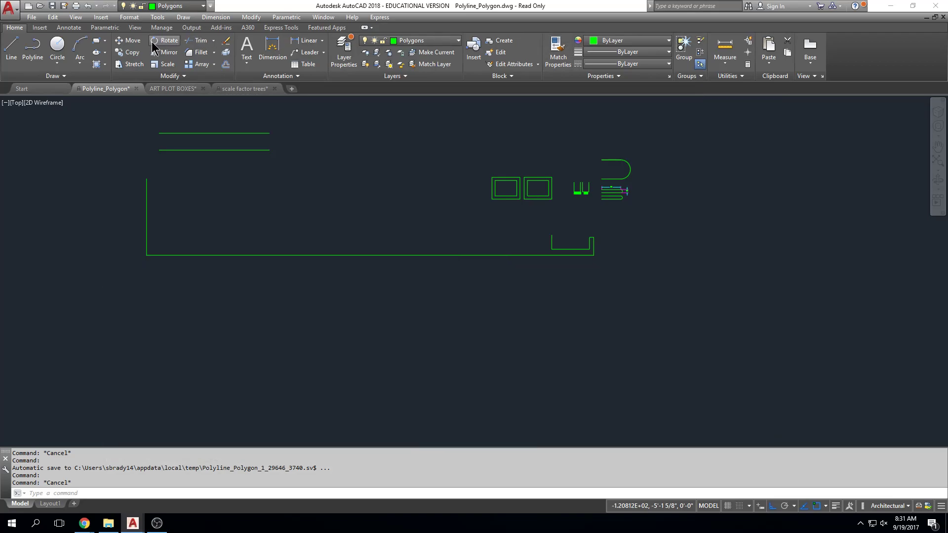
click(182, 76)
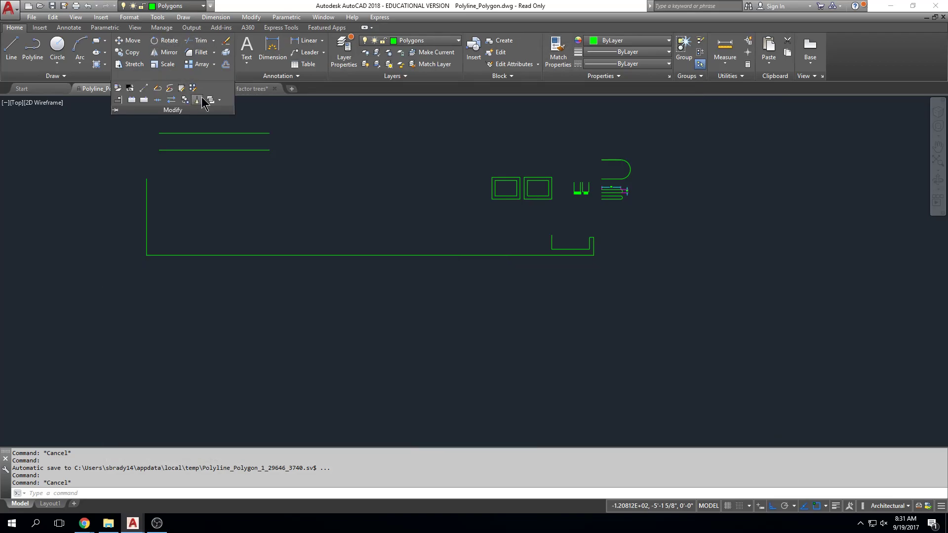
click(161, 99)
key(Escape)
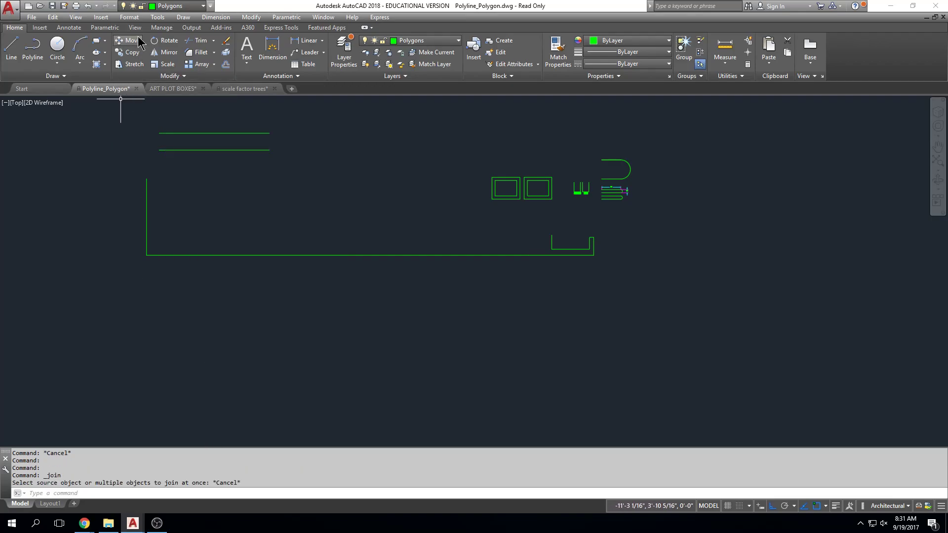
click(166, 64)
key(Escape)
key(Escape)
Step: Join the outline's left vertical line and long bottom horizontal line into one polyline
click(151, 78)
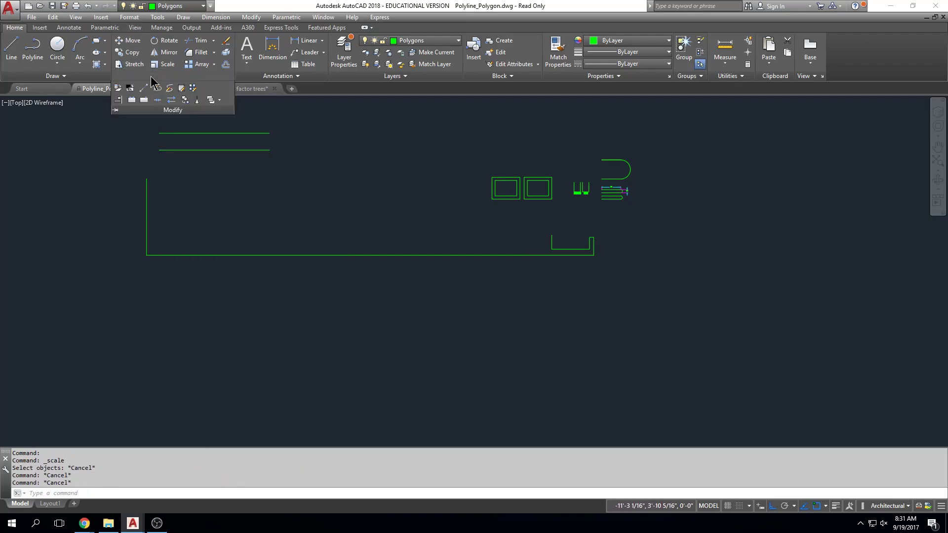
click(157, 100)
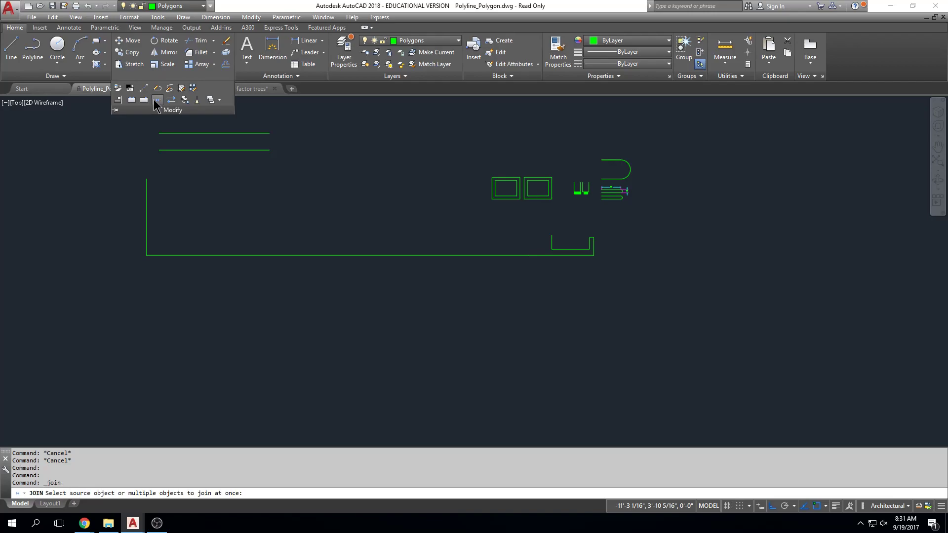
click(529, 196)
click(146, 323)
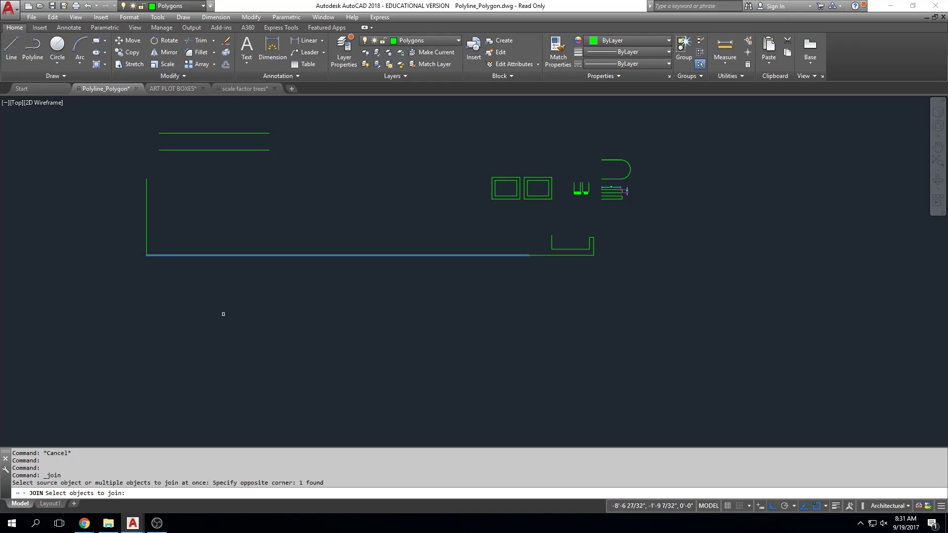
click(203, 219)
click(125, 281)
key(Return)
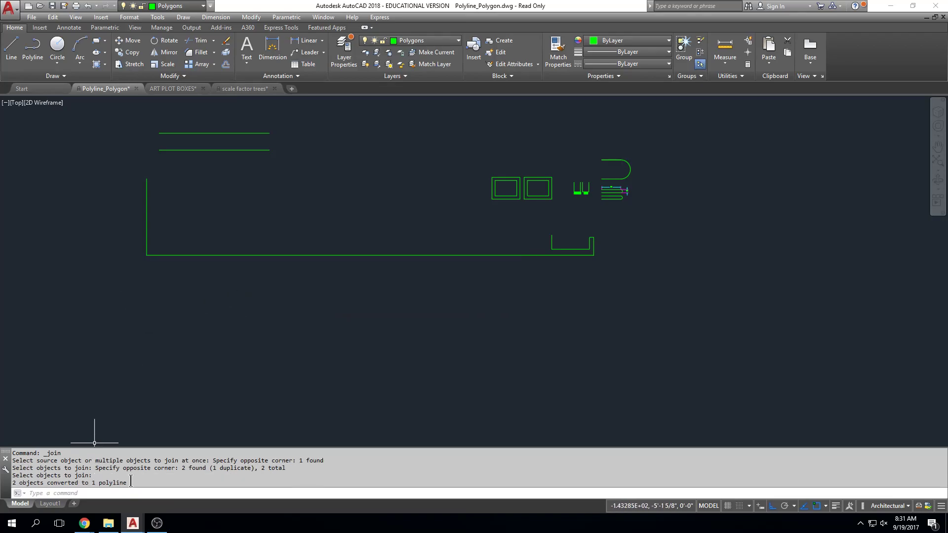
key(Escape)
key(Escape)
key(Escape)
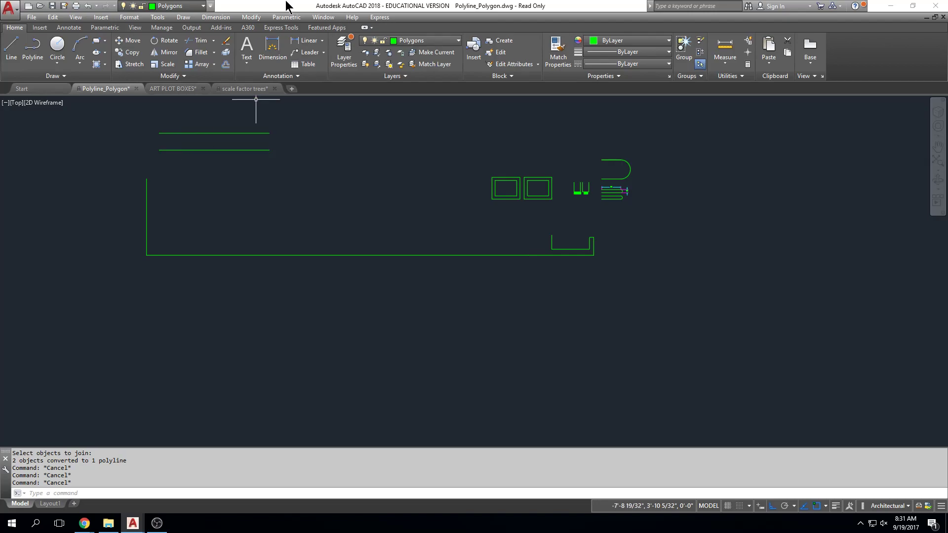
click(174, 76)
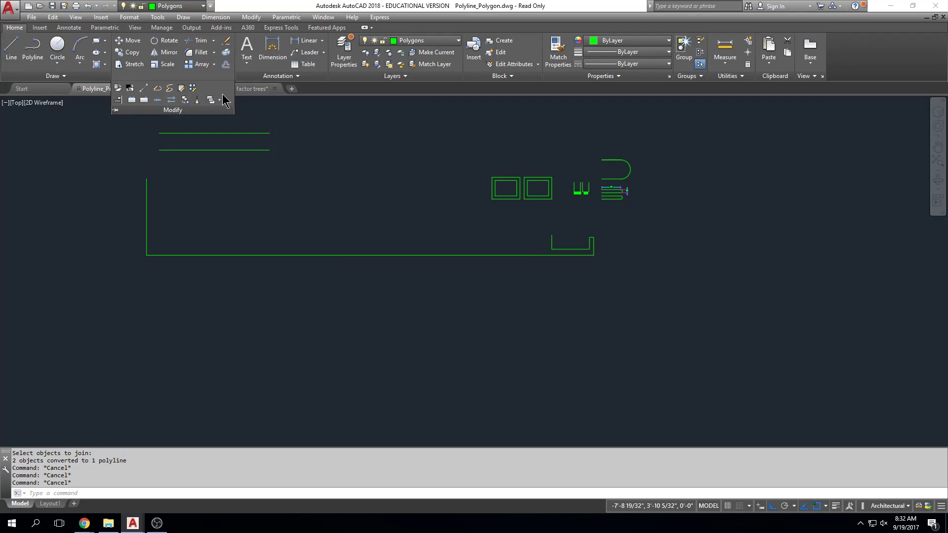
key(Escape)
click(274, 110)
key(Escape)
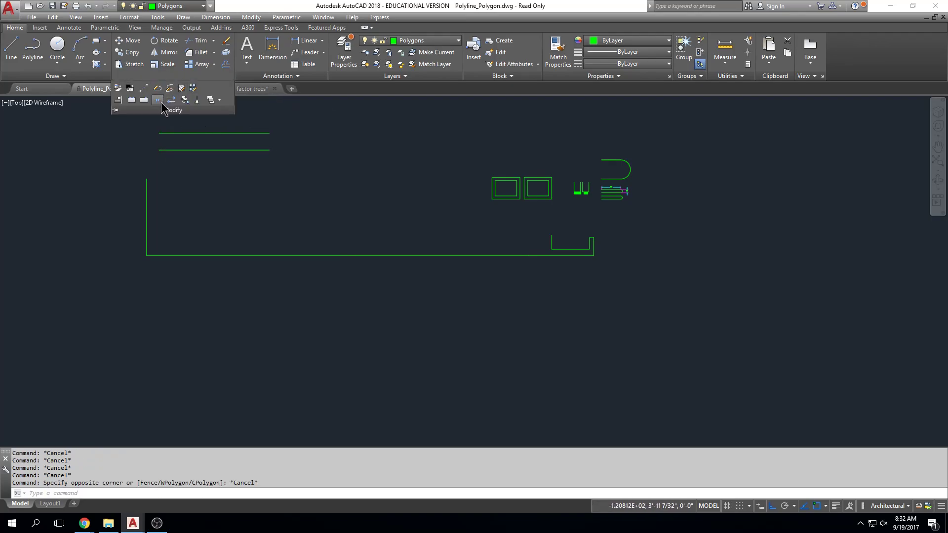
Step: Join the L-shaped polyline with the remaining segments at the outline's right end, checking the result by selecting it
click(162, 105)
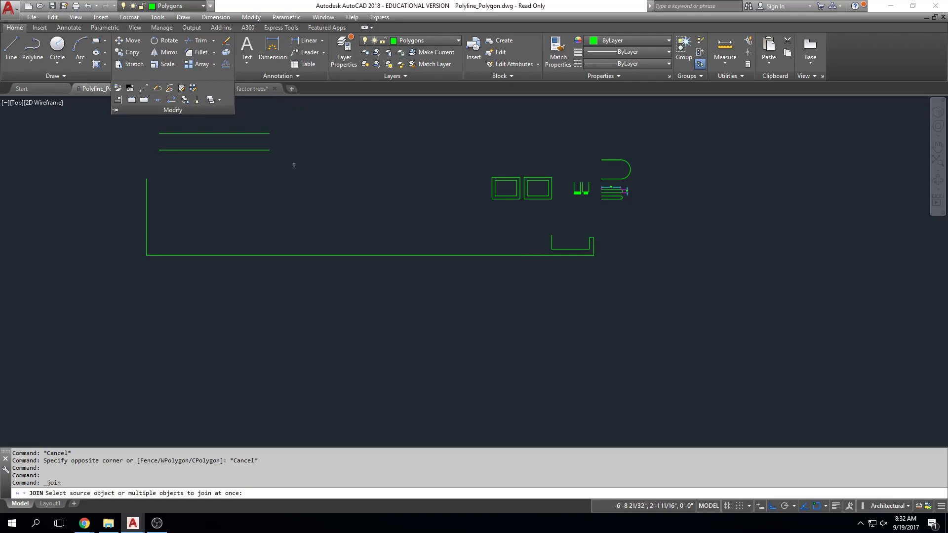
click(295, 161)
click(84, 291)
click(650, 220)
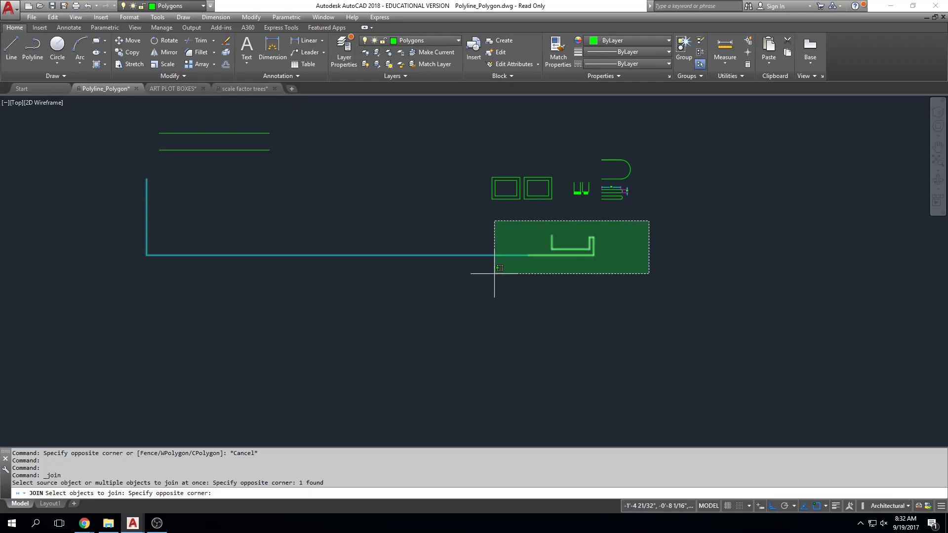
click(495, 270)
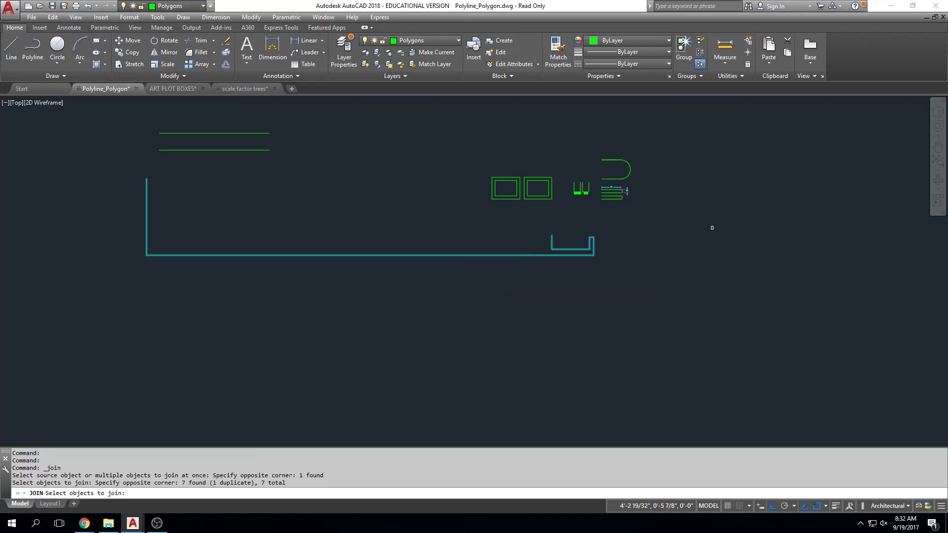
key(Return)
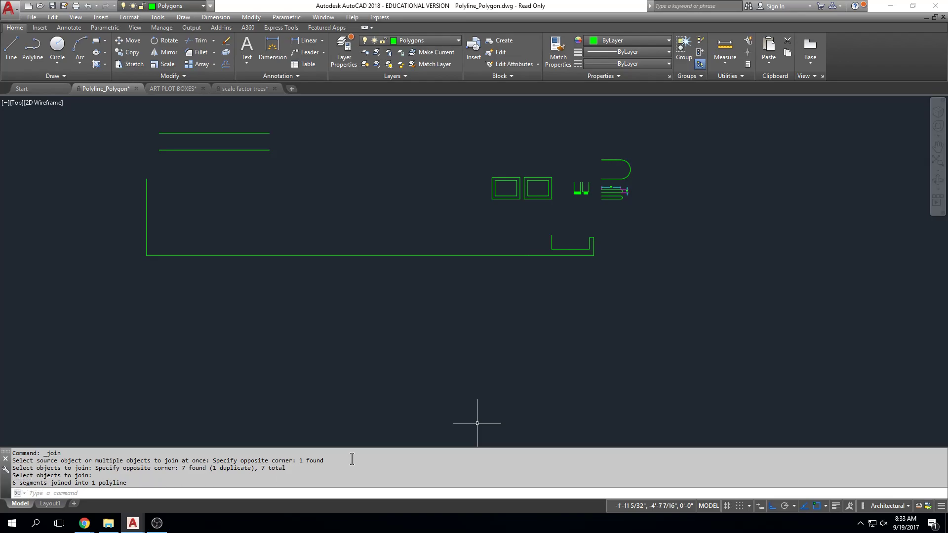
key(Escape)
key(Escape)
click(462, 254)
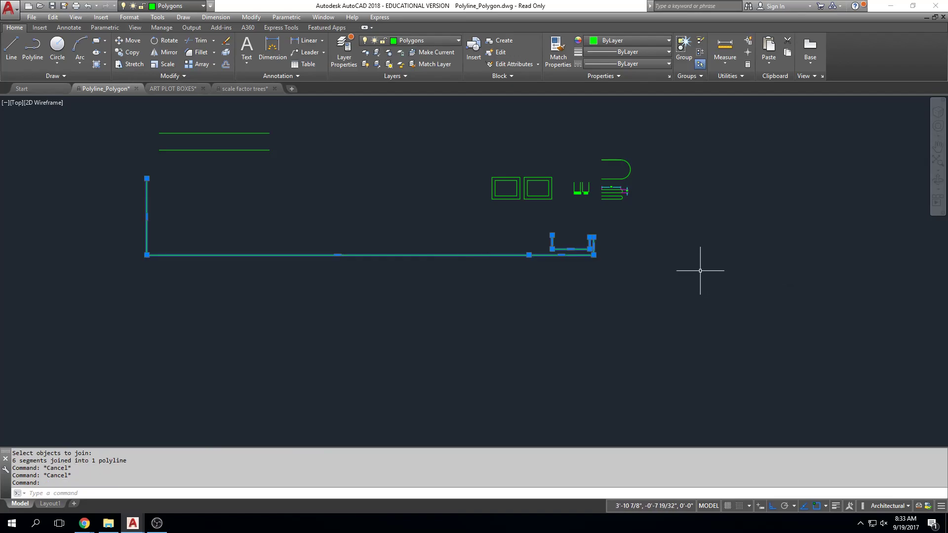
key(Escape)
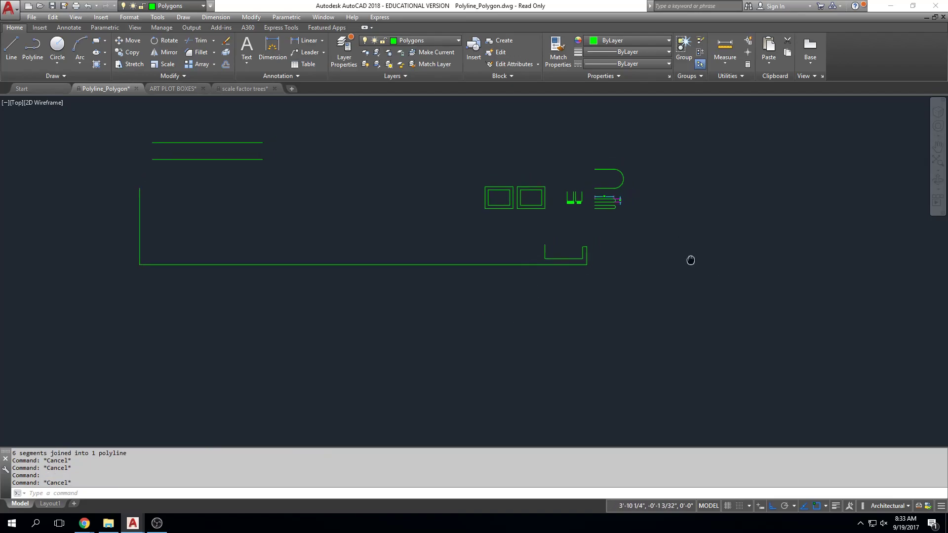
Step: Explode the joined outline polyline back into separate segments
scroll(567, 271, up, 3)
middle_drag(575, 278, 647, 287)
scroll(647, 287, down, 2)
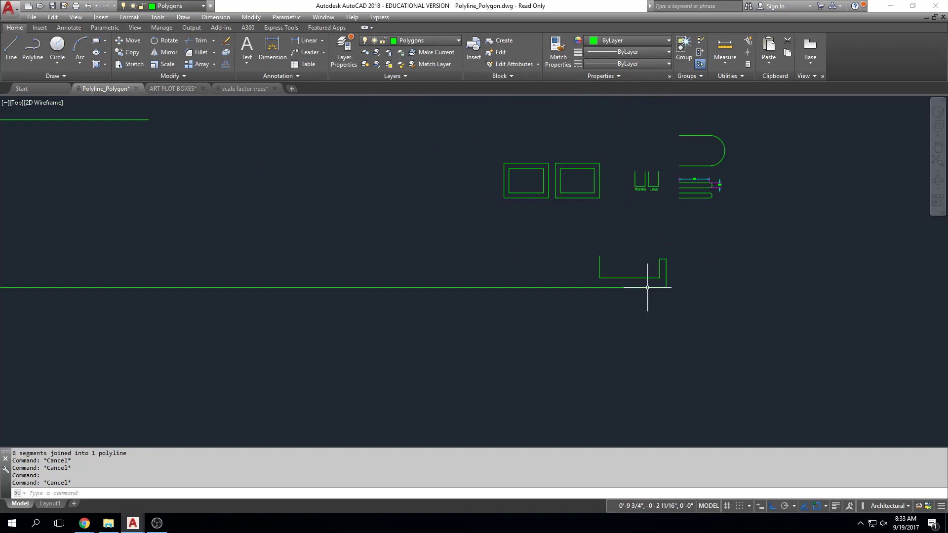
scroll(647, 287, down, 2)
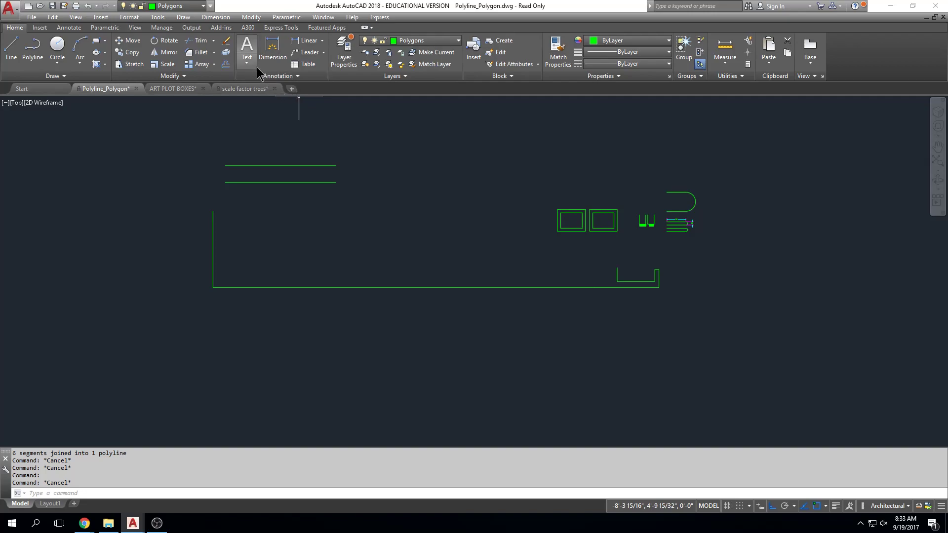
click(226, 64)
click(691, 264)
click(569, 320)
key(Return)
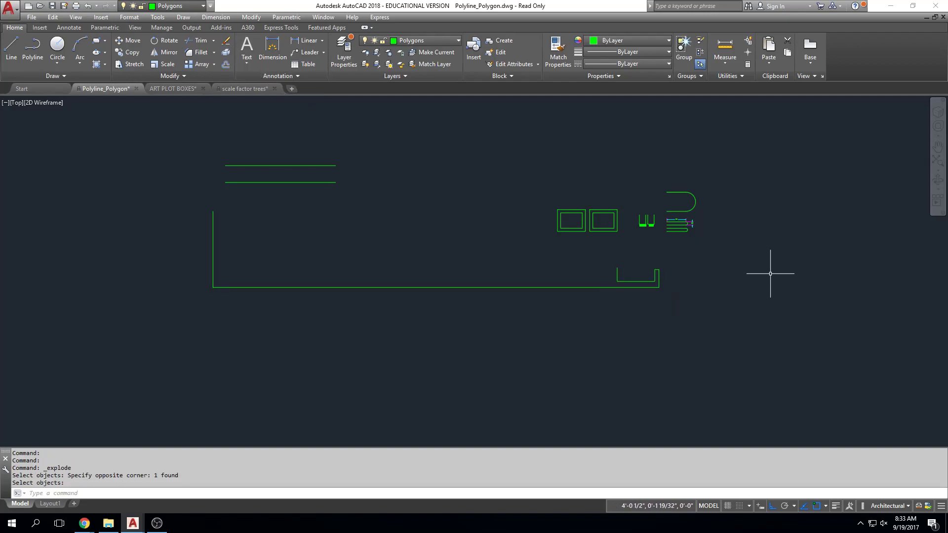
Step: Use PEDIT with the Multiple option to convert all the outline's segments to polylines and join them with a fuzz distance of 0
text(pedit)
key(Return)
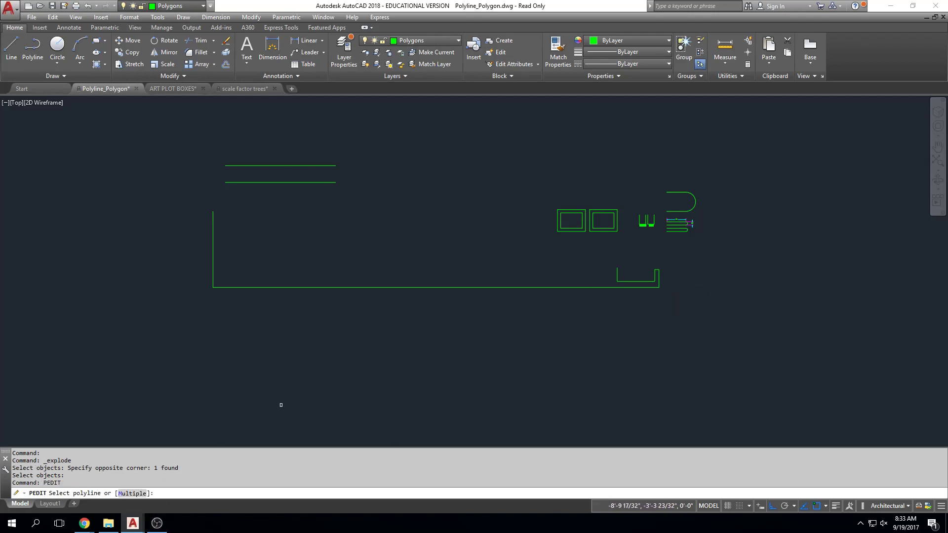
click(133, 495)
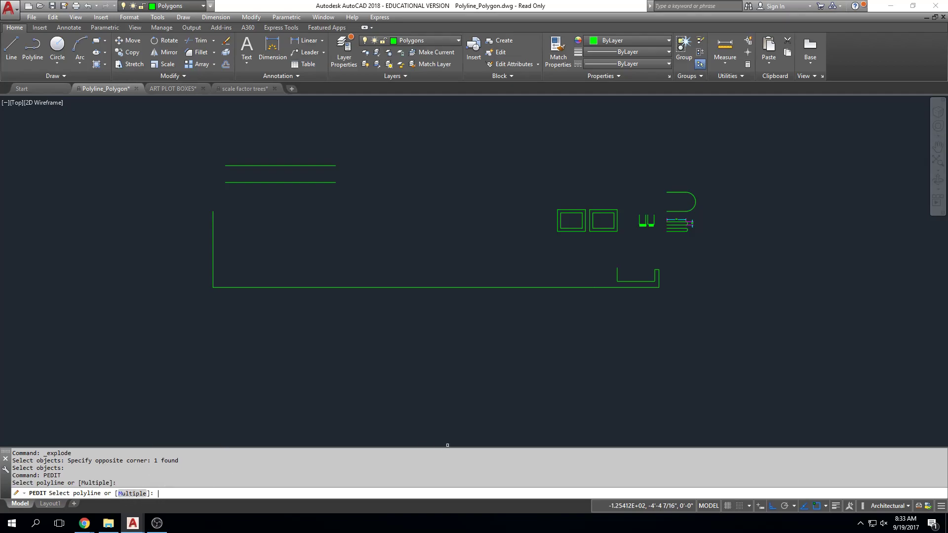
click(669, 268)
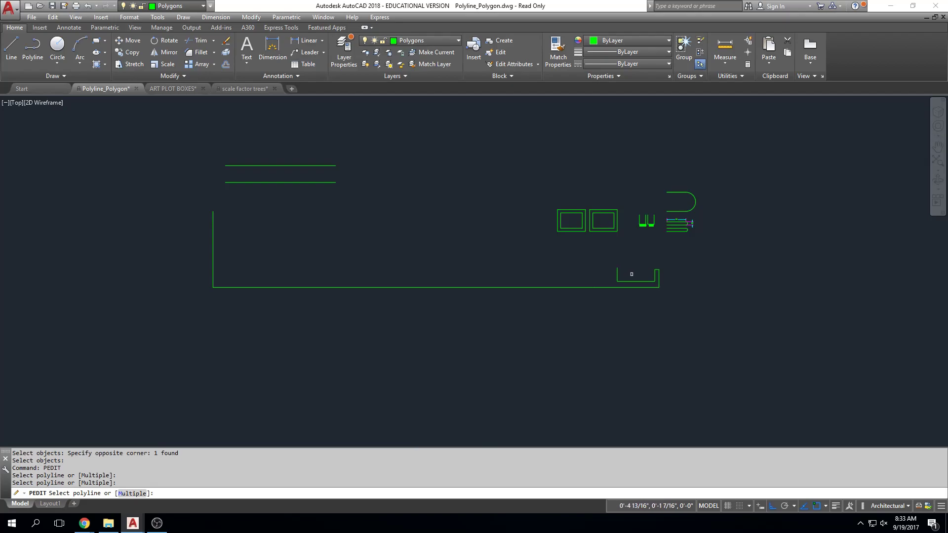
click(132, 493)
click(717, 252)
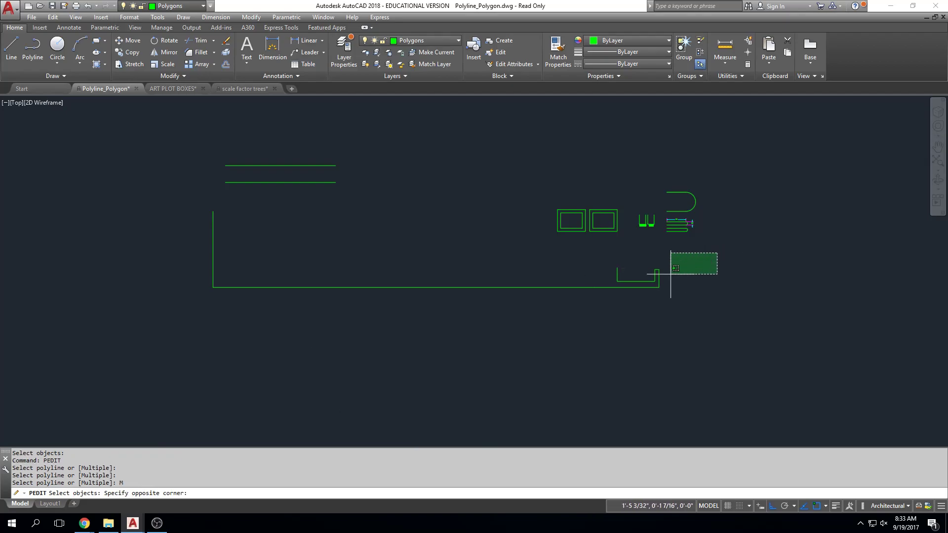
click(179, 328)
key(Return)
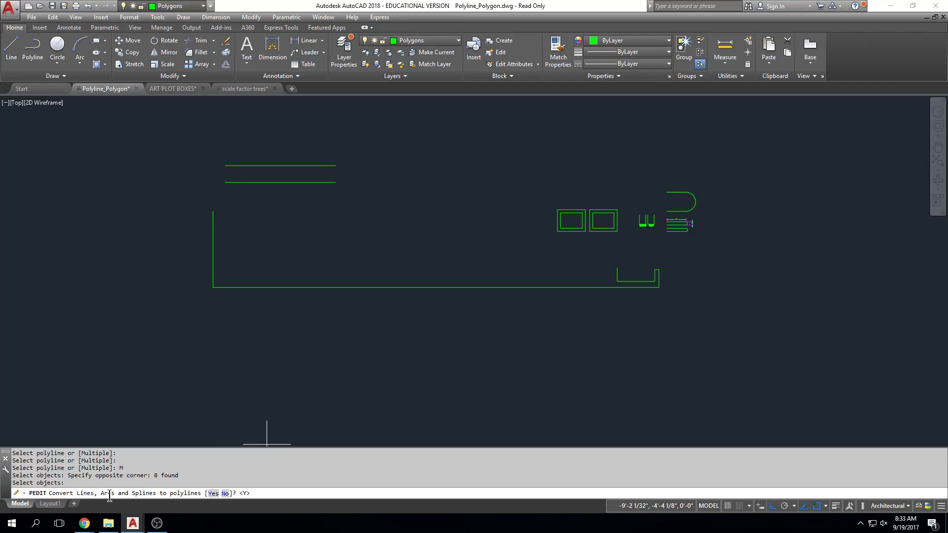
click(213, 494)
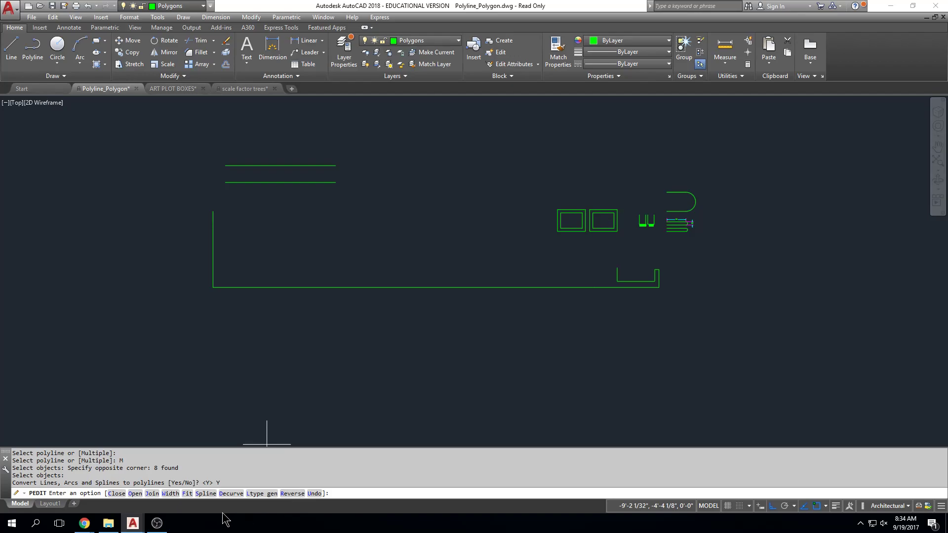
click(152, 493)
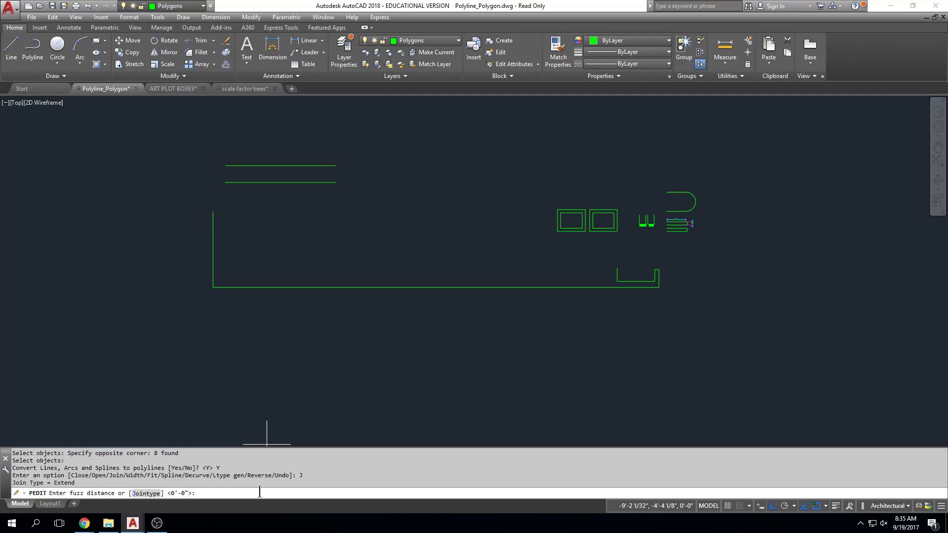
key(Return)
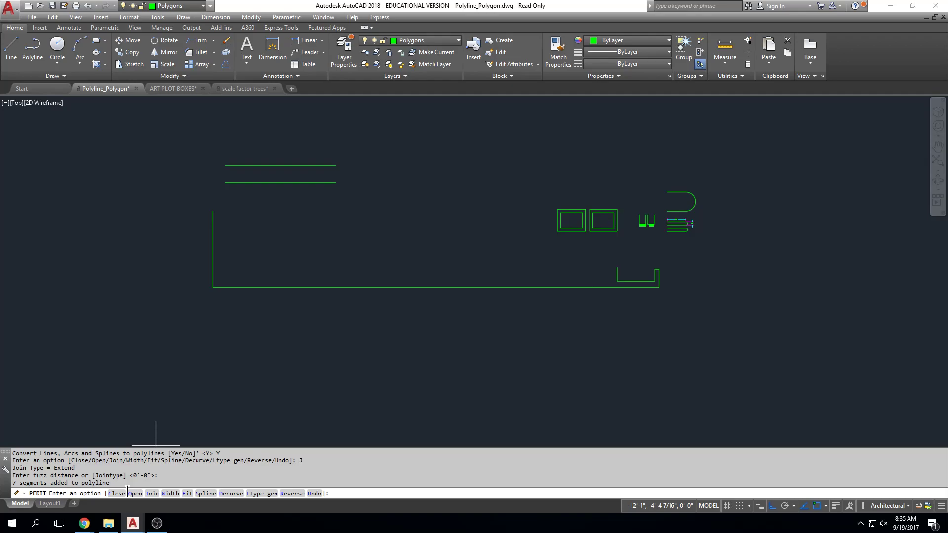
Step: Set the width of all segments of the joined outline to 2 and finish the polyline edit
click(171, 494)
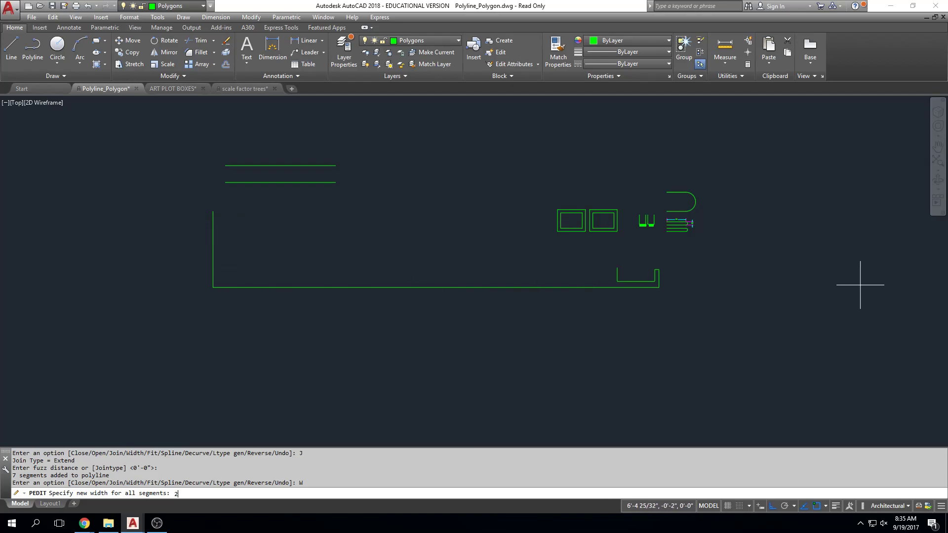
key(Return)
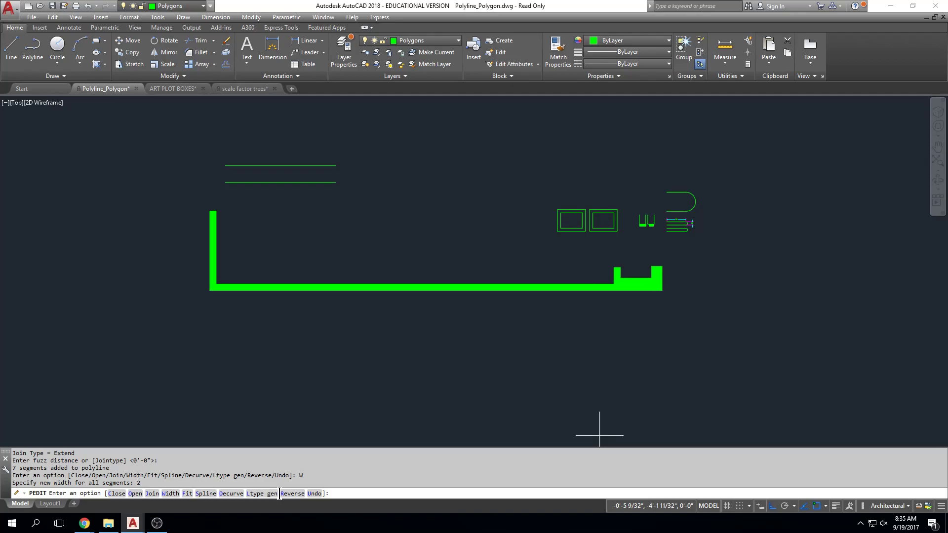
key(Return)
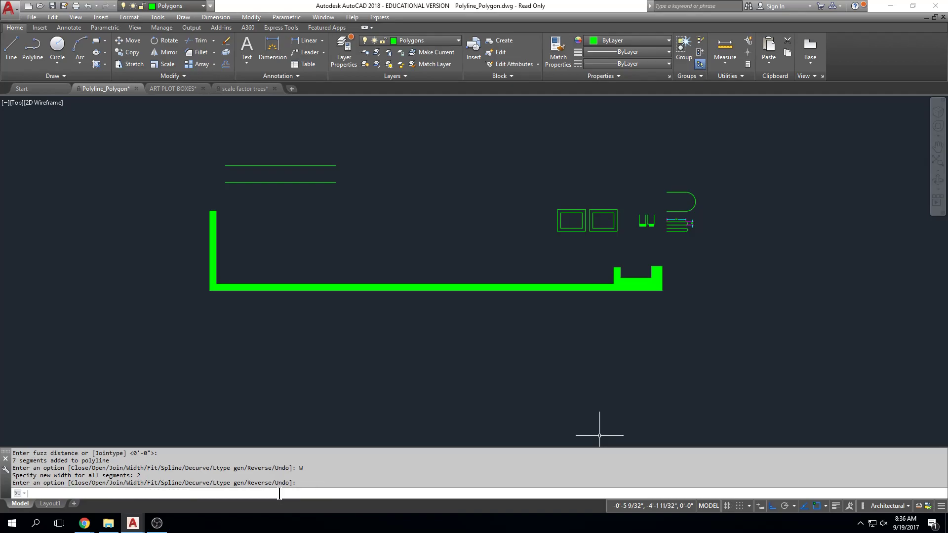
key(Return)
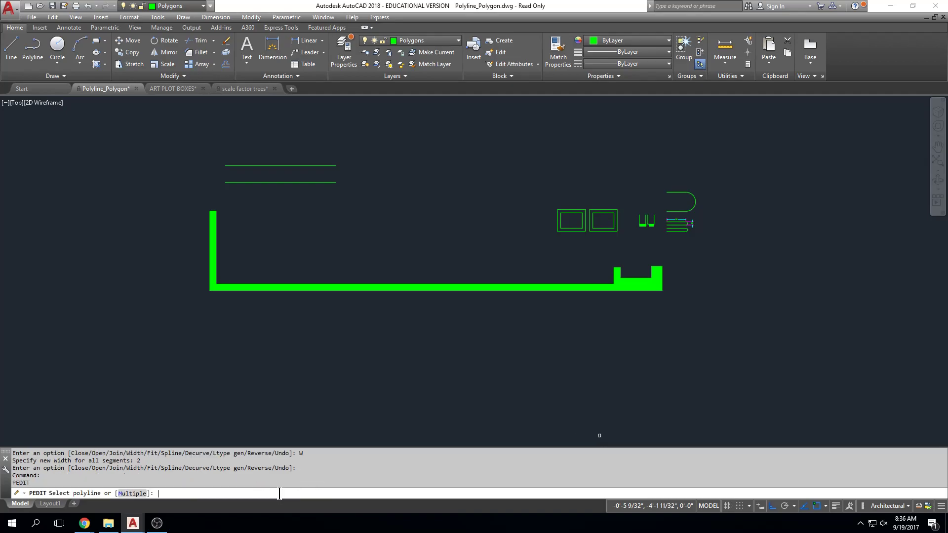
key(Escape)
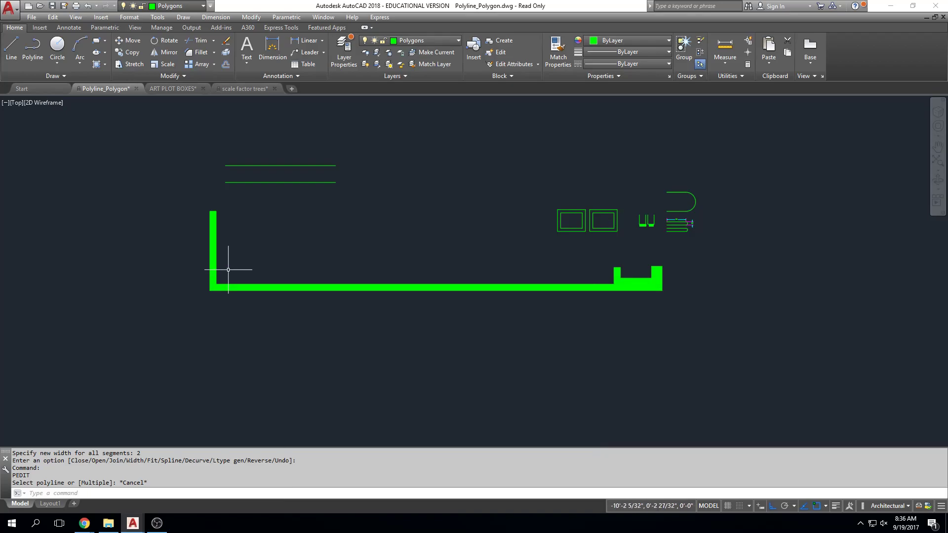
Step: Inspect the wide outline's lower-left corner, and explode the polyline into separate lines
scroll(232, 279, up, 5)
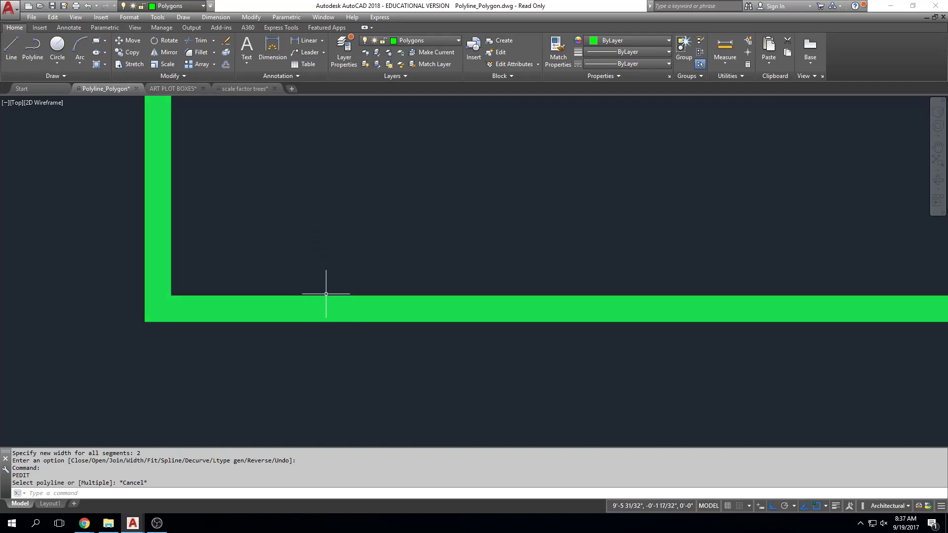
scroll(361, 266, down, 1)
scroll(368, 249, down, 2)
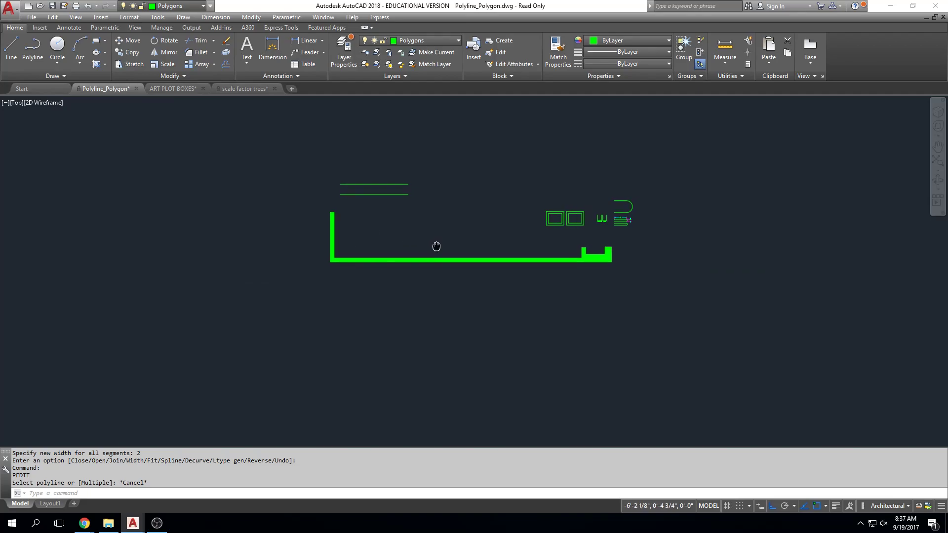
scroll(436, 245, up, 1)
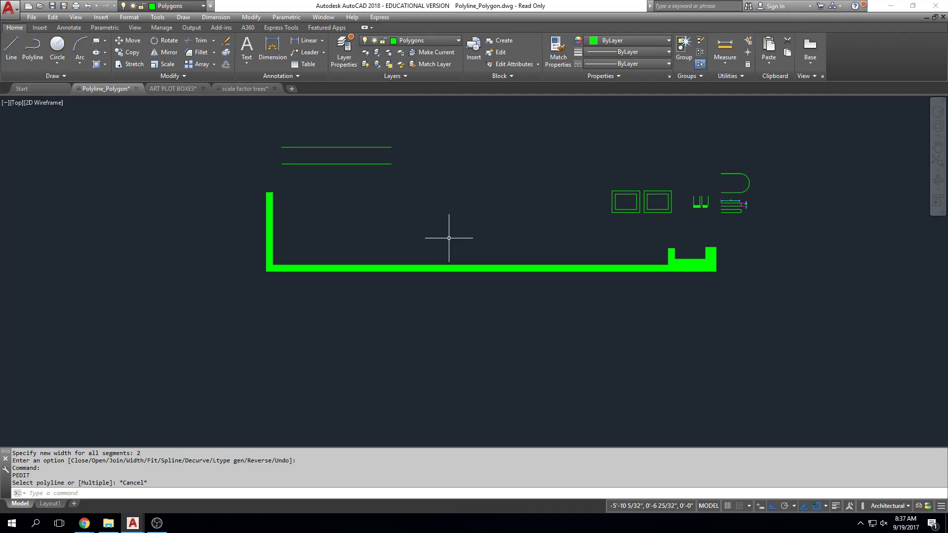
text(x)
key(Return)
click(457, 224)
click(387, 287)
key(Return)
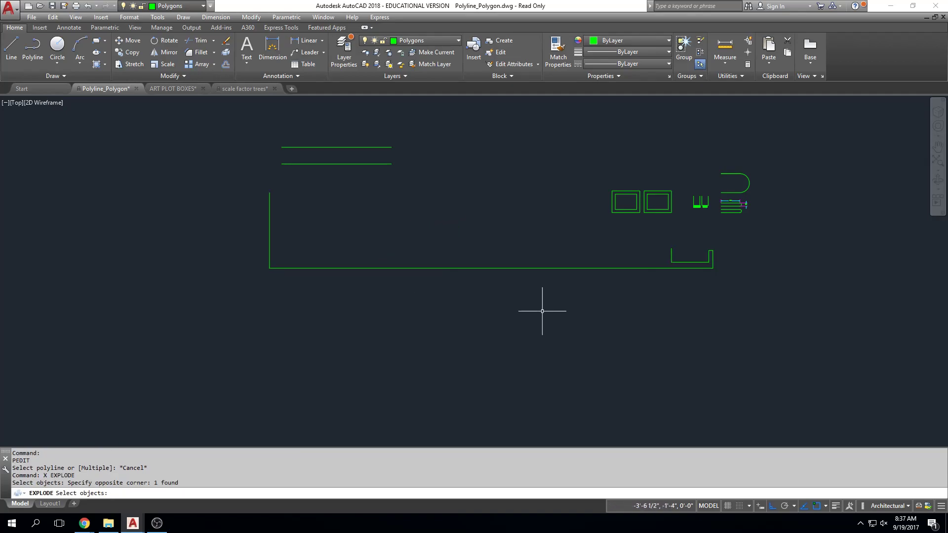
Step: Leave the Explode command and try to redo the last undone action
text(redo)
key(Return)
key(Escape)
key(Escape)
text(redo)
key(Return)
key(Return)
key(Return)
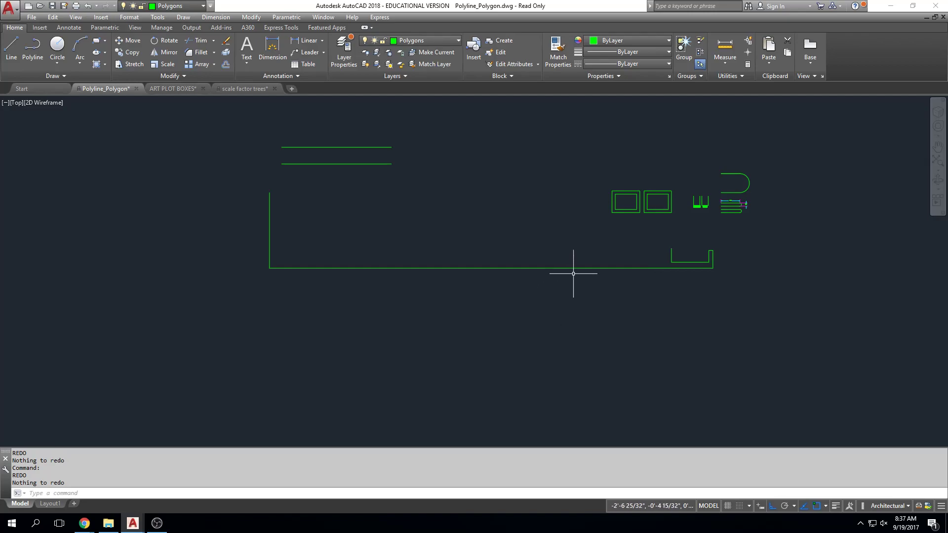
Step: Undo the last width change on the long open polyline
text(u)
key(Return)
key(Return)
key(Escape)
key(Escape)
key(Escape)
middle_drag(401, 349, 465, 350)
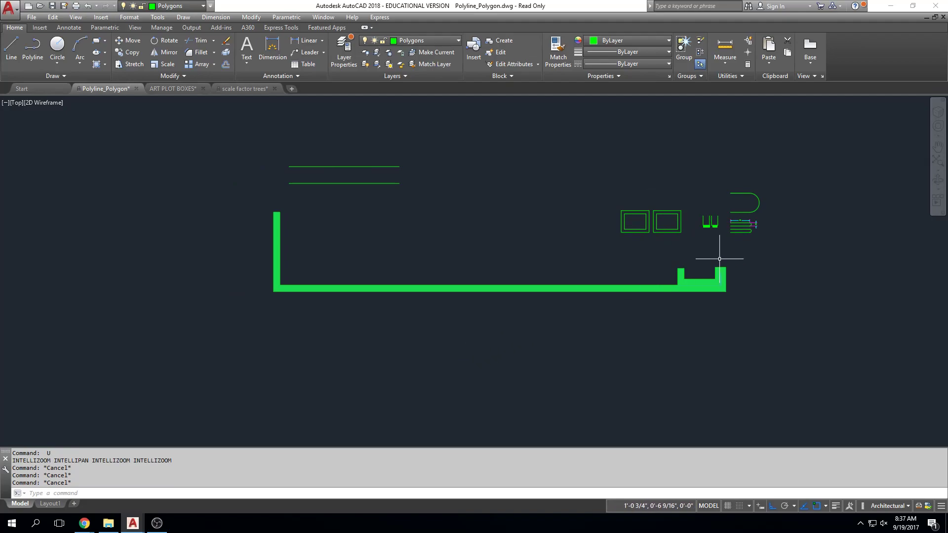
Step: Edit the thick green polyline with the Polyline Edit Multiple option and set the width of all its segments to 0
text(pedit)
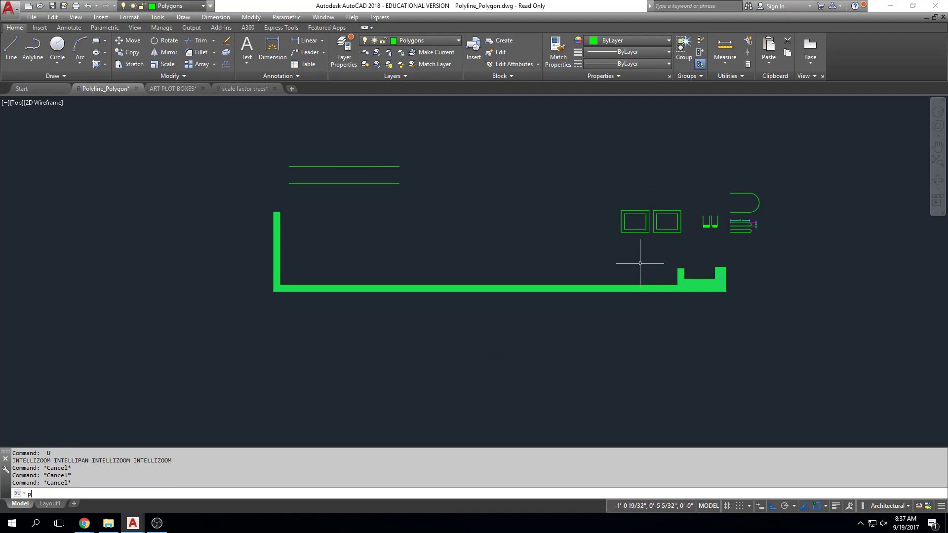
key(Return)
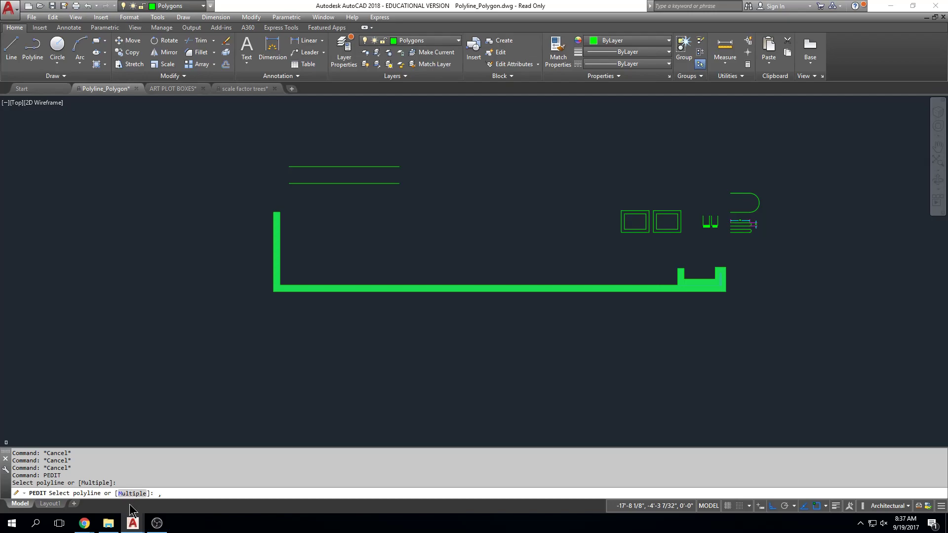
key(BackSpace)
key(BackSpace)
key(Return)
click(752, 254)
click(195, 348)
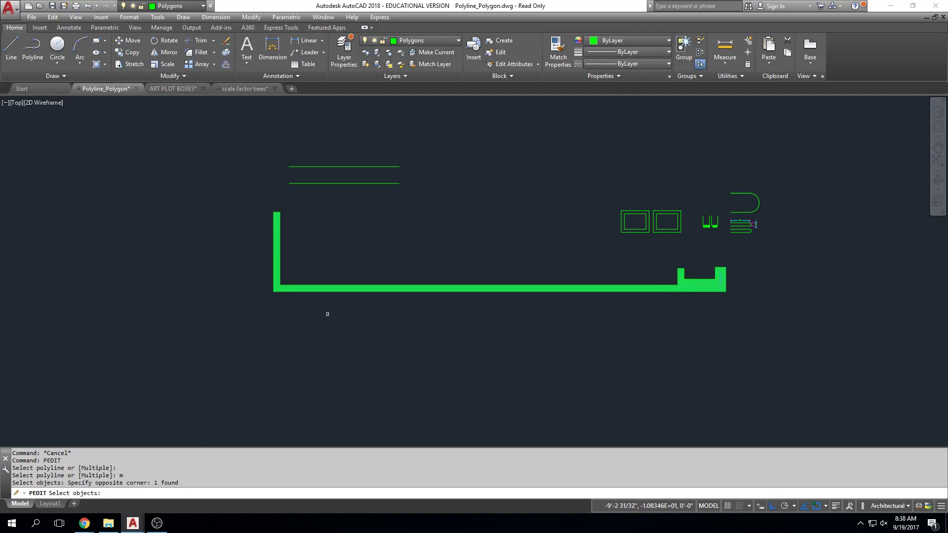
key(Return)
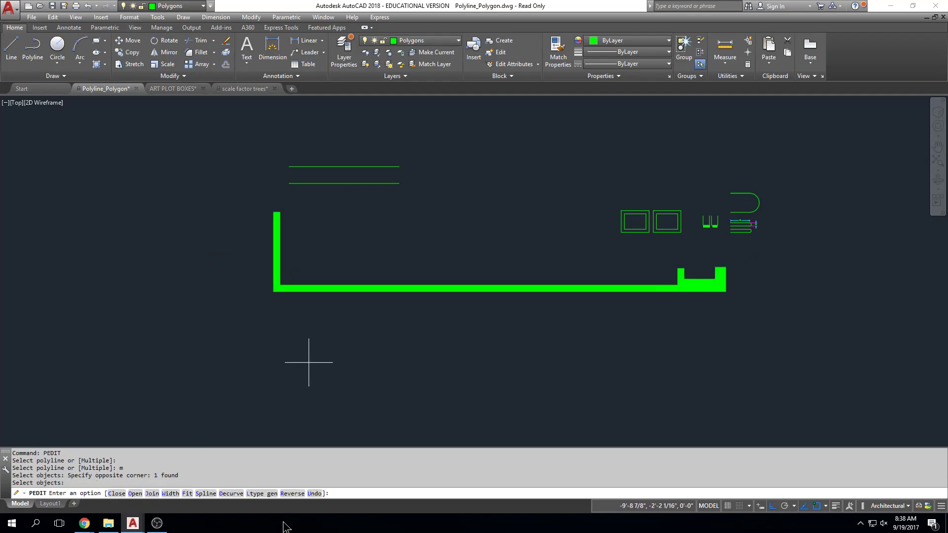
click(169, 494)
text(0)
key(Return)
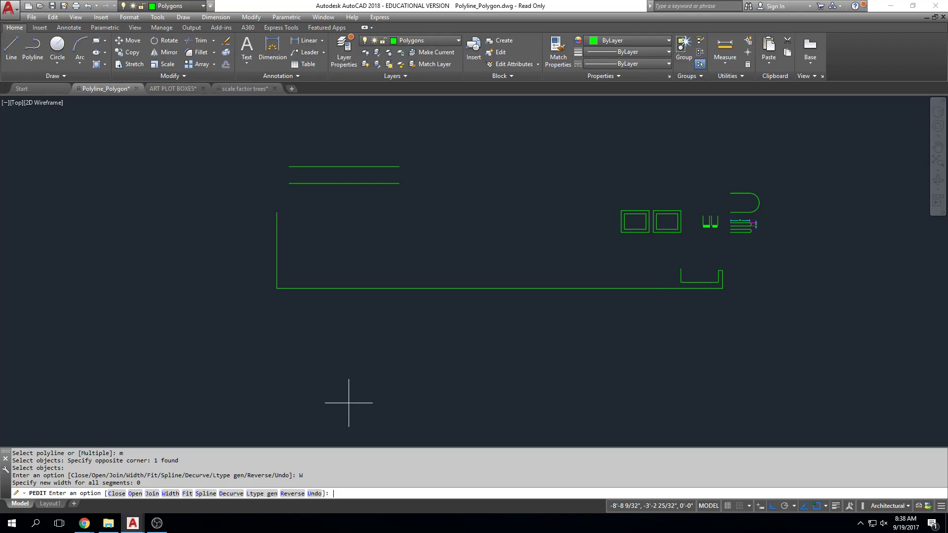
key(Escape)
key(Escape)
key(Escape)
Step: Apply the Polyline Edit Join option to the long open polyline, using Multiple selection and the default fuzz distance of 0'-0"
text(PEDIT)
key(Return)
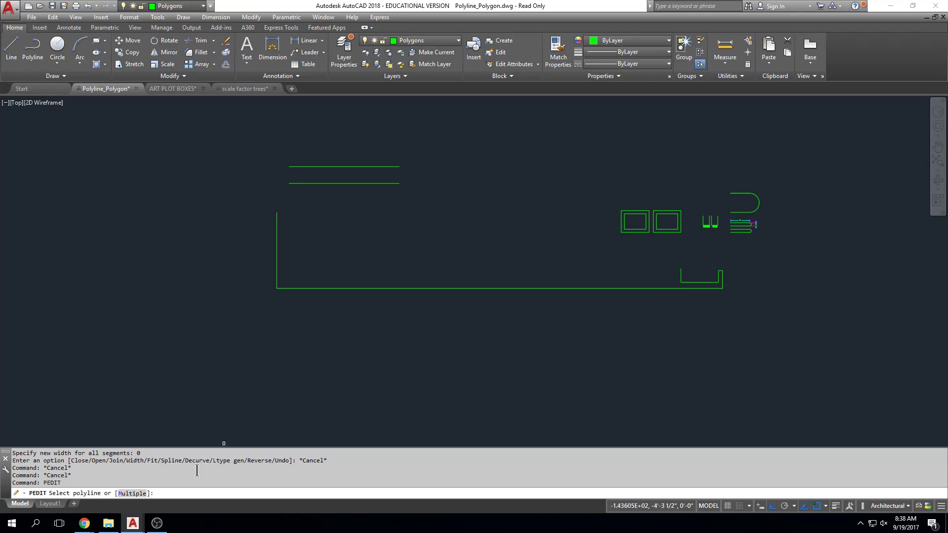
text(m)
key(Return)
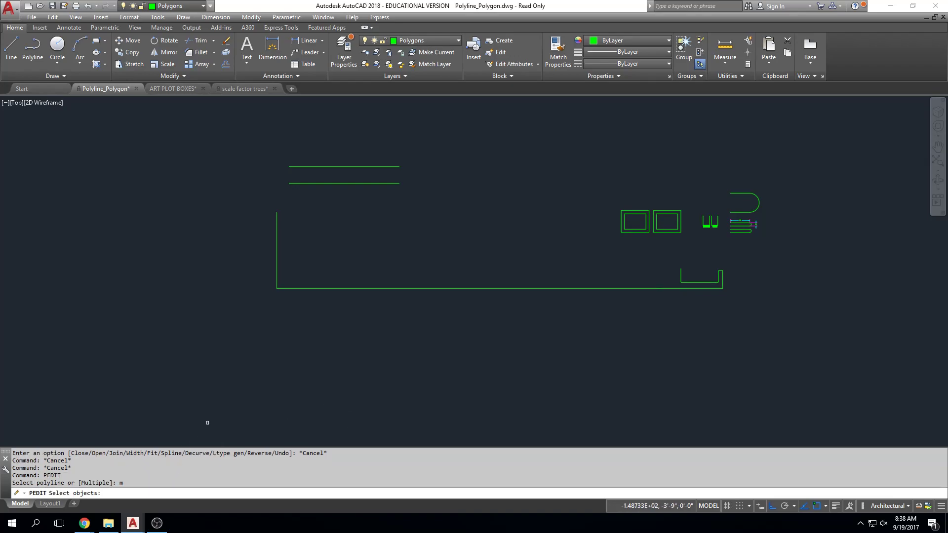
click(729, 256)
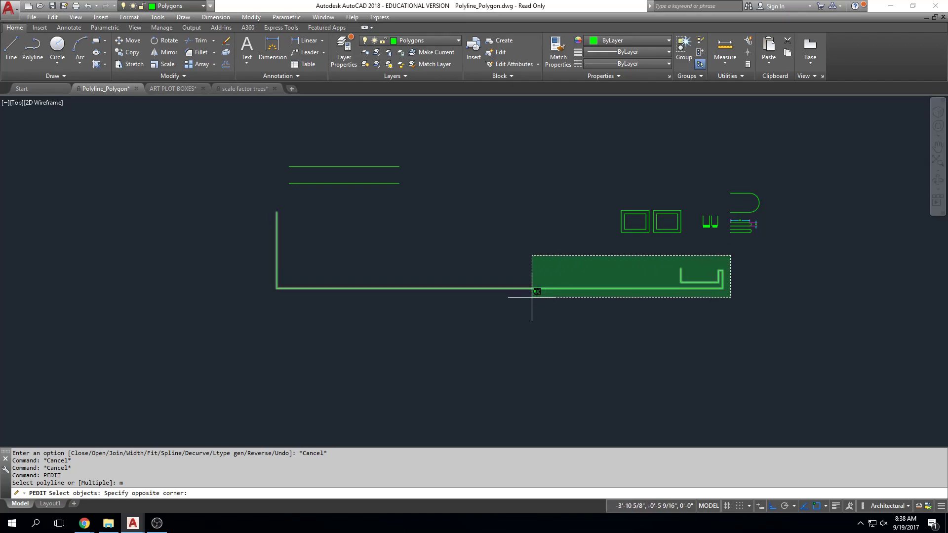
click(245, 319)
key(Return)
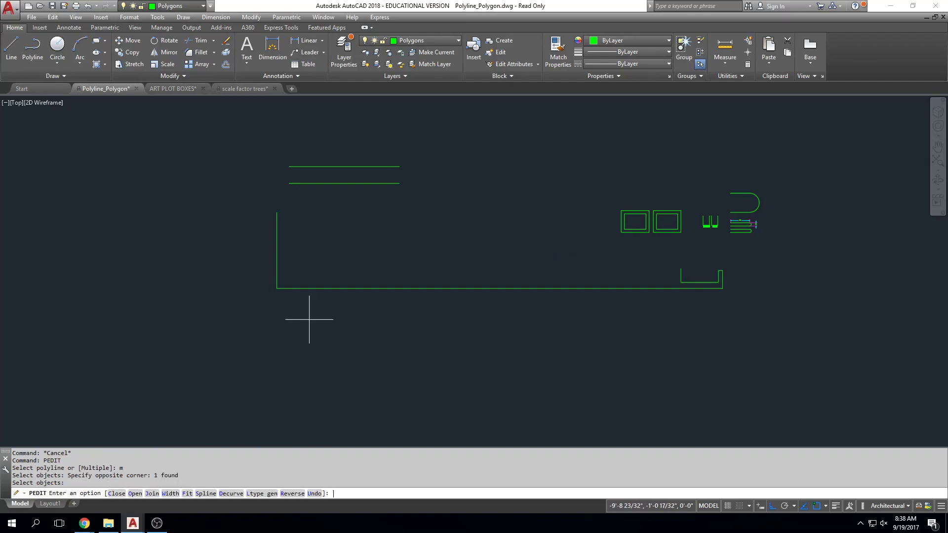
click(153, 493)
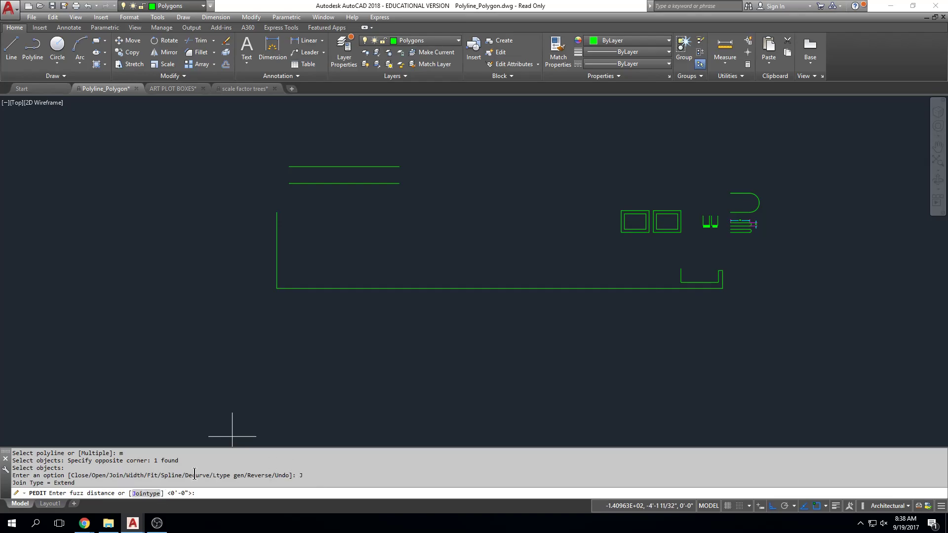
key(Return)
key(Return)
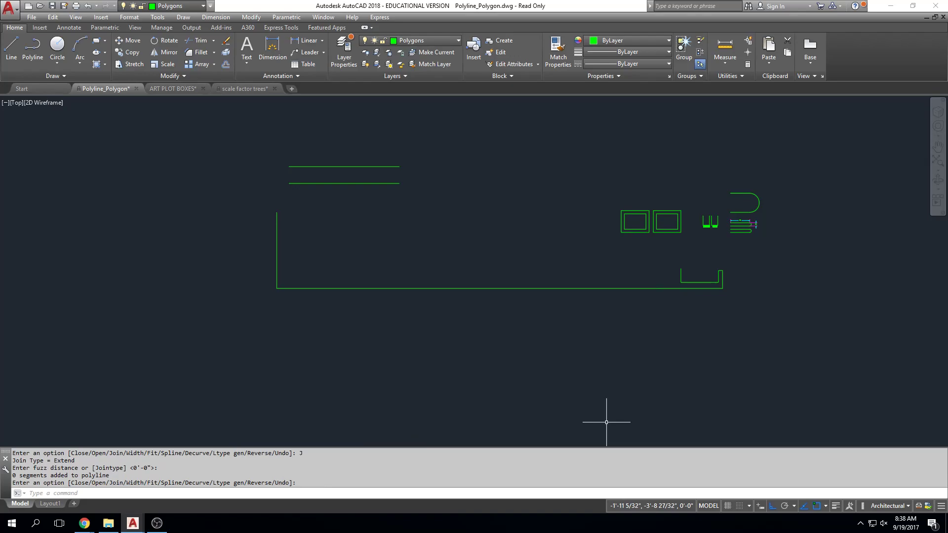
Step: Erase the upper of the two parallel horizontal lines above the long polyline
middle_drag(673, 313, 658, 324)
middle_drag(439, 212, 376, 228)
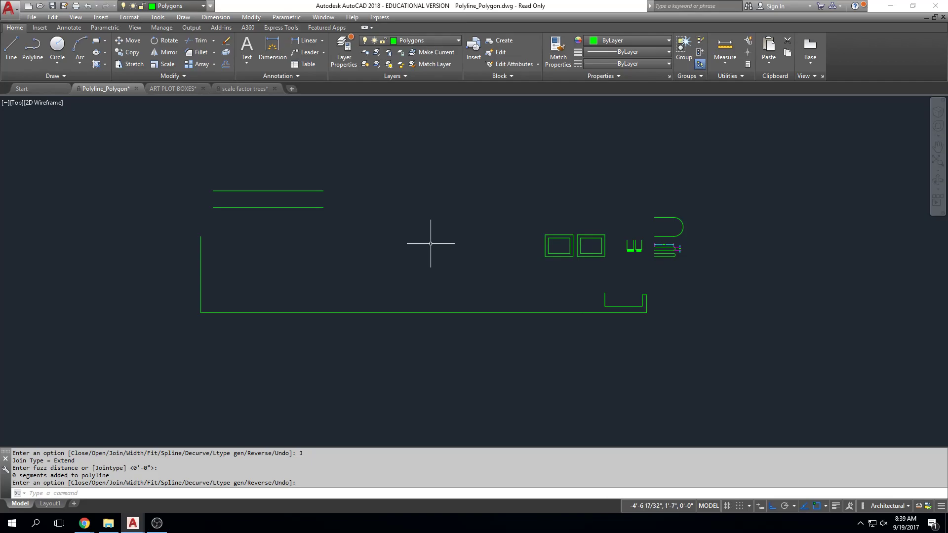
key(Return)
click(276, 191)
key(Delete)
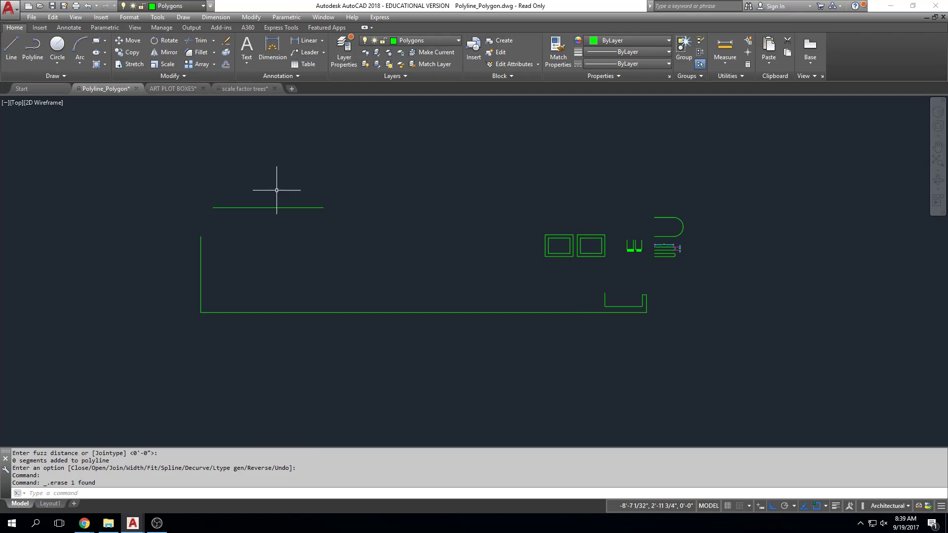
Step: Draw a three-segment, U-shaped open polyline in the empty area to the left of the long polyline, with its left leg shorter
middle_drag(408, 273, 499, 262)
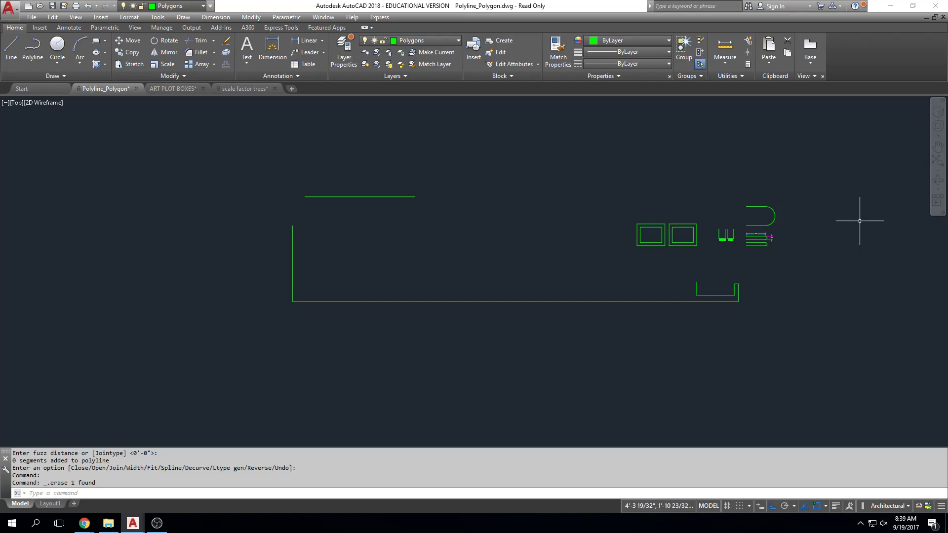
click(33, 56)
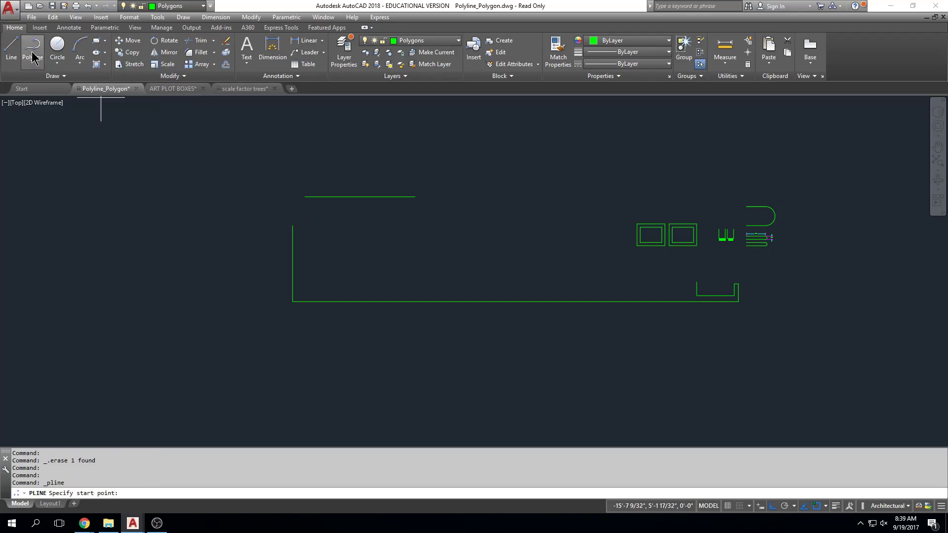
click(170, 221)
click(171, 289)
click(82, 290)
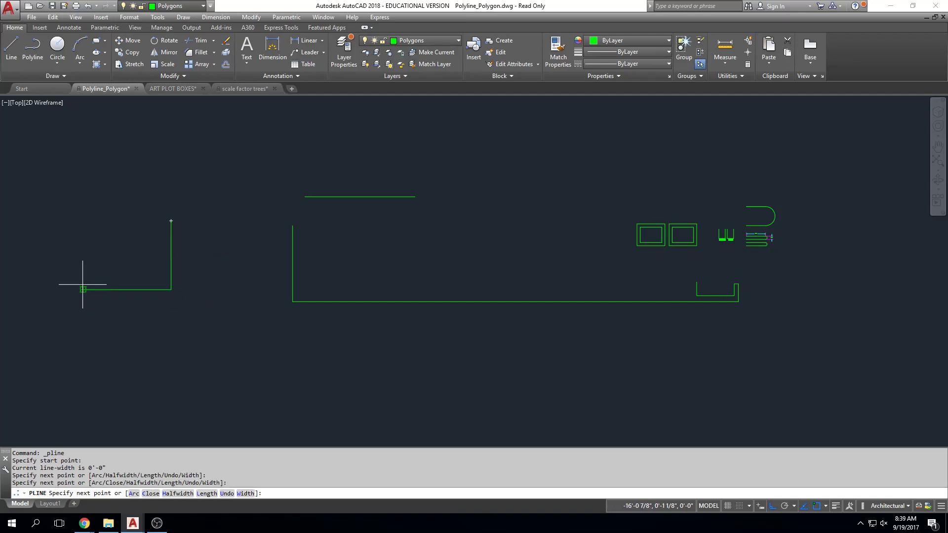
click(75, 237)
key(Escape)
middle_drag(127, 316, 373, 372)
scroll(217, 311, up, 4)
click(227, 222)
click(197, 290)
key(Escape)
key(Escape)
key(Escape)
Step: Offset the new U-shaped polyline outward by 6 inches
middle_drag(459, 239, 602, 226)
scroll(613, 246, up, 2)
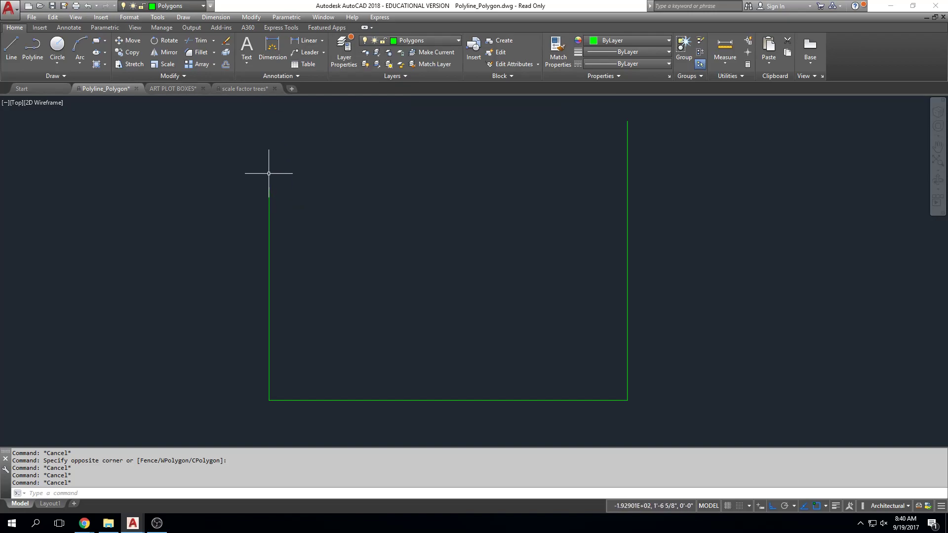
mouse_move(268, 189)
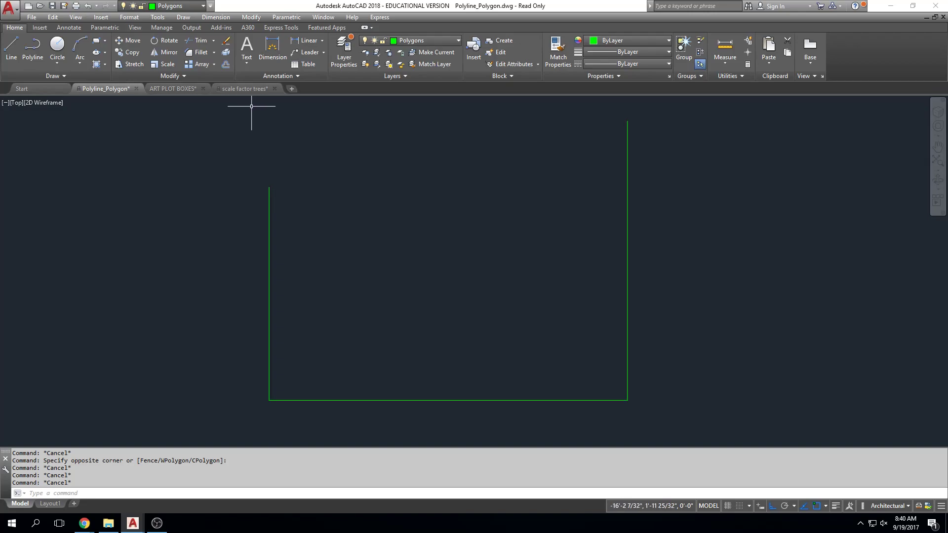
click(225, 65)
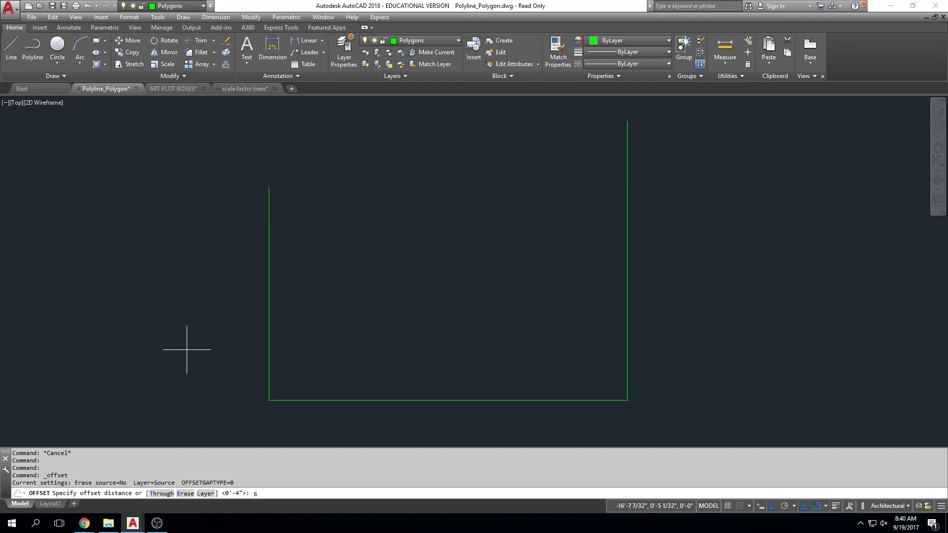
text(6)
key(Return)
scroll(186, 350, down, 3)
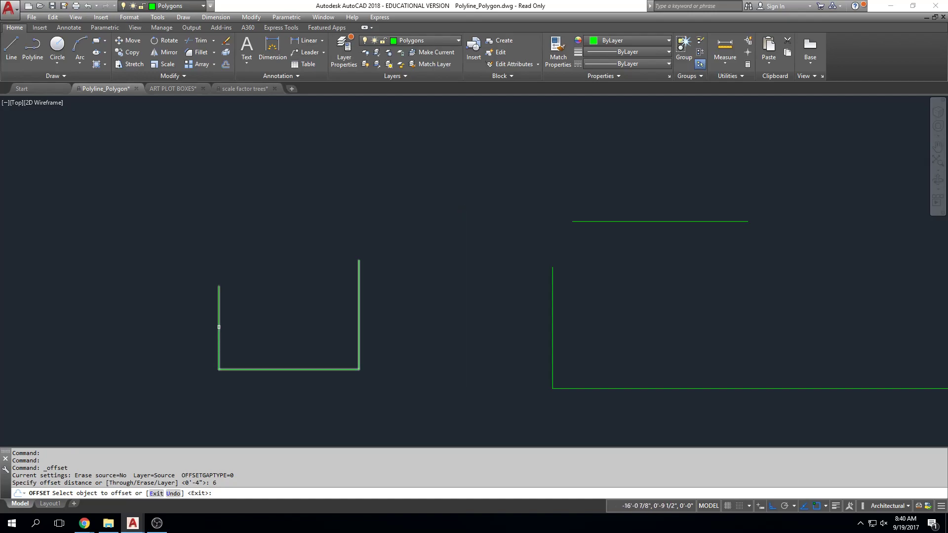
click(219, 327)
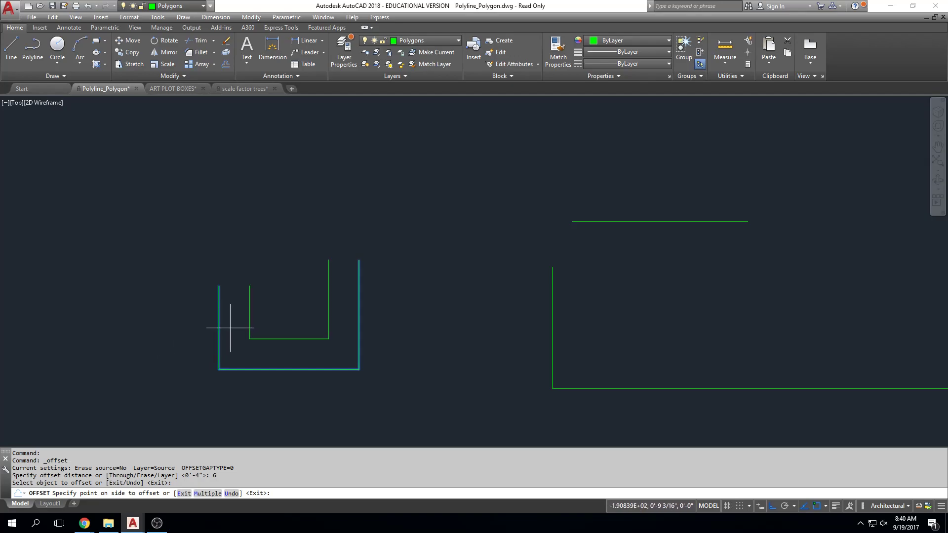
click(177, 334)
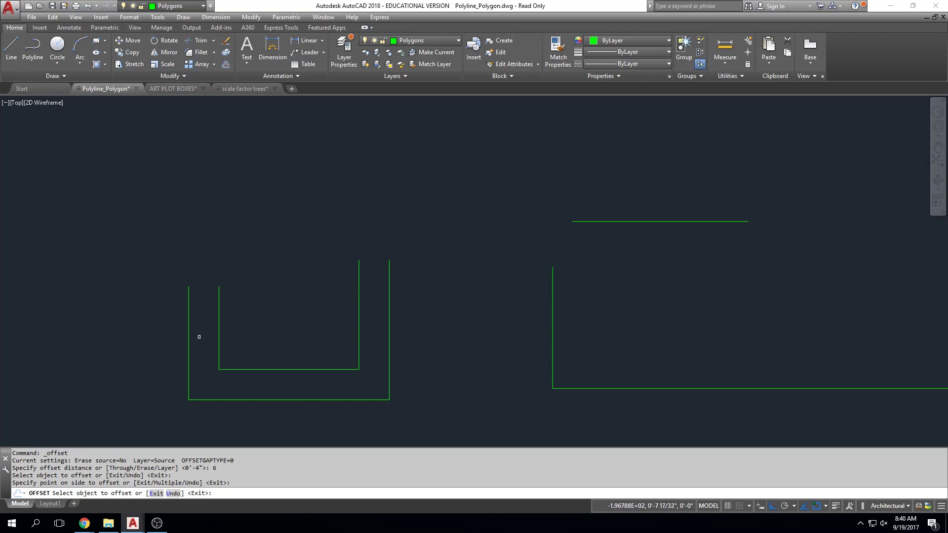
Step: Offset the outermost U-shaped polyline outward three more times at the same distance, each time from the newest copy
scroll(200, 335, down, 1)
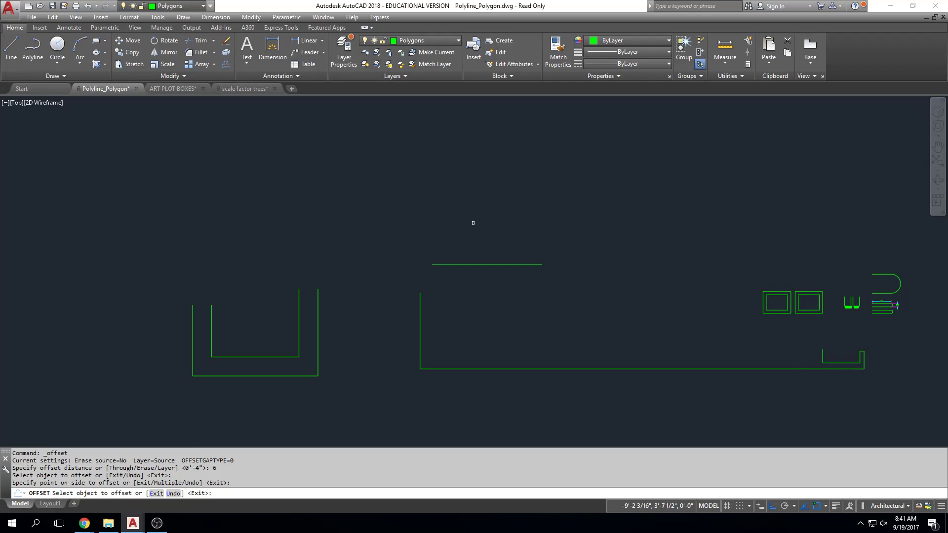
click(192, 326)
click(163, 325)
click(174, 329)
click(148, 328)
click(152, 327)
click(130, 327)
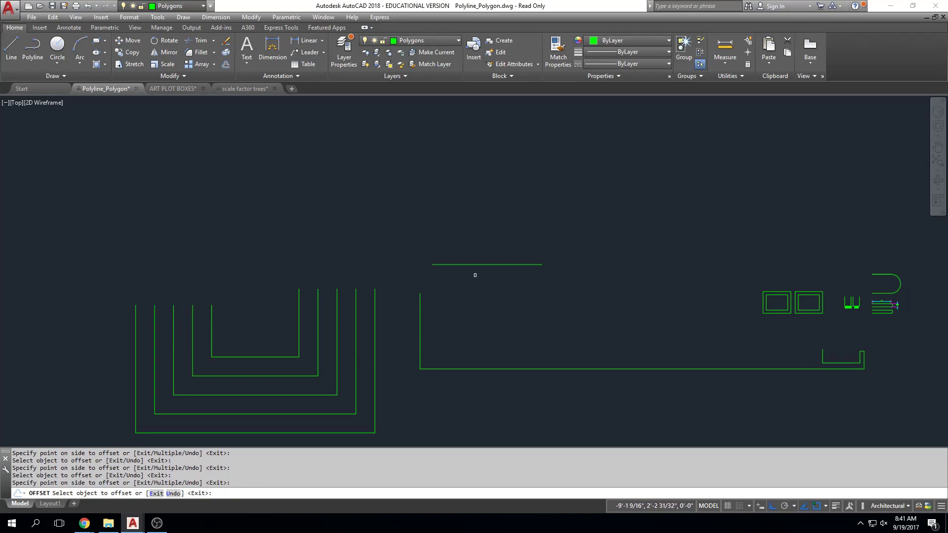
key(Escape)
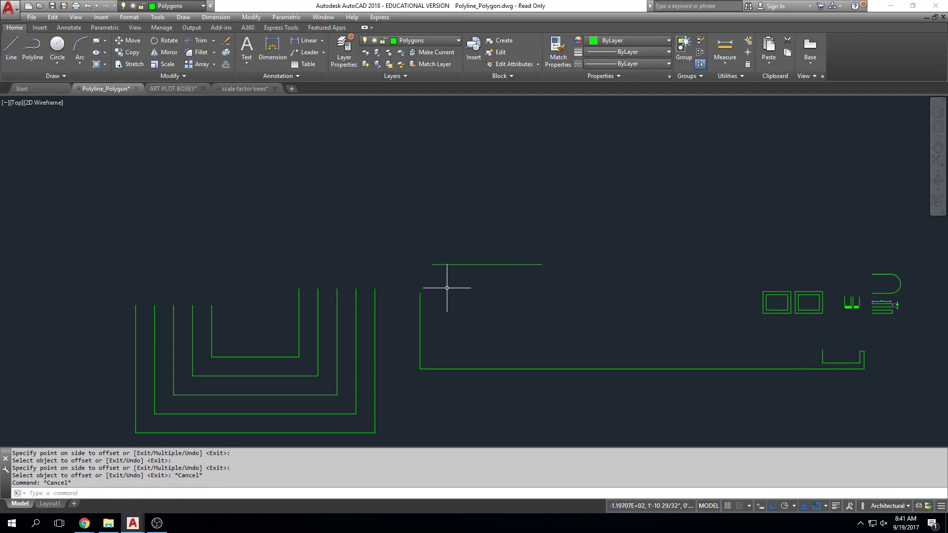
scroll(433, 286, down, 4)
scroll(478, 285, up, 2)
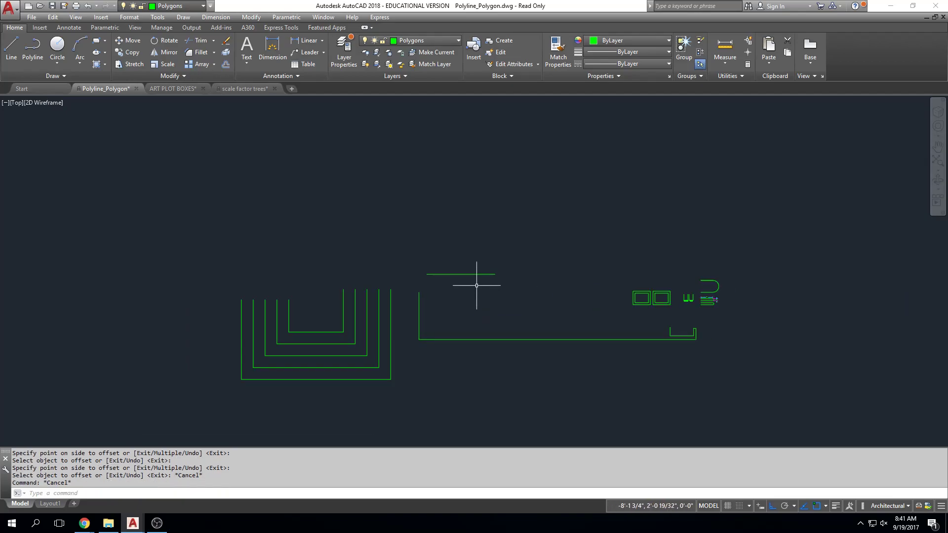
scroll(480, 274, up, 1)
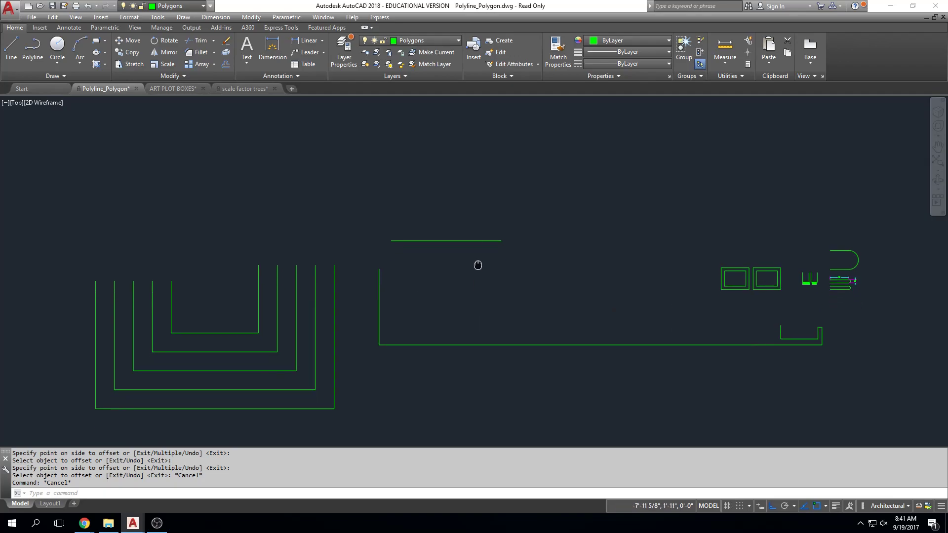
scroll(495, 247, up, 1)
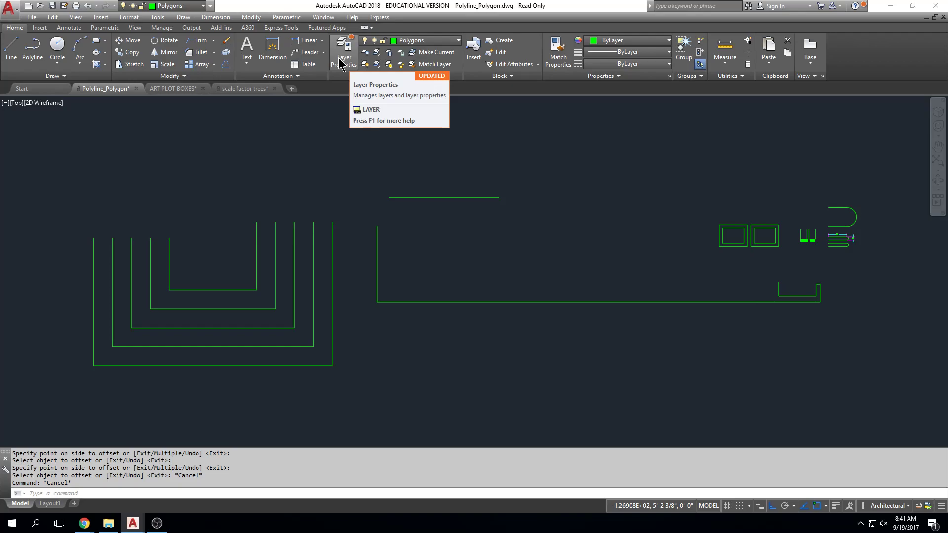
Step: Add two new layers in the Layer Properties Manager, keeping the first one's default name and naming the second A-WALL
click(344, 52)
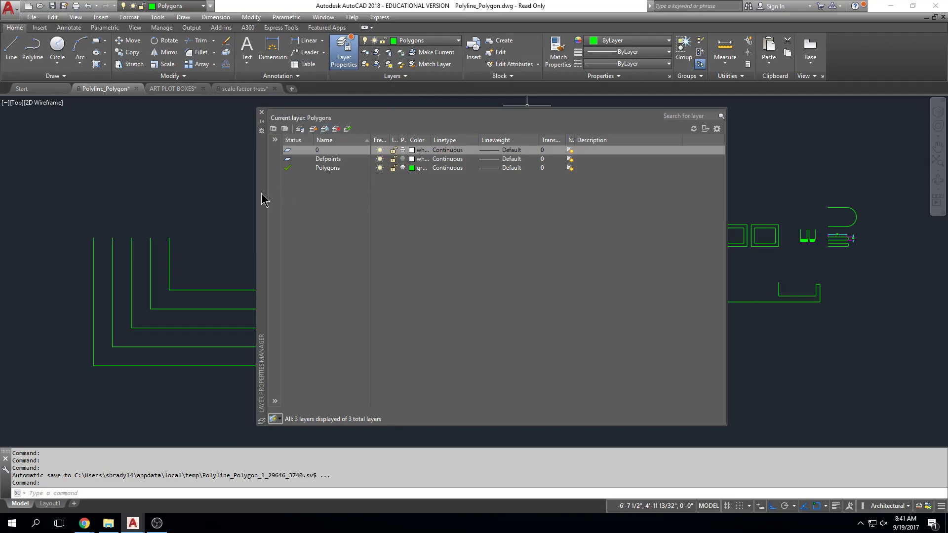
drag(261, 194, 242, 189)
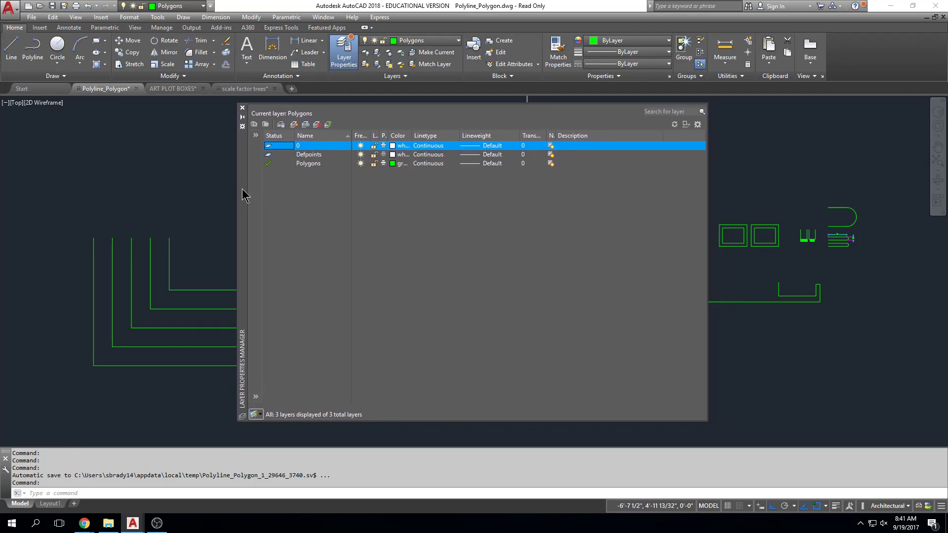
click(294, 125)
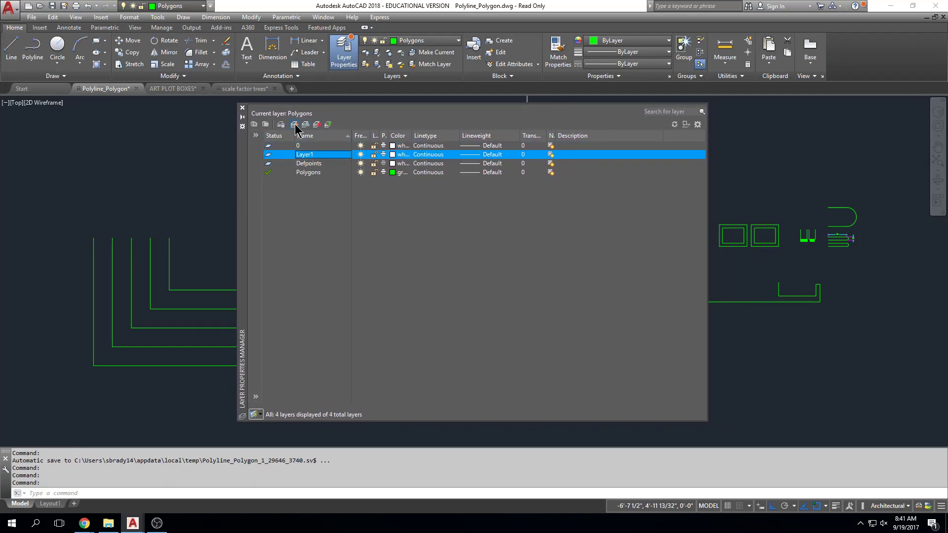
click(294, 125)
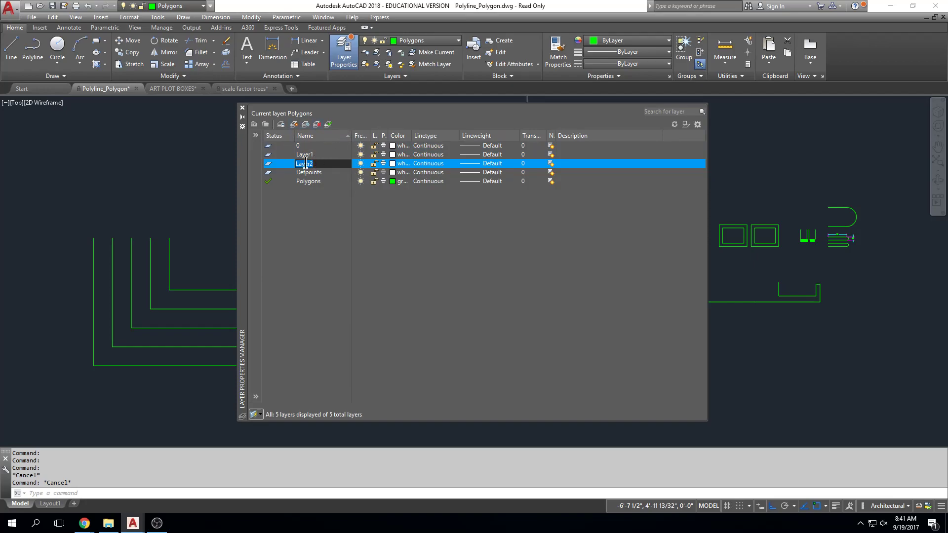
text(wall)
text(ALL)
key(Return)
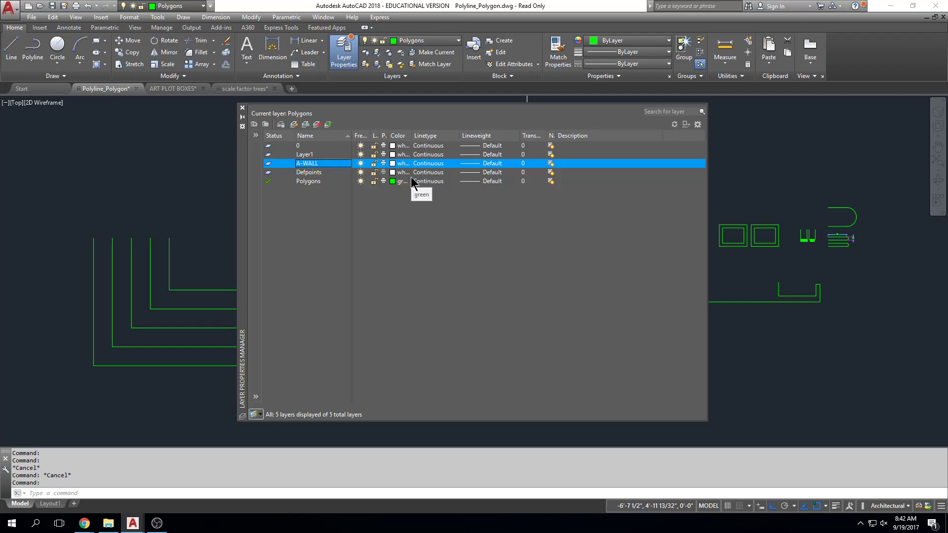
Step: Set the A-WALL layer's color to red in the Layer Properties Manager
click(401, 164)
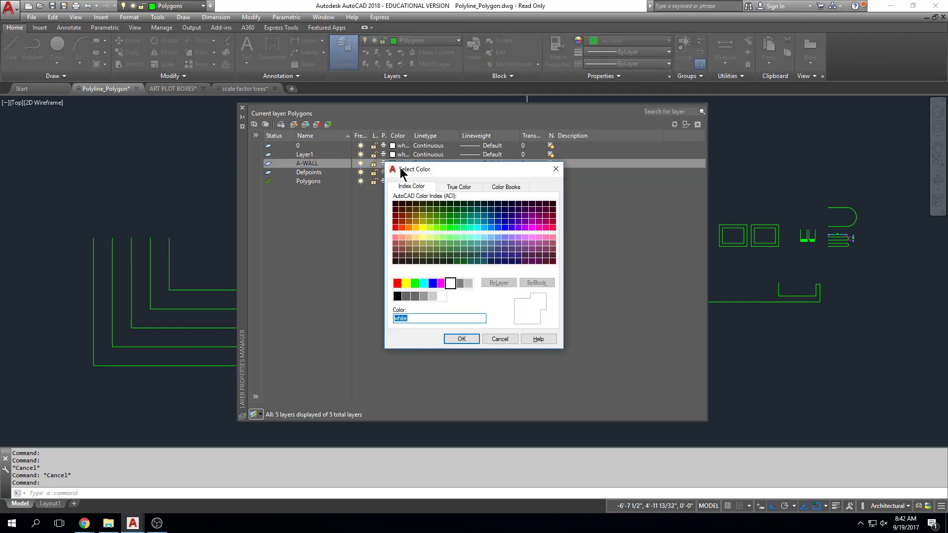
click(397, 284)
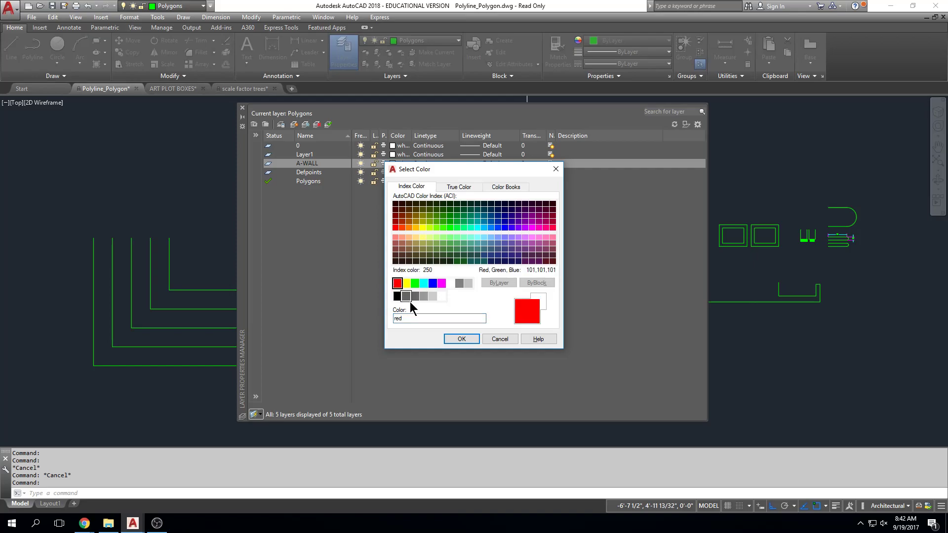
click(459, 339)
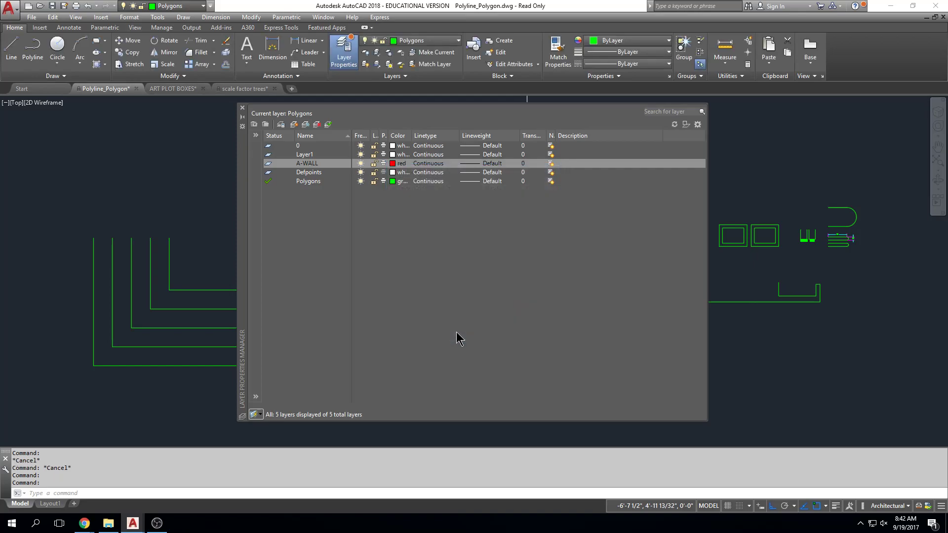
Step: Load the HIDDEN linetype from acad.lin and assign it to the A-WALL layer
click(425, 167)
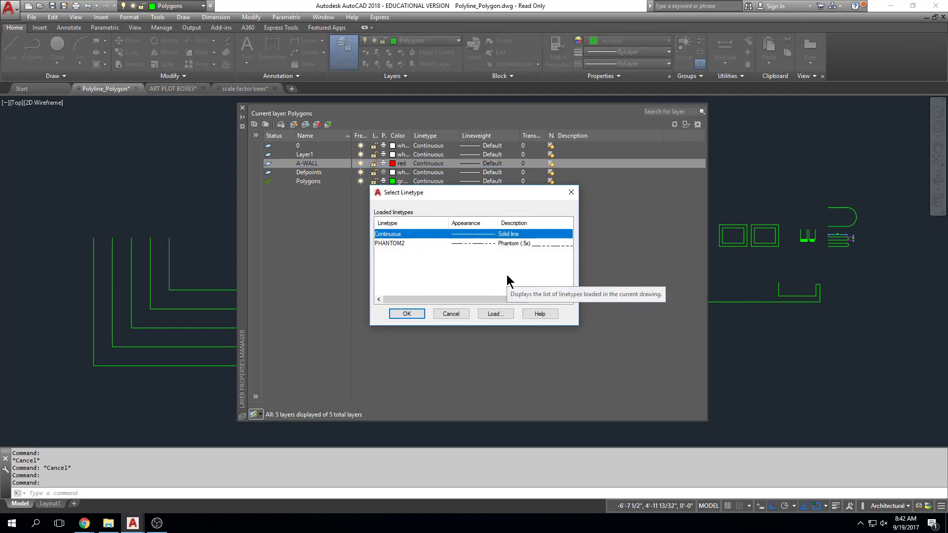
click(495, 315)
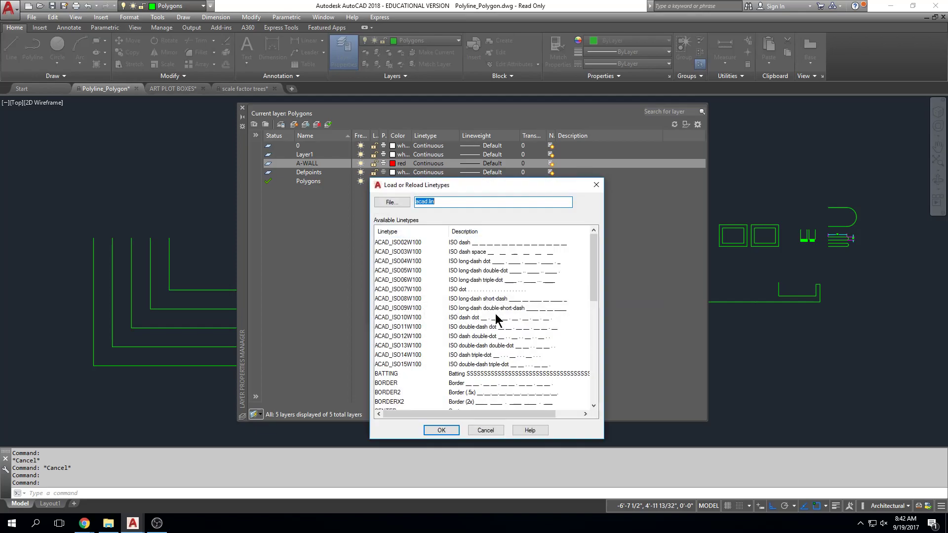
drag(593, 251, 588, 351)
click(385, 327)
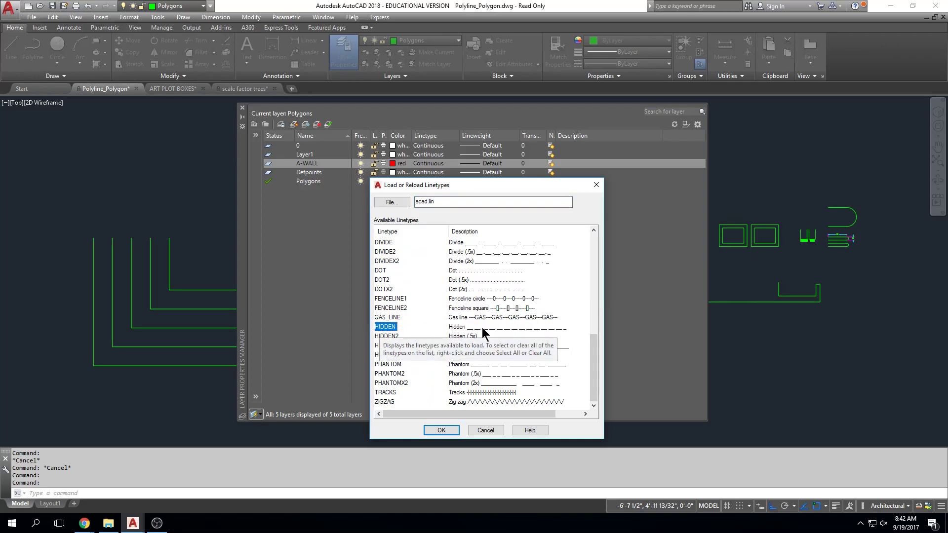
click(444, 430)
click(485, 244)
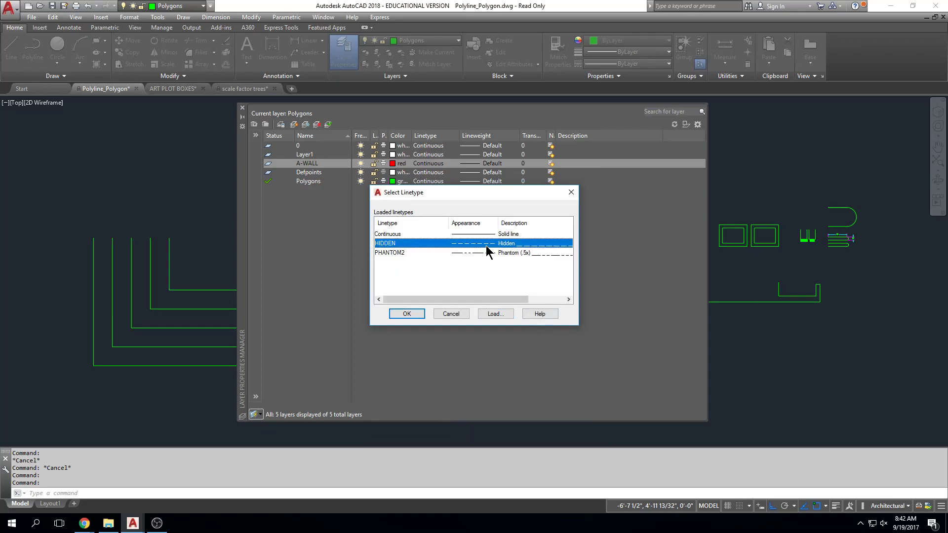
click(406, 314)
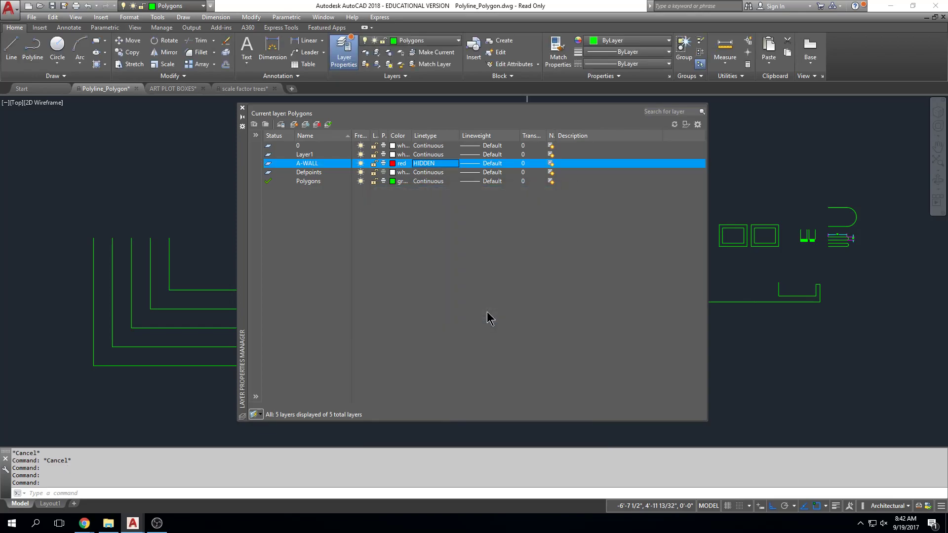
Step: Rename Layer1 to A-PROP
click(304, 155)
click(308, 156)
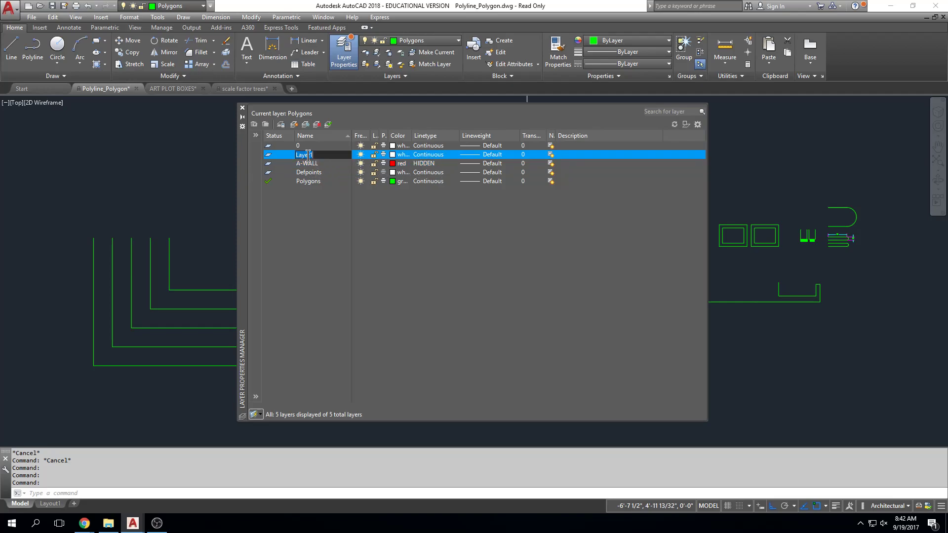
text(A-PROP)
key(Return)
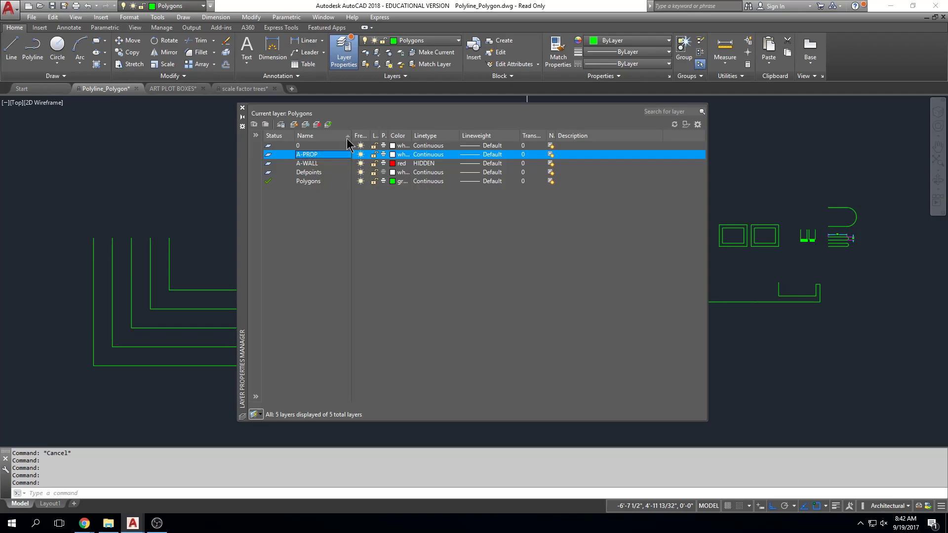
Step: Load the DASHDOTX2 linetype, assign it to the A-PROP layer and close the Layer Properties Manager
click(423, 155)
click(488, 310)
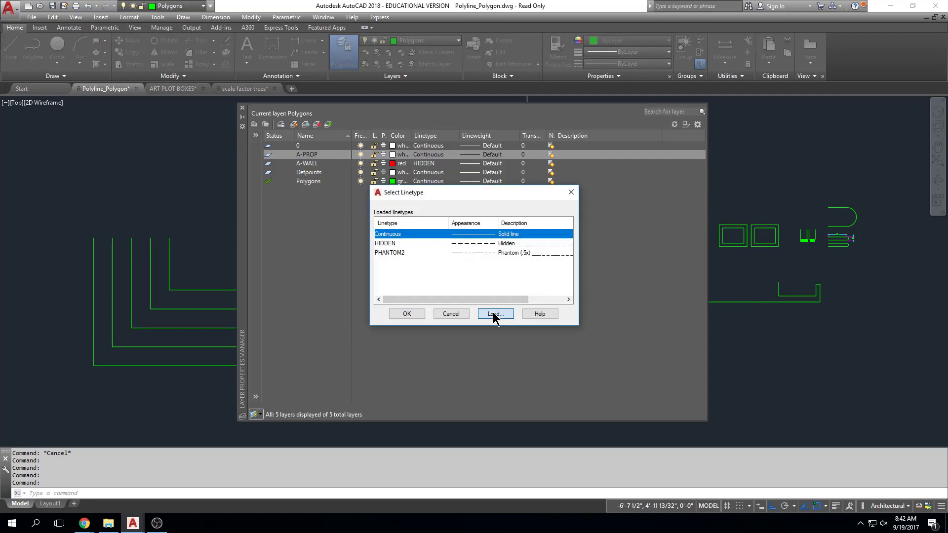
drag(594, 263, 594, 302)
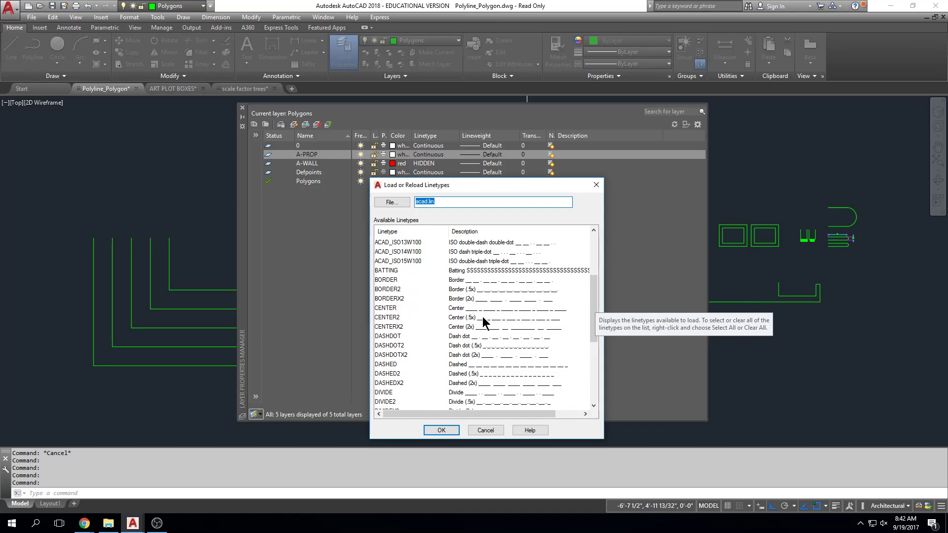
click(482, 311)
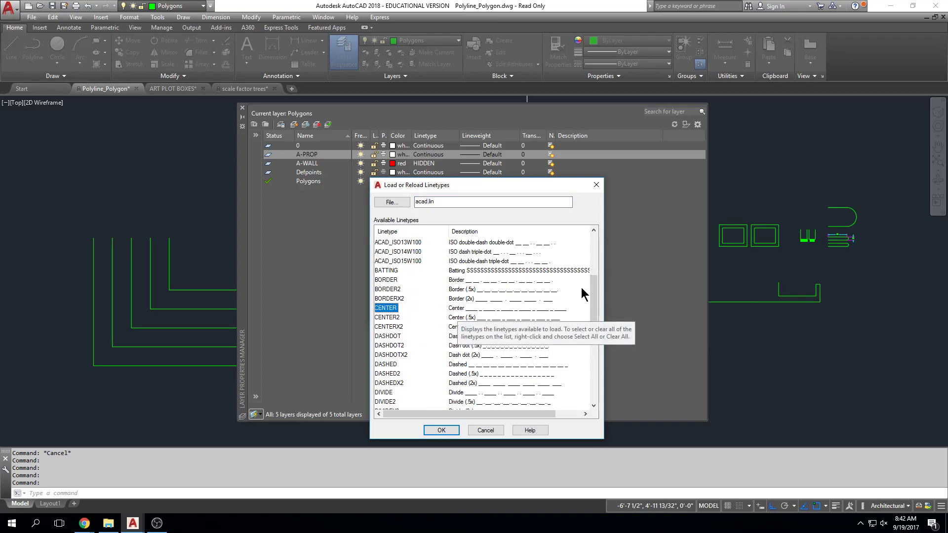
mouse_move(594, 289)
mouse_down()
mouse_move(597, 367)
mouse_move(594, 298)
mouse_up()
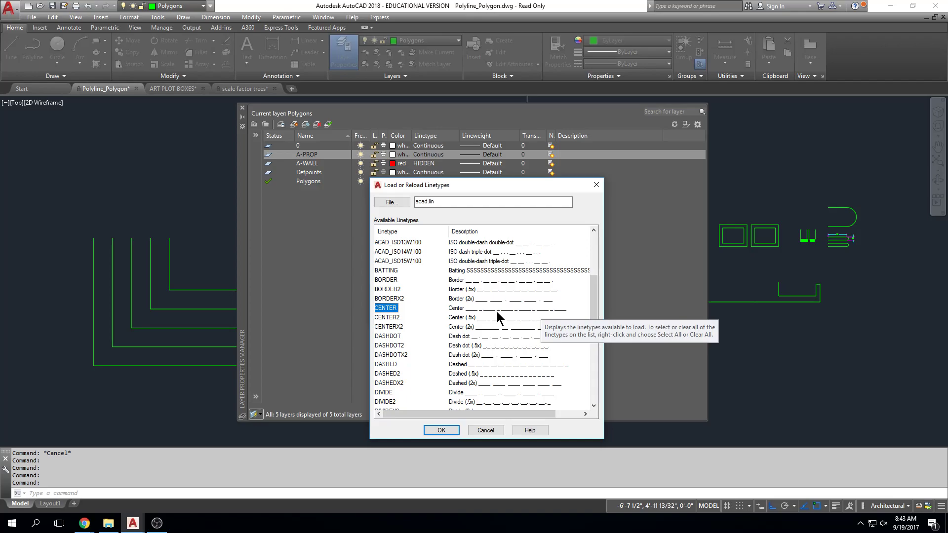
click(457, 357)
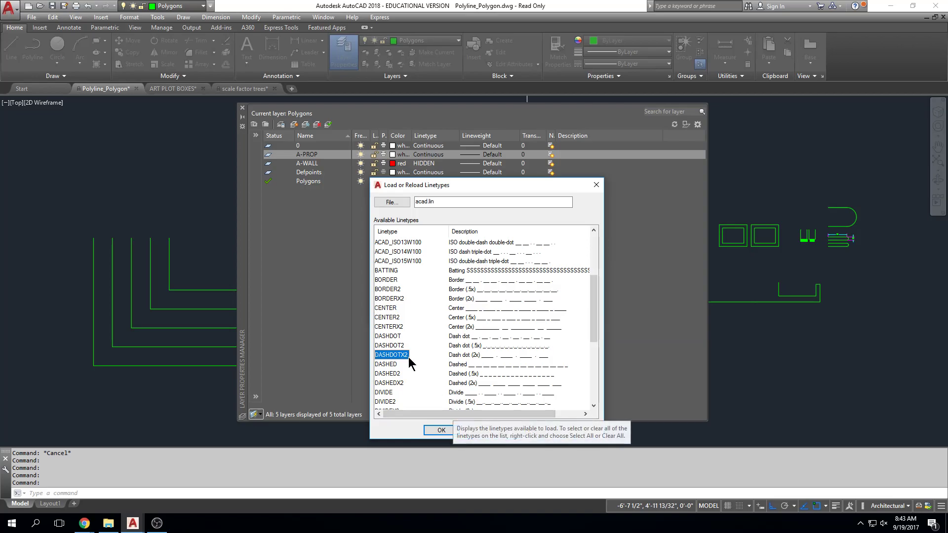
click(441, 430)
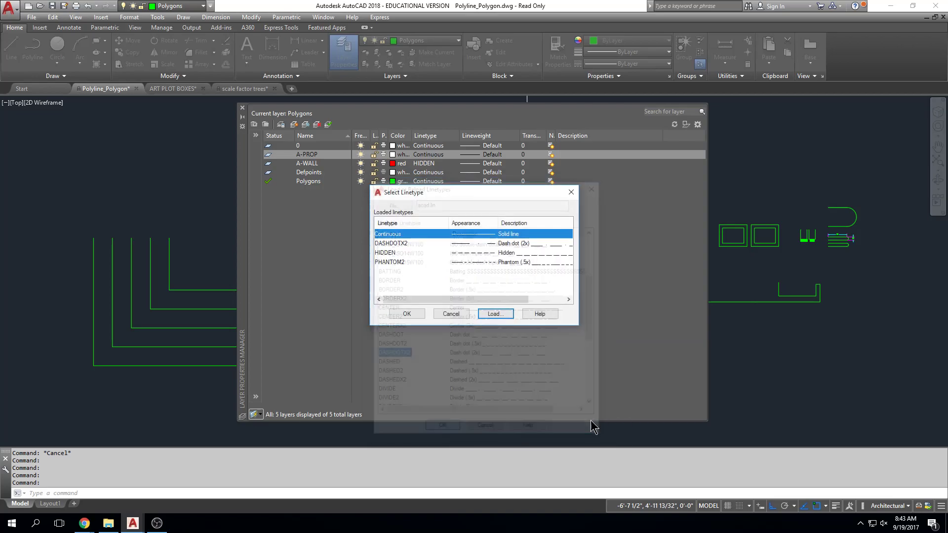
click(501, 244)
click(398, 312)
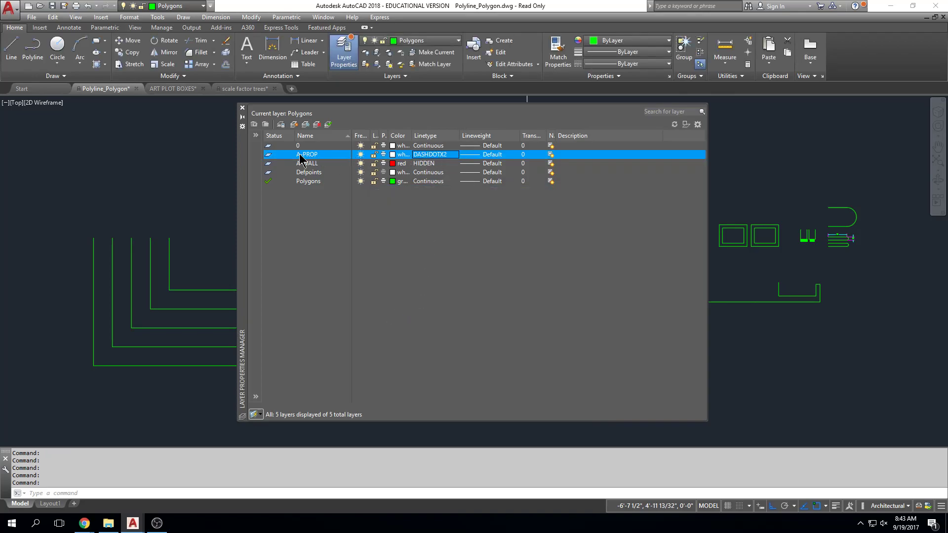
click(242, 108)
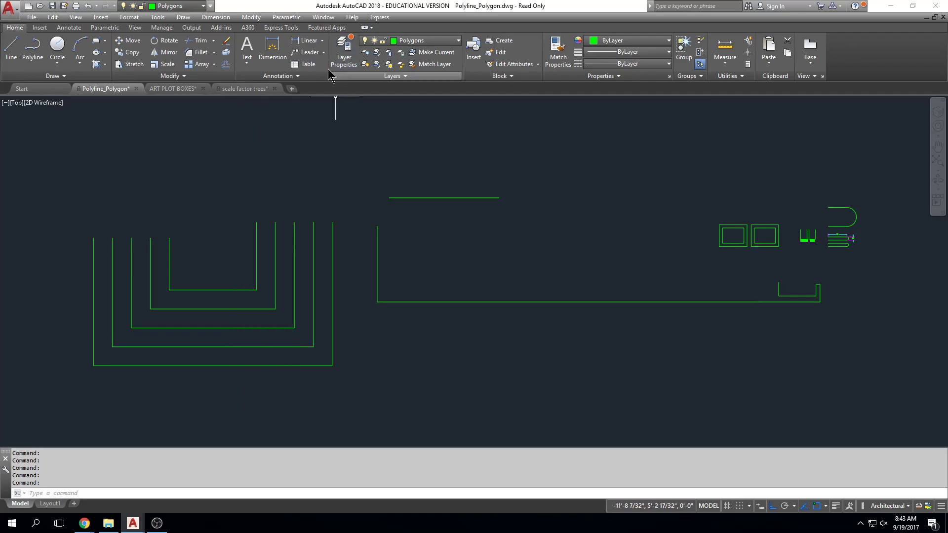
Step: Make A-PROP the current layer and draw a long horizontal single-segment polyline in the empty area below the green polylines
click(32, 47)
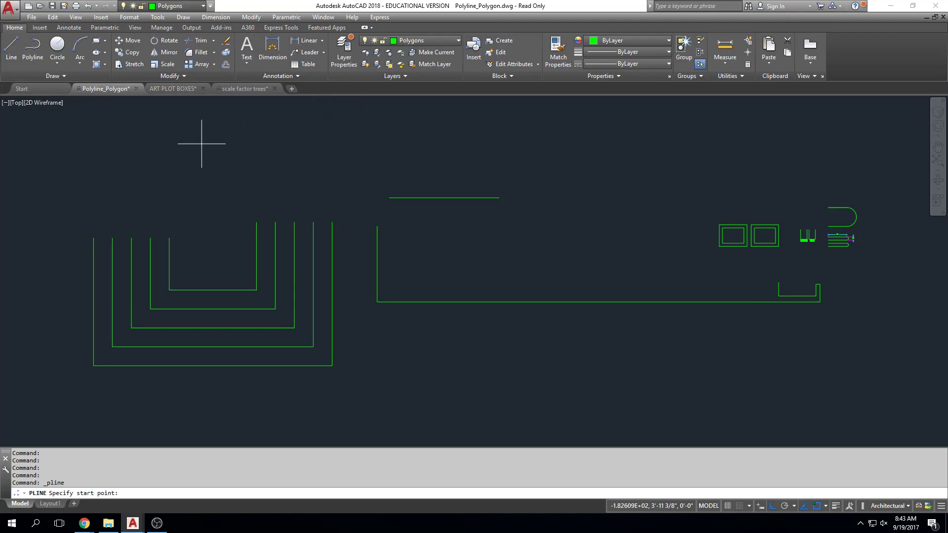
scroll(268, 145, down, 4)
click(436, 39)
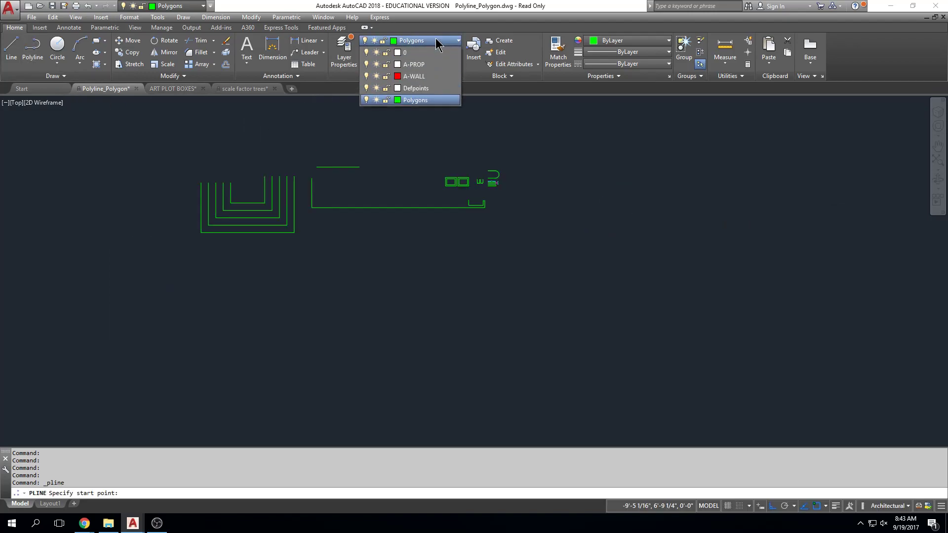
click(437, 74)
click(33, 47)
scroll(233, 304, down, 1)
click(176, 300)
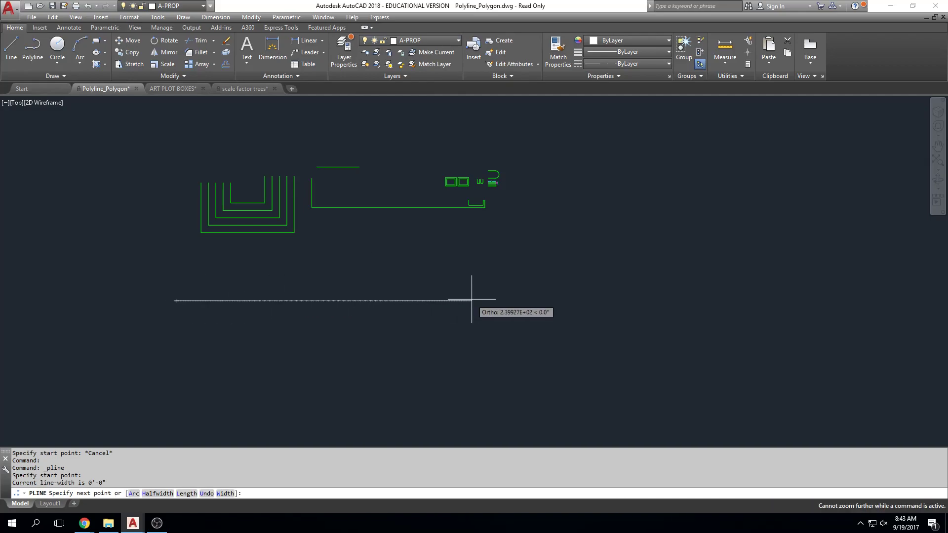
key(Escape)
key(Escape)
Step: Examine the linetype pattern of the new A-PROP polyline up close and at full length
scroll(534, 308, up, 4)
scroll(526, 288, up, 2)
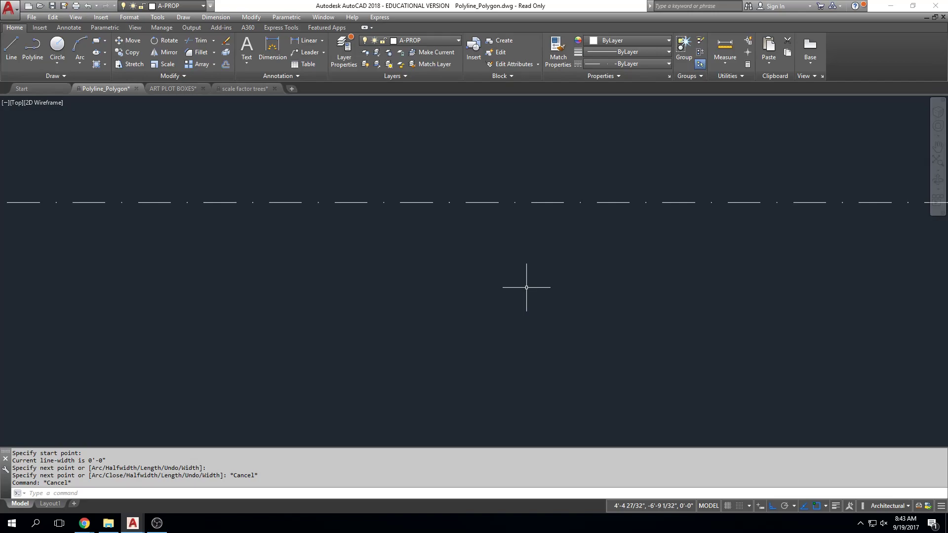
click(553, 155)
click(507, 228)
scroll(499, 260, down, 3)
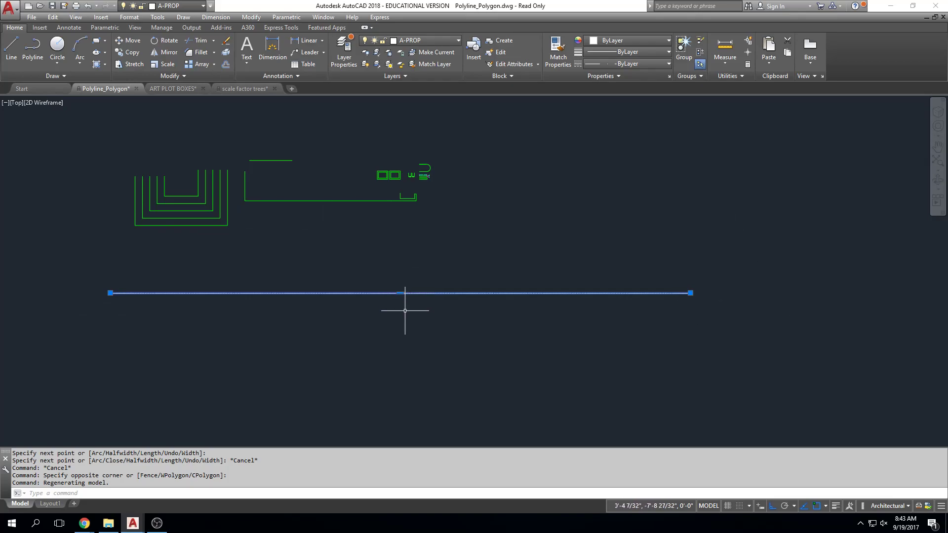
scroll(402, 316, up, 3)
scroll(403, 265, up, 4)
scroll(413, 165, up, 2)
middle_drag(414, 148, 414, 203)
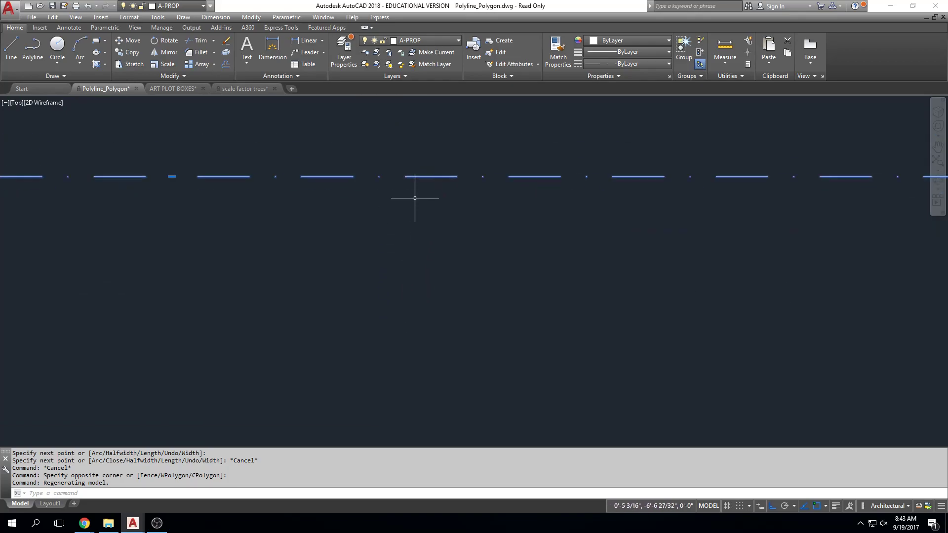
key(Escape)
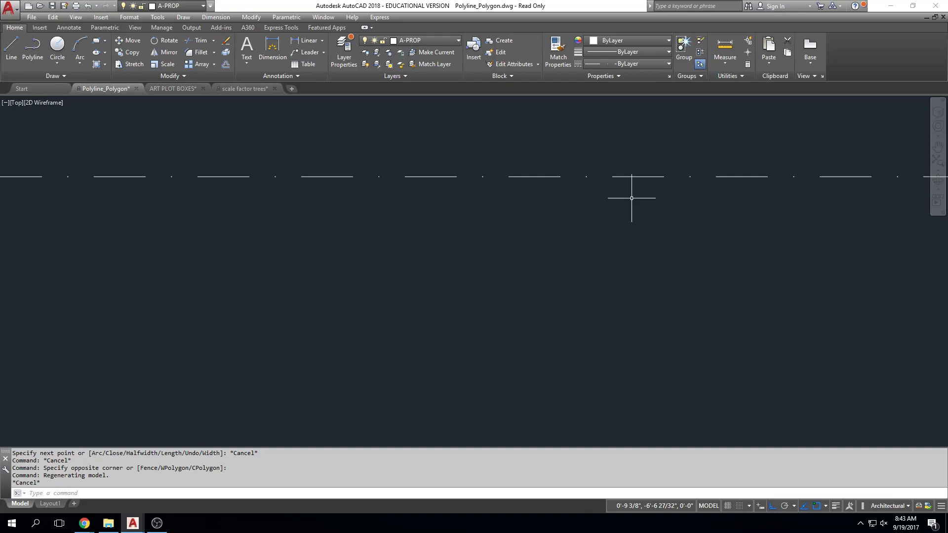
scroll(572, 157, down, 2)
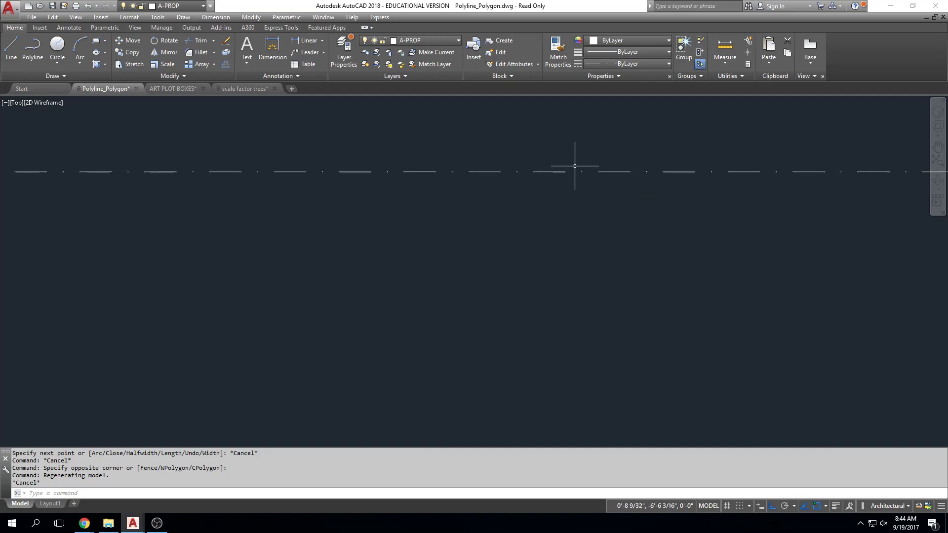
click(554, 170)
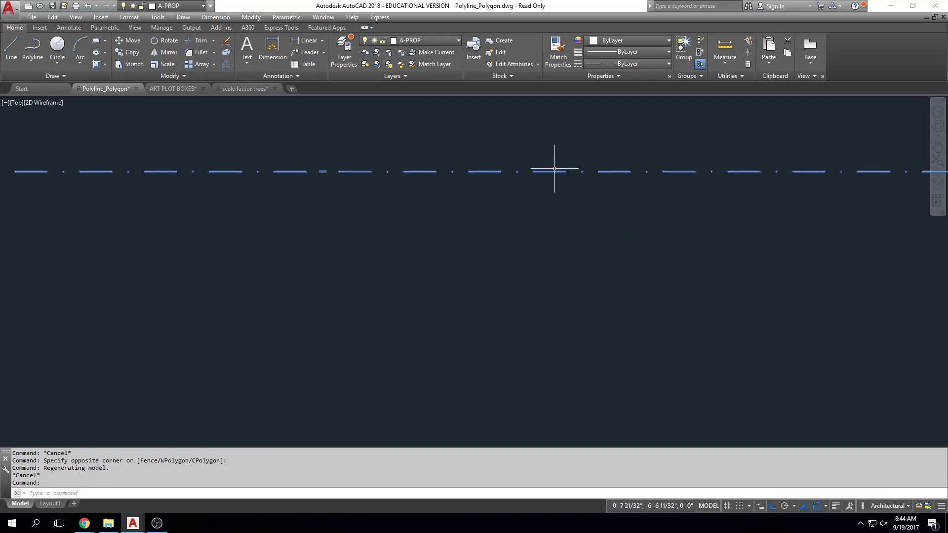
scroll(628, 190, down, 7)
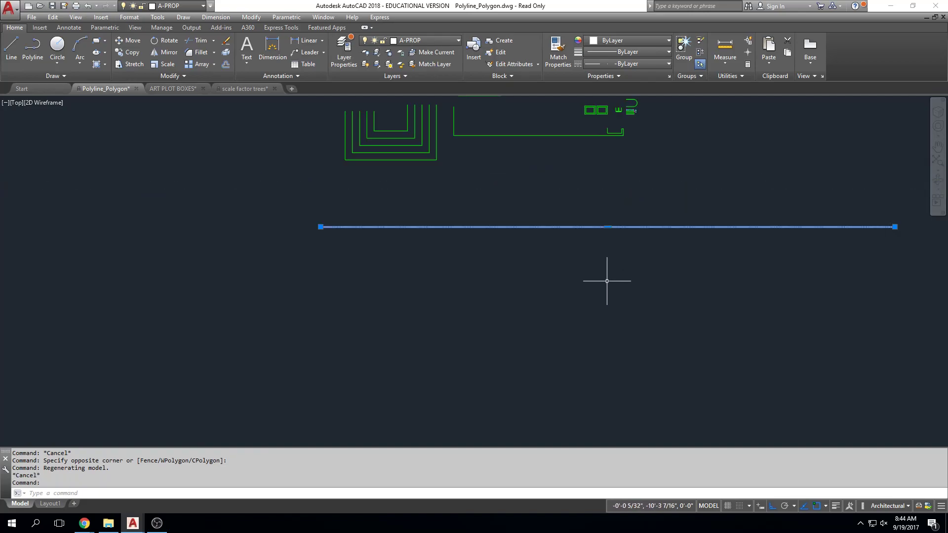
key(Escape)
key(Escape)
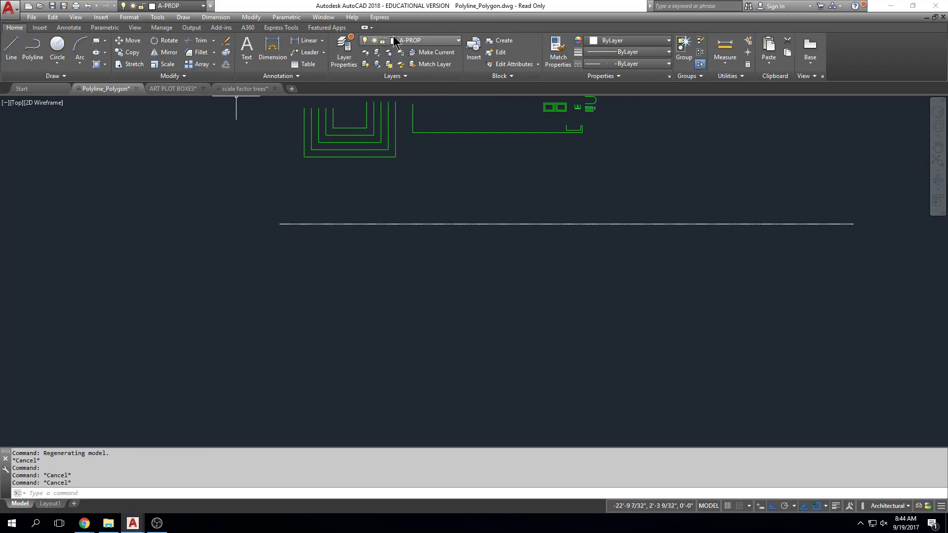
Step: Make A-WALL the current layer and check its color and linetype in the Layer Properties Manager
click(458, 40)
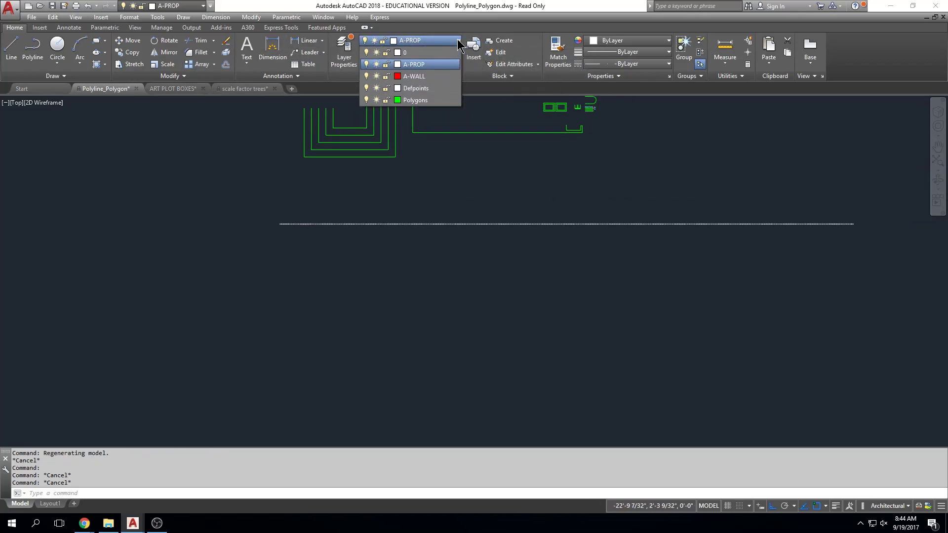
click(442, 76)
click(348, 63)
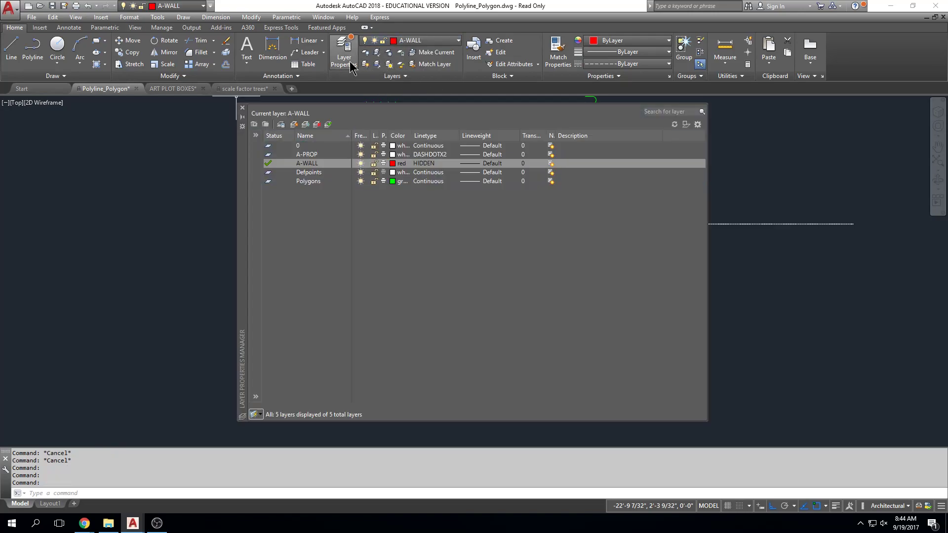
click(350, 52)
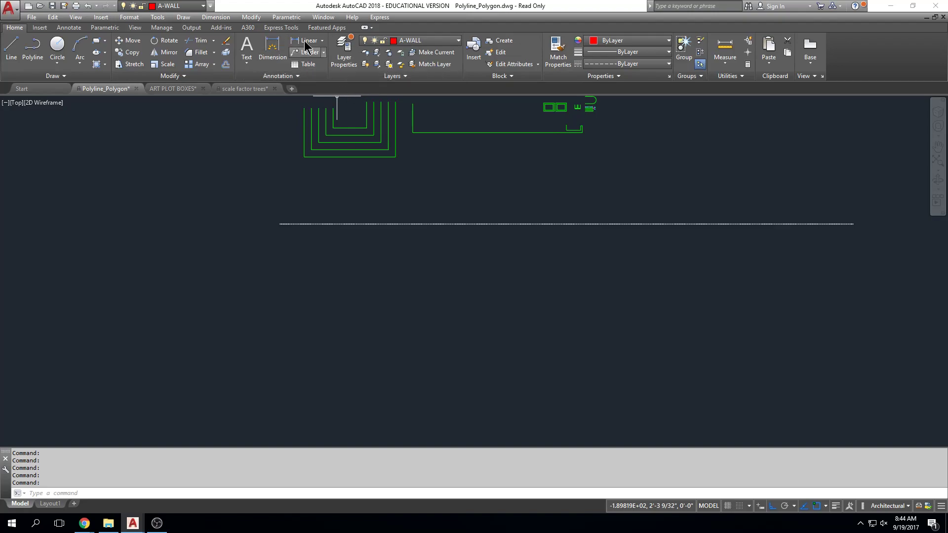
Step: Draw a horizontal line on A-WALL a short distance below the A-PROP polyline, spanning the same length
click(14, 69)
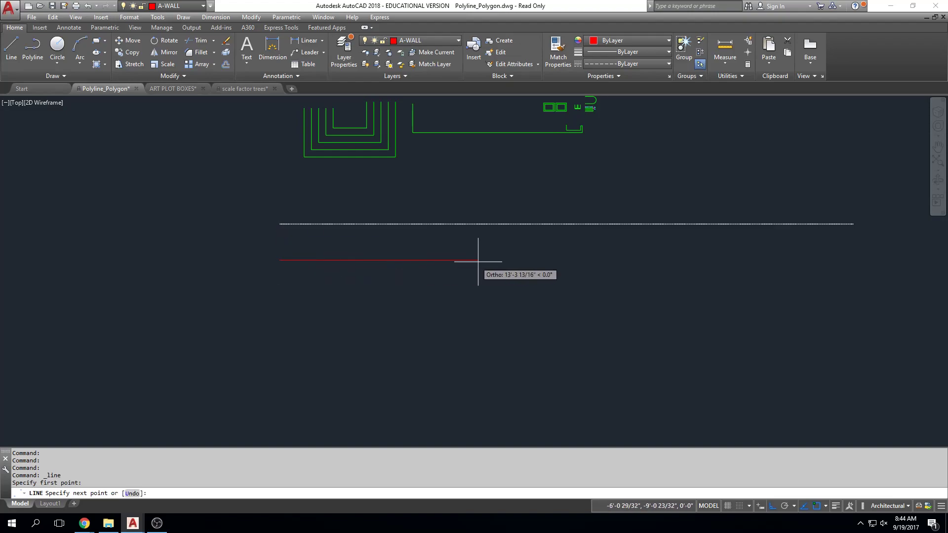
click(854, 258)
key(Escape)
Step: Examine how the linetype of the red A-WALL line displays close up and from afar, compared with the A-PROP polyline
scroll(866, 258, up, 4)
middle_drag(742, 303, 634, 305)
scroll(739, 274, up, 5)
scroll(674, 282, up, 4)
scroll(709, 286, up, 4)
scroll(771, 264, down, 6)
scroll(771, 264, down, 2)
scroll(556, 249, down, 3)
scroll(613, 229, down, 2)
middle_drag(613, 228, 602, 276)
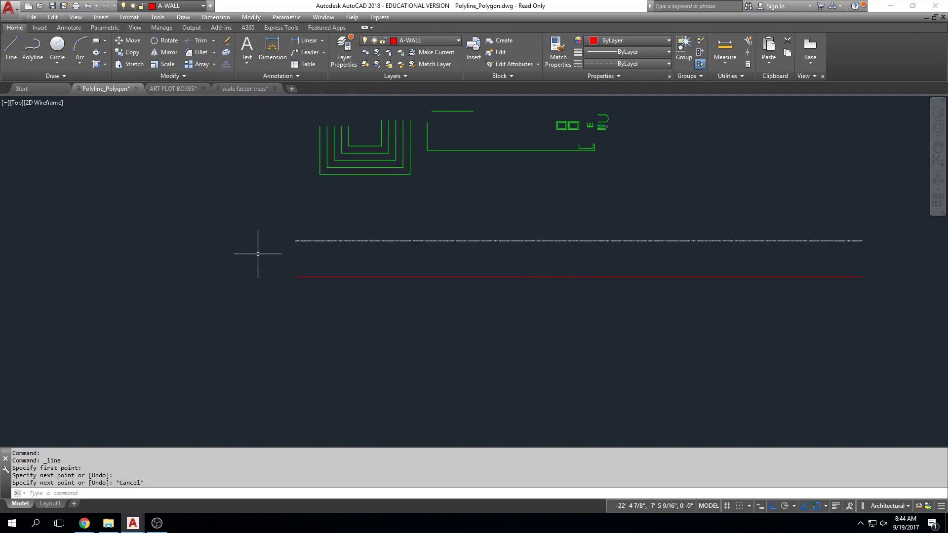
scroll(269, 263, up, 2)
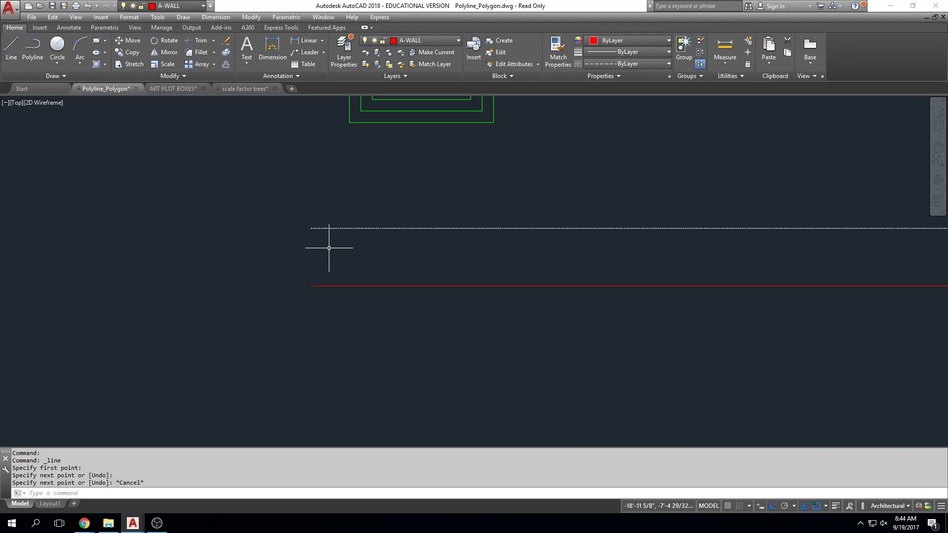
Step: Set the global linetype scale (LTSCALE) to 90 and compare how both sample lines display
scroll(328, 231, up, 3)
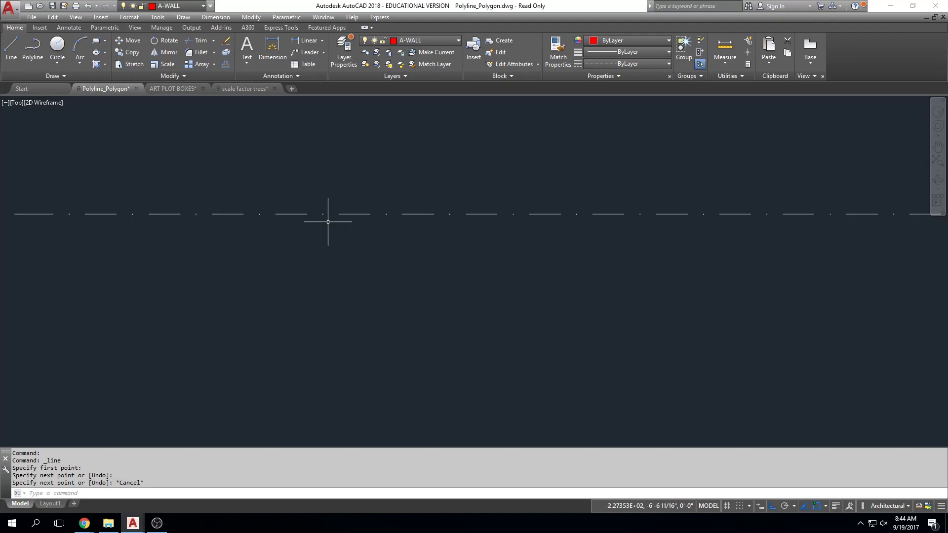
scroll(412, 200, down, 2)
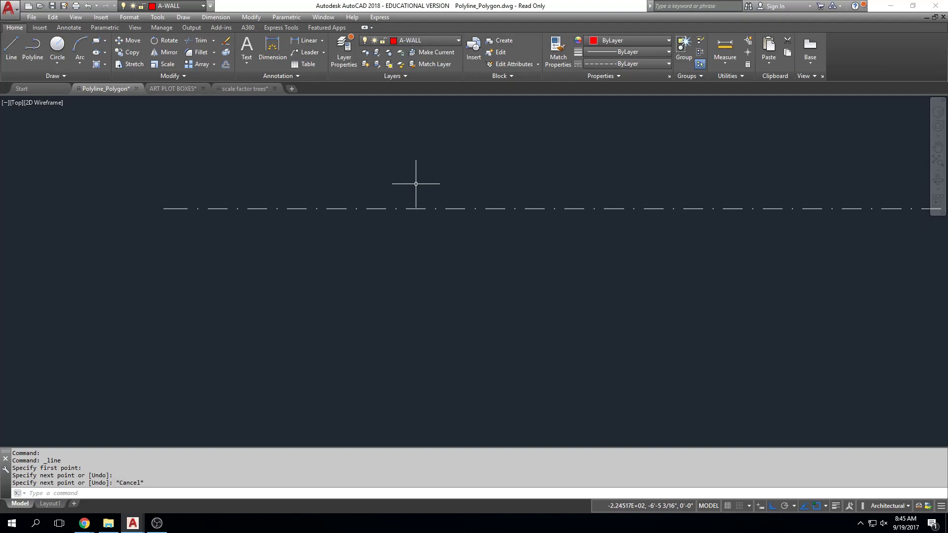
scroll(418, 176, down, 10)
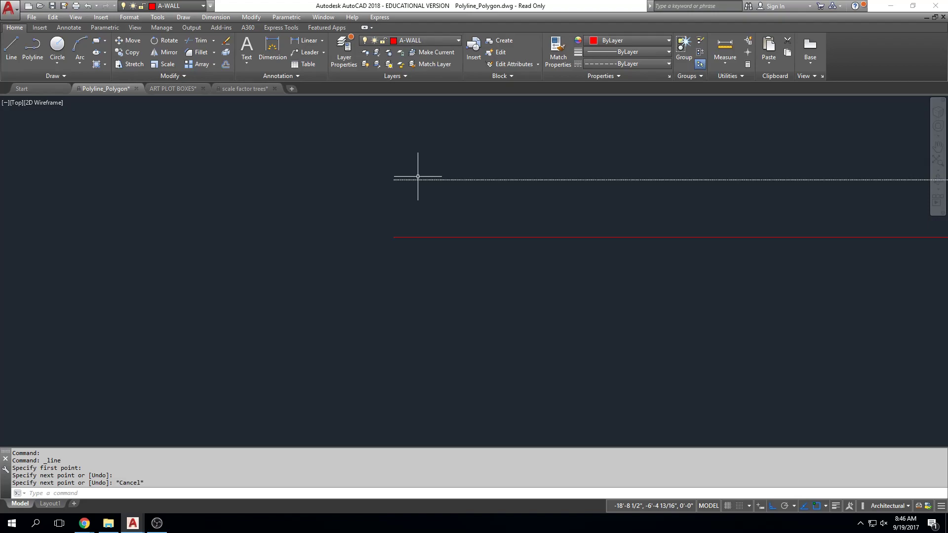
scroll(417, 176, up, 5)
middle_drag(381, 214, 380, 155)
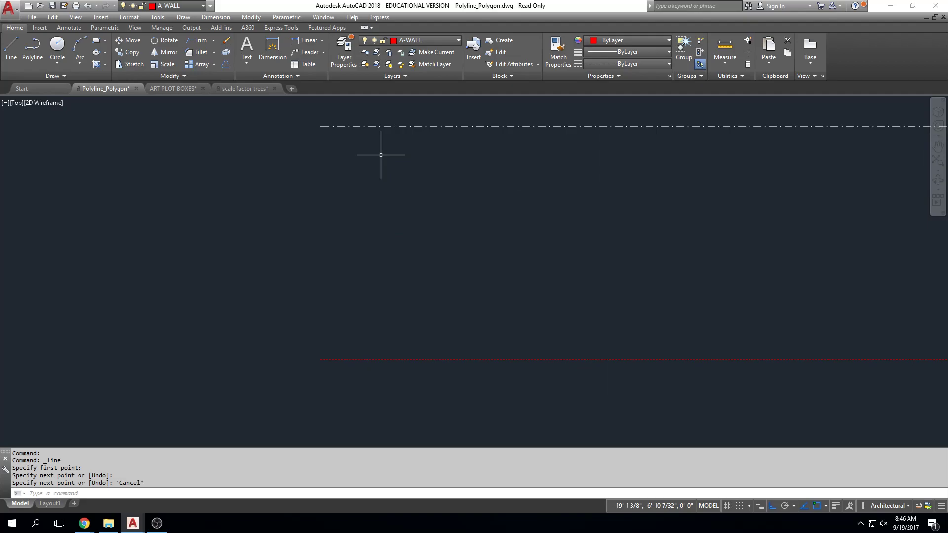
text(LTSCALE)
key(Return)
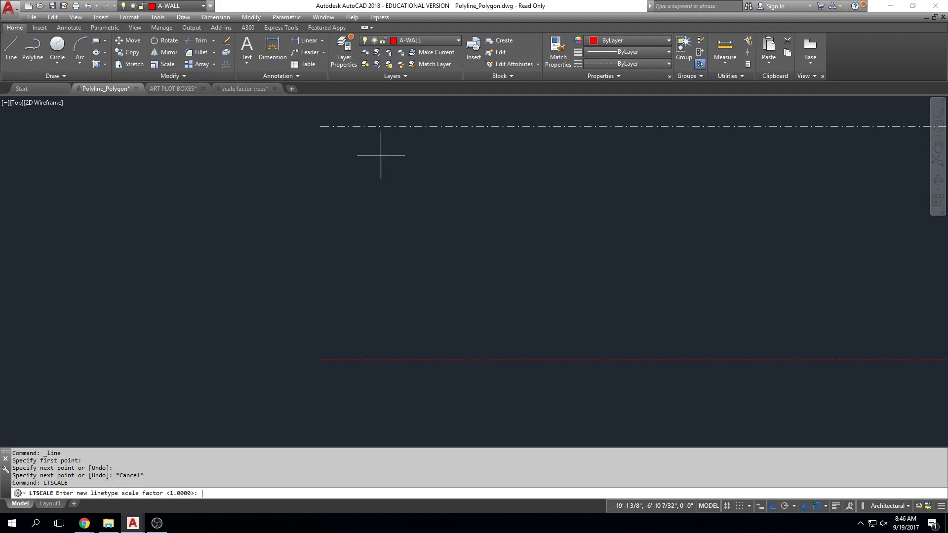
text(90)
key(Return)
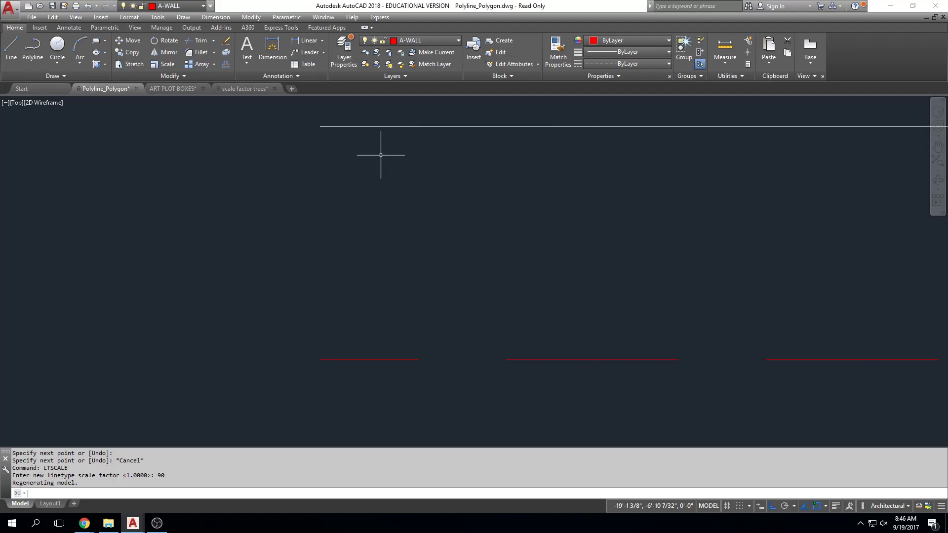
scroll(562, 197, down, 4)
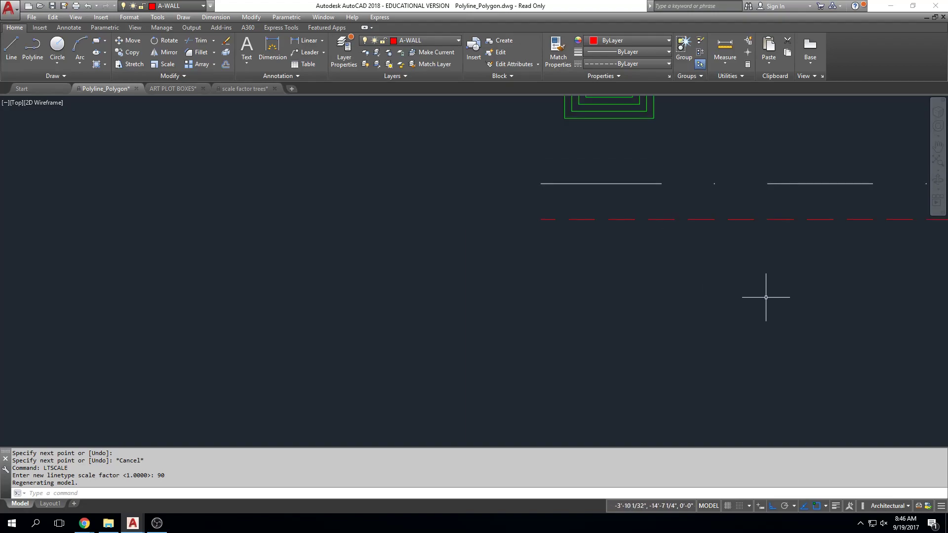
scroll(395, 321, down, 5)
scroll(414, 306, up, 3)
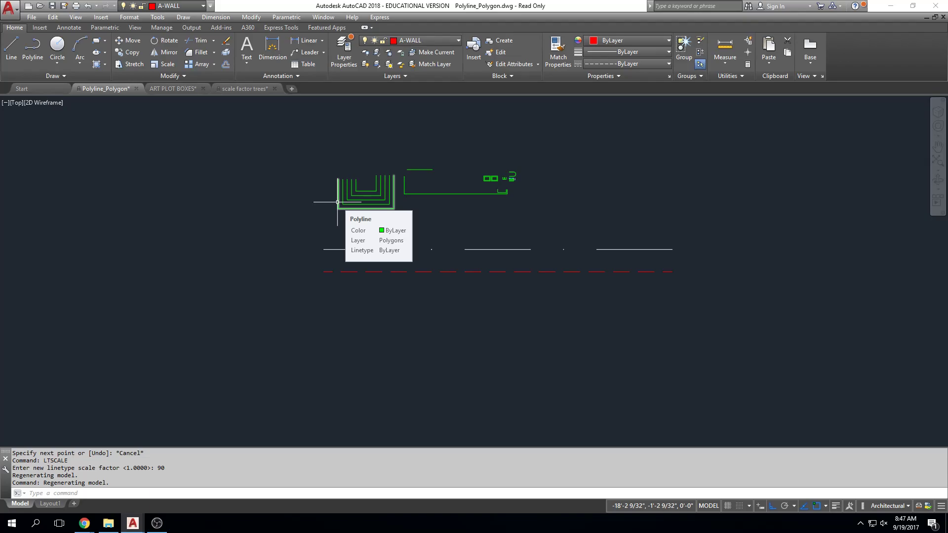
Step: Set the global linetype scale to 24 and inspect the A-PROP and A-WALL lines close up and from afar
key(Escape)
key(Escape)
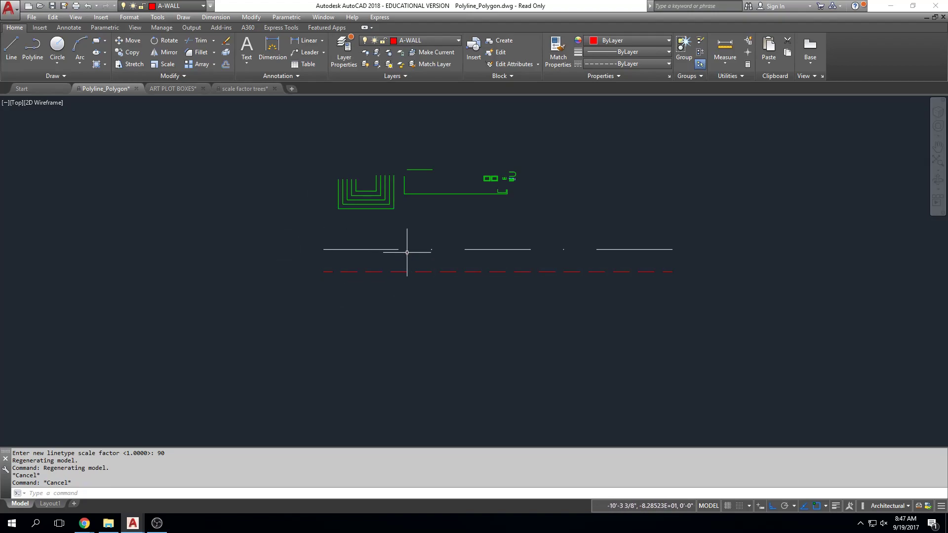
text(LTSCALE)
key(Return)
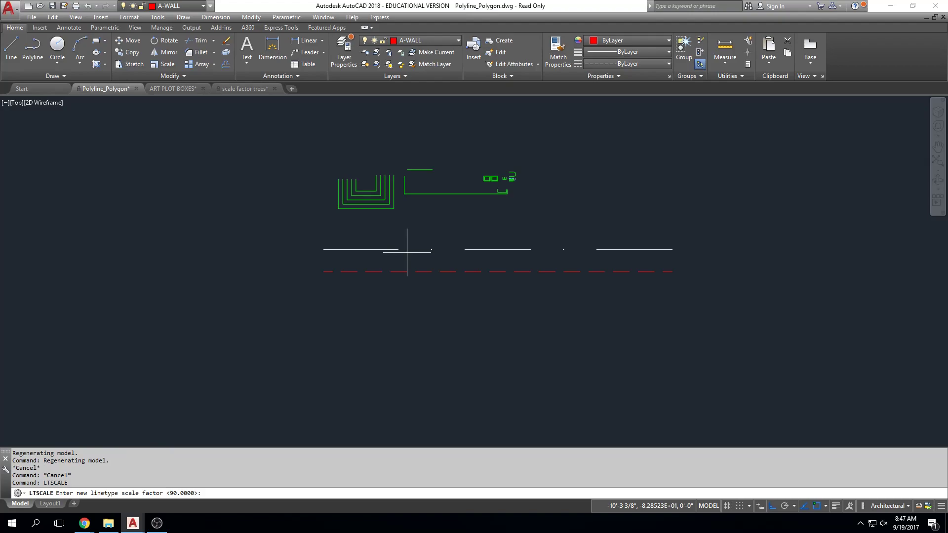
key(Return)
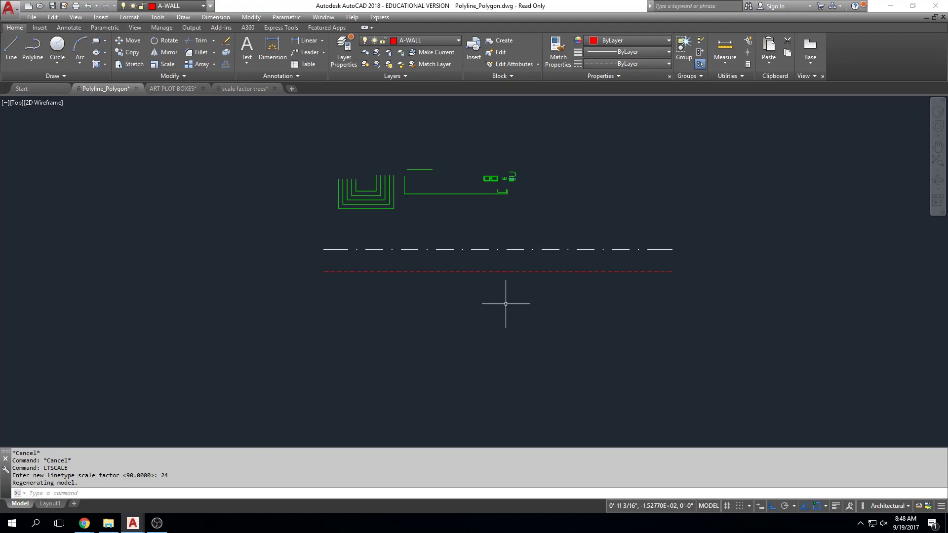
key(Escape)
scroll(327, 249, up, 4)
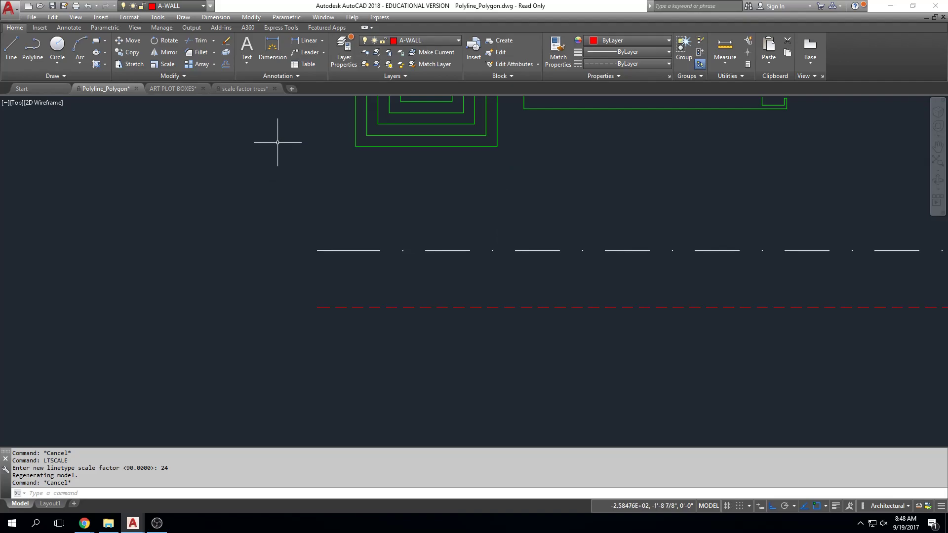
scroll(391, 267, down, 4)
scroll(390, 267, up, 4)
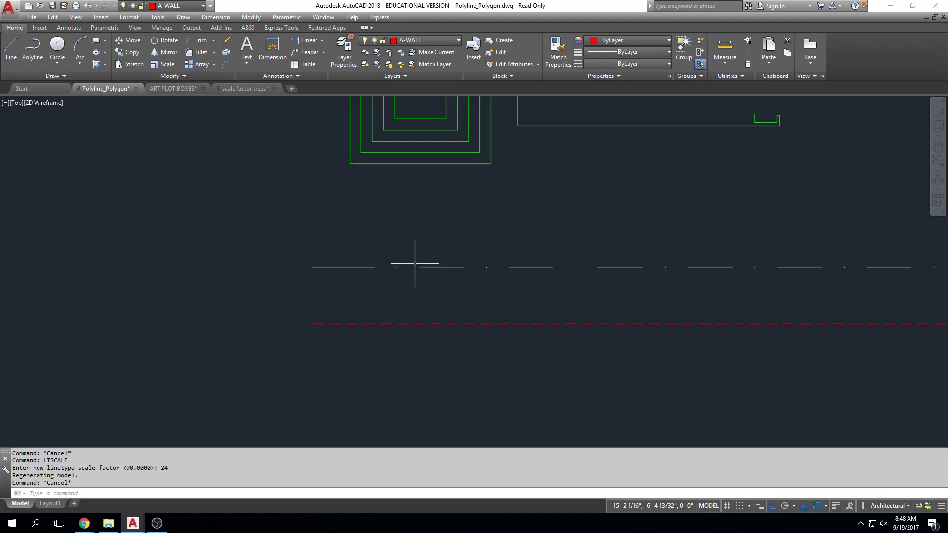
Step: Open Layout1, zoom the drawing to its extents inside the viewport, and inspect the two sample lines from paper space
click(56, 504)
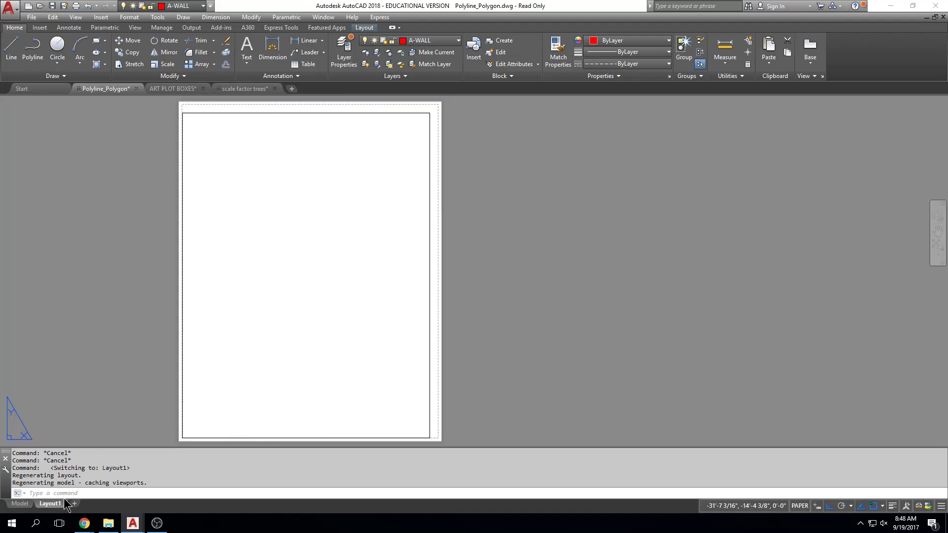
middle_drag(285, 298, 391, 275)
double_click(391, 275)
middle_click(390, 275)
middle_click(391, 275)
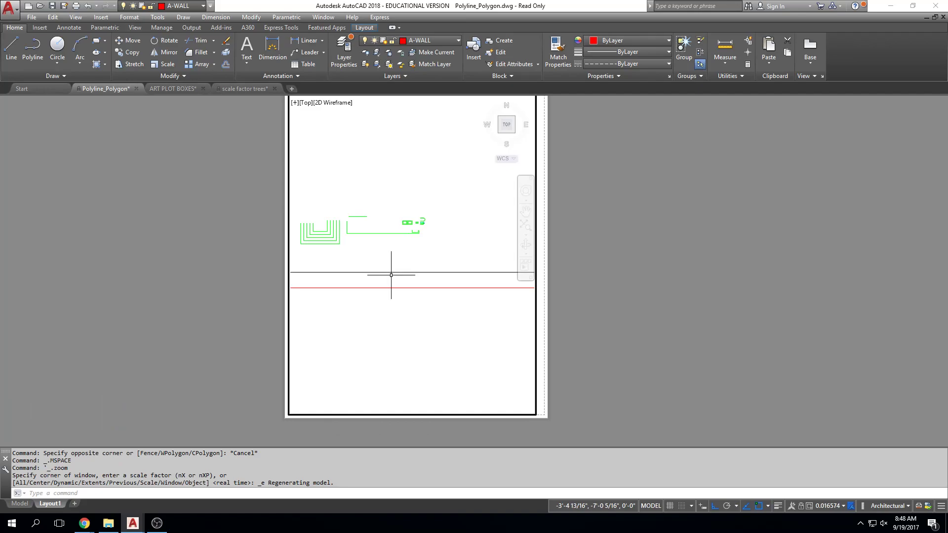
double_click(229, 269)
scroll(299, 283, up, 2)
middle_drag(343, 298, 374, 298)
scroll(323, 252, up, 6)
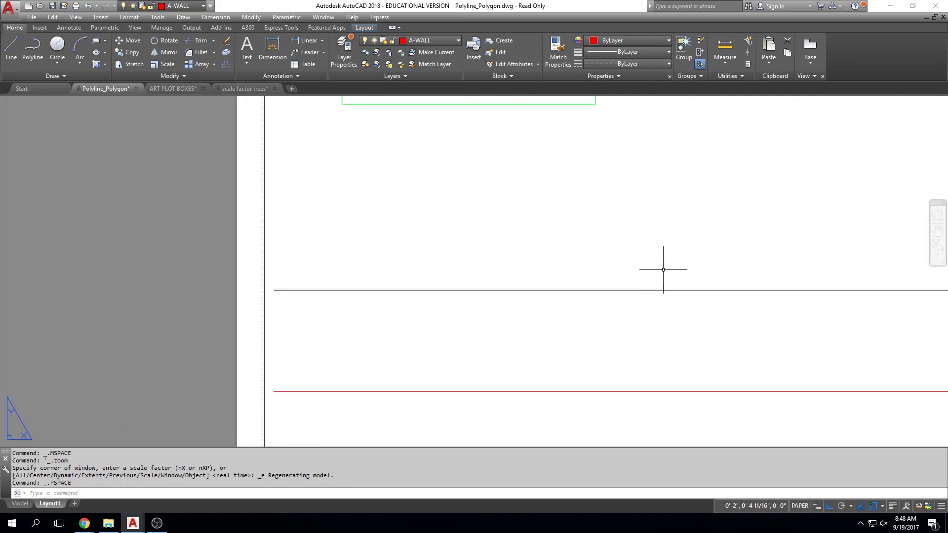
scroll(567, 249, down, 7)
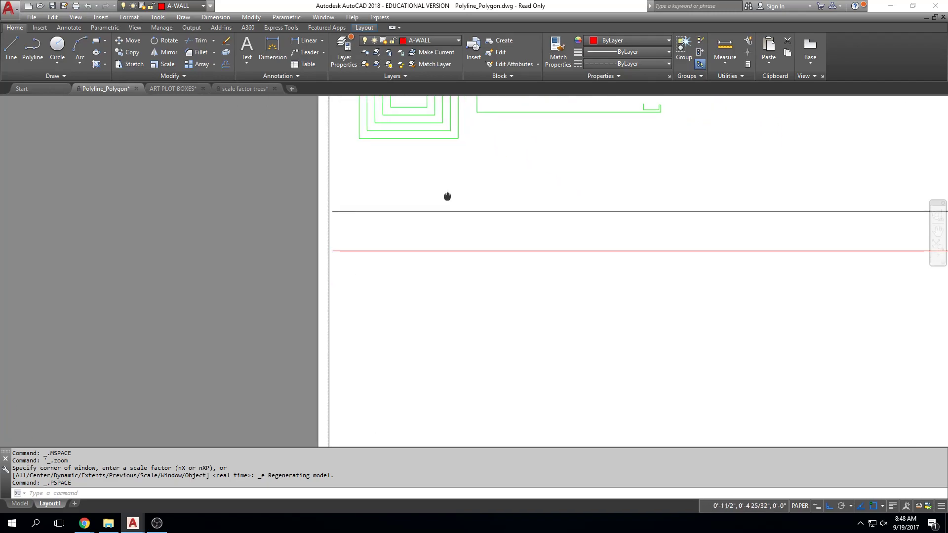
scroll(436, 203, up, 3)
Step: Check the current LTSCALE value from inside the Layout1 viewport without changing it
double_click(460, 183)
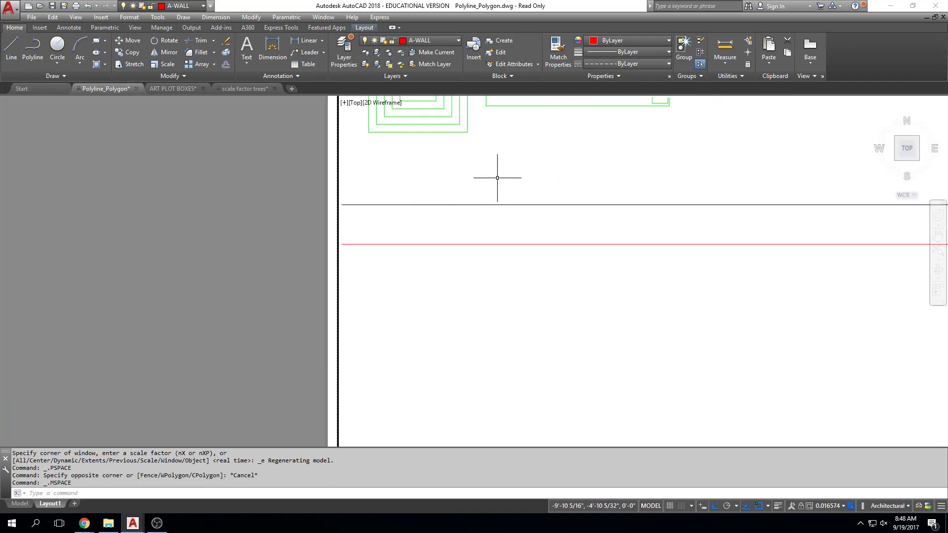
text(L)
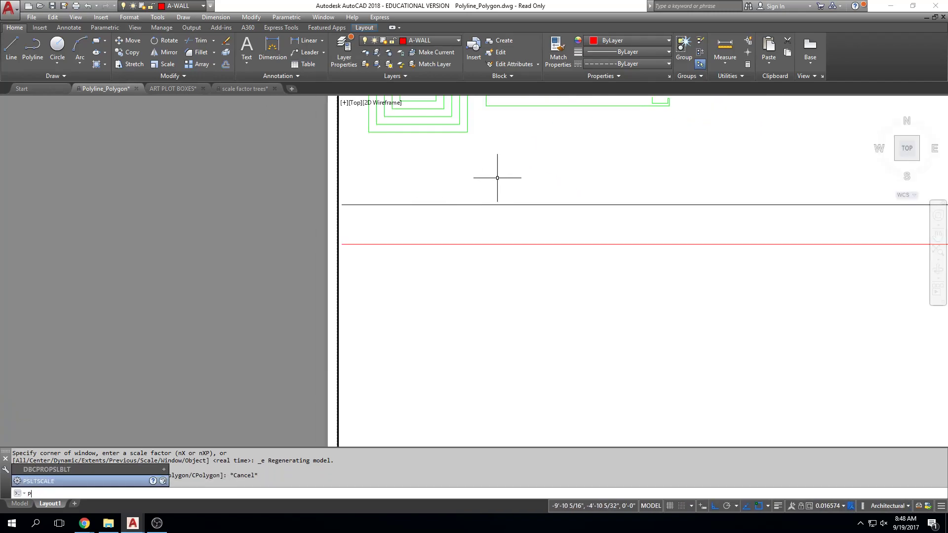
text(TSC)
key(Return)
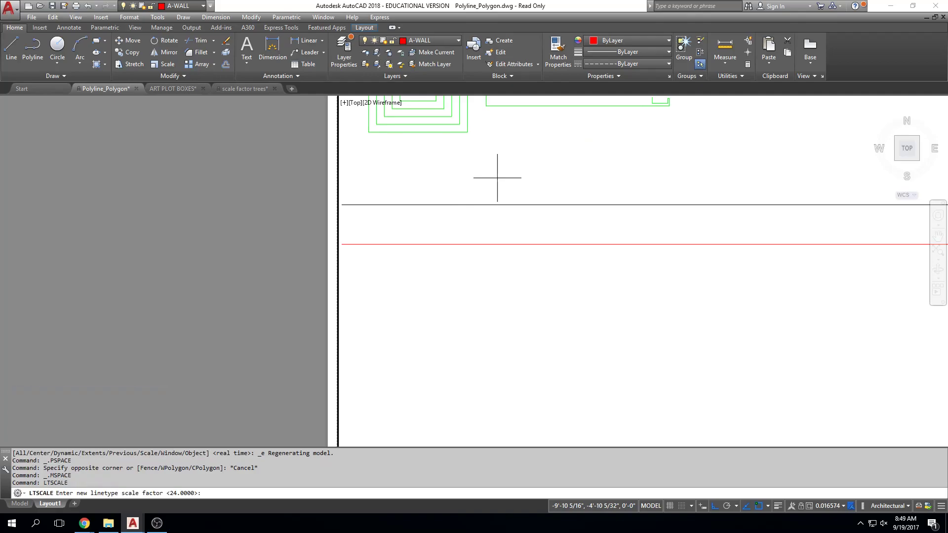
key(Escape)
Step: Shrink the Layout1 viewport from paper space by moving its left edge inward, bottom edge up and top edge down
double_click(262, 221)
scroll(292, 227, down, 6)
key(Escape)
click(314, 229)
click(247, 265)
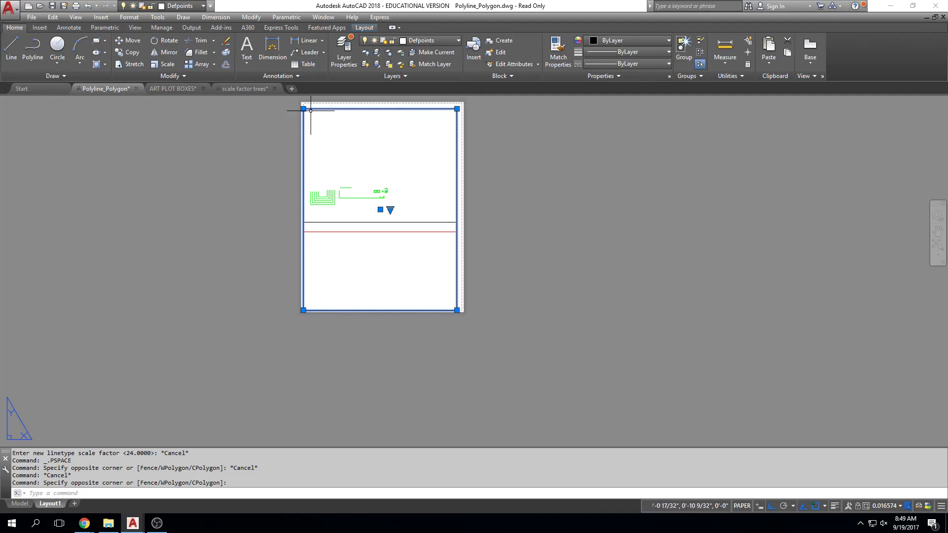
click(303, 109)
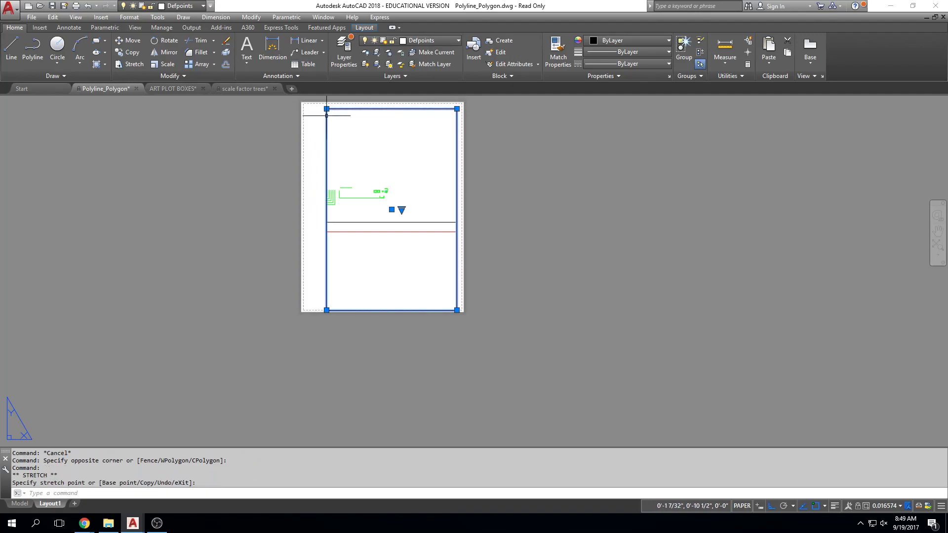
click(325, 310)
click(326, 264)
click(456, 108)
click(457, 155)
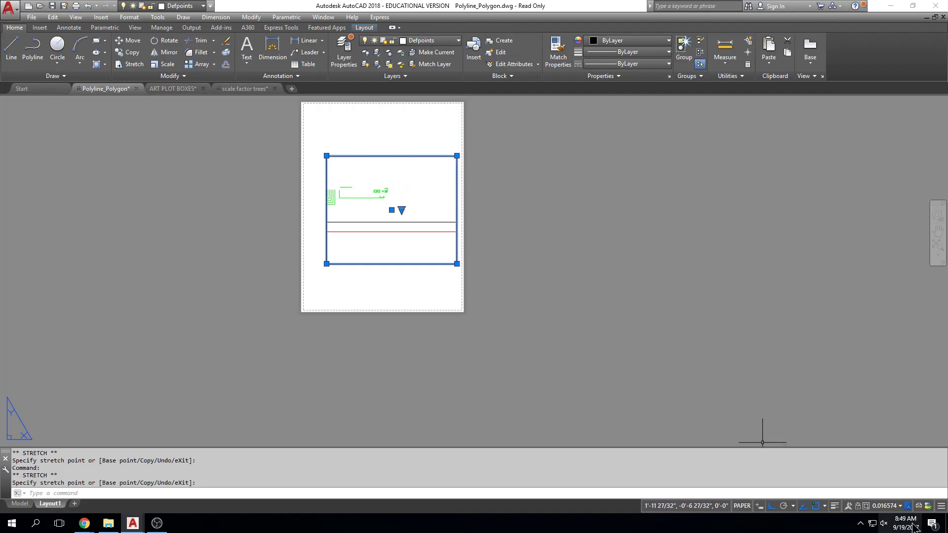
Step: Set the viewport scale to 1/8" = 1'-0" and deselect the viewport
click(900, 506)
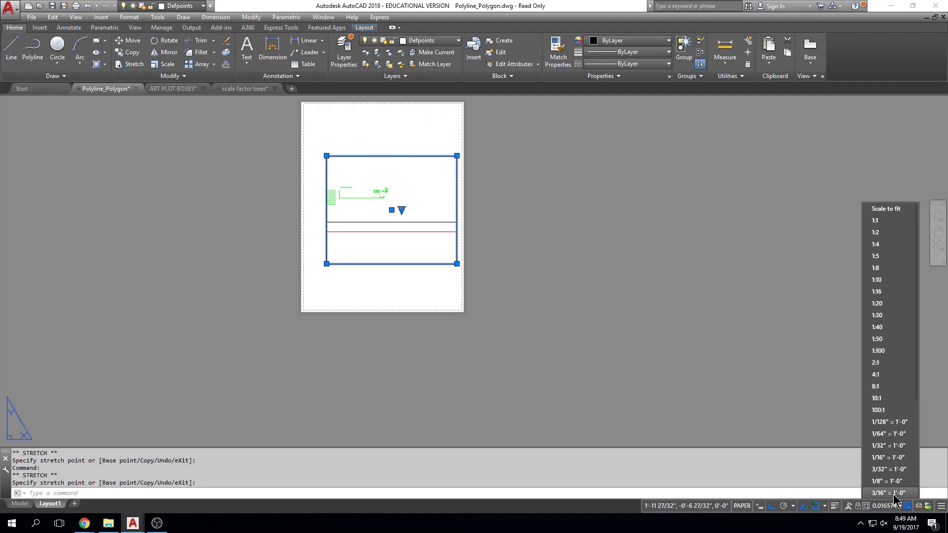
click(887, 481)
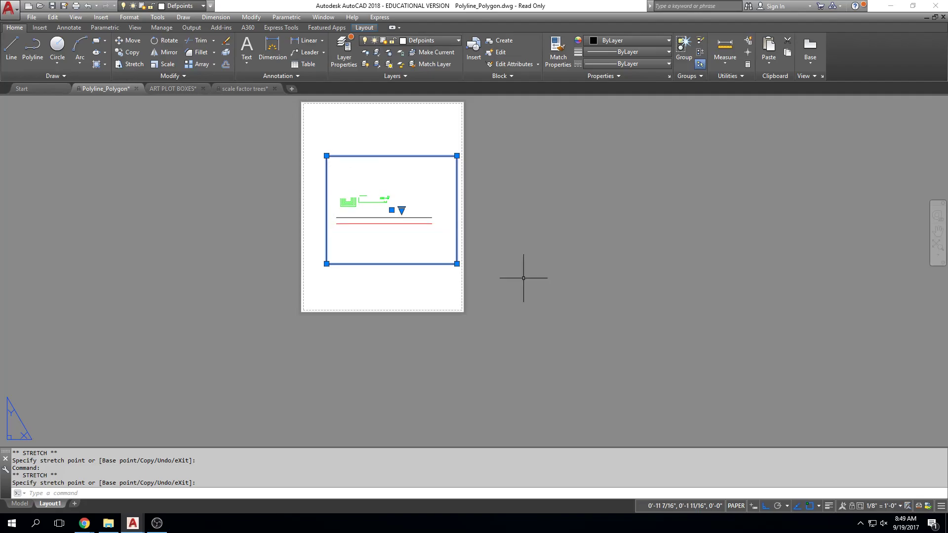
scroll(359, 231, up, 4)
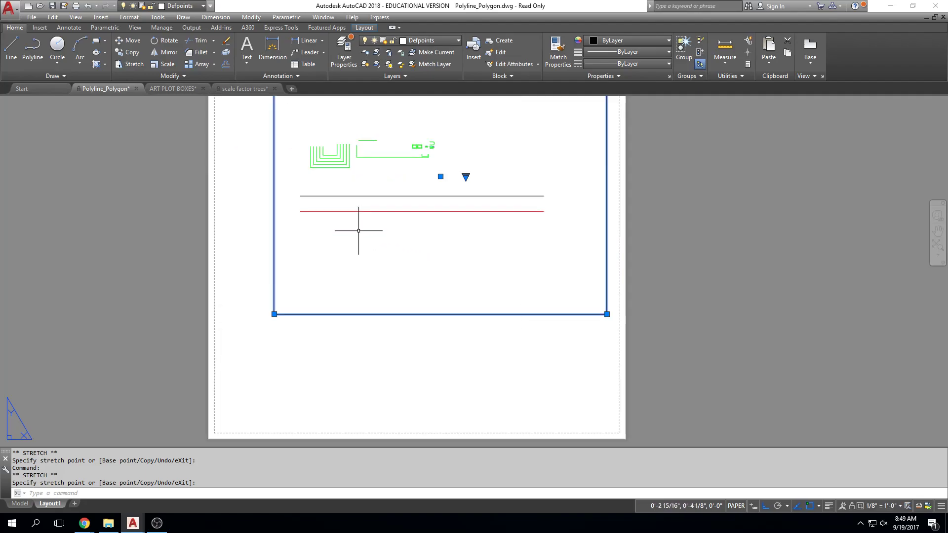
middle_drag(370, 201, 396, 217)
key(Escape)
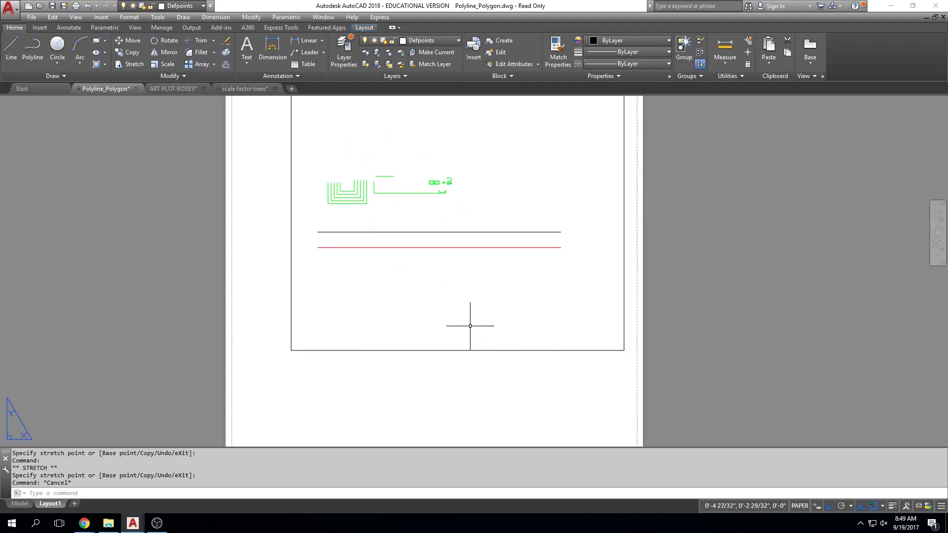
Step: Set the linetype scale to 48 from inside the viewport and regenerate the model
double_click(447, 311)
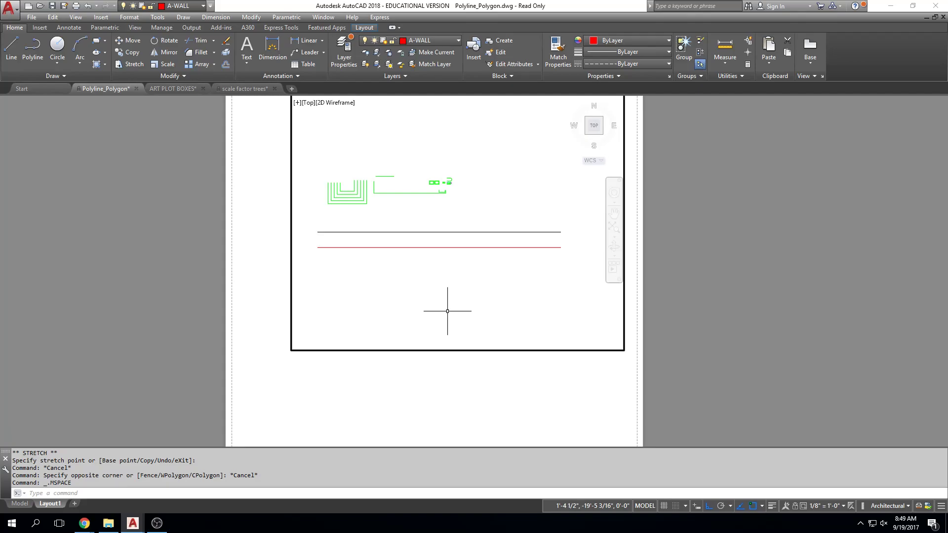
text(LTSCALE)
key(Return)
text(48)
key(Return)
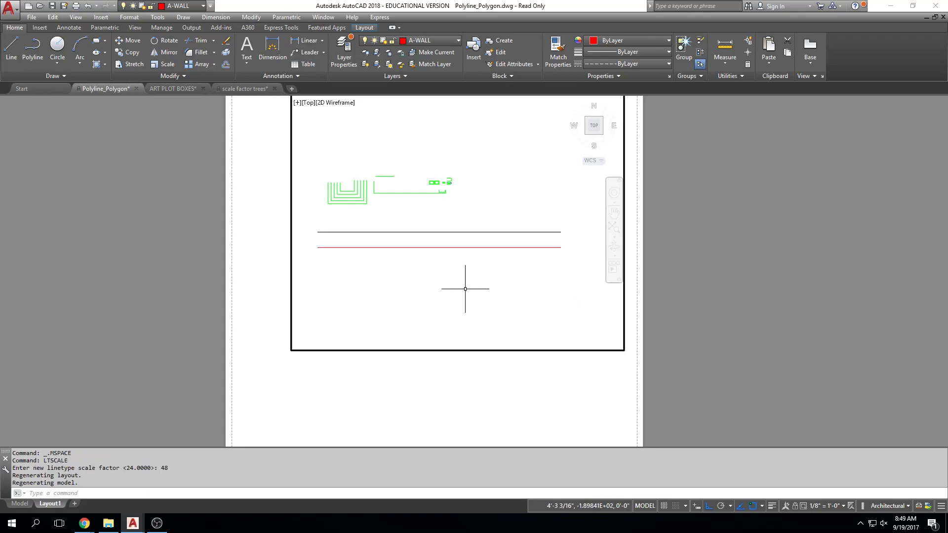
text(REGEN)
key(Return)
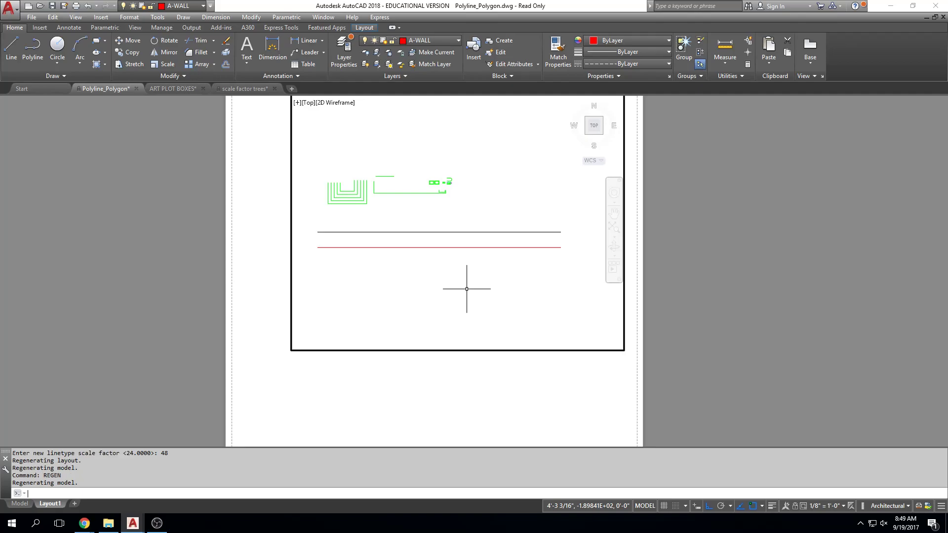
Step: Return to paper space and set PSLTSCALE to 0 for the layout
double_click(689, 239)
text(PSLTA)
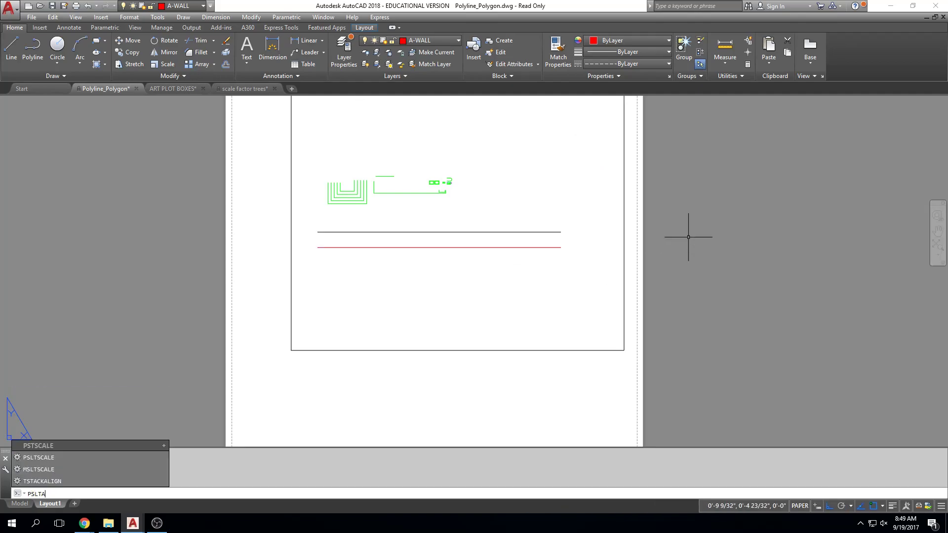
key(BackSpace)
text(SCALE)
key(Return)
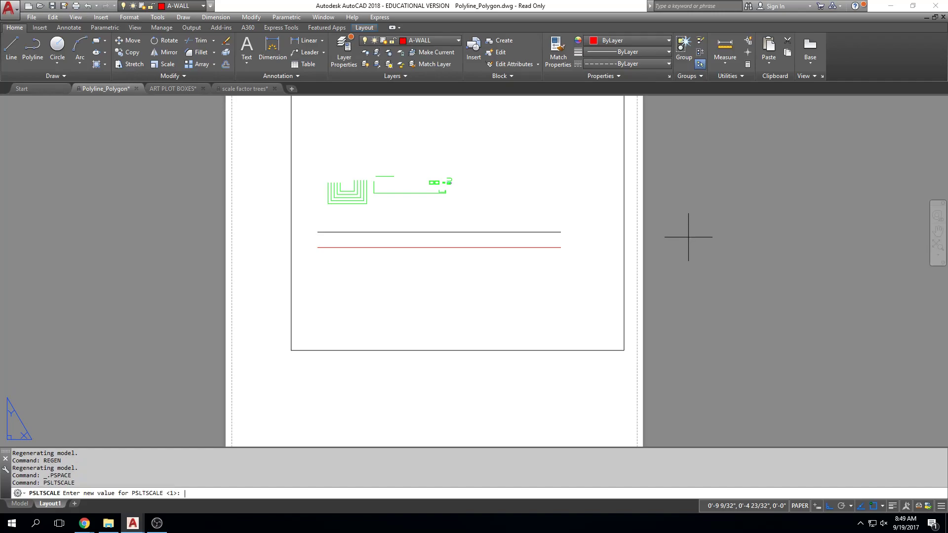
text(0)
key(Return)
Step: Regenerate the layout and switch back to model space
text(REGEN)
key(Return)
text(G)
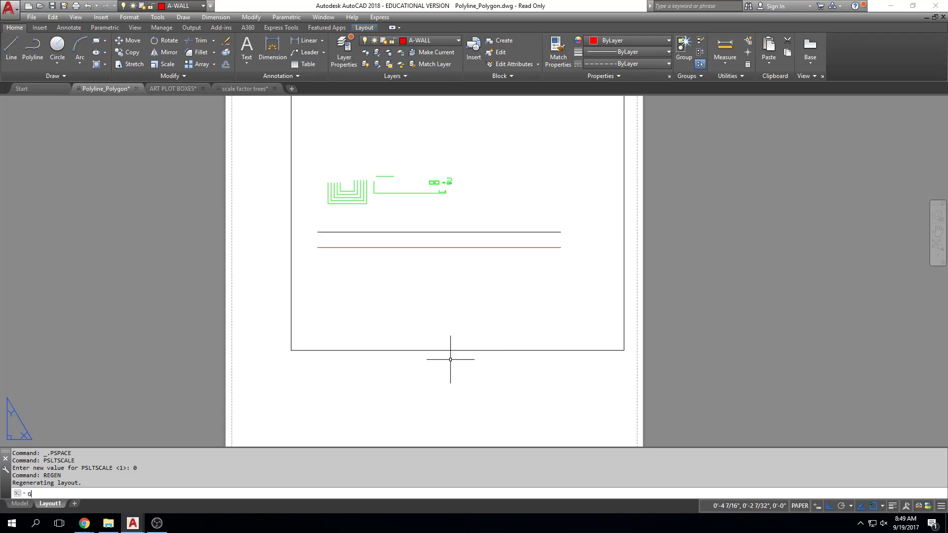
text(EGEN)
key(Return)
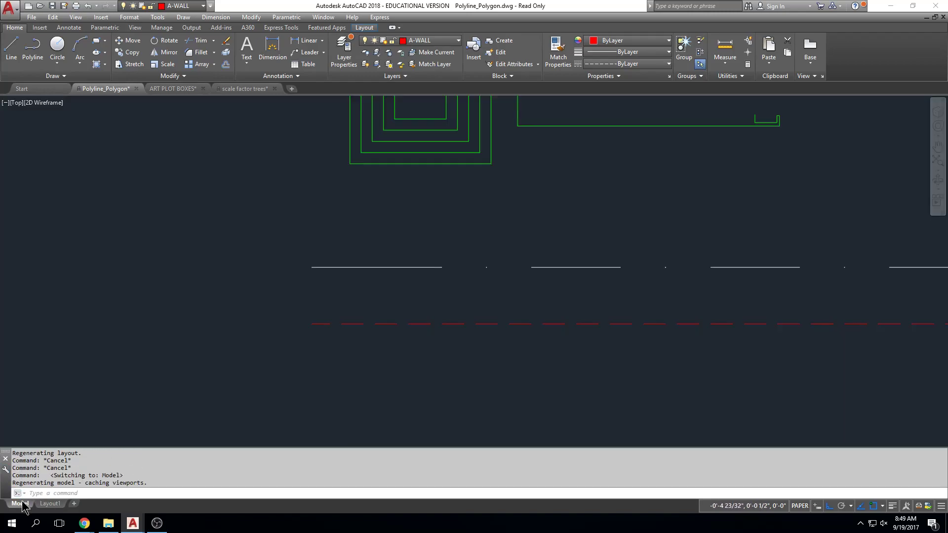
click(19, 503)
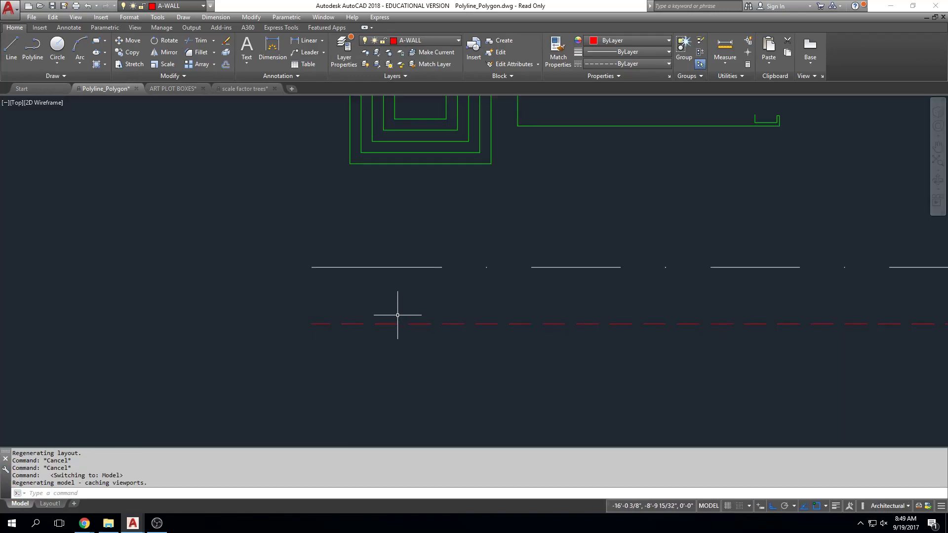
Step: Enter a linetype scale of 48 in model space and regenerate the model
scroll(408, 282, down, 2)
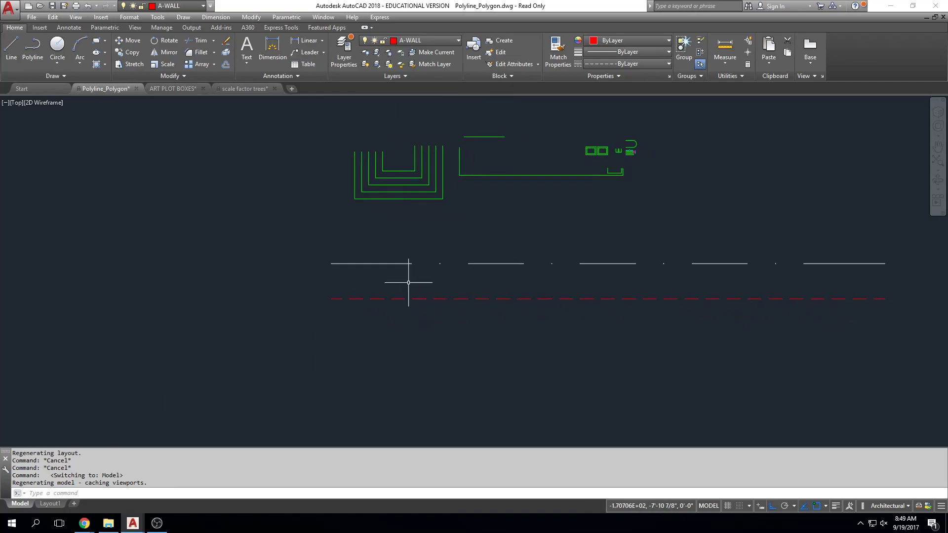
text(LTSCA)
key(Return)
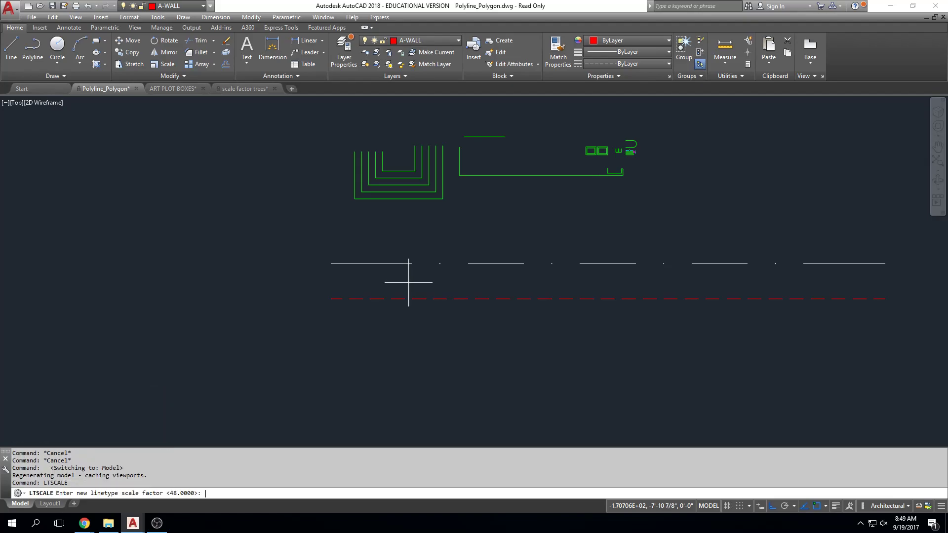
text(48)
key(Return)
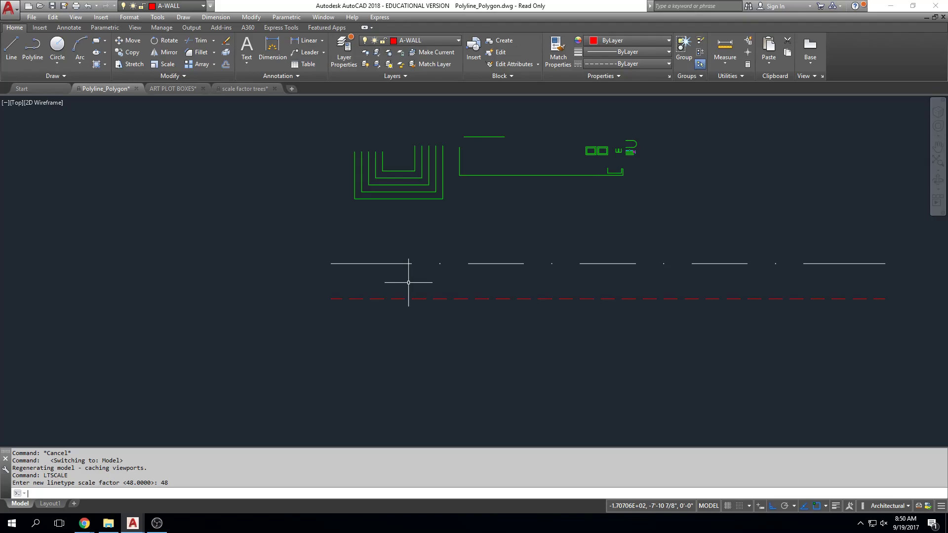
text(GEN)
key(Return)
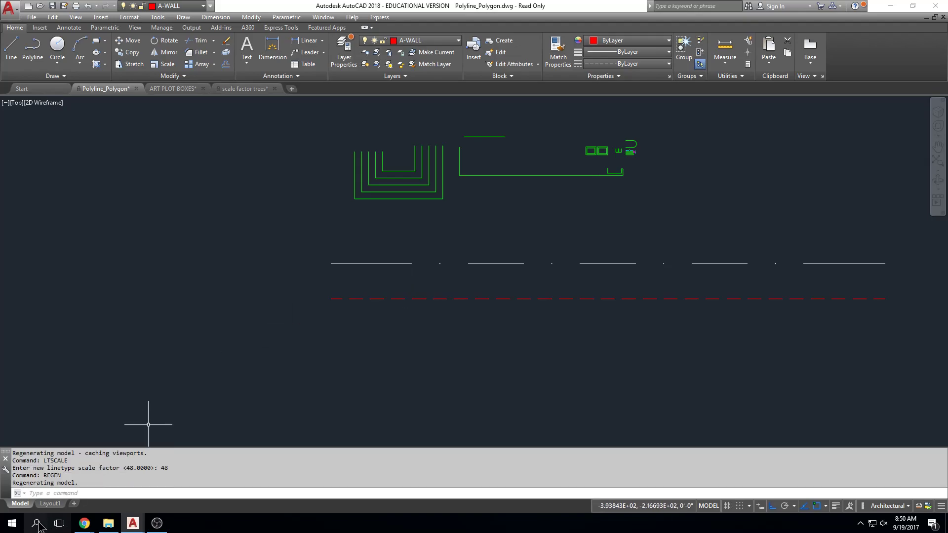
Step: Switch to Layout1 and erase its existing viewport
click(49, 504)
middle_drag(402, 339, 399, 355)
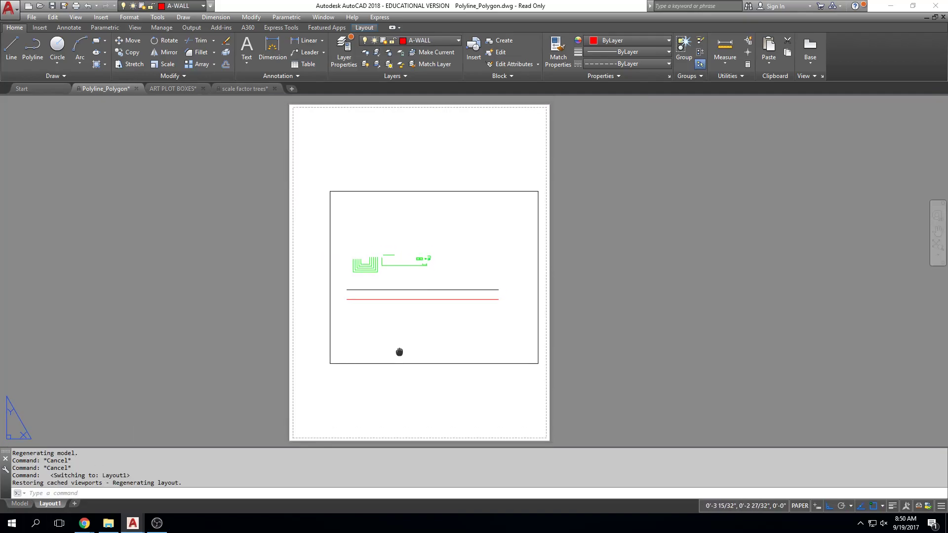
middle_click(433, 334)
middle_click(434, 334)
key(Escape)
scroll(434, 334, down, 2)
click(431, 159)
click(408, 217)
key(Delete)
Step: Create a rectangular viewport with MVIEW that covers most of the Layout1 sheet, just inside its margins
text(mv)
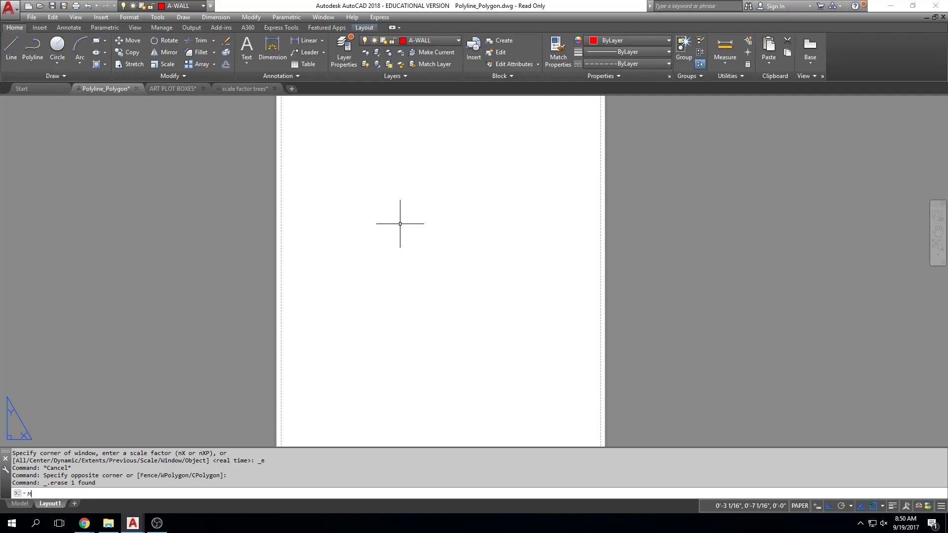
key(Return)
scroll(402, 208, down, 2)
click(358, 173)
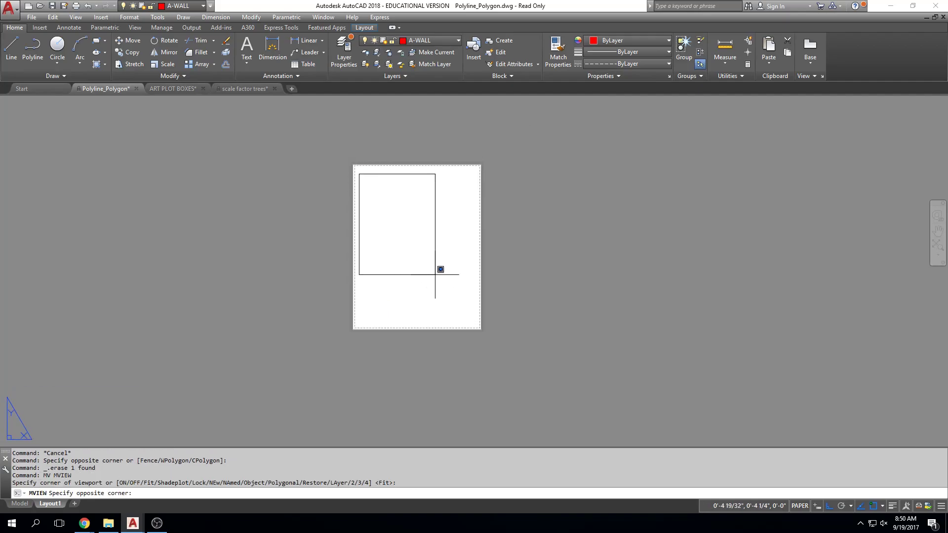
click(472, 316)
scroll(384, 265, up, 4)
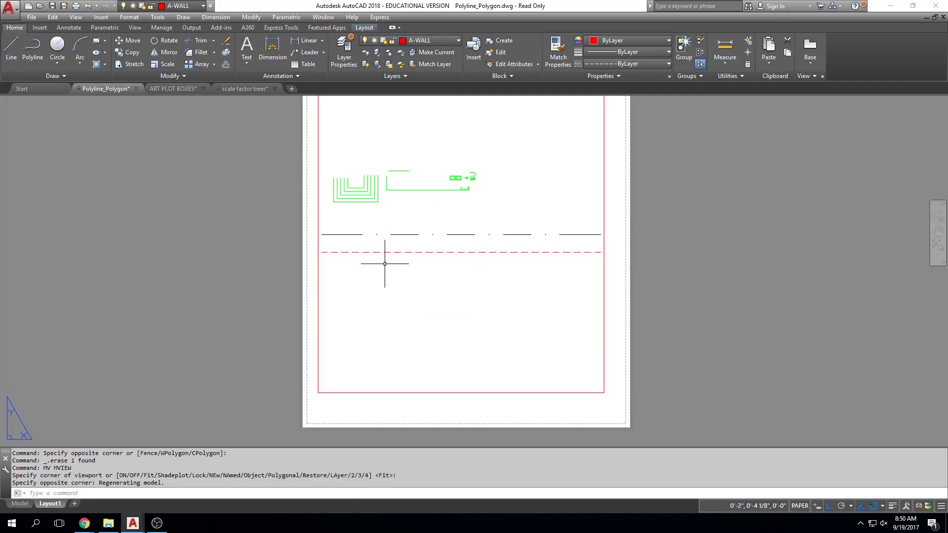
key(Escape)
key(Escape)
Step: Set the new viewport's scale to 1/8" = 1'-0" and deselect the viewport
click(361, 168)
click(317, 205)
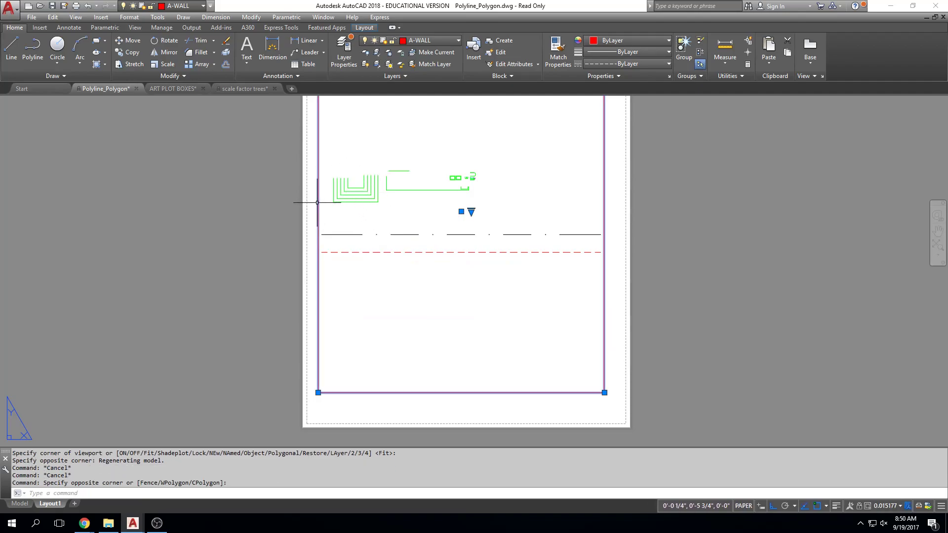
click(890, 506)
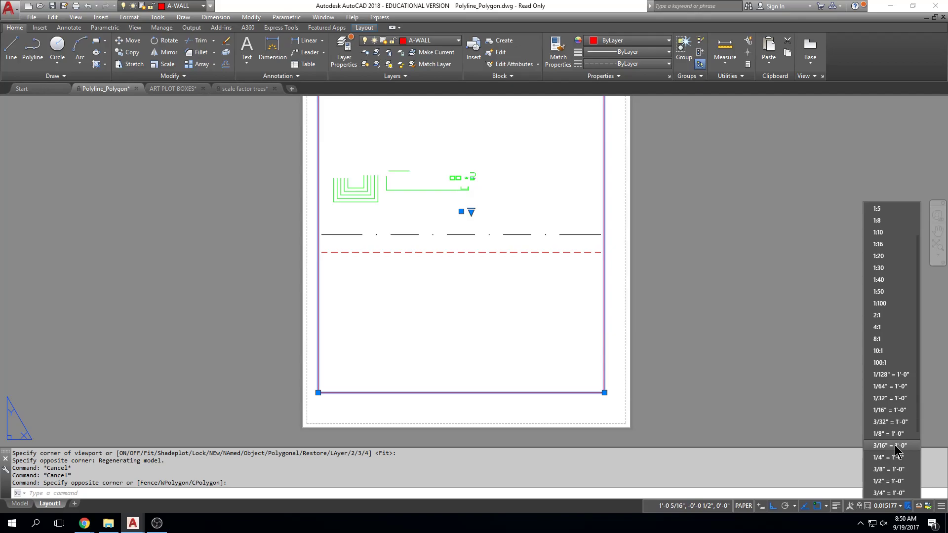
click(894, 434)
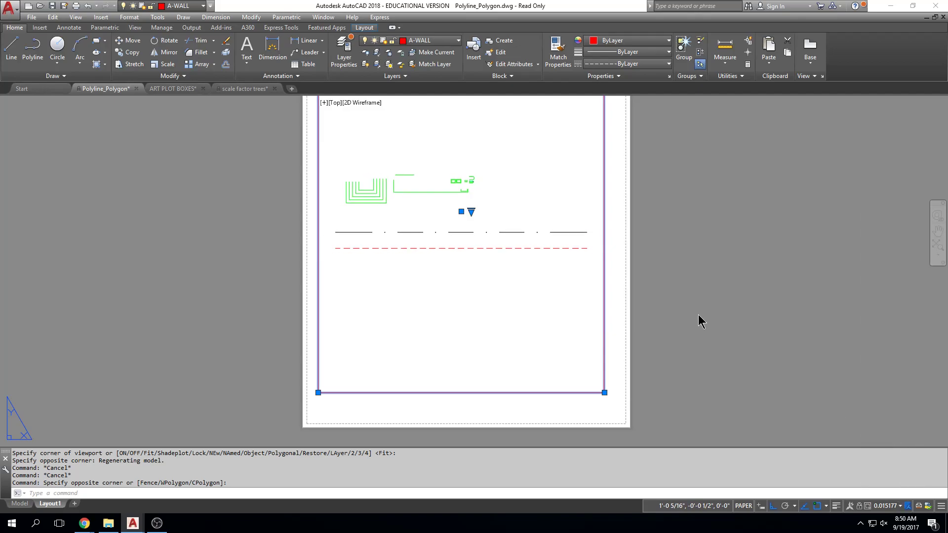
click(705, 279)
key(Escape)
key(Escape)
key(Escape)
key(Escape)
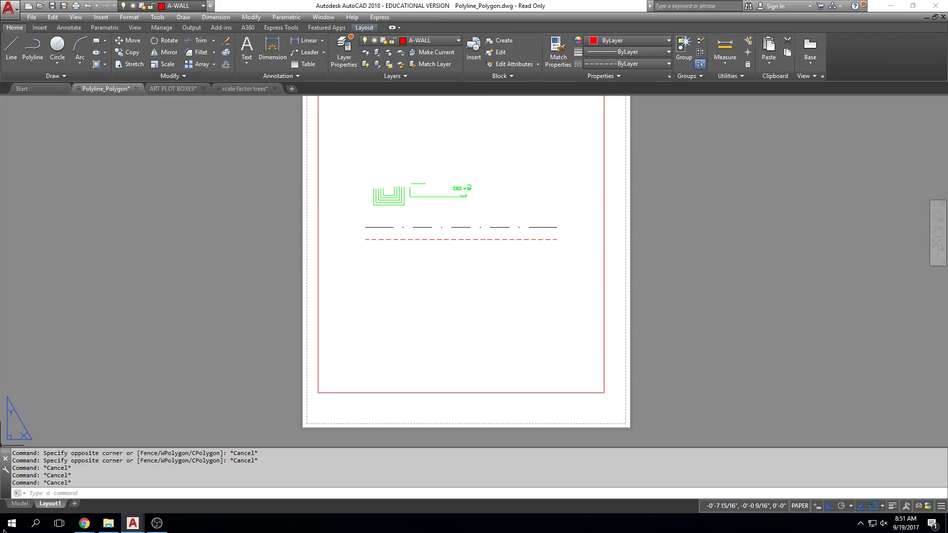
Step: Return to model space and set the linetype scale to 360
click(20, 504)
scroll(467, 290, up, 4)
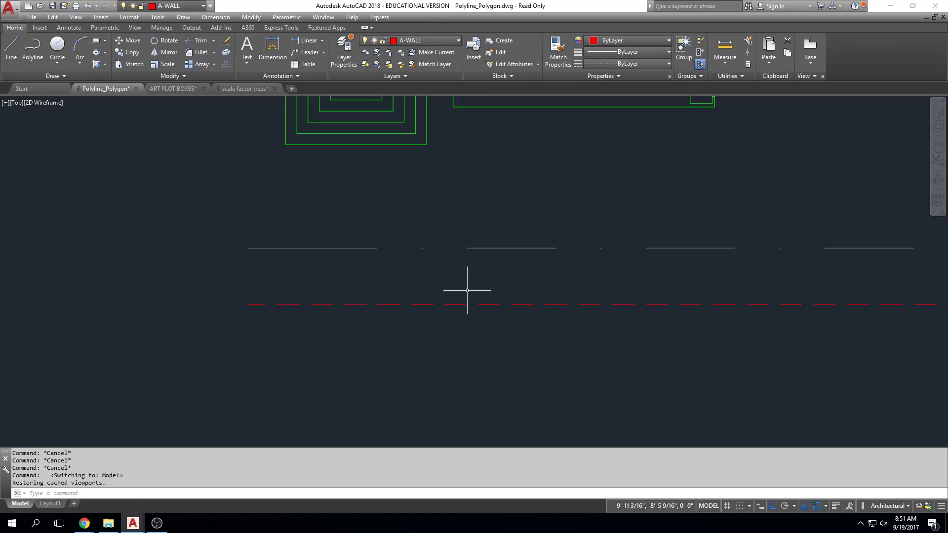
text(LTSCALE)
key(Return)
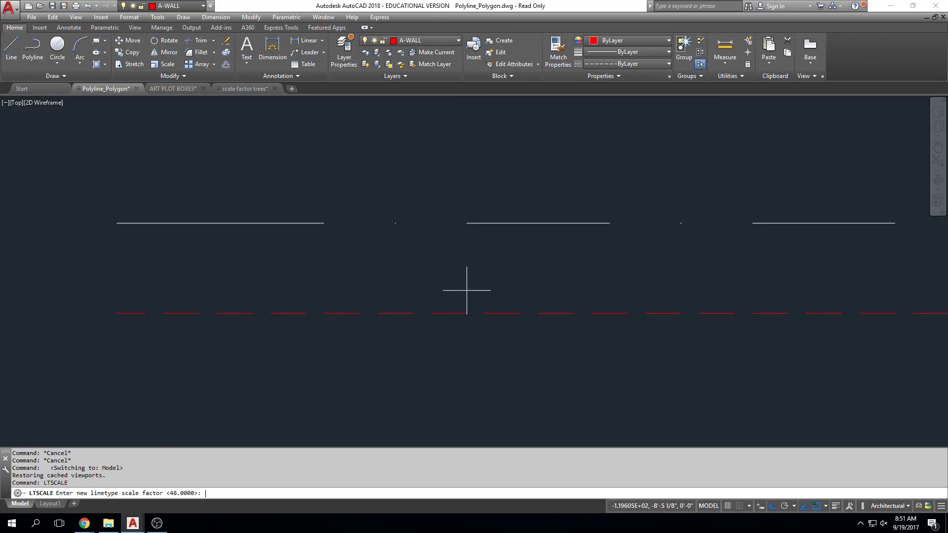
text(36)
key(Return)
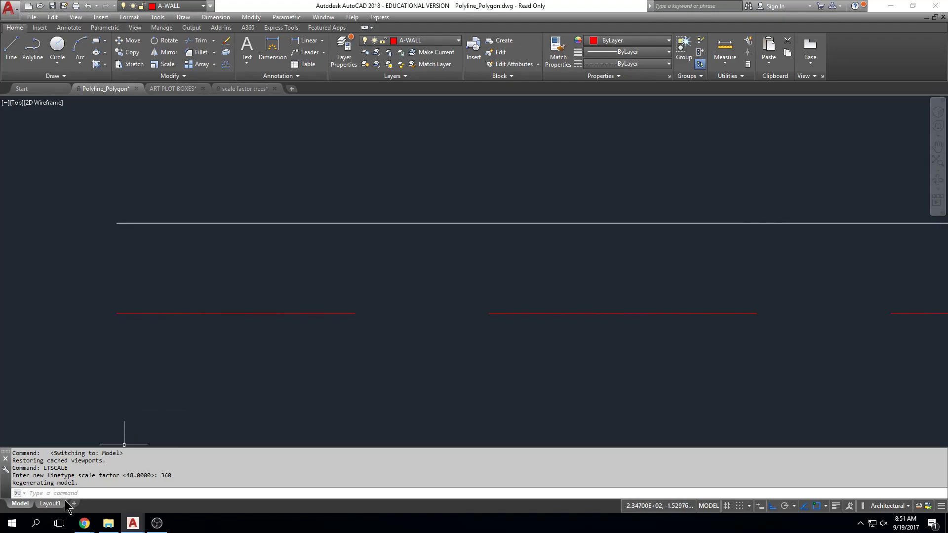
Step: Examine the two long lines' linetypes in the Layout1 viewport, and return to model space zoomed to the drawing extents
click(50, 503)
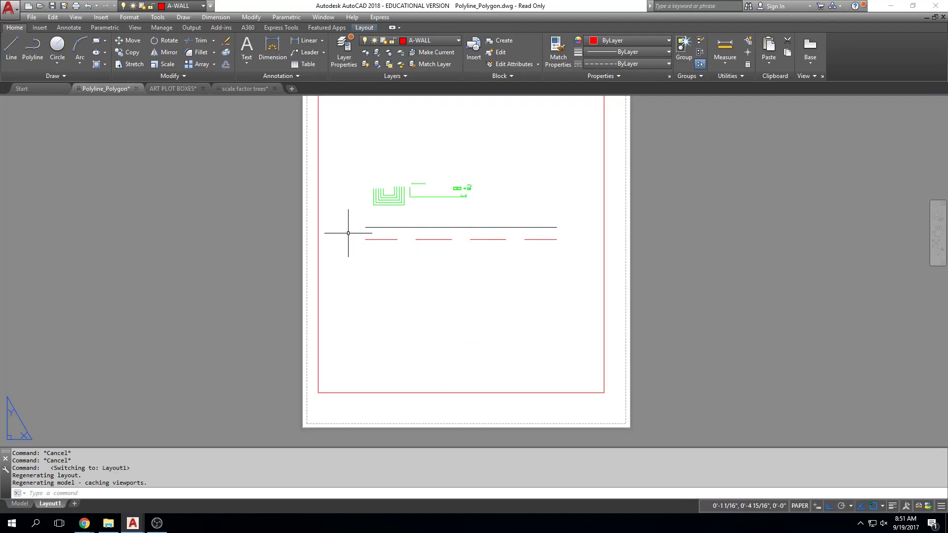
scroll(348, 232, up, 5)
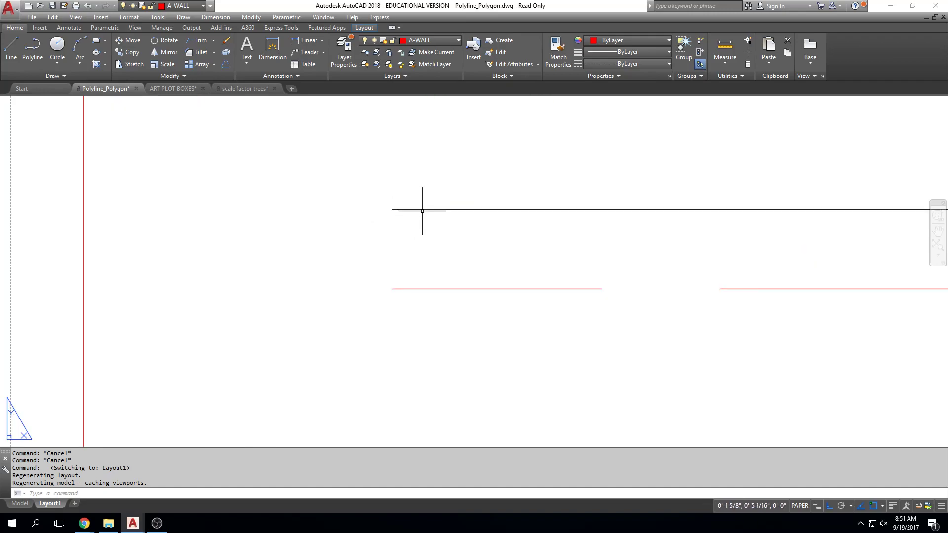
scroll(457, 258, down, 5)
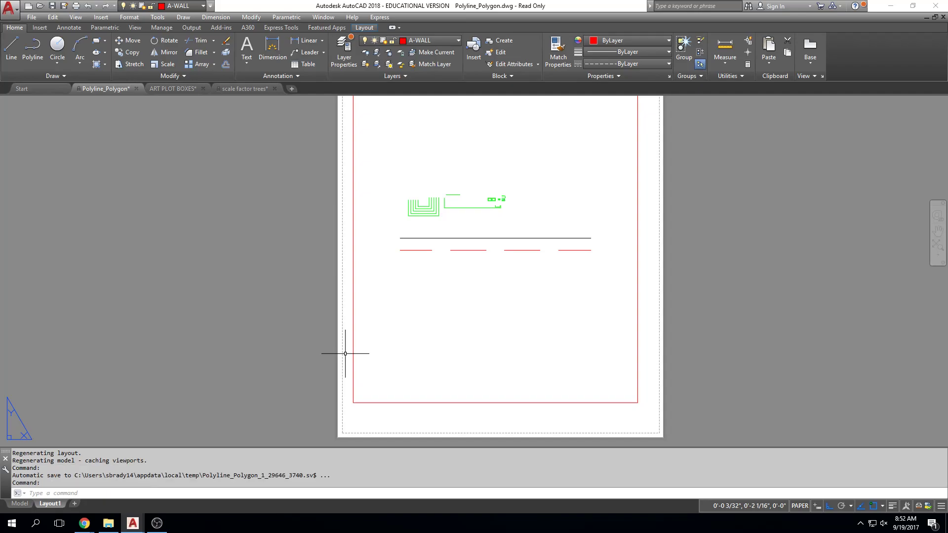
key(Escape)
key(Escape)
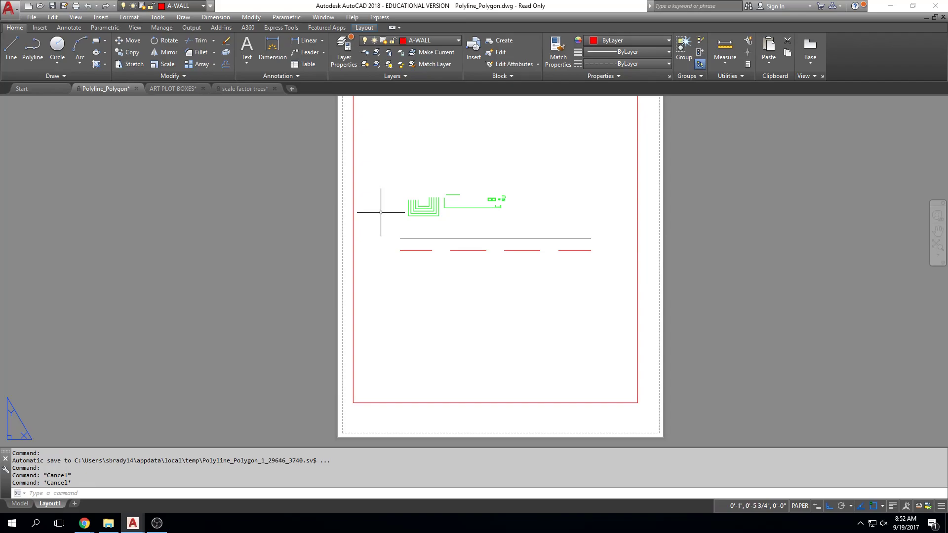
click(19, 504)
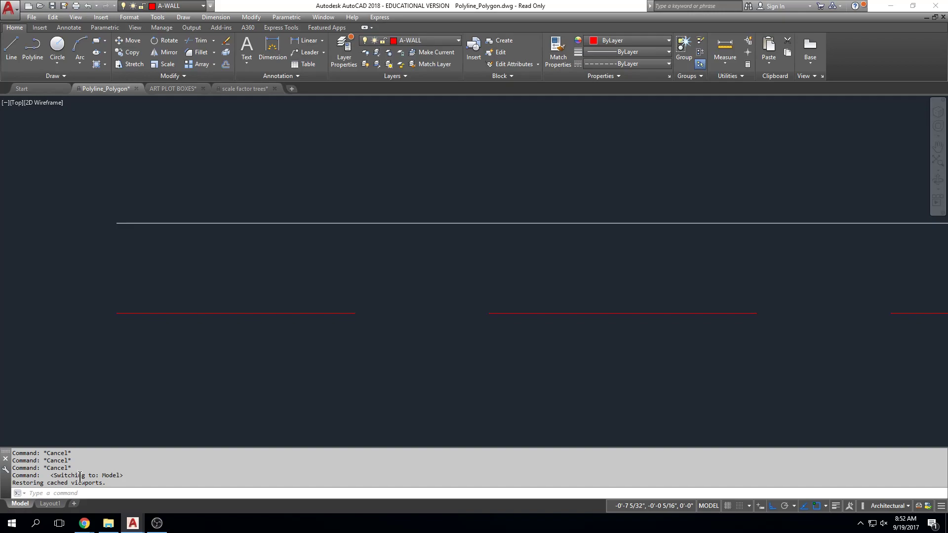
scroll(432, 351, down, 3)
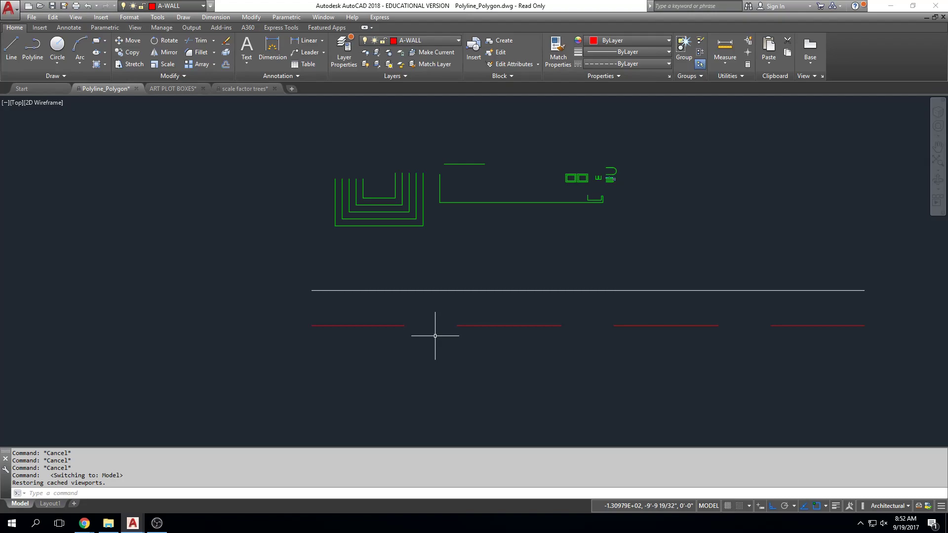
middle_click(461, 190)
middle_click(461, 191)
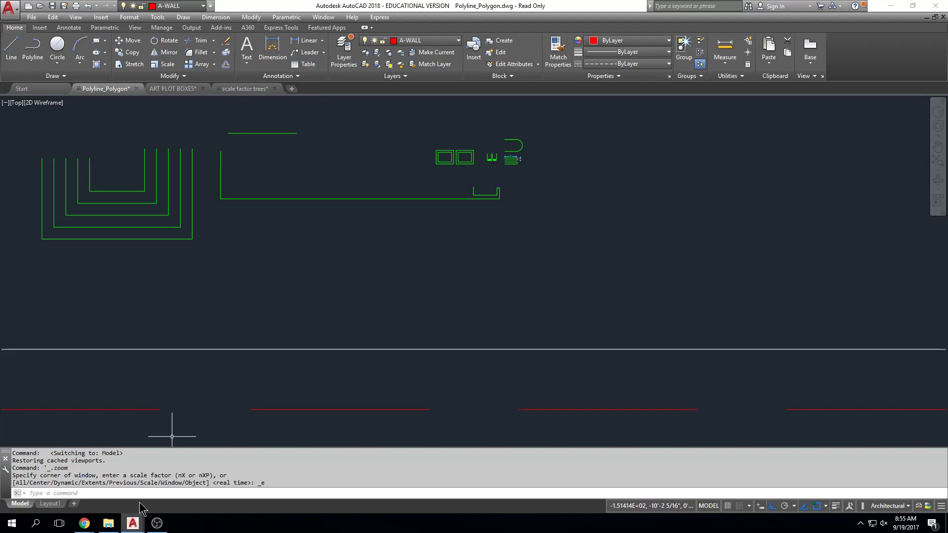
Step: Close the Polyline_Polygon, ART PLOT BOXES and scale factor trees drawings
click(136, 89)
click(513, 284)
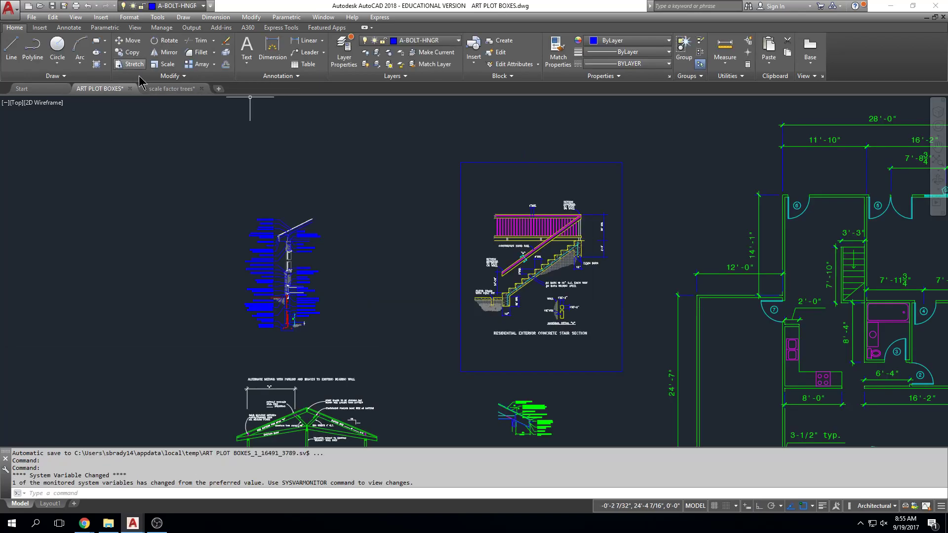
click(129, 89)
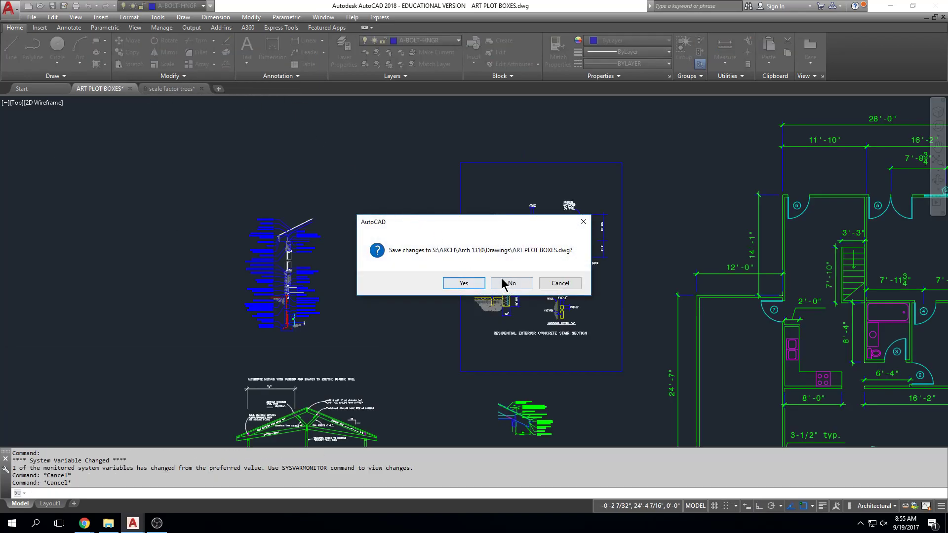
click(457, 283)
click(135, 89)
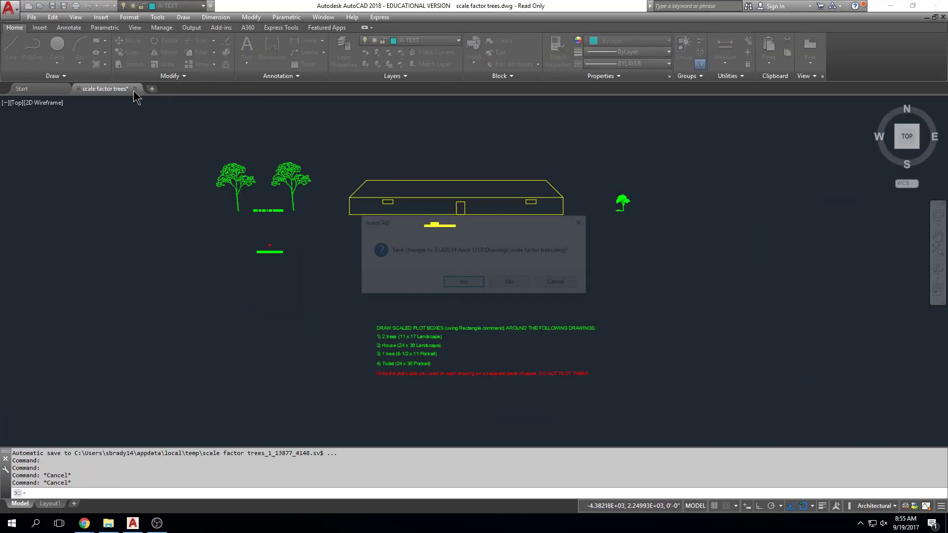
click(513, 282)
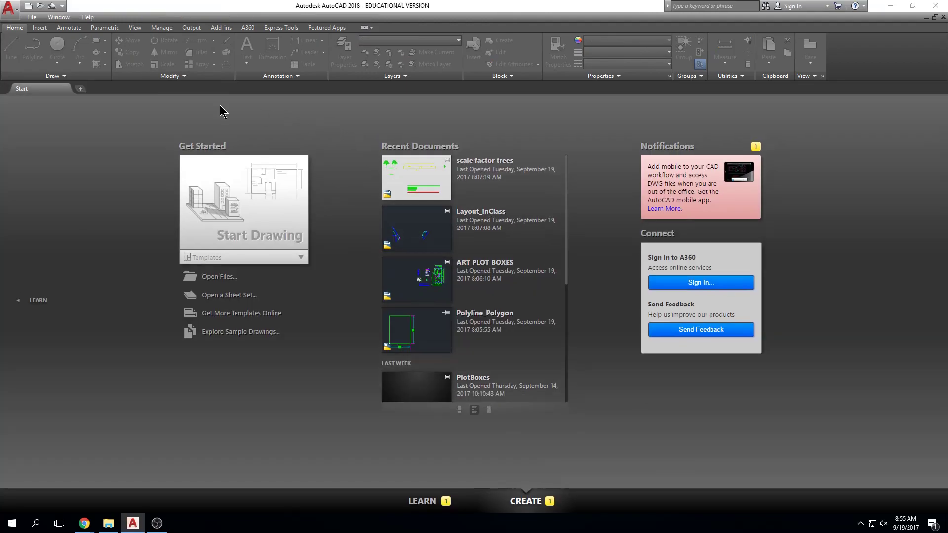
Step: Start a new blank drawing and set its length precision to 0.000 in the drawing units
click(79, 88)
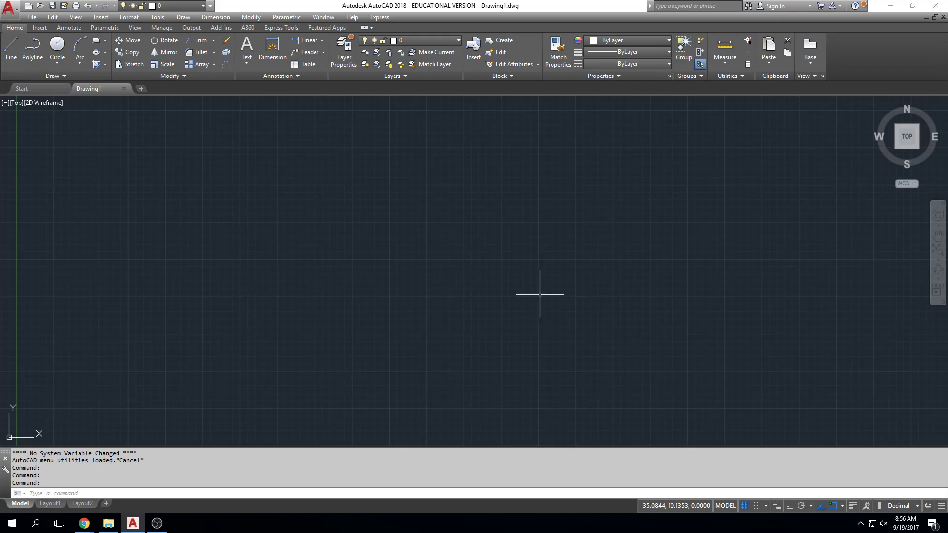
text(UNITS)
key(Return)
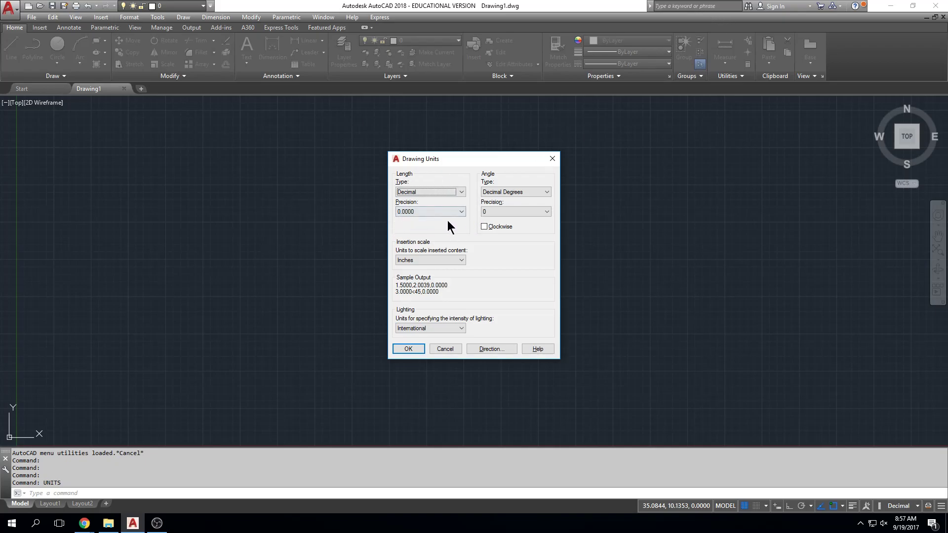
click(417, 213)
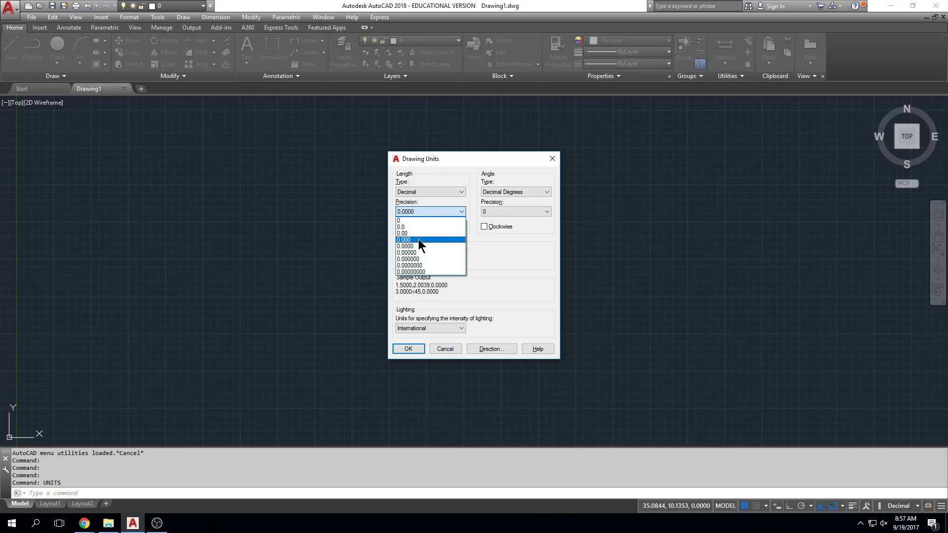
click(418, 239)
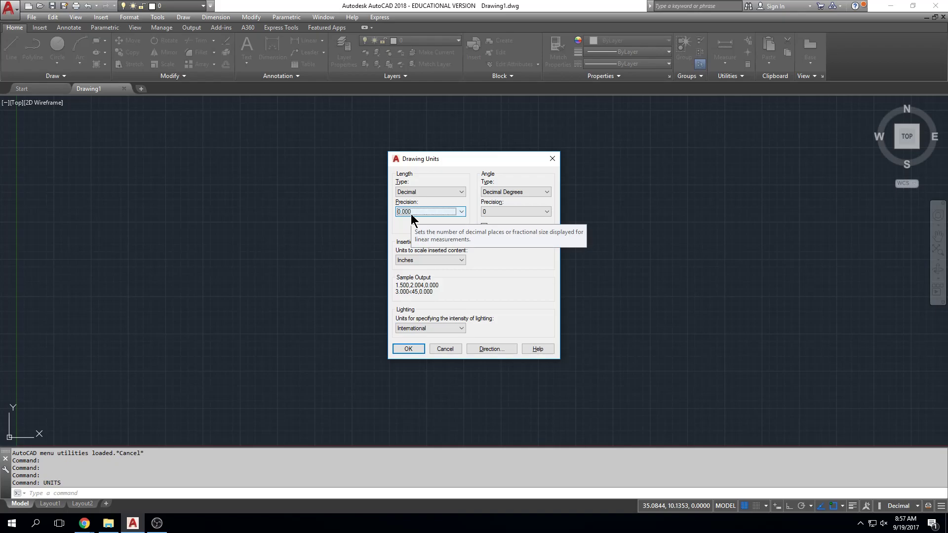
Step: Set the angle type to Surveyor's Units with precision N 0d00'00" E and accept the drawing units
click(548, 193)
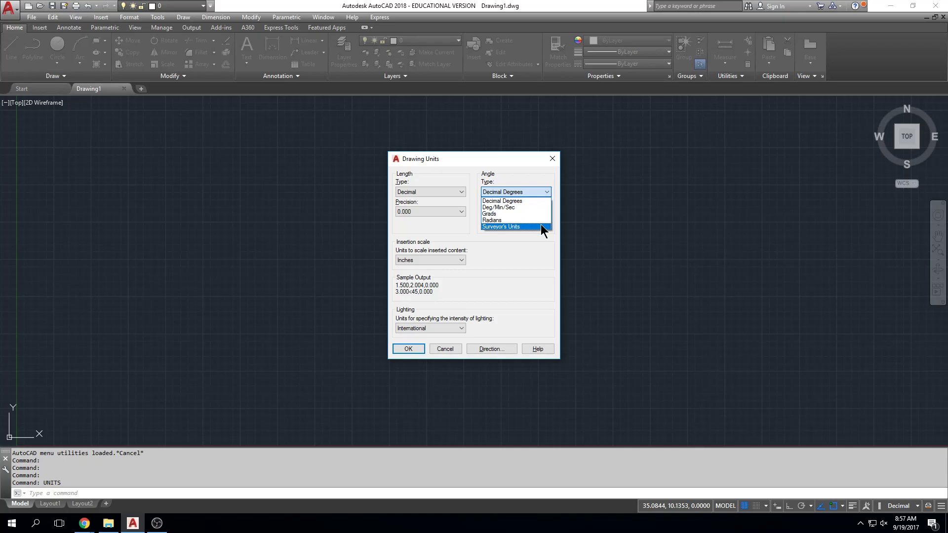
click(519, 227)
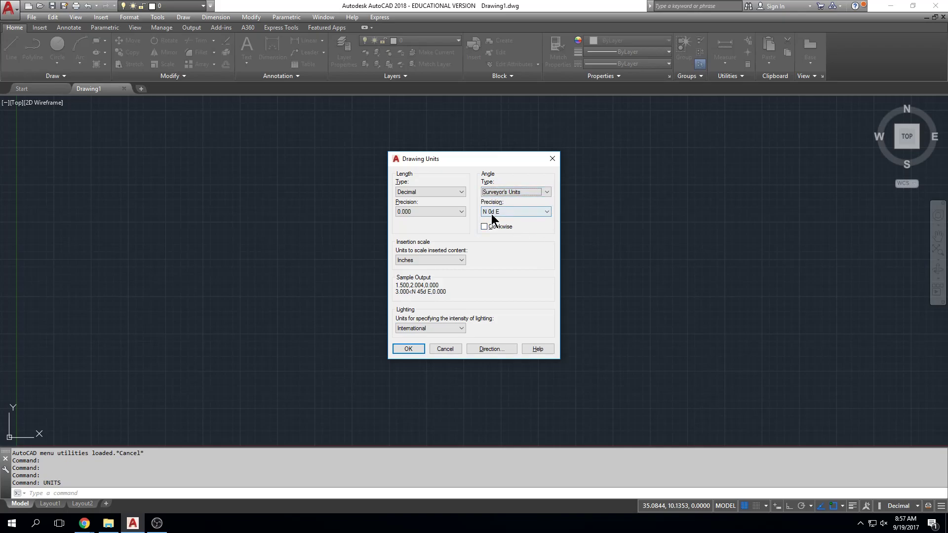
click(547, 215)
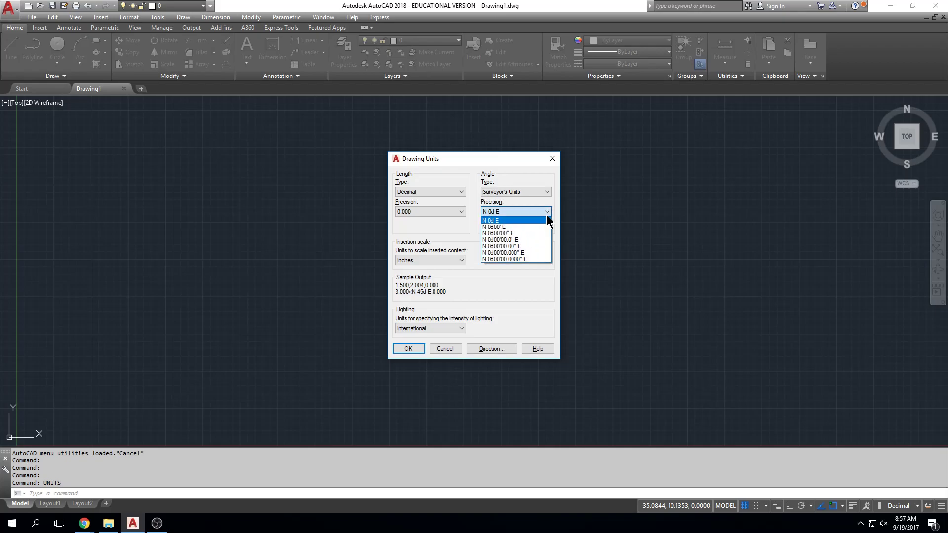
click(515, 233)
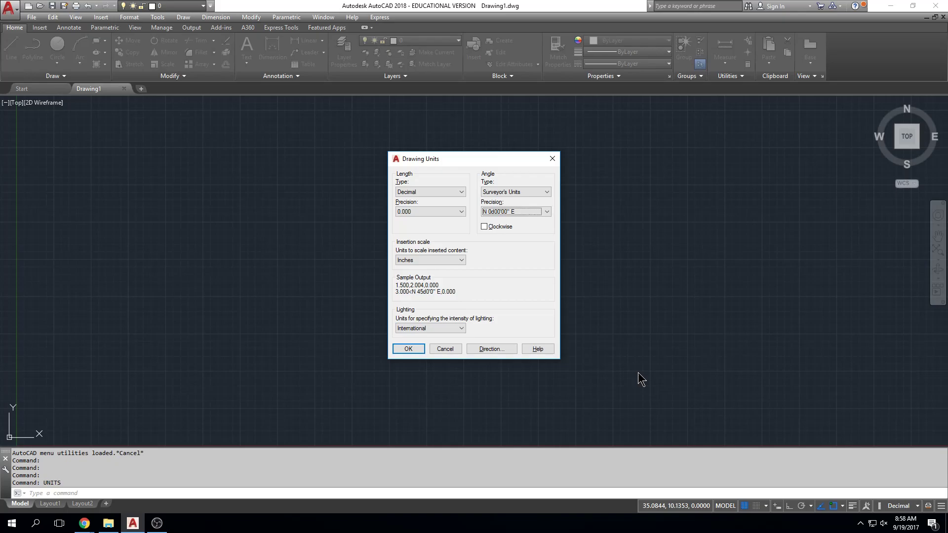
click(403, 350)
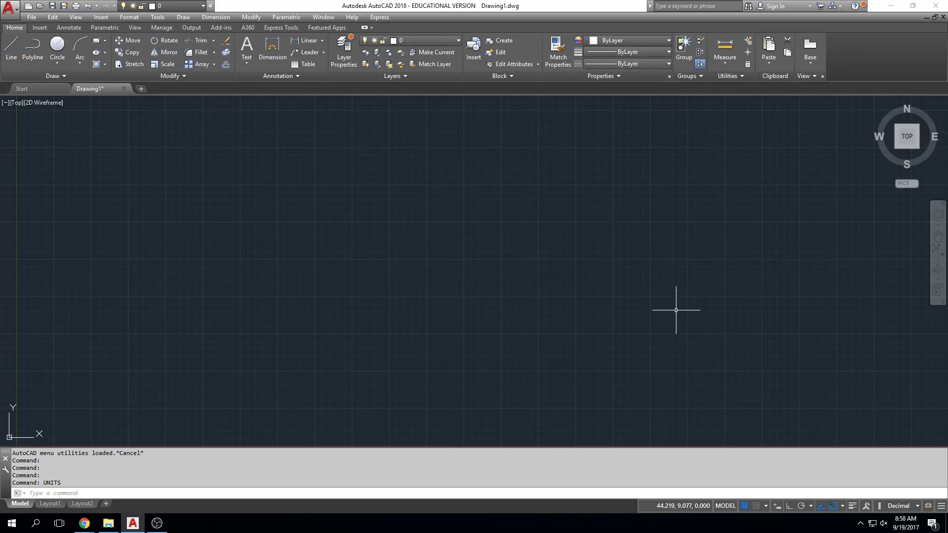
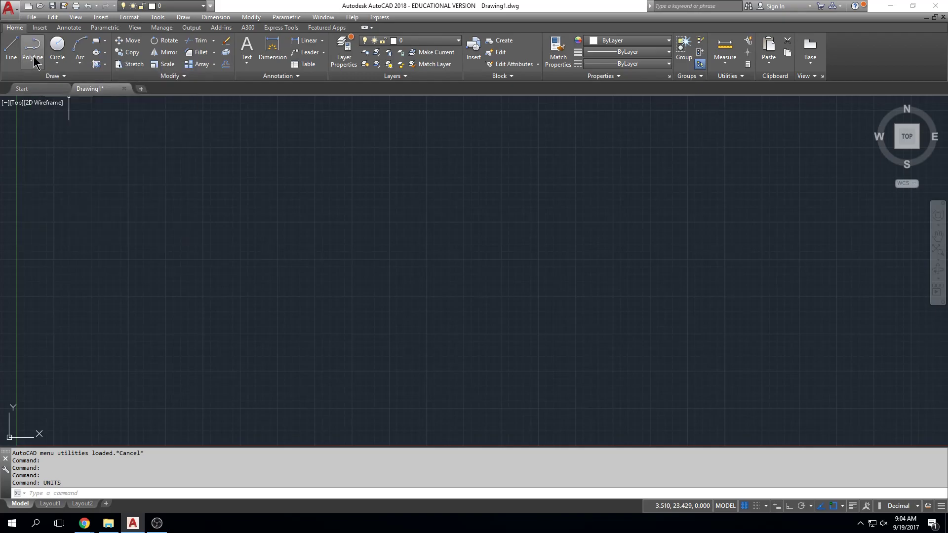
Step: Draw a single-segment polyline 158.21 units long at a bearing of S86D43'0"E, starting near the middle of the drawing
click(32, 50)
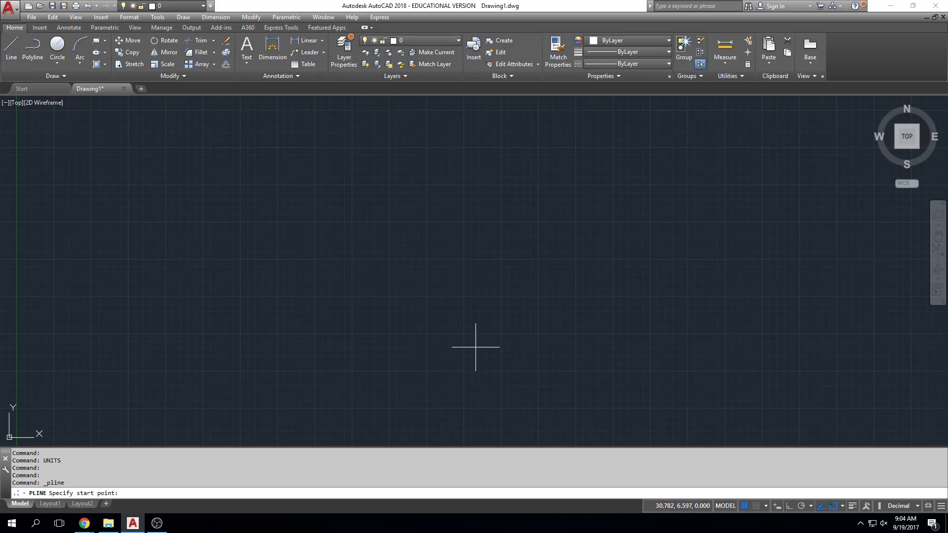
click(458, 329)
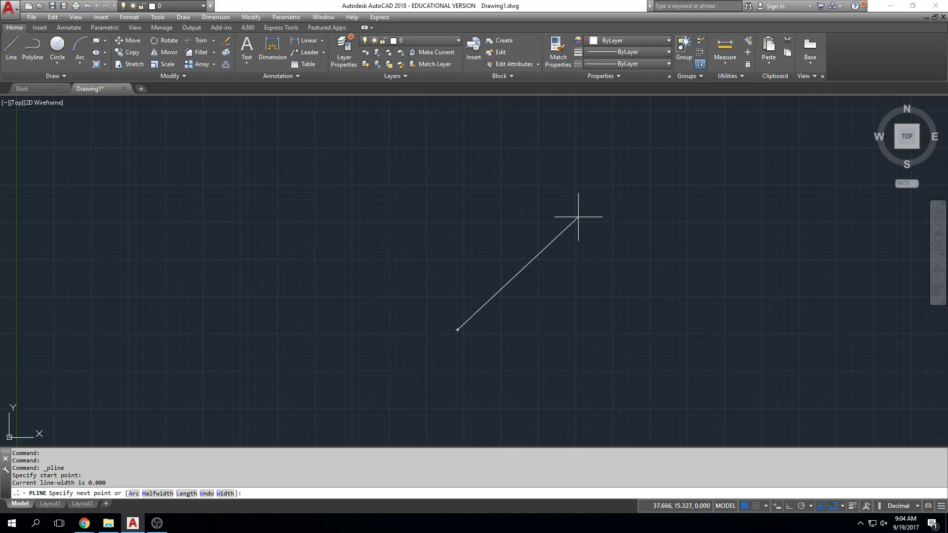
text(@)
text(158)
text(.21)
text(<s)
text(S)
text(86)
text(D)
text(49)
text(3)
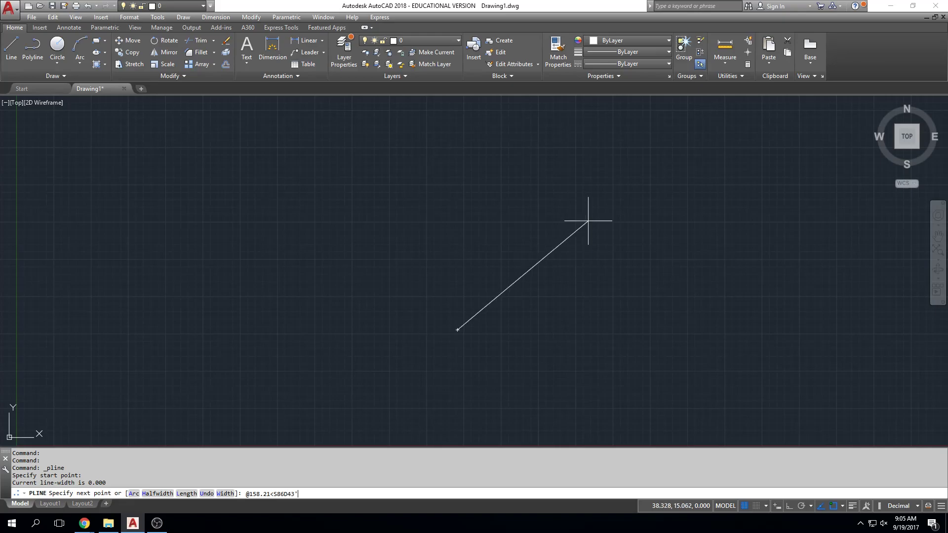
text('0"E)
key(Return)
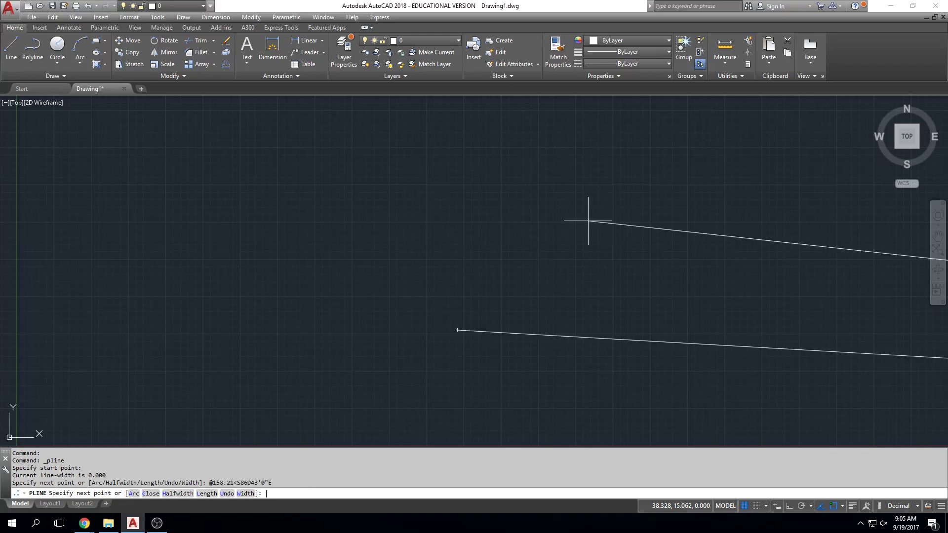
mouse_move(562, 341)
middle_down()
mouse_move(529, 321)
mouse_move(502, 260)
middle_up()
key(Escape)
key(Escape)
key(Escape)
scroll(544, 325, down, 4)
scroll(845, 328, down, 3)
middle_drag(846, 328, 582, 332)
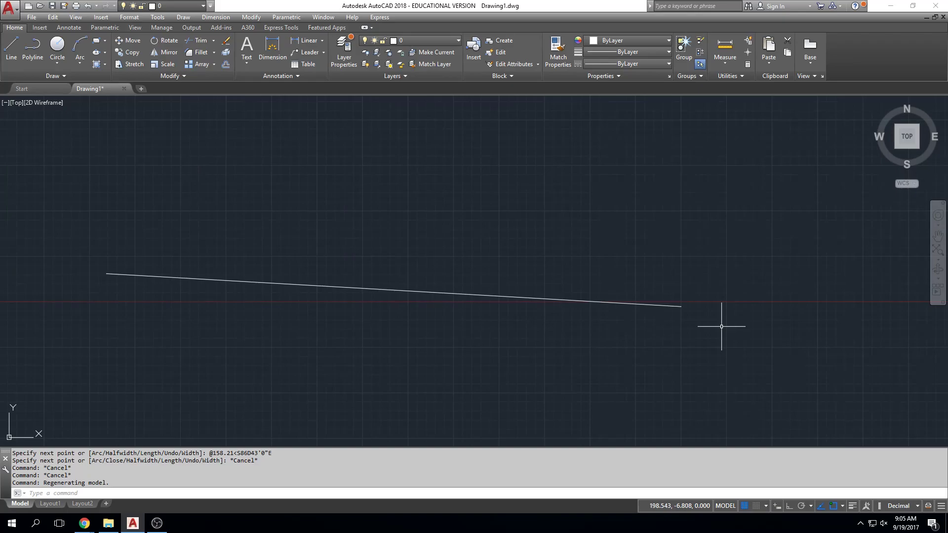
Step: Erase the bearing polyline from the drawing
click(632, 204)
click(503, 349)
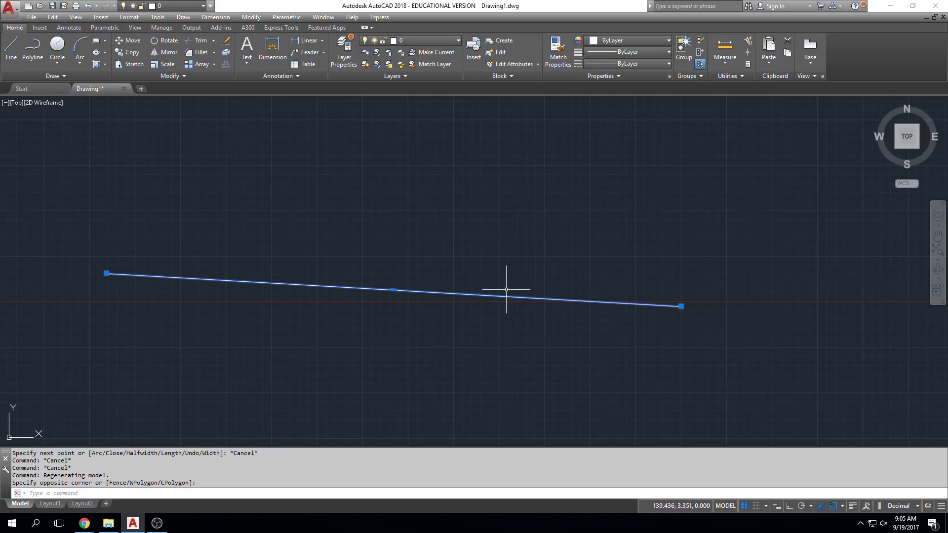
key(Delete)
key(Escape)
key(Escape)
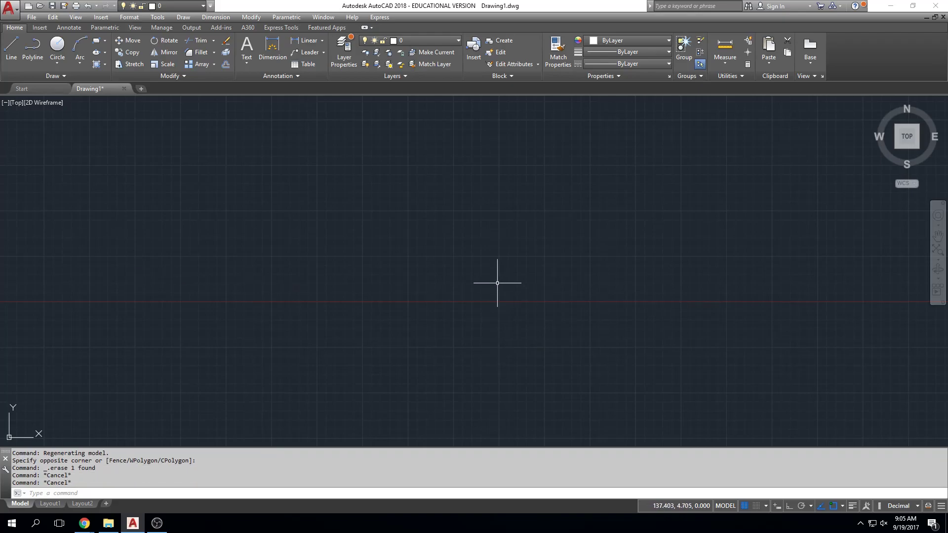
Step: Draw a line 158.21 units long at a bearing of S86D43'0"E with the Line command
click(11, 48)
click(418, 307)
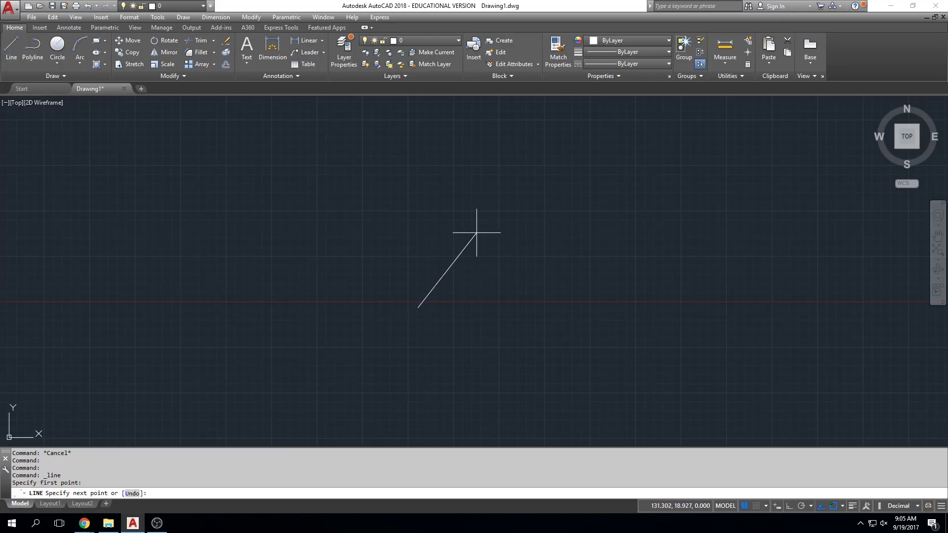
text(@158.21<S86D43'0"E)
key(Return)
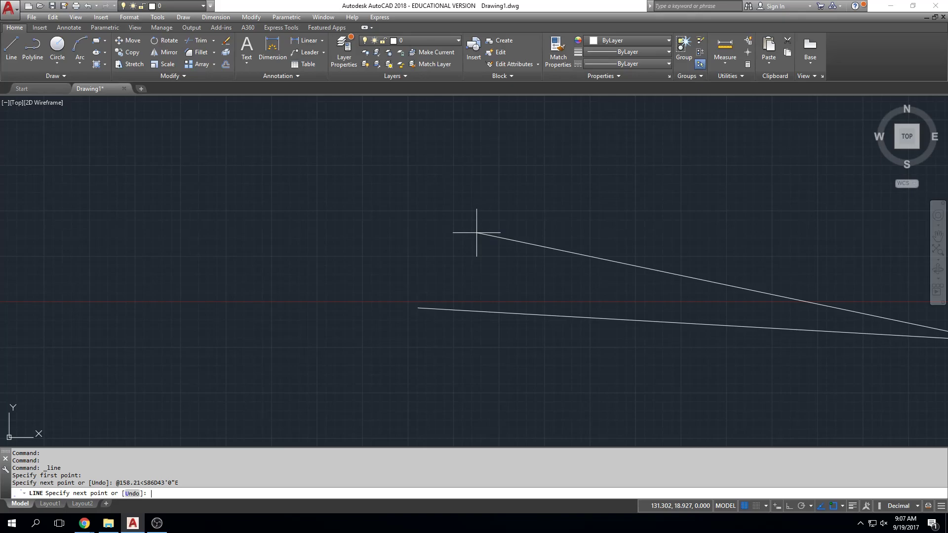
key(Escape)
key(Escape)
Step: Check the length and angle settings in the drawing units, leaving without changes
text(units)
key(Return)
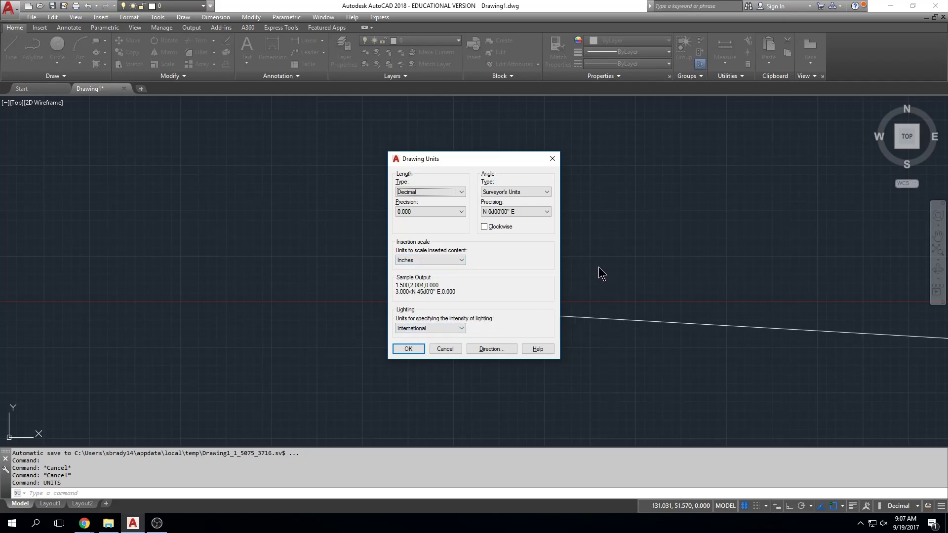
key(Escape)
key(Escape)
key(Escape)
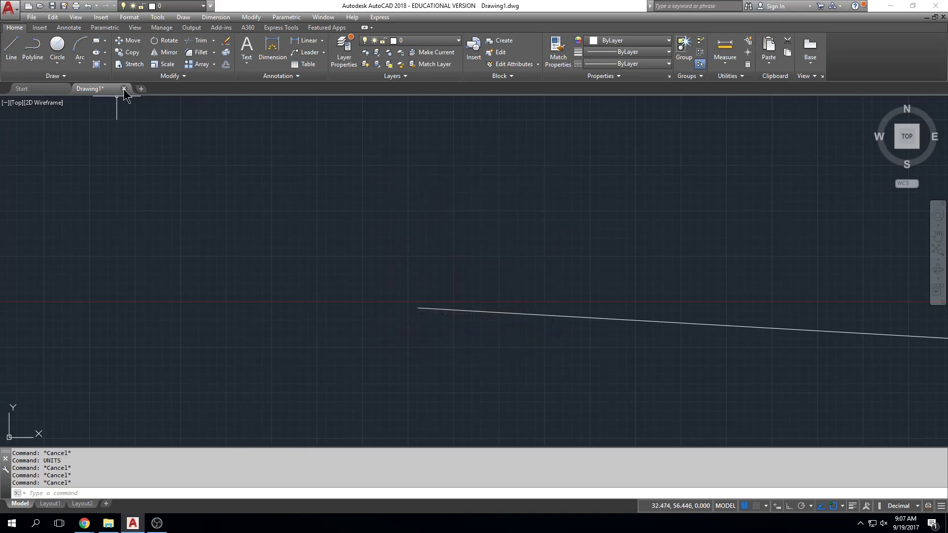
Step: Close Drawing1 without saving and start a new blank drawing
click(124, 89)
click(471, 287)
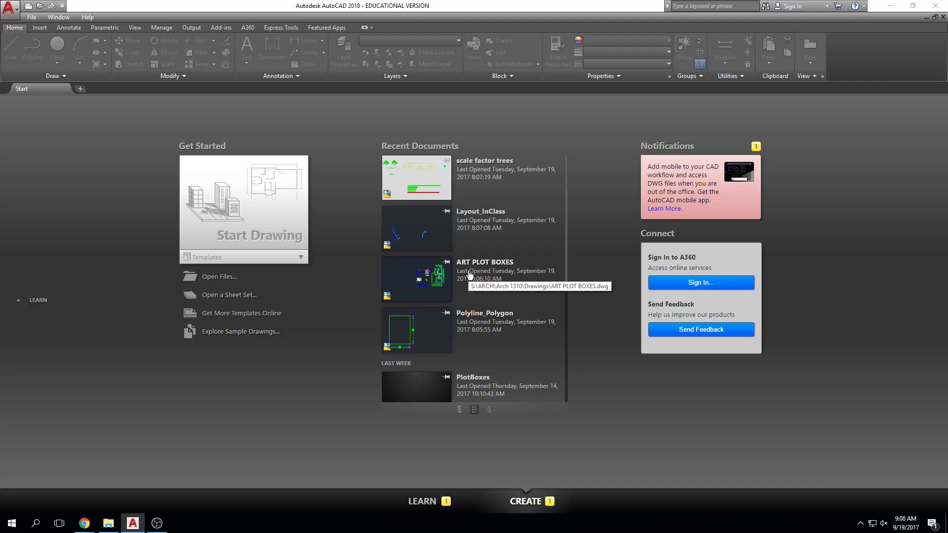
click(80, 89)
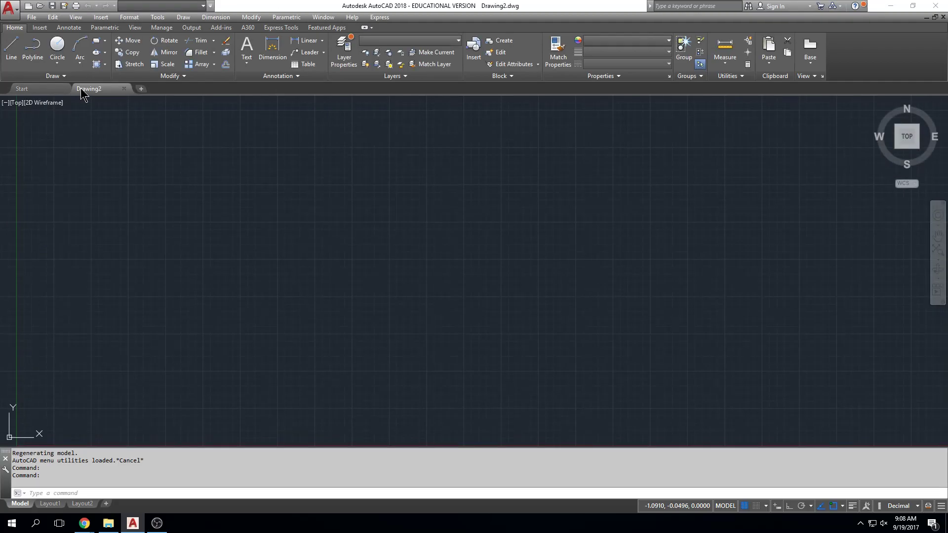
Step: Set the drawing units' angle type to Surveyor's Units with precision N 0d00'00" E
text(units)
key(Return)
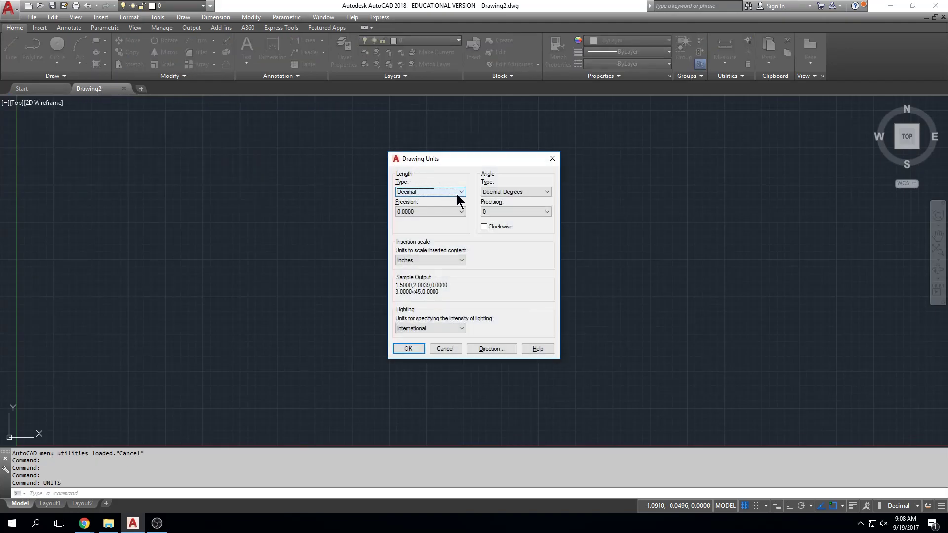
click(423, 213)
click(422, 212)
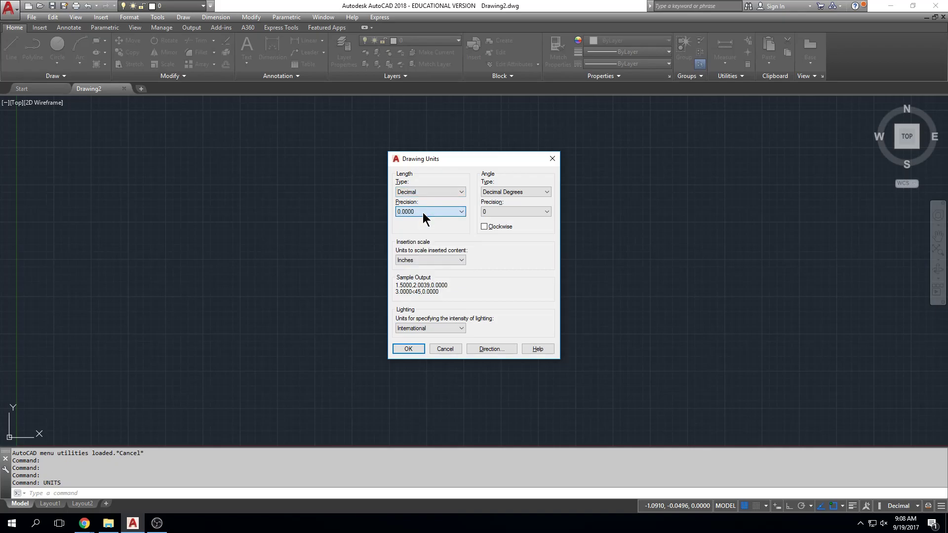
click(538, 192)
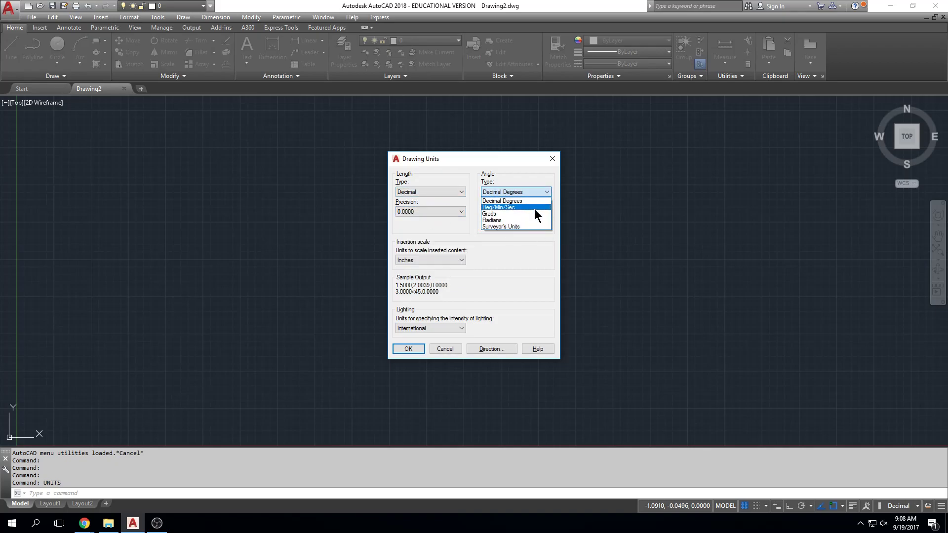
click(535, 225)
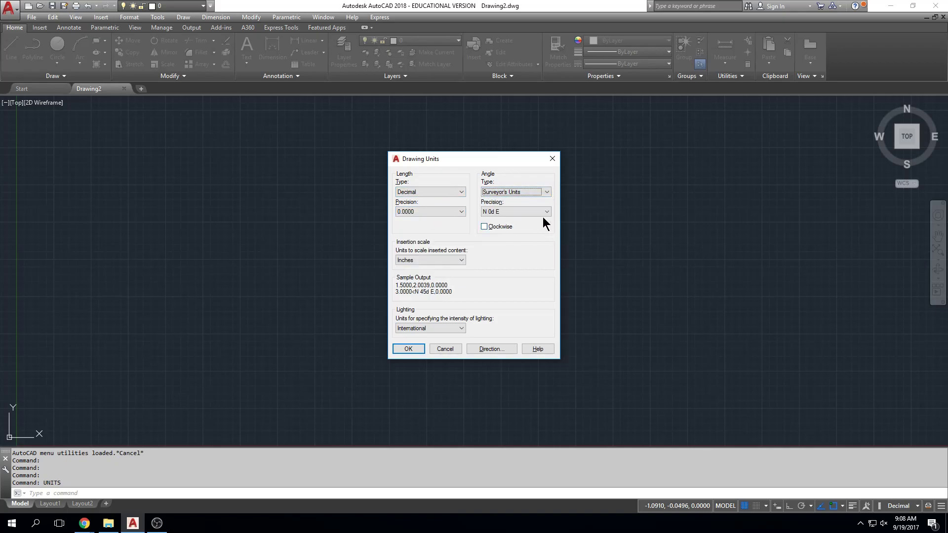
click(541, 212)
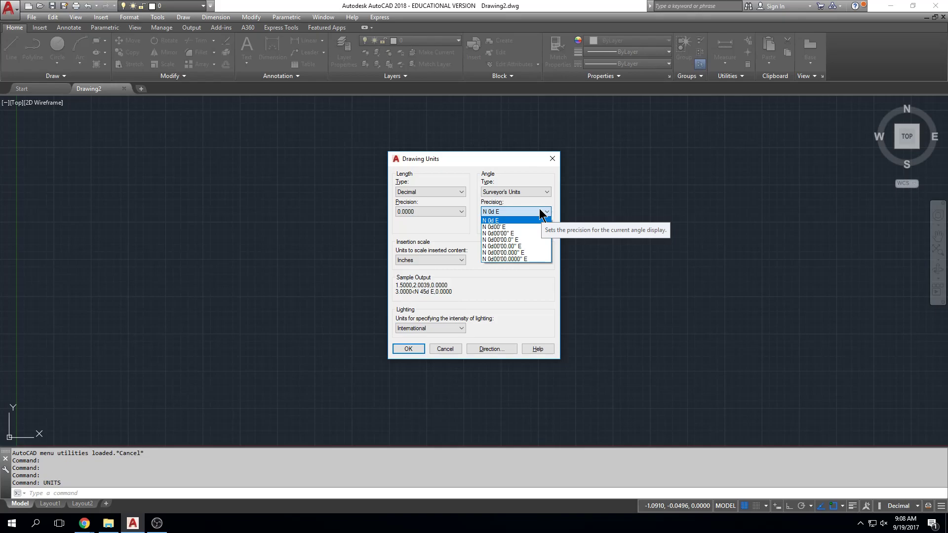
click(538, 233)
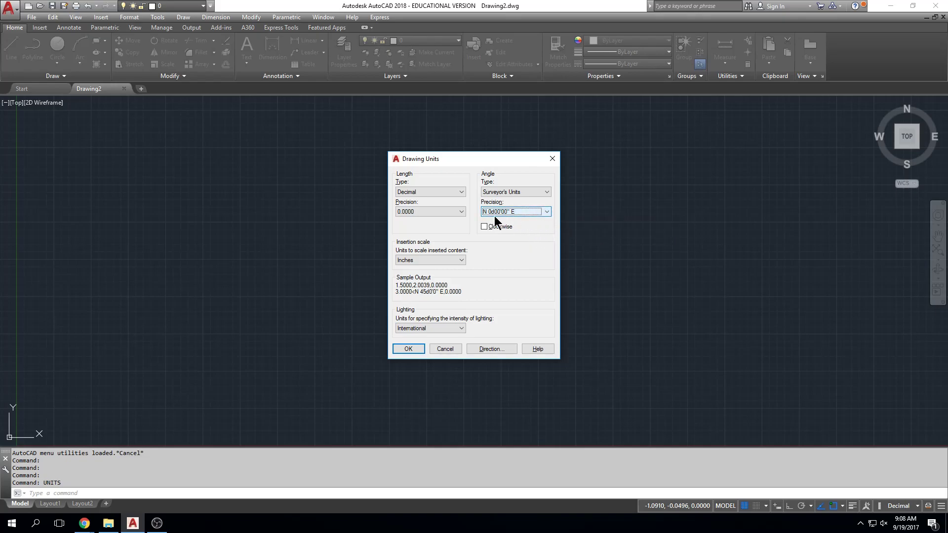
click(409, 347)
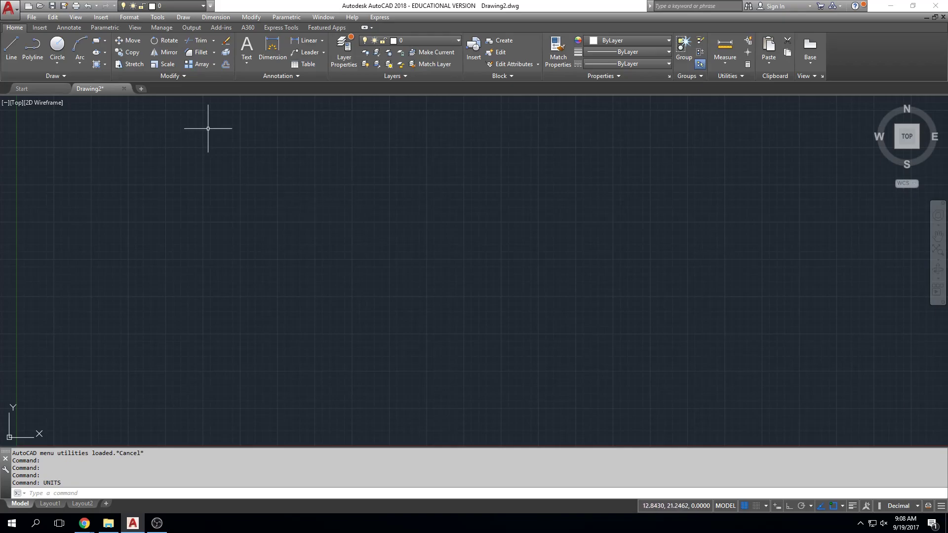
click(32, 52)
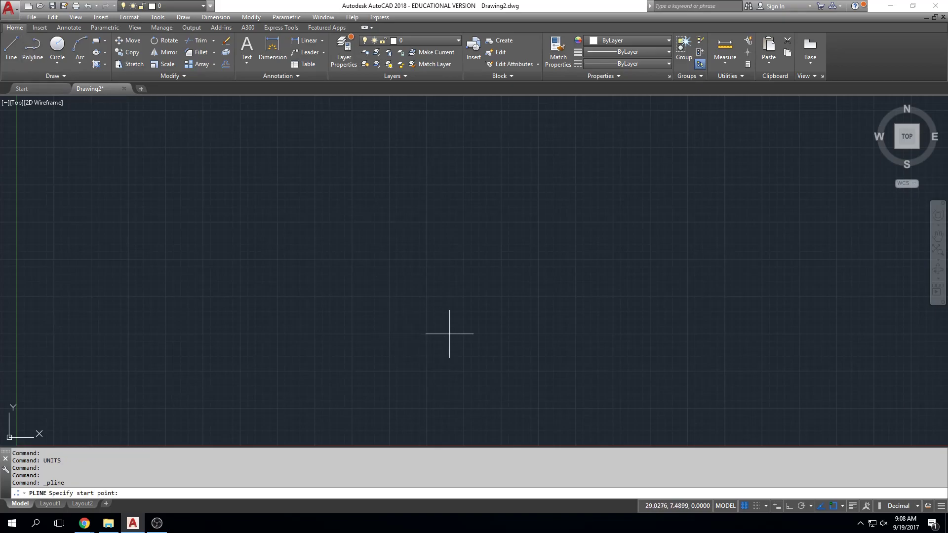
click(391, 320)
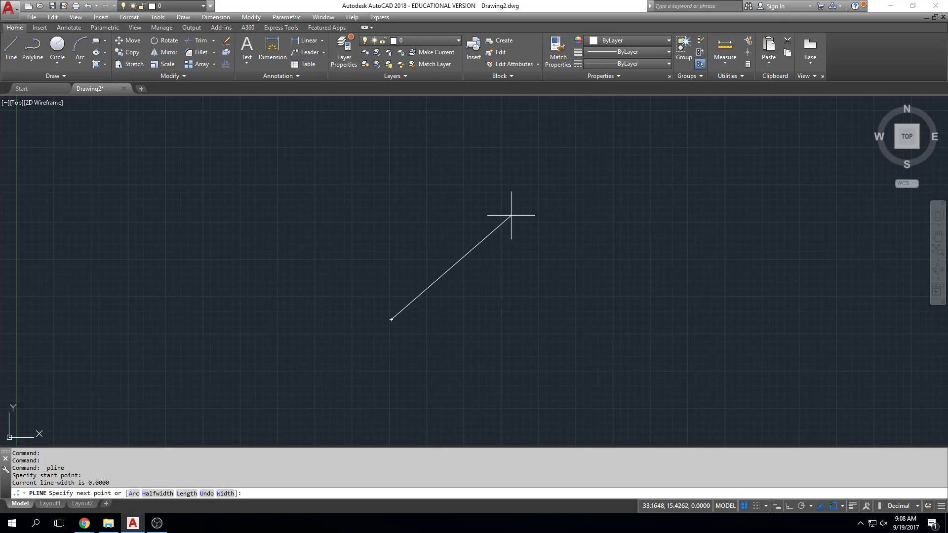
text(@158.21<s86D)
text(E)
key(Return)
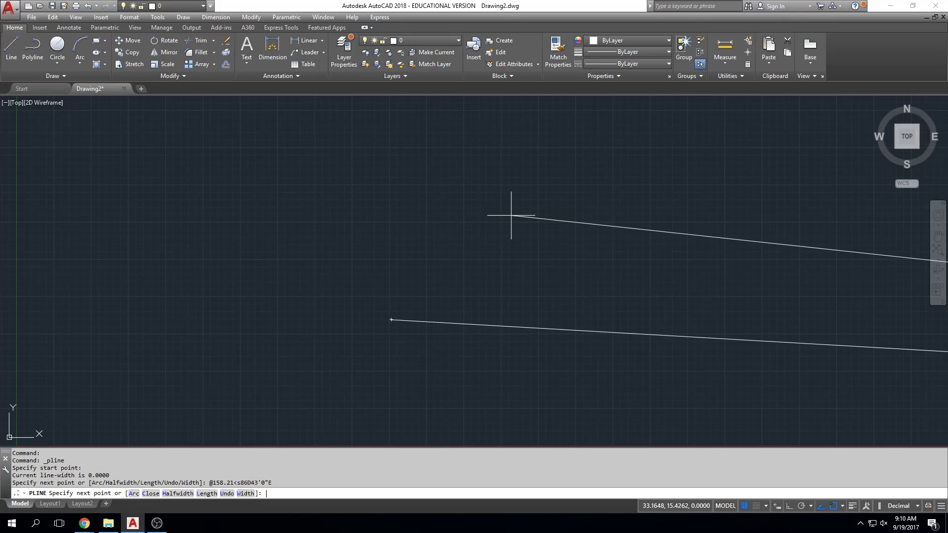
key(Escape)
key(Escape)
key(Escape)
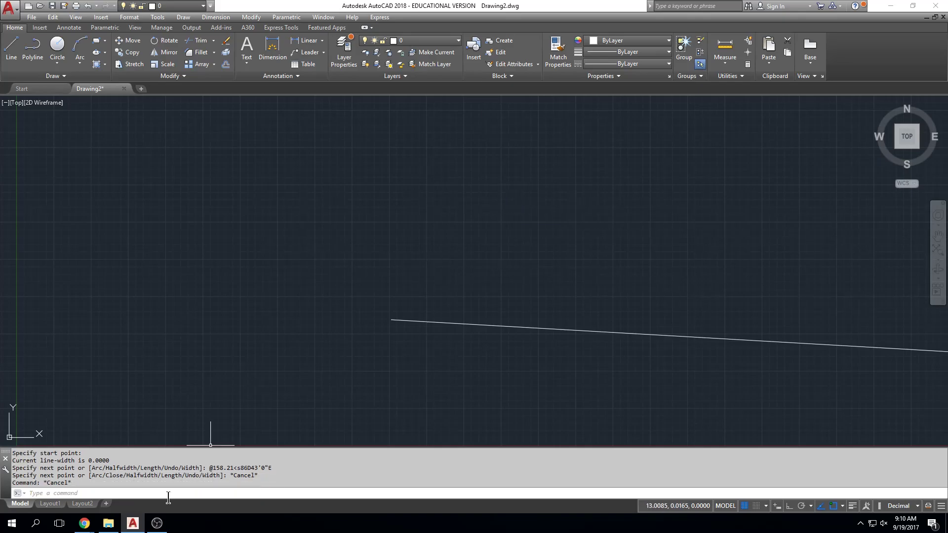
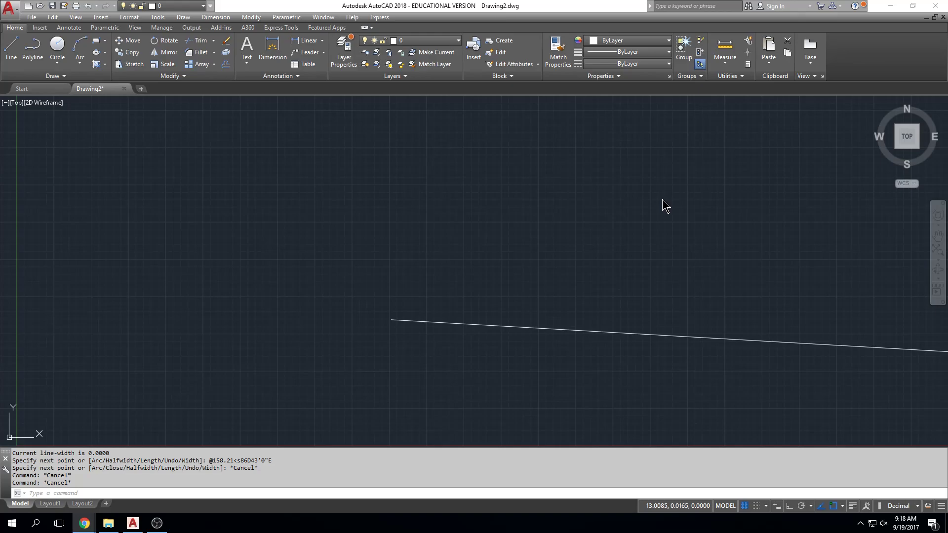
Step: Erase the S86D43'0"E polyline segment to leave the new drawing empty
scroll(706, 215, down, 5)
click(684, 270)
key(Escape)
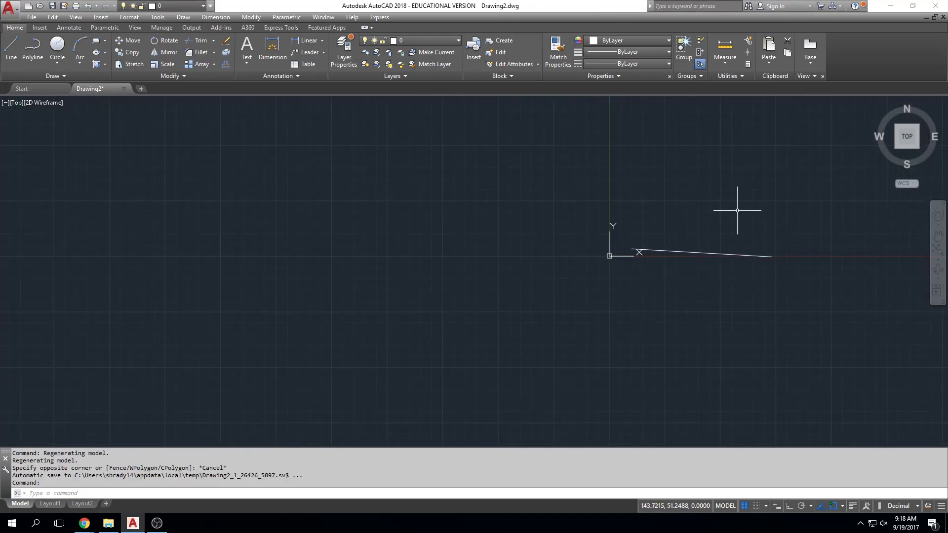
click(735, 211)
click(690, 273)
middle_drag(690, 273, 619, 273)
key(Delete)
scroll(632, 245, down, 2)
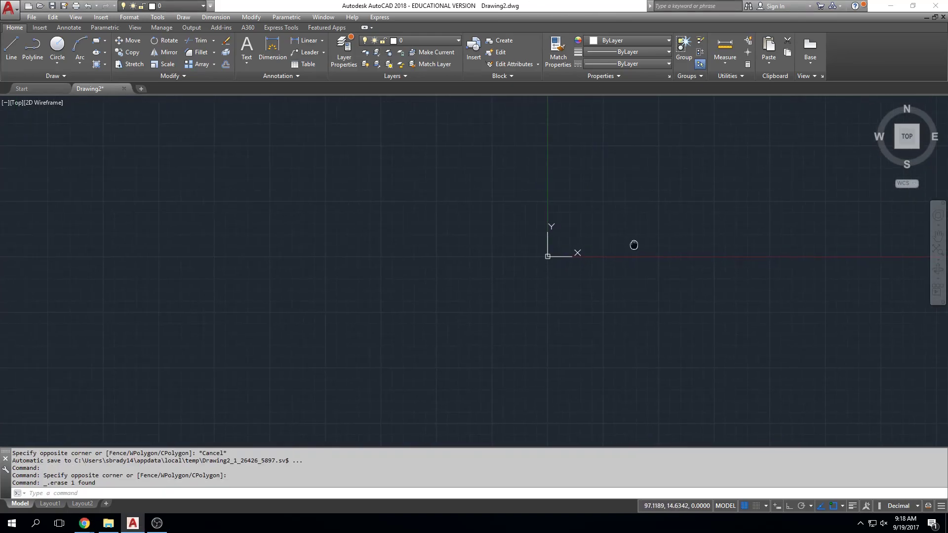
key(Escape)
key(Escape)
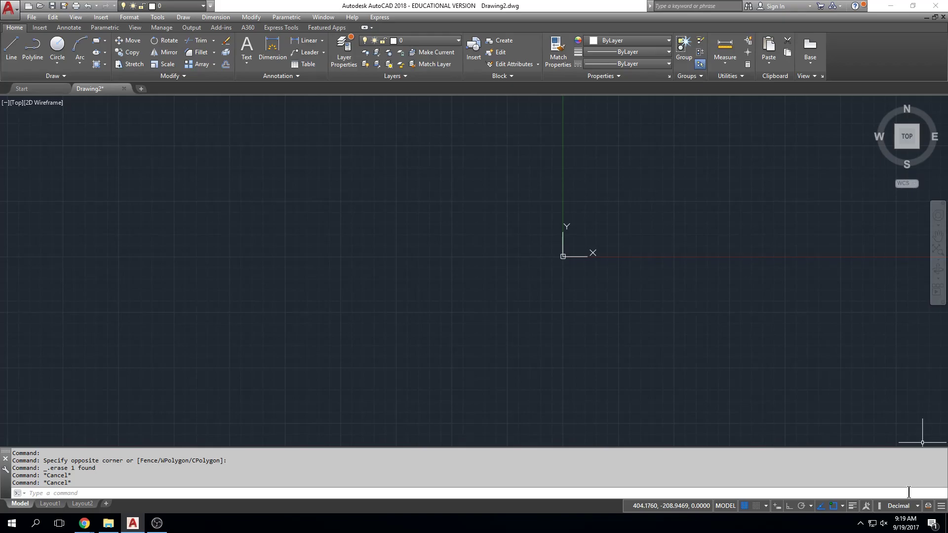
Step: Review the surveyor's angle settings in the drawing units and accept them
text(units)
key(Return)
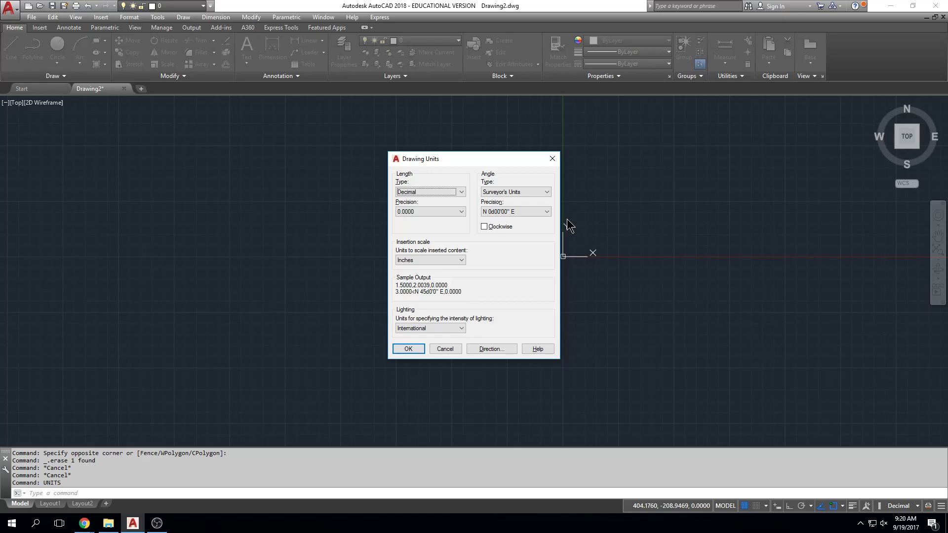
click(422, 349)
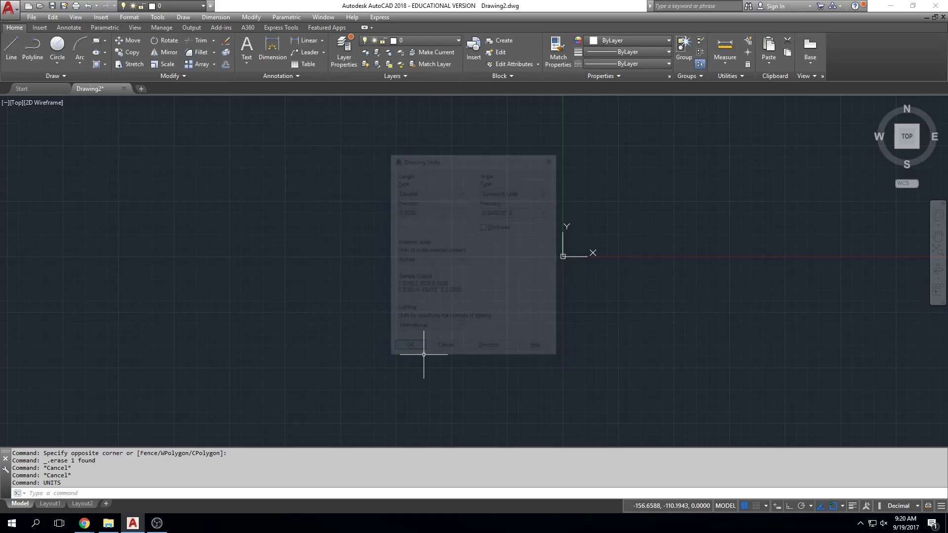
Step: Create a layer named C-PROP and set its color to red
click(344, 60)
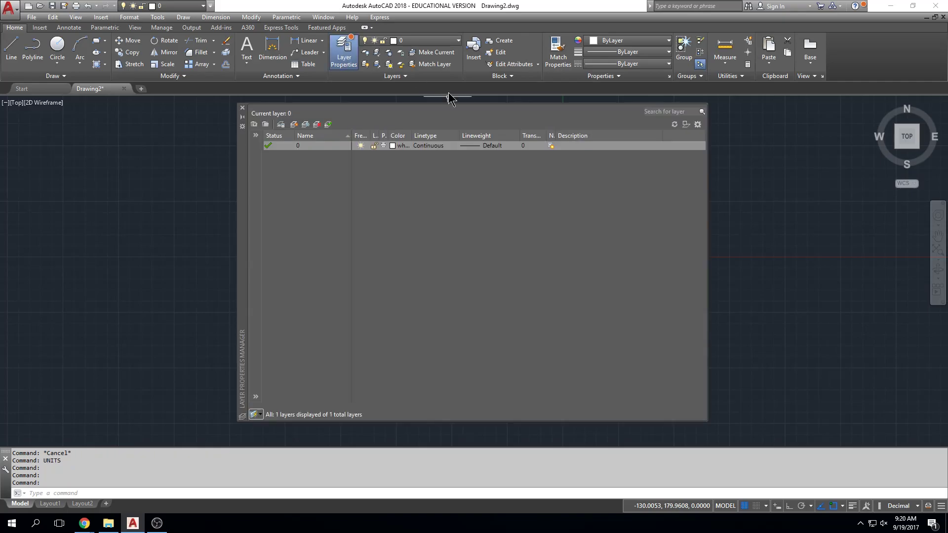
click(294, 125)
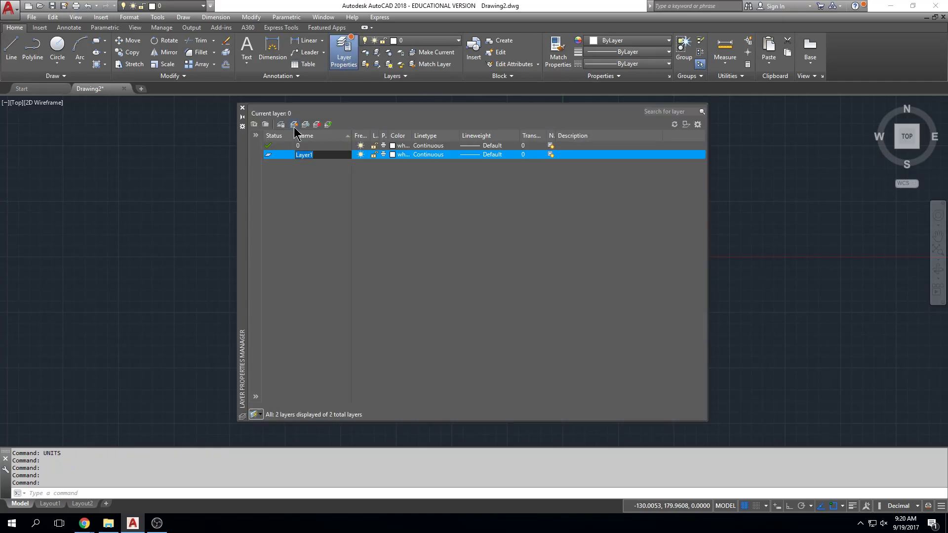
text(C-PROP)
key(Return)
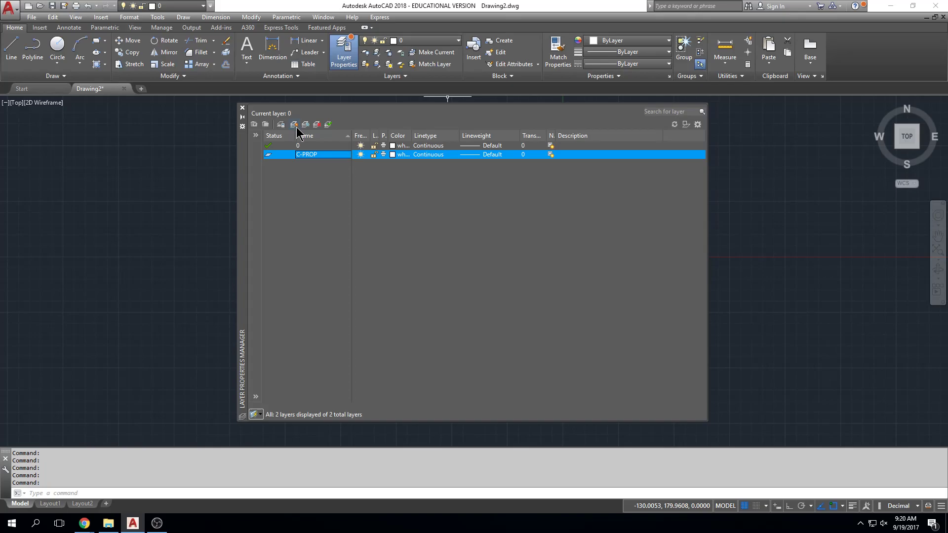
click(403, 156)
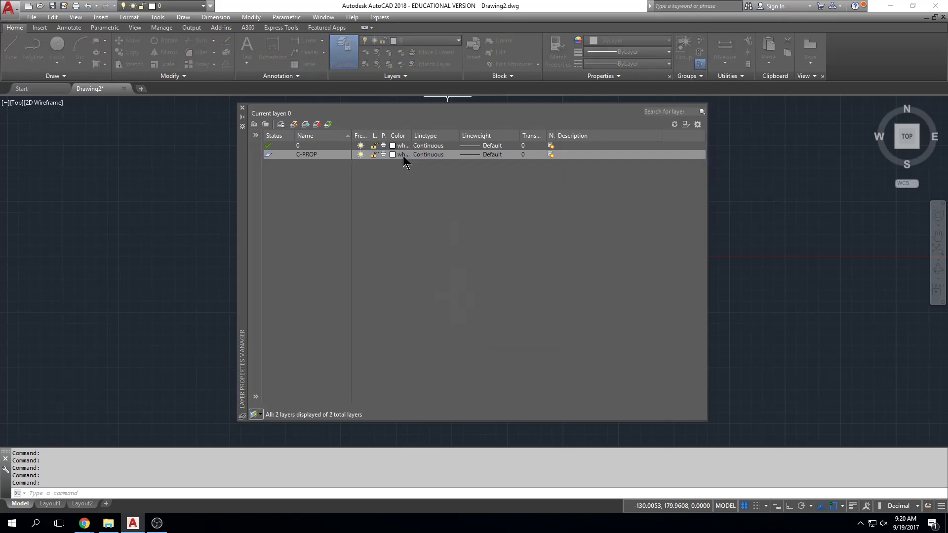
click(396, 283)
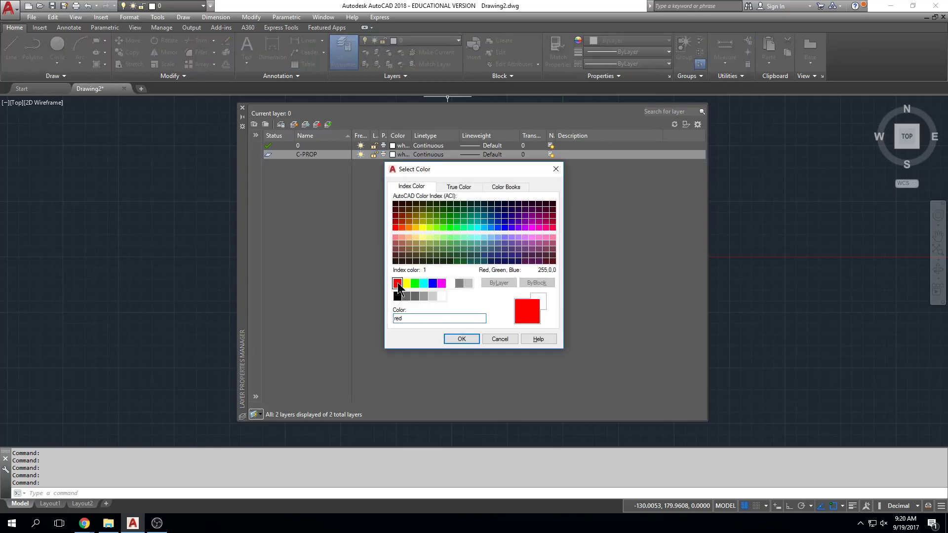
click(462, 339)
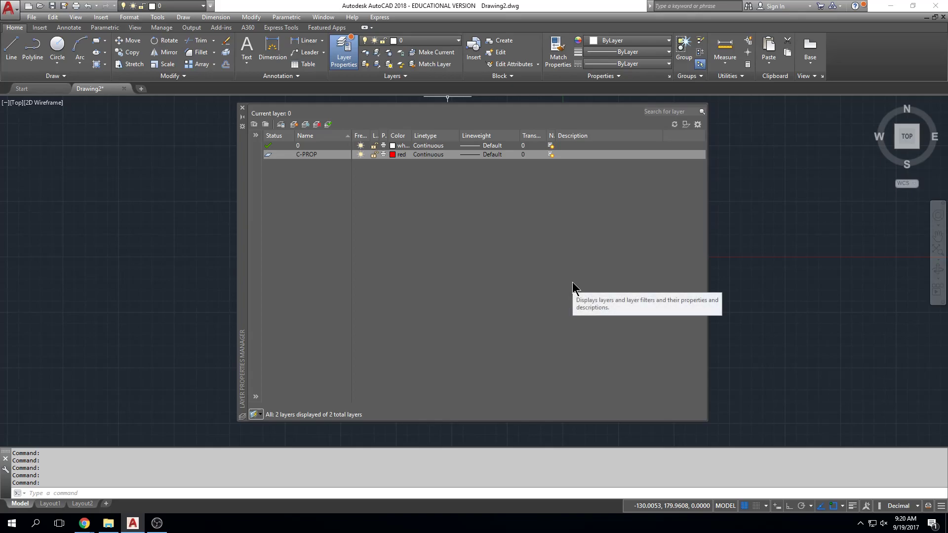
Step: Load the BORDER linetype and assign it to the C-PROP layer
click(435, 155)
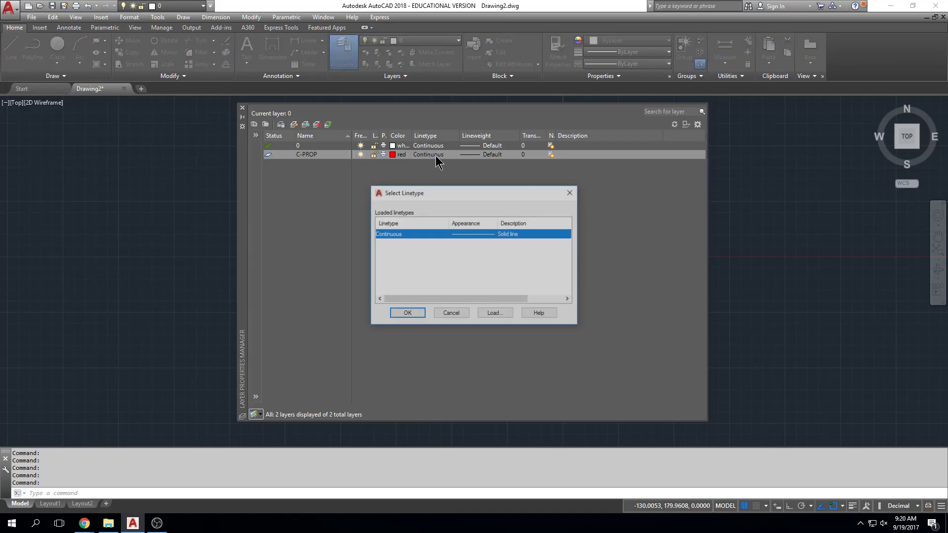
click(500, 314)
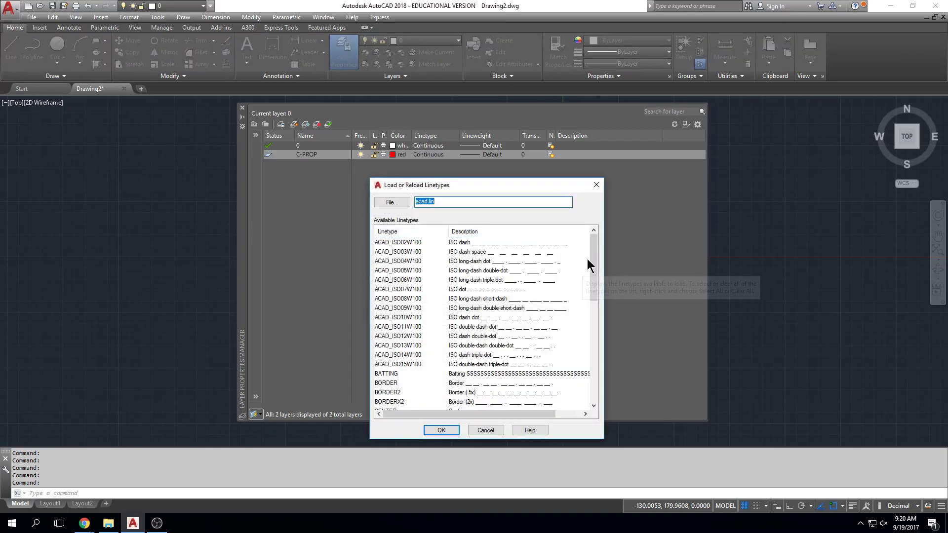
drag(595, 250, 594, 280)
click(386, 308)
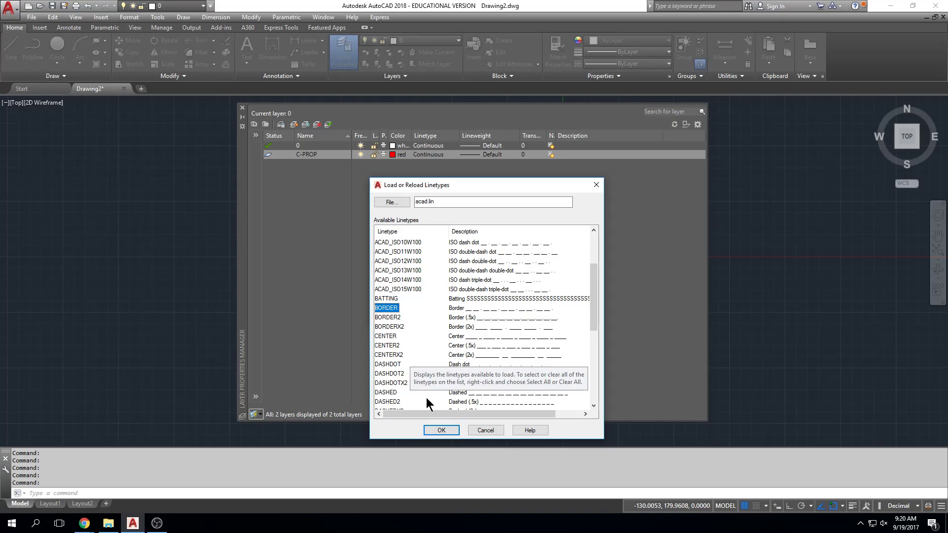
click(441, 430)
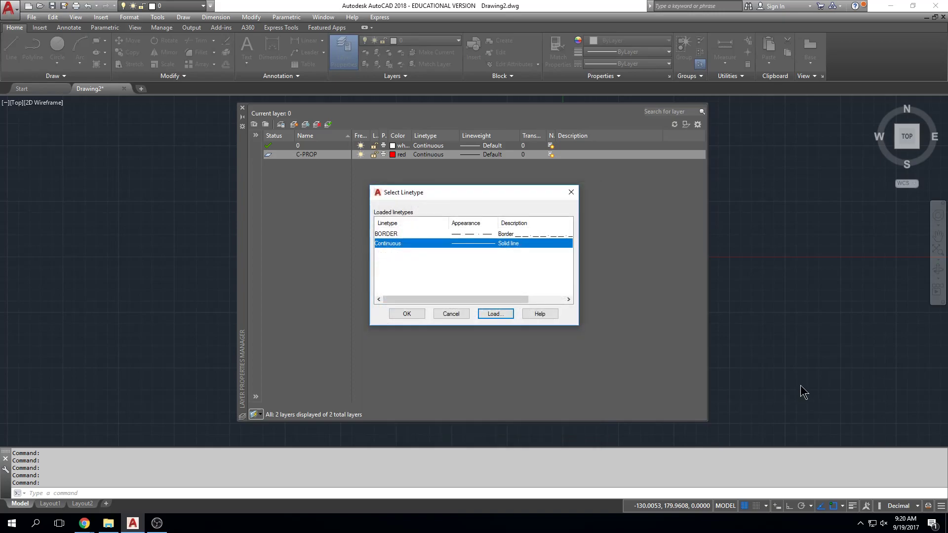
click(487, 235)
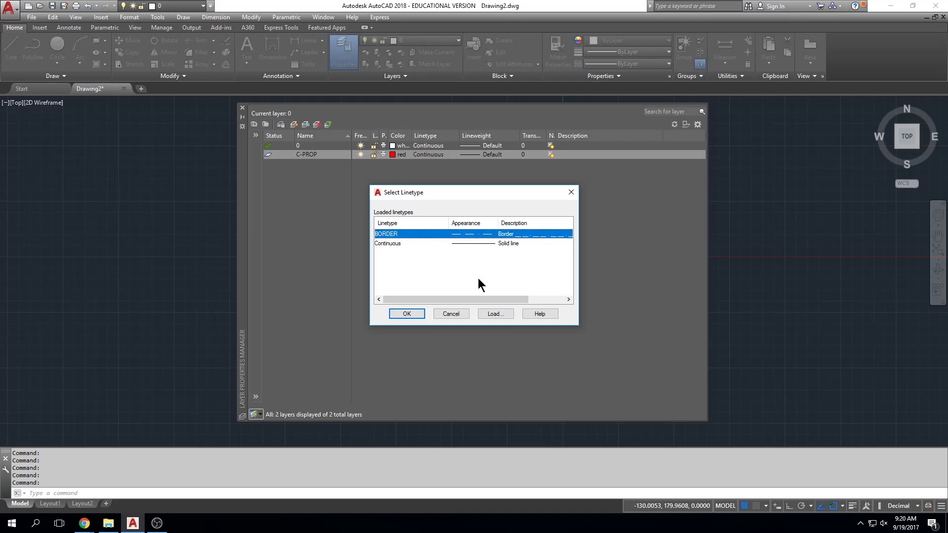
click(410, 315)
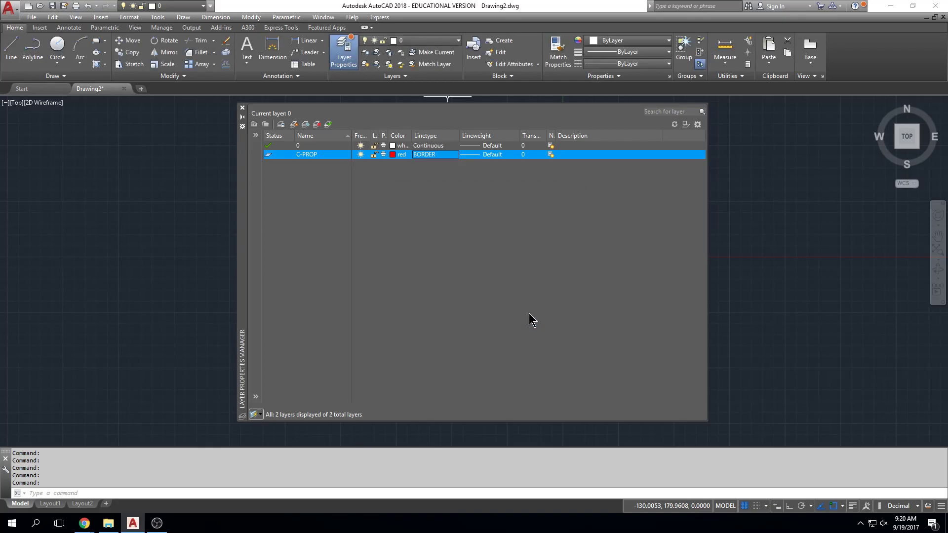
Step: Create a layer named C-PROP-ESMT and set its color to green
click(293, 125)
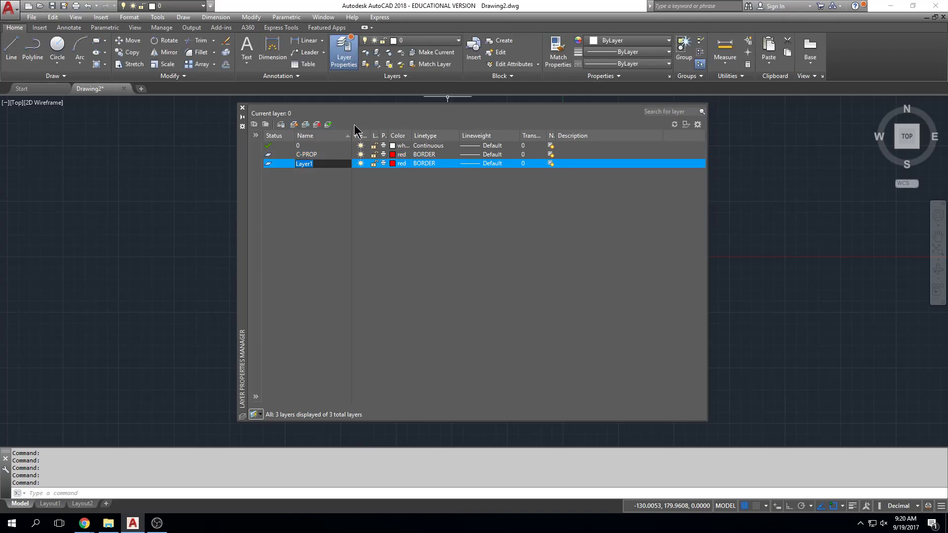
text(C-PROP-ESMT)
key(Return)
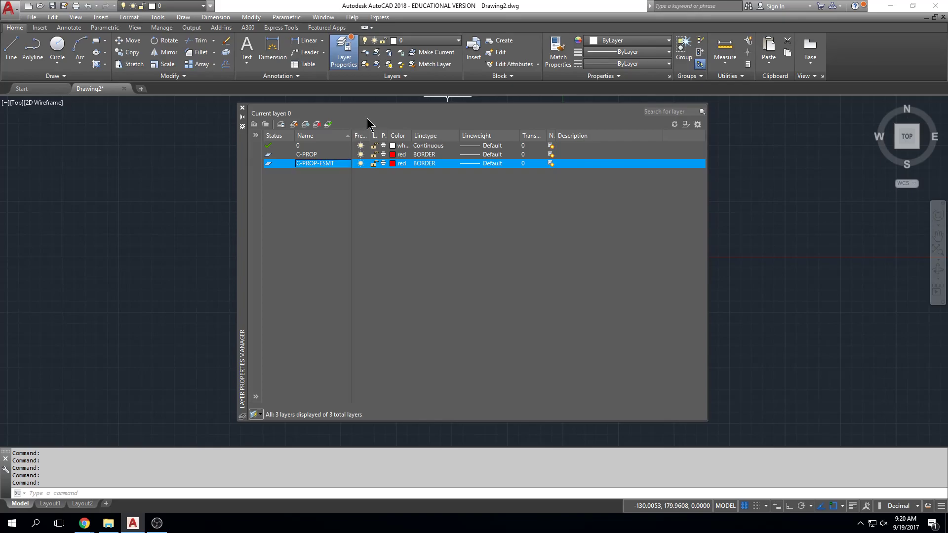
click(408, 164)
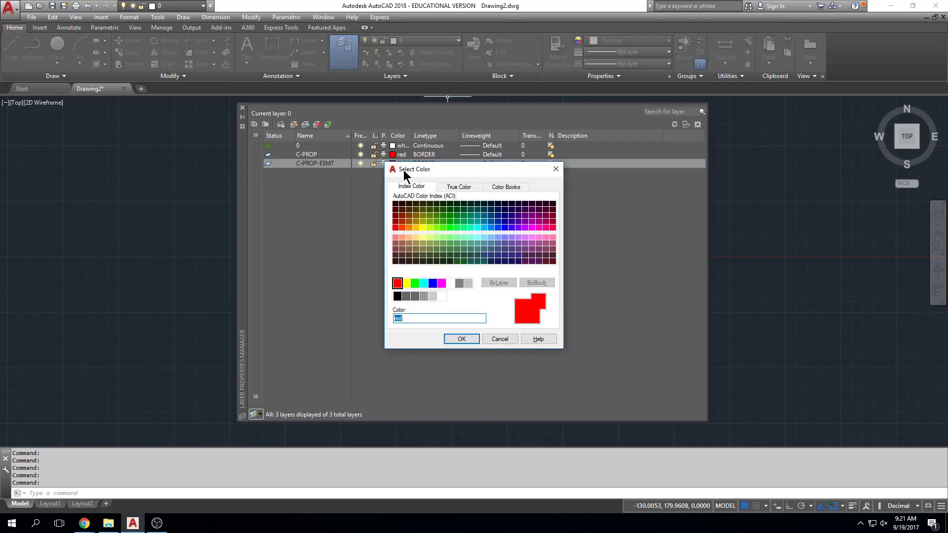
click(413, 283)
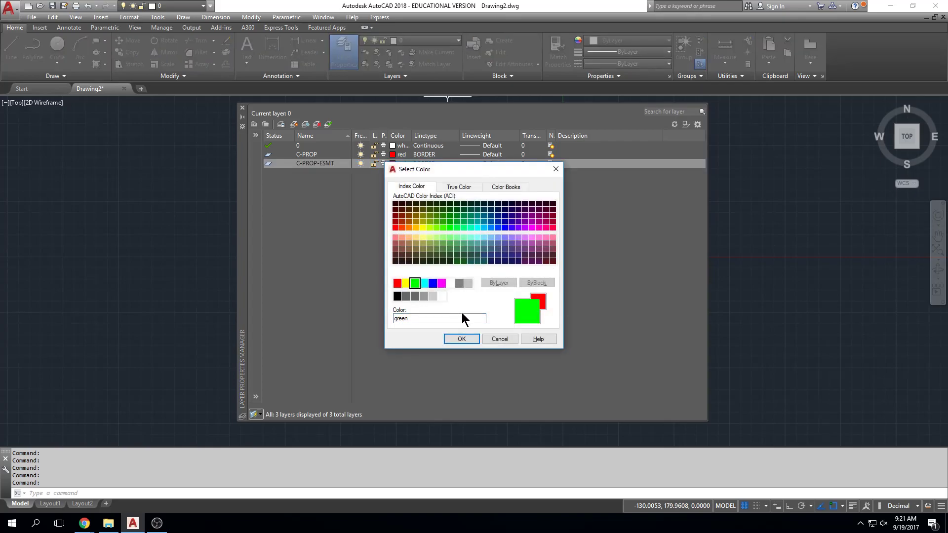
click(461, 339)
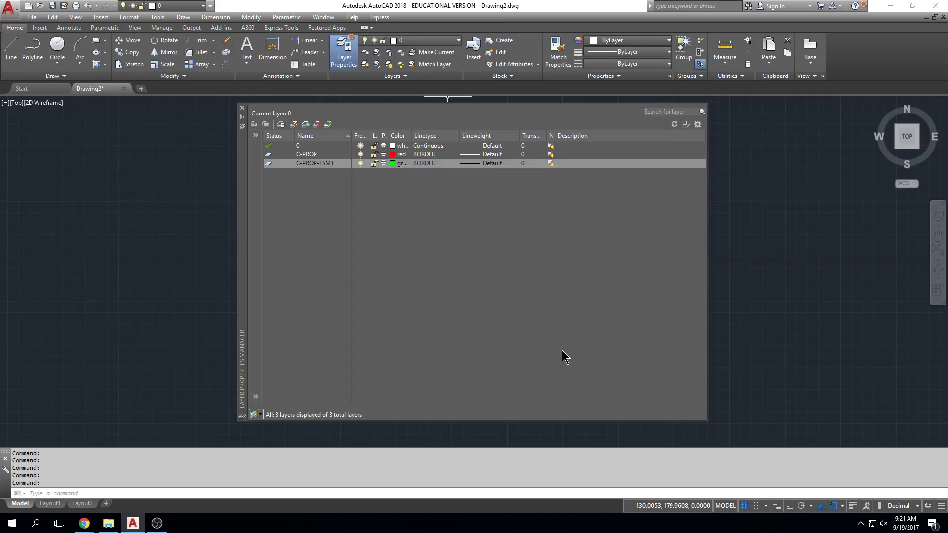
Step: Load the HIDDEN linetype and assign it to the C-PROP-ESMT layer
click(428, 164)
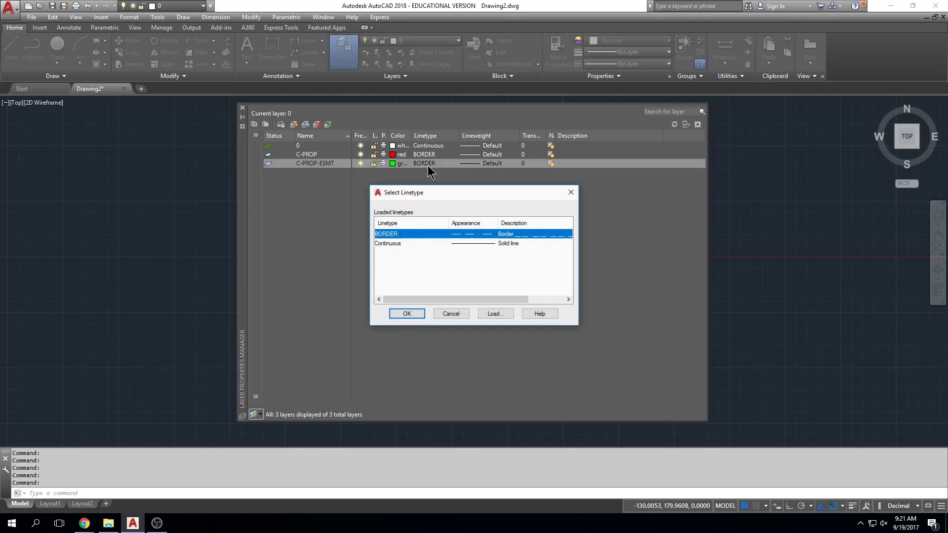
click(494, 314)
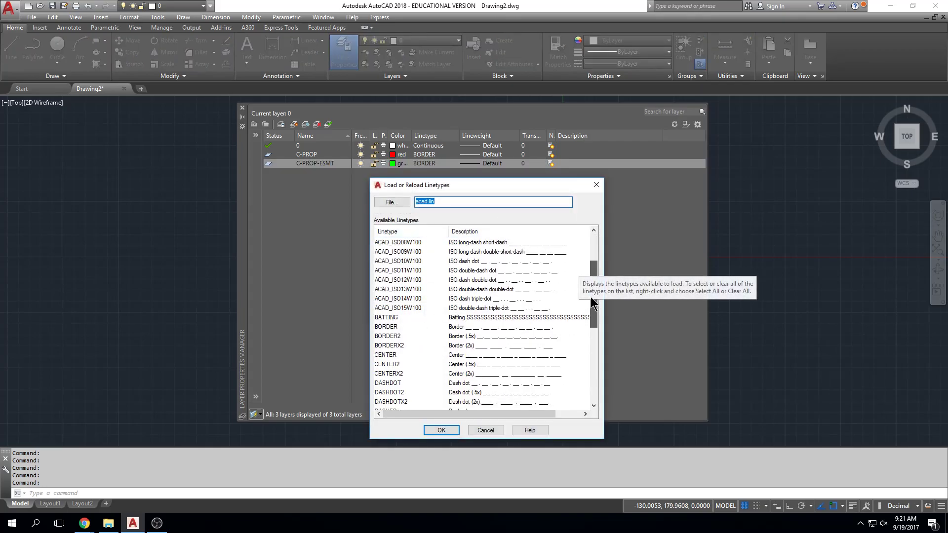
scroll(592, 295, down, 2)
scroll(394, 371, down, 4)
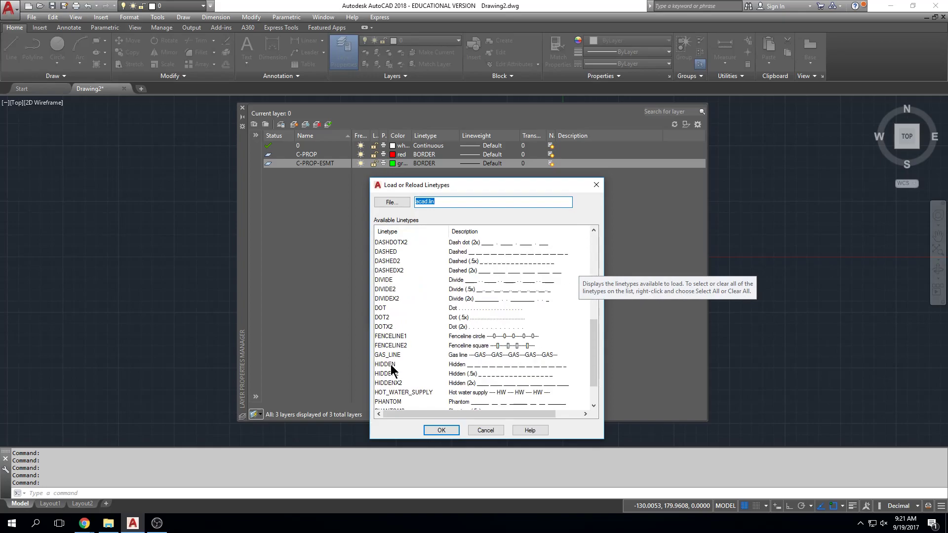
click(390, 365)
click(440, 430)
click(480, 254)
click(408, 315)
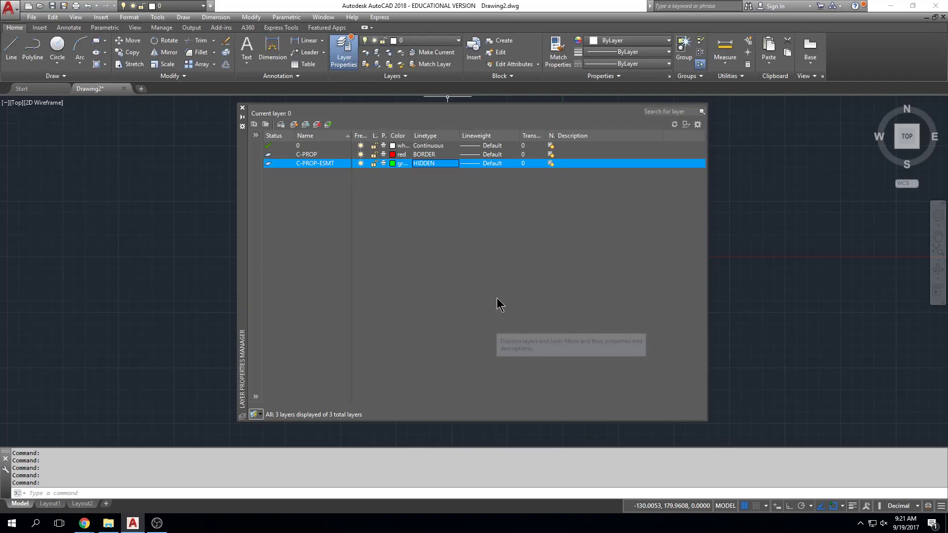
double_click(308, 154)
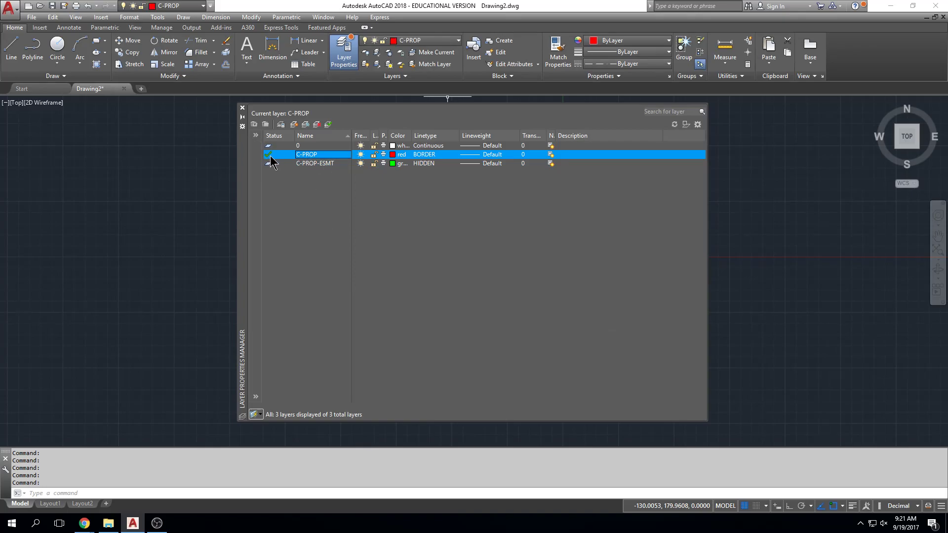
click(242, 108)
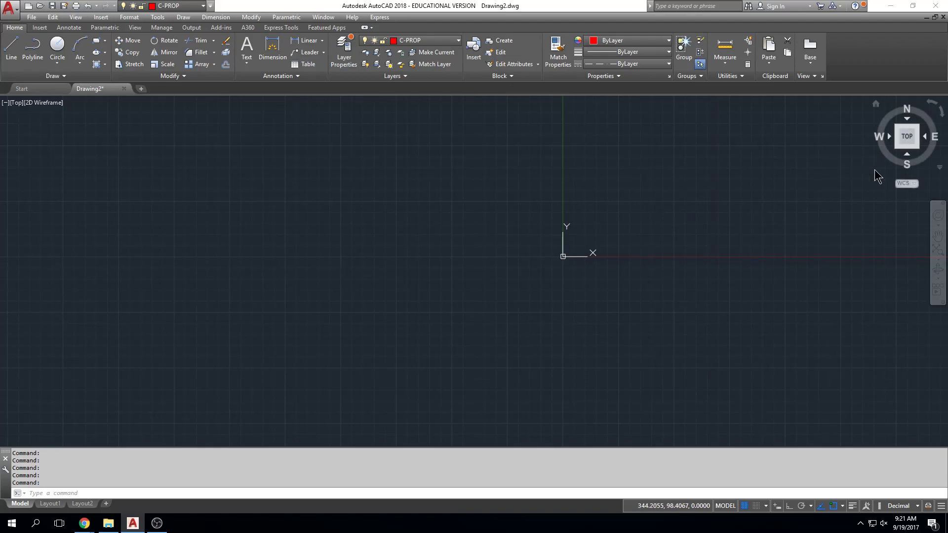
scroll(650, 212, down, 5)
middle_drag(652, 228, 165, 370)
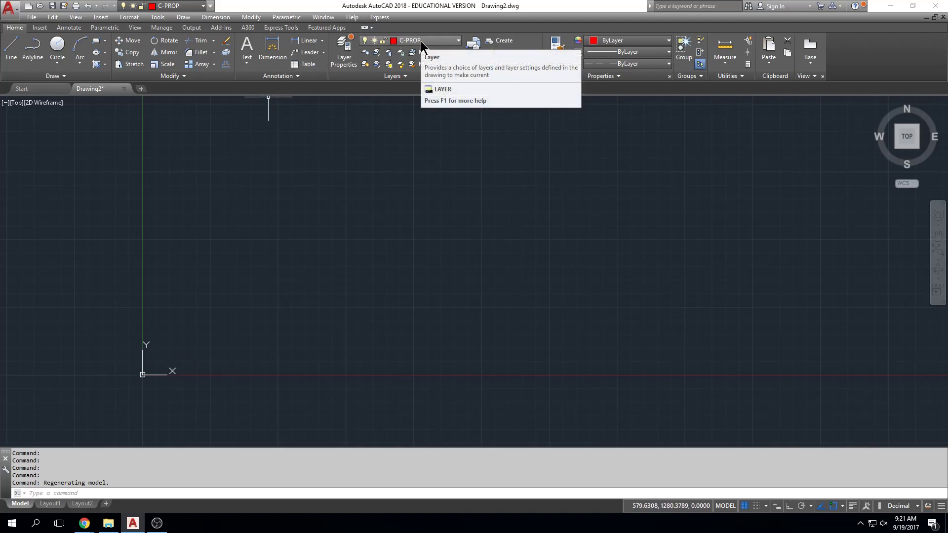
click(32, 55)
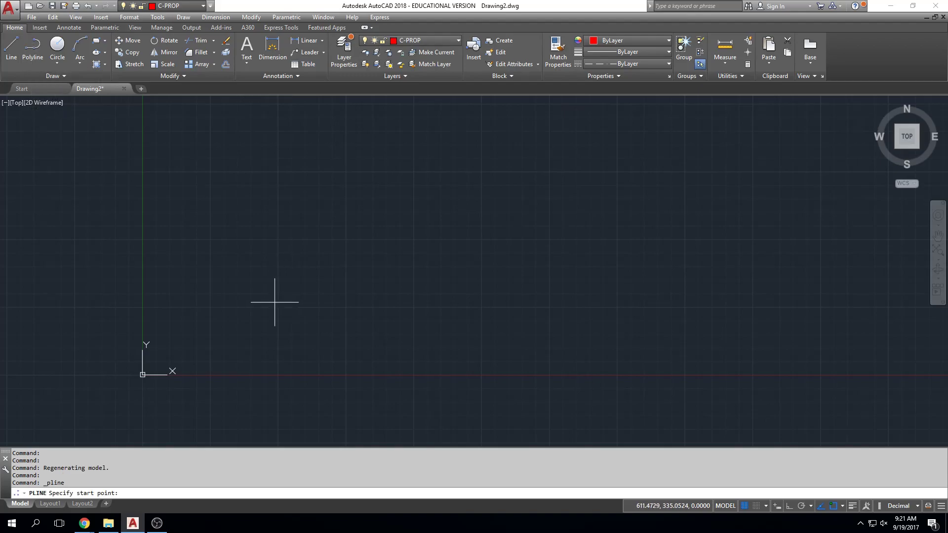
click(406, 261)
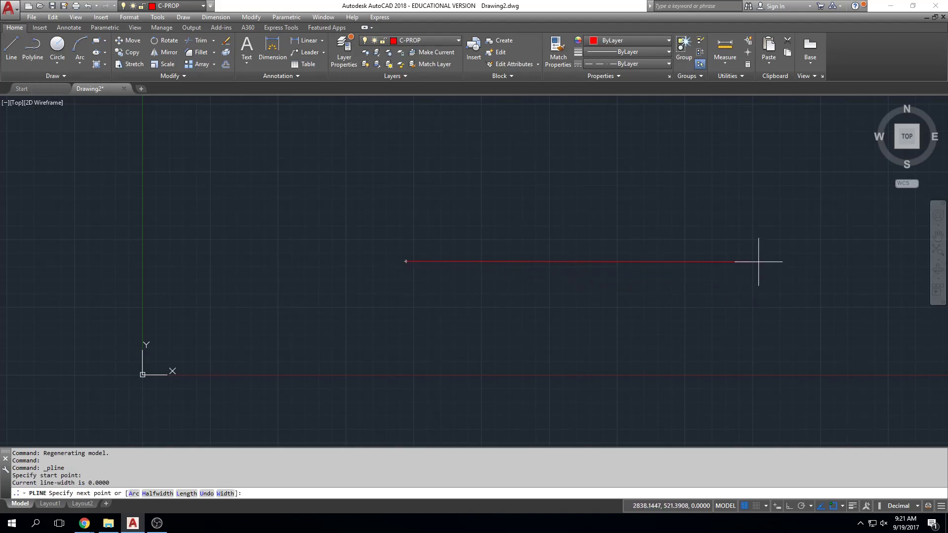
text(@158.21)
text(<S86D43'0"E)
key(Return)
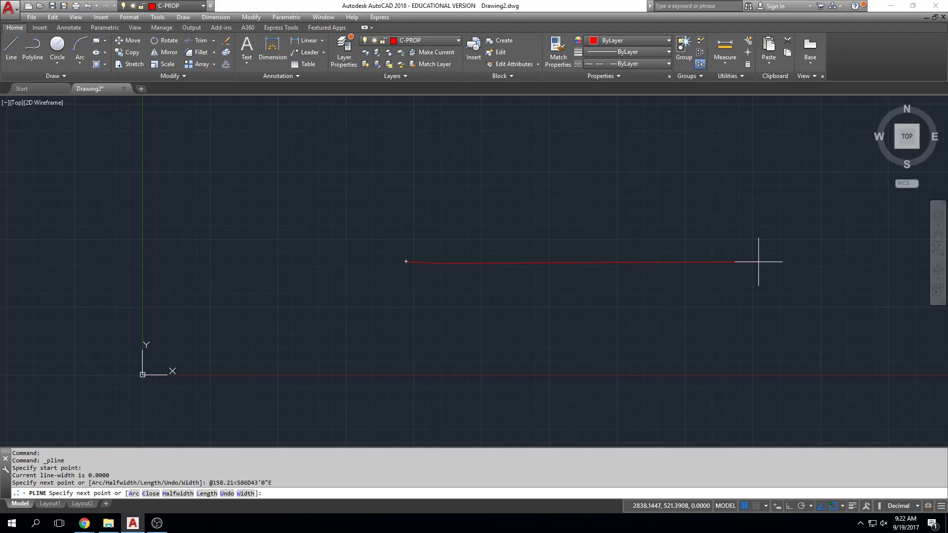
scroll(462, 327, up, 5)
mouse_move(434, 254)
middle_down()
mouse_move(429, 268)
mouse_move(451, 331)
middle_up()
scroll(449, 288, up, 4)
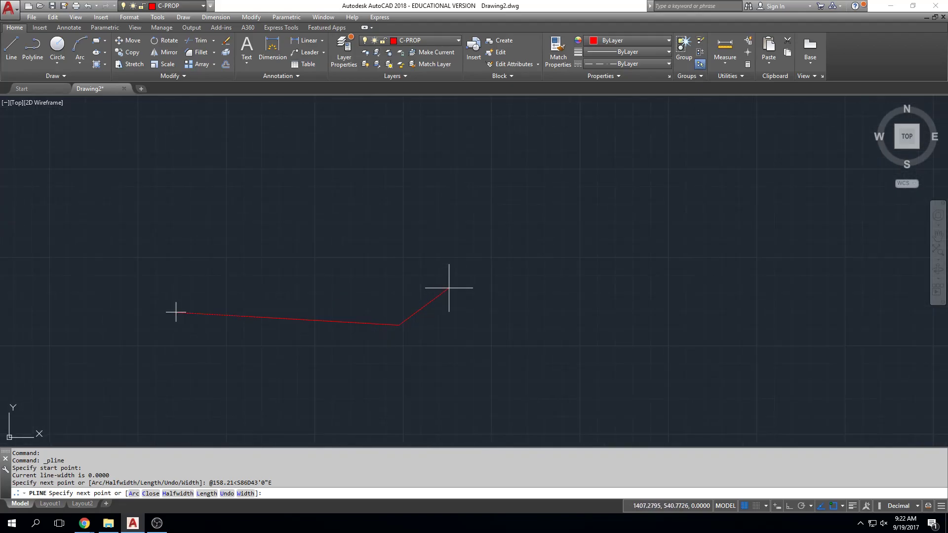
scroll(410, 325, up, 4)
scroll(409, 326, up, 3)
scroll(404, 330, down, 7)
scroll(235, 362, down, 4)
middle_drag(236, 362, 503, 342)
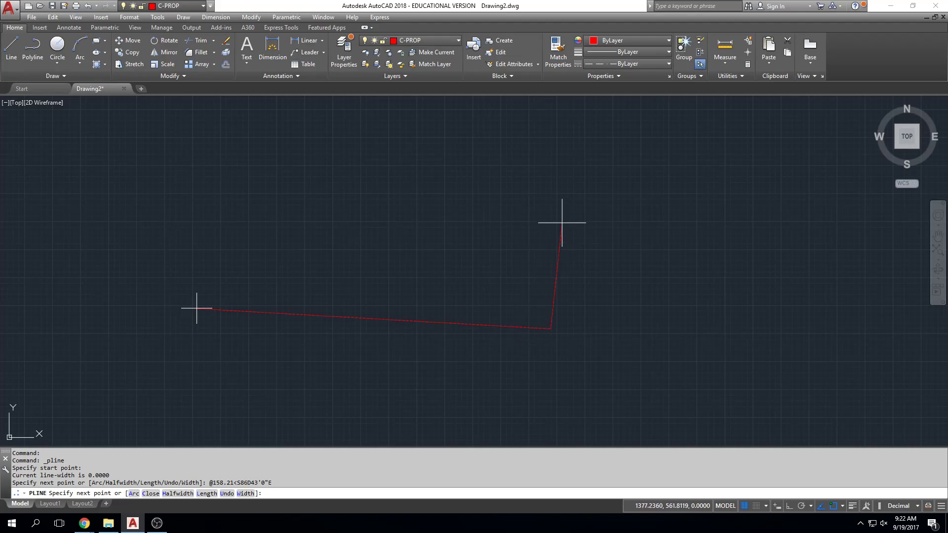
text(@180.31)
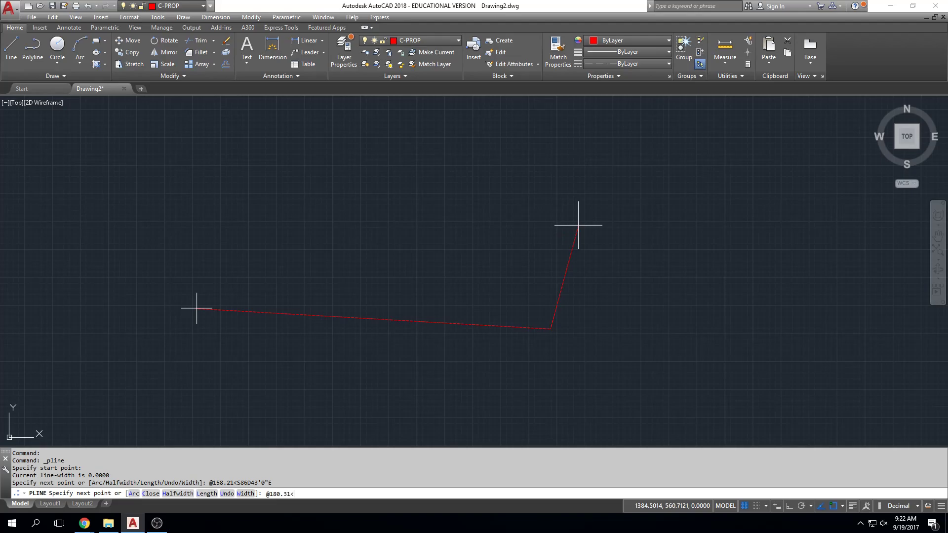
text(<N18D50'00"E)
key(Return)
scroll(587, 222, down, 5)
scroll(627, 246, up, 3)
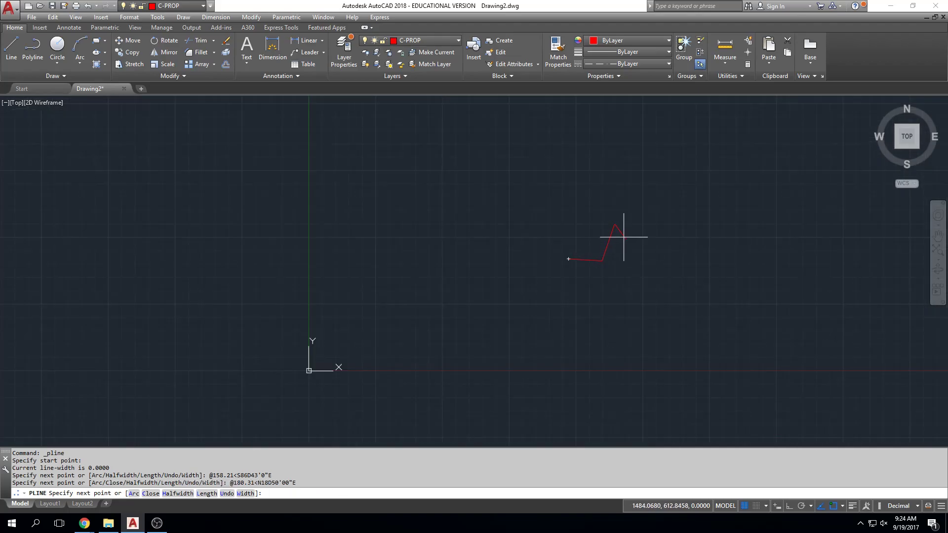
scroll(619, 213, up, 2)
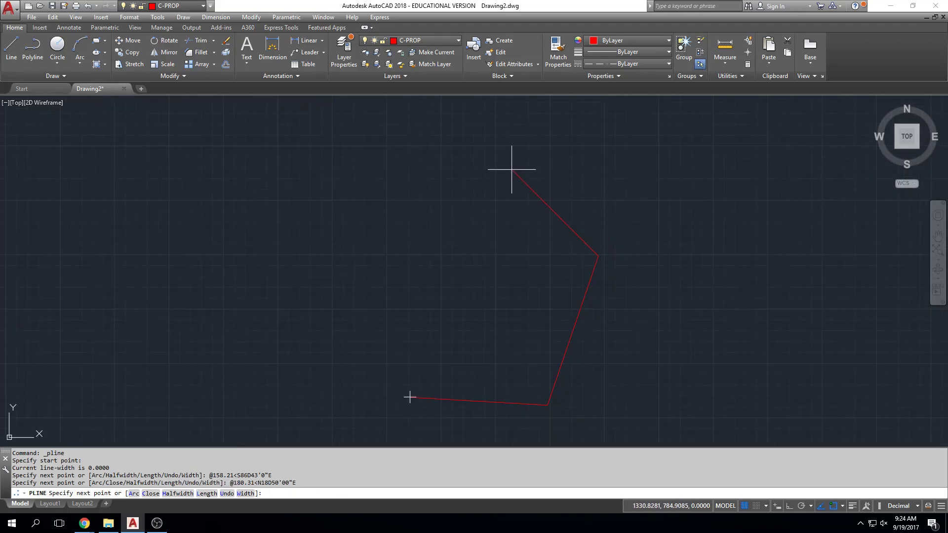
text(@)
text(185.18)
text(<)
text(N23)
text(D27)
text('1)
key(BackSpace)
text(40"W)
key(Return)
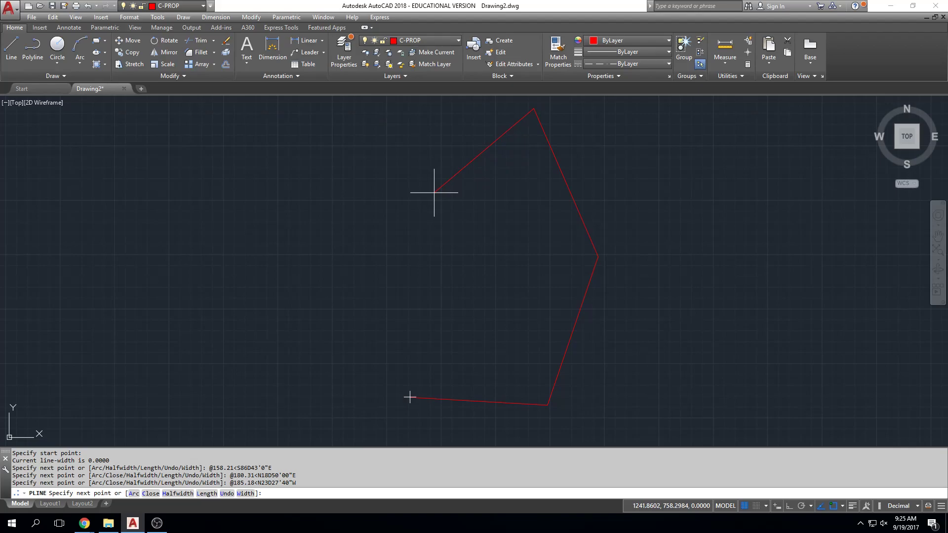
text(@205.00<S50D23'15"W)
key(Return)
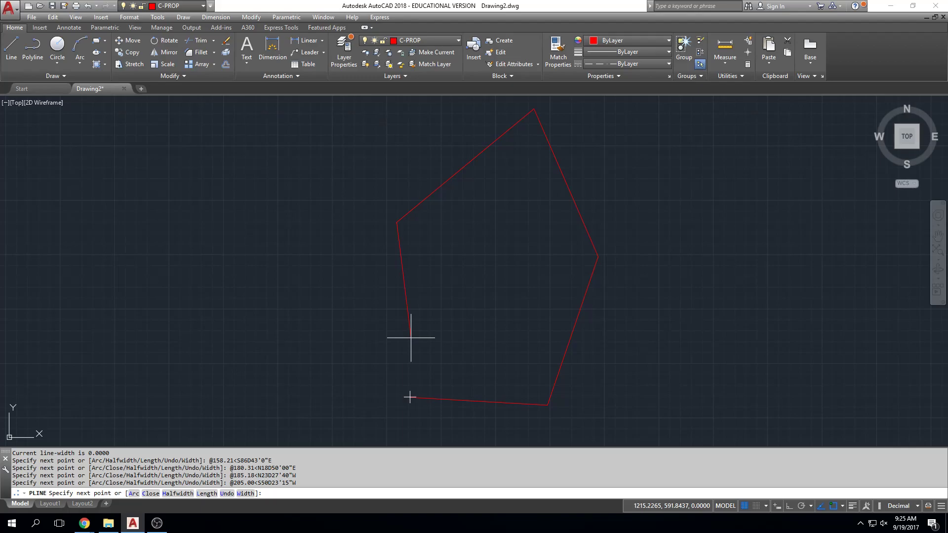
text(s)
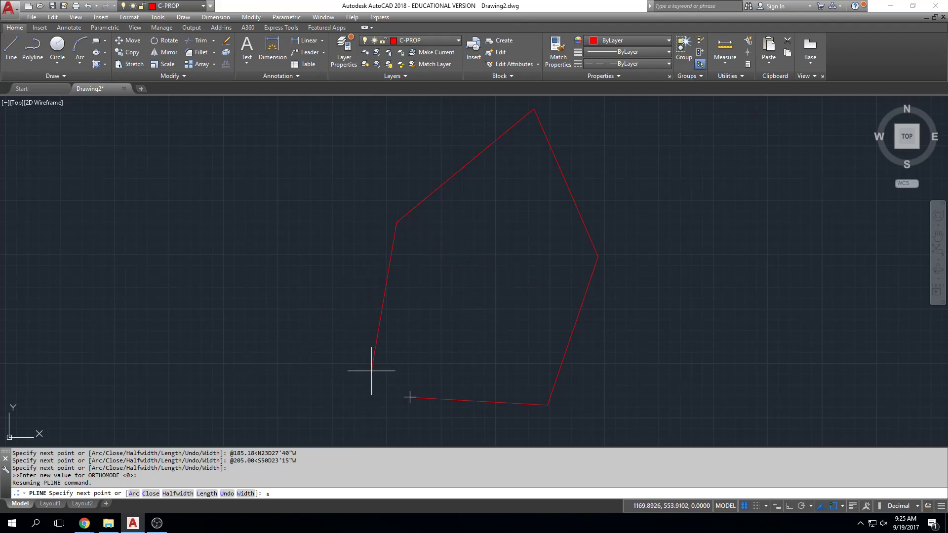
key(Escape)
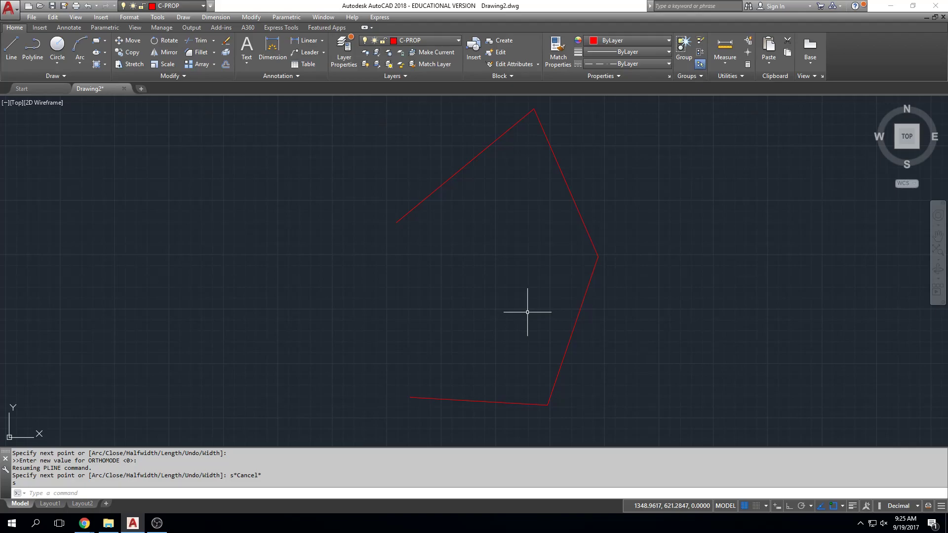
click(32, 49)
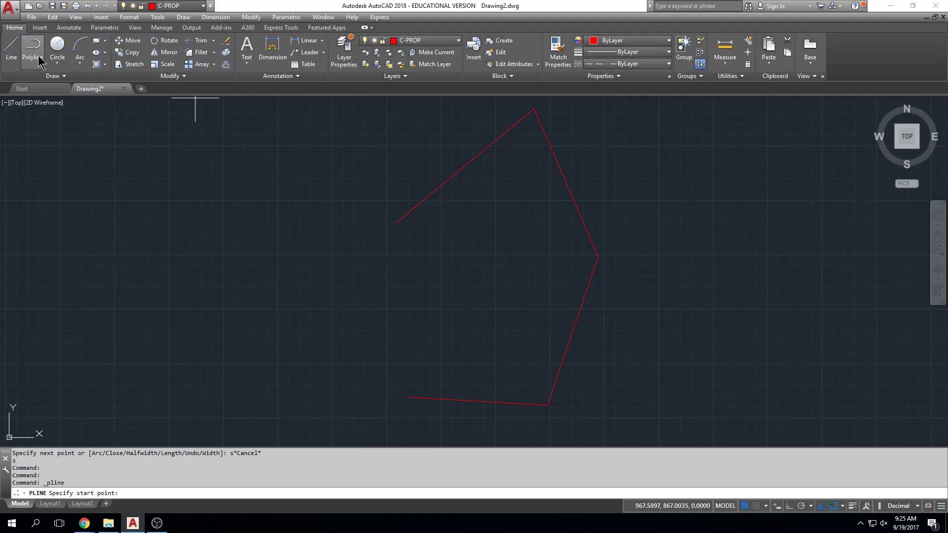
click(397, 221)
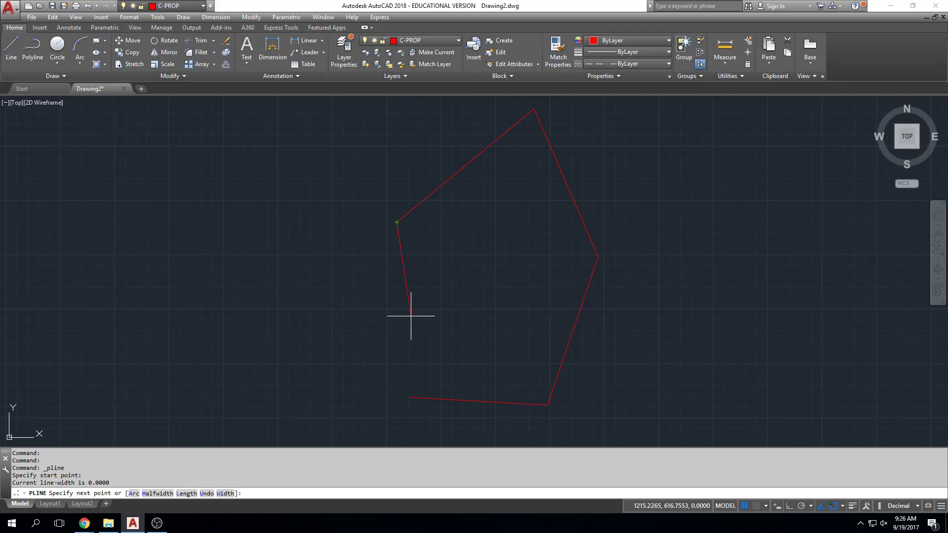
text(@201.36<S)
text(48"E)
key(Return)
key(Escape)
Step: Examine how the fifth property line meets the first at the boundary's southwest corner, and check the overall outline
scroll(408, 408, up, 5)
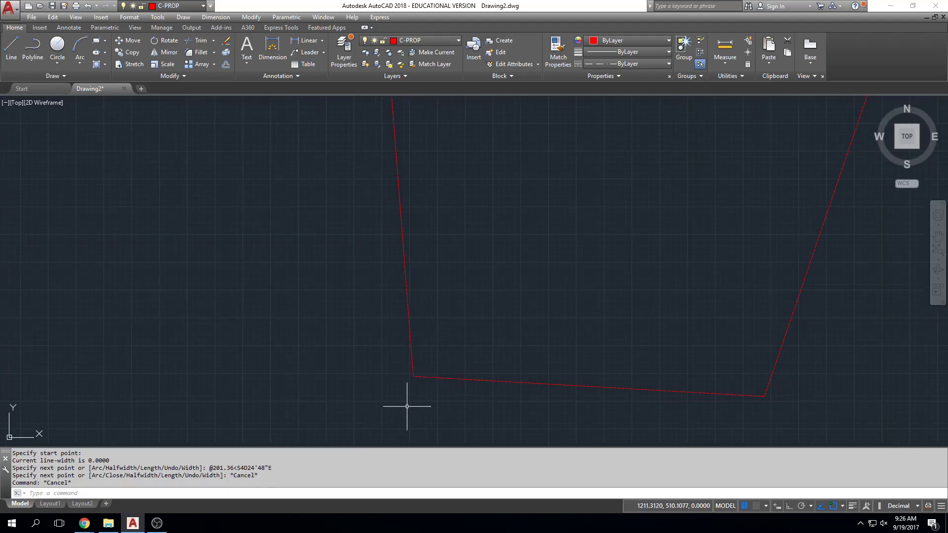
scroll(404, 321, up, 6)
scroll(451, 125, up, 6)
scroll(430, 335, up, 6)
scroll(416, 334, up, 4)
scroll(387, 345, up, 4)
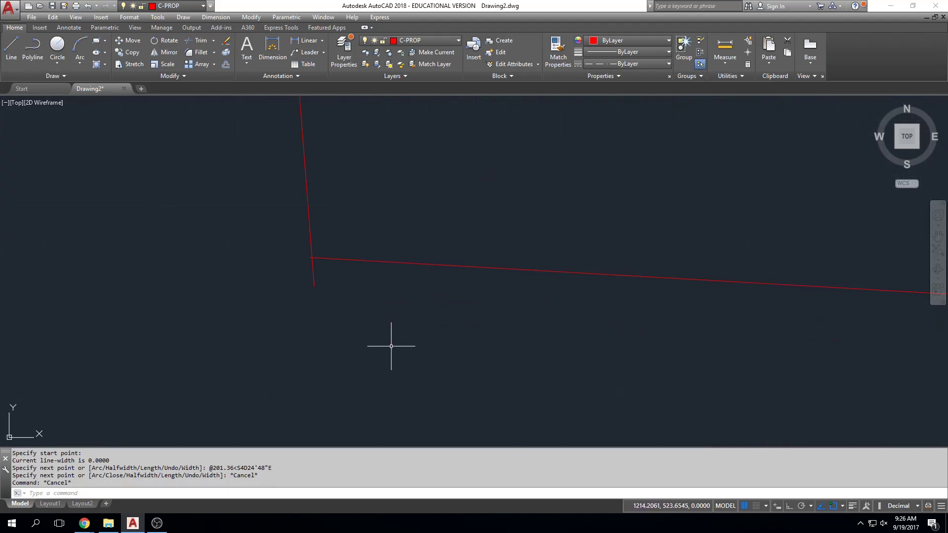
middle_click(390, 304)
middle_click(390, 304)
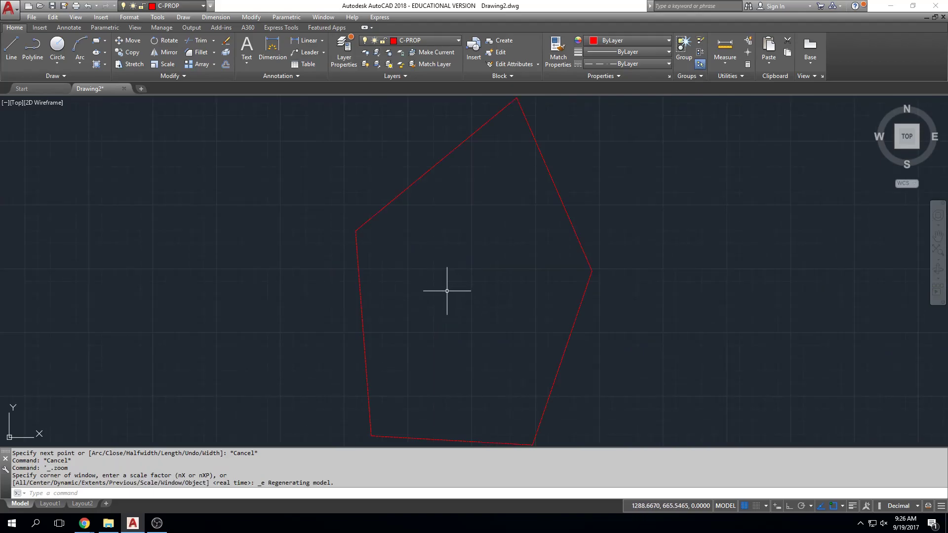
middle_drag(583, 273, 572, 298)
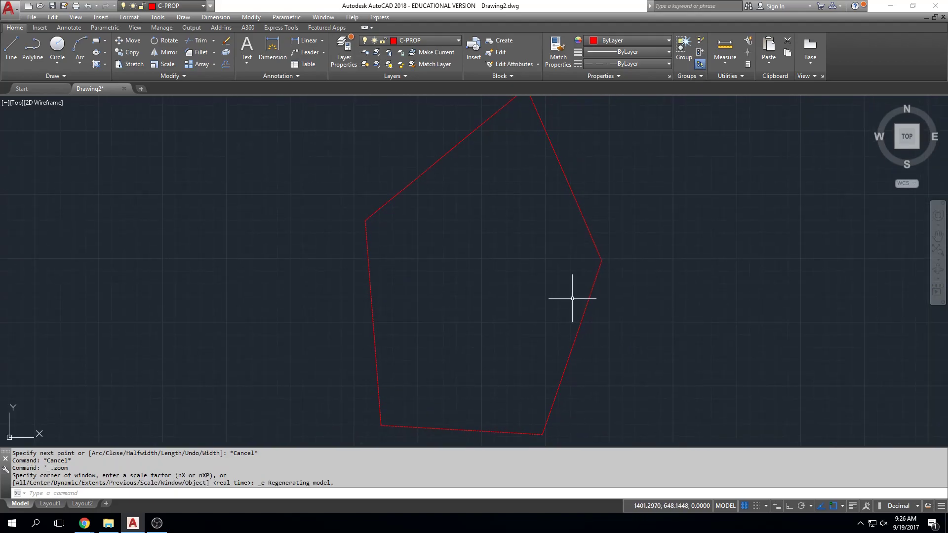
Step: Check which property lines belong to the first polyline and inspect the ends at the southwest corner again
click(560, 164)
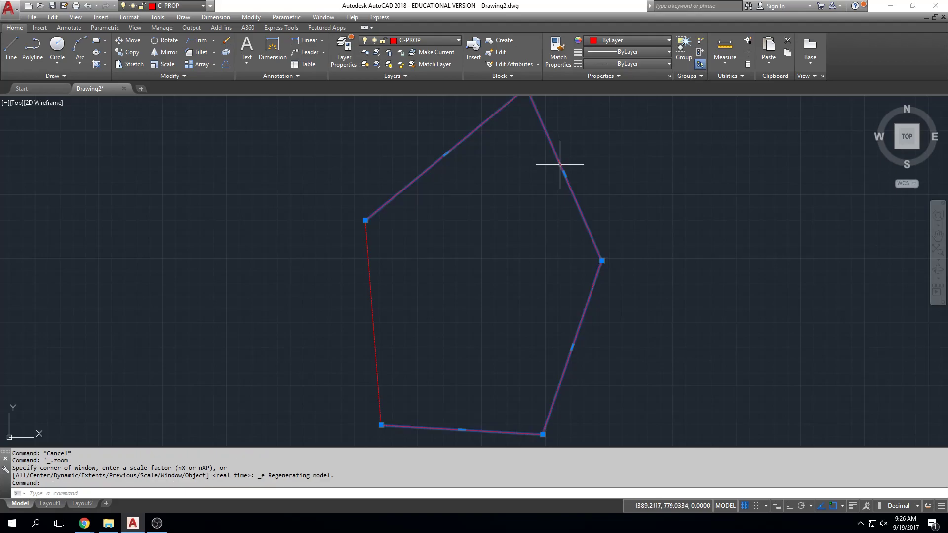
key(Escape)
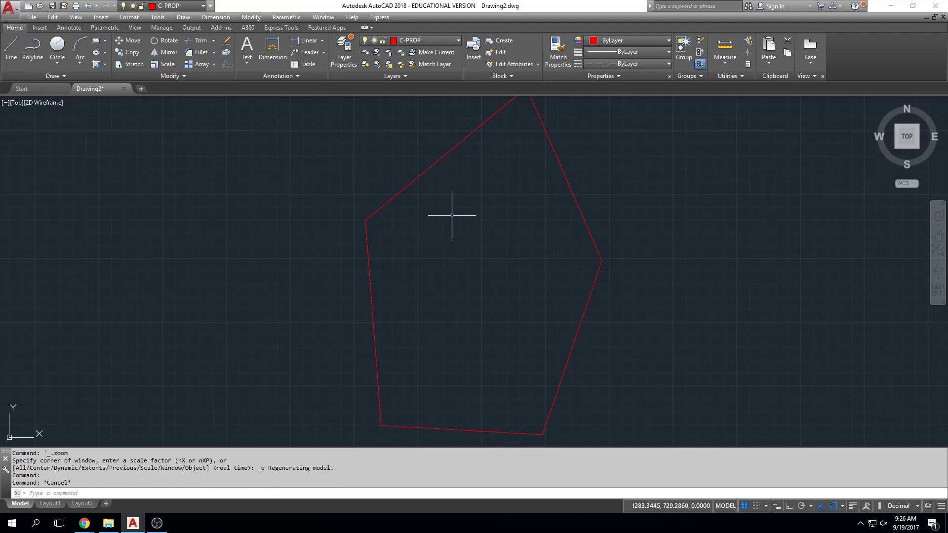
click(170, 75)
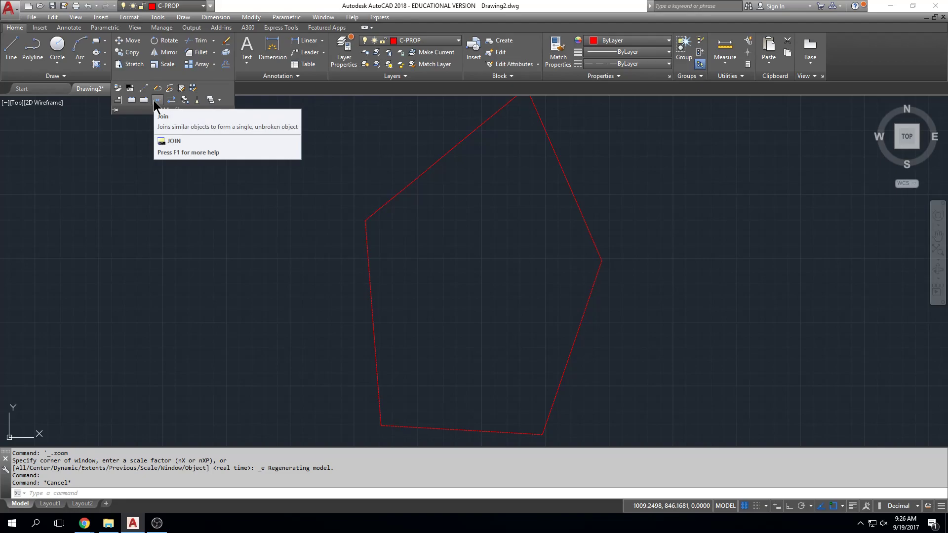
middle_drag(331, 292, 340, 149)
scroll(366, 292, up, 8)
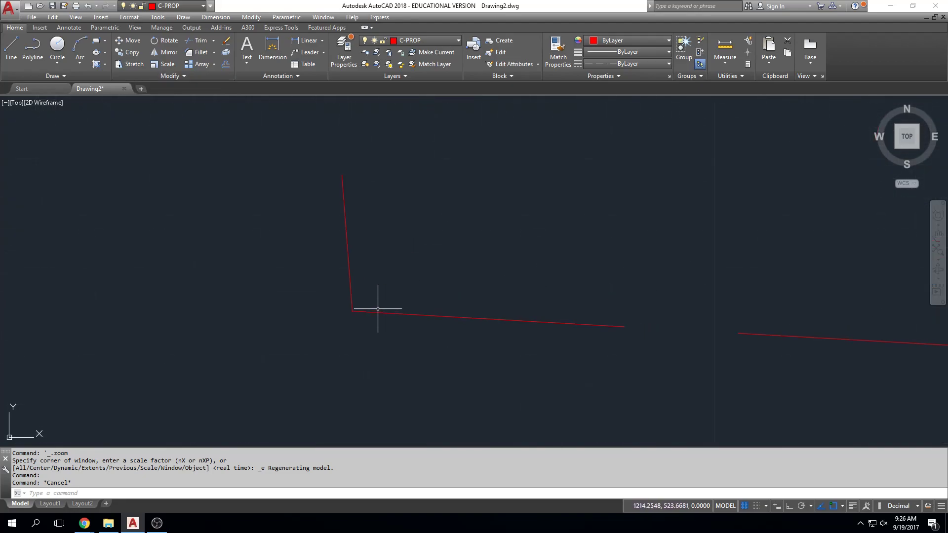
scroll(326, 313, up, 5)
mouse_move(198, 322)
middle_down()
mouse_move(285, 309)
mouse_move(355, 352)
mouse_move(367, 422)
middle_up()
scroll(286, 309, down, 5)
scroll(368, 422, down, 8)
middle_click(365, 414)
middle_click(365, 415)
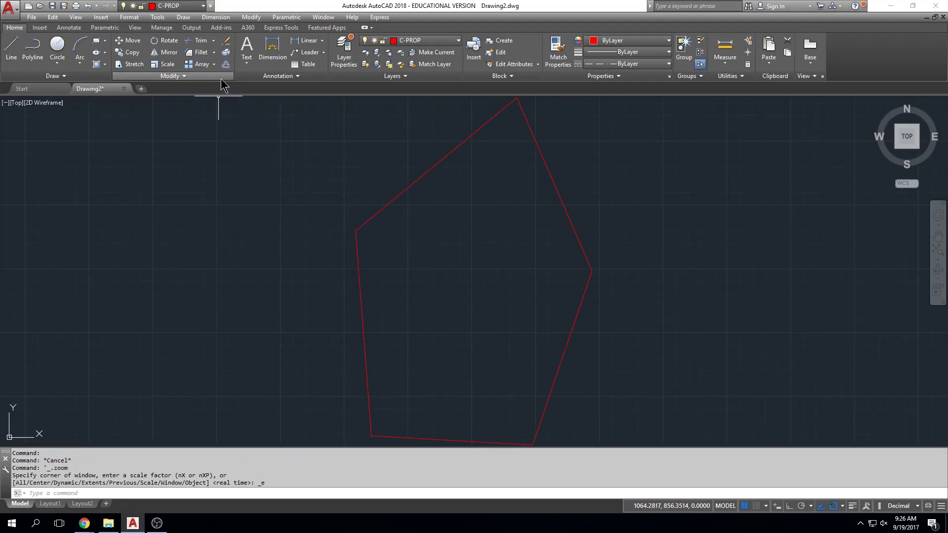
Step: Join the two boundary polylines into a single polyline and check it by selecting it
click(196, 76)
click(155, 99)
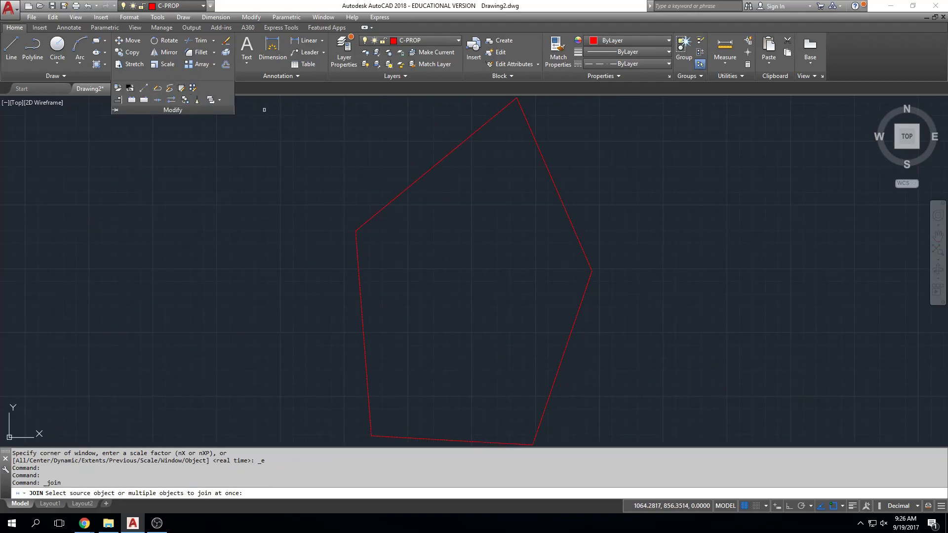
click(636, 127)
click(357, 398)
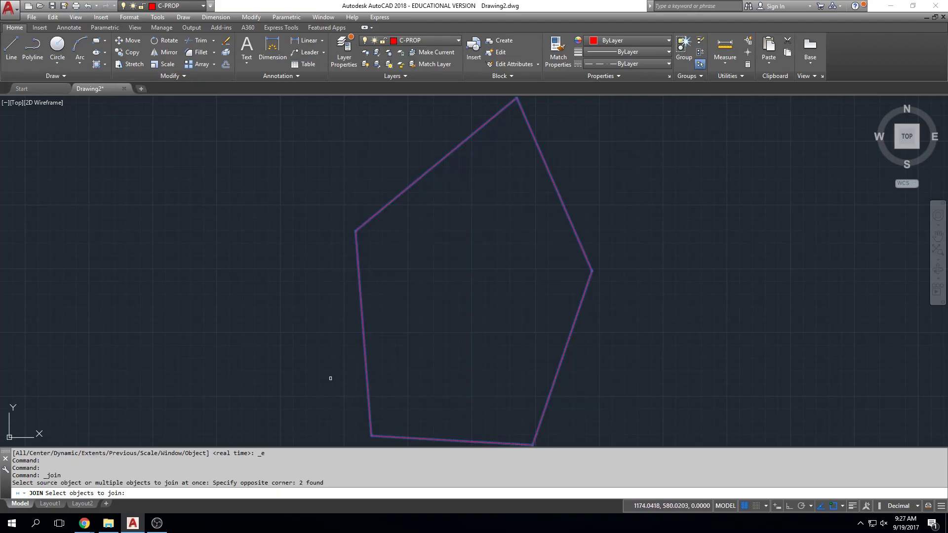
key(Return)
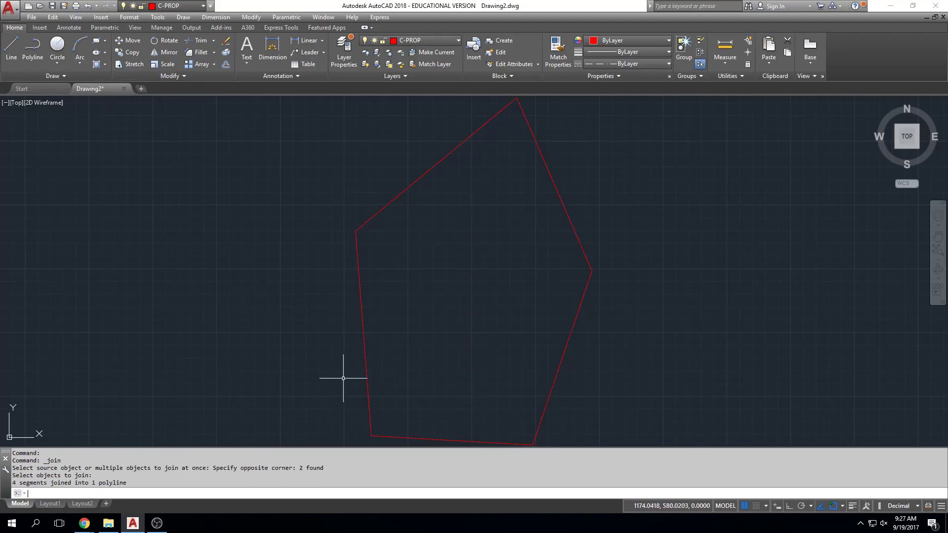
click(368, 340)
key(Escape)
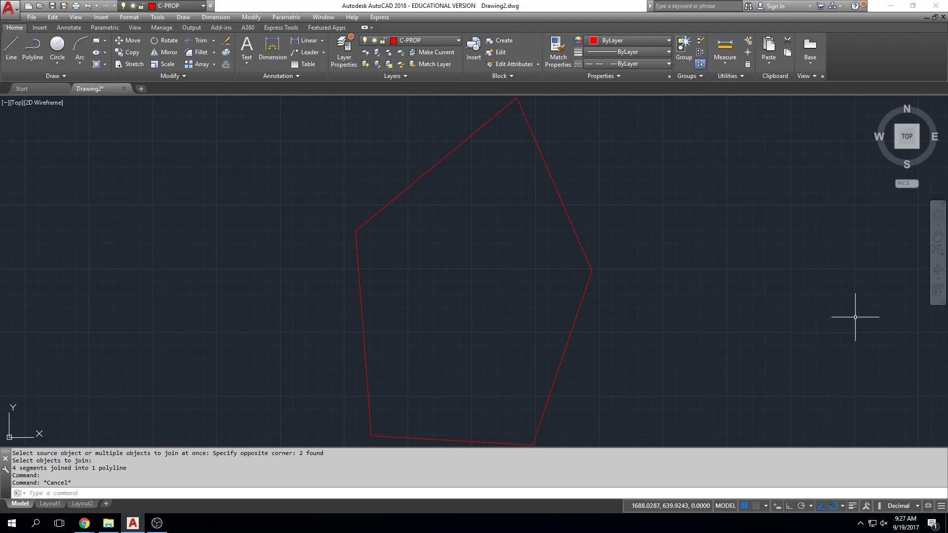
scroll(692, 296, down, 4)
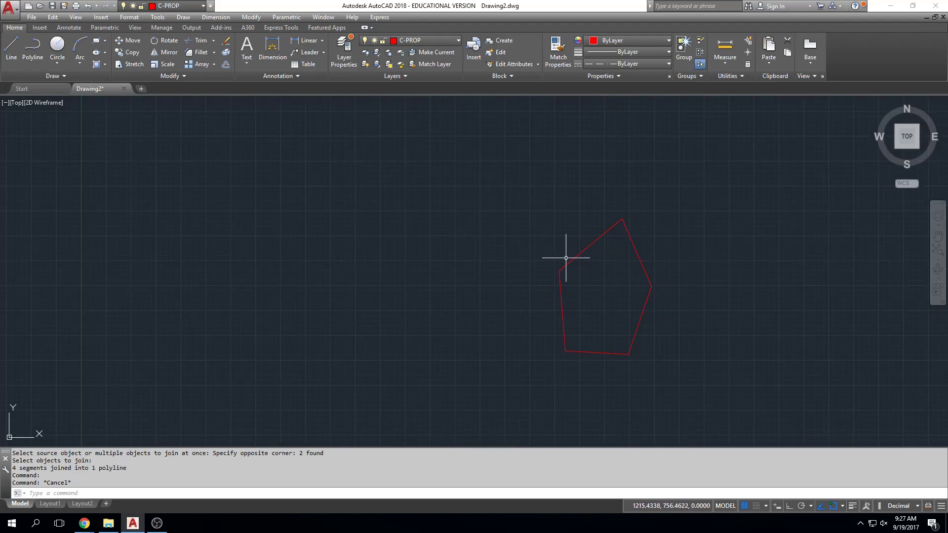
click(162, 66)
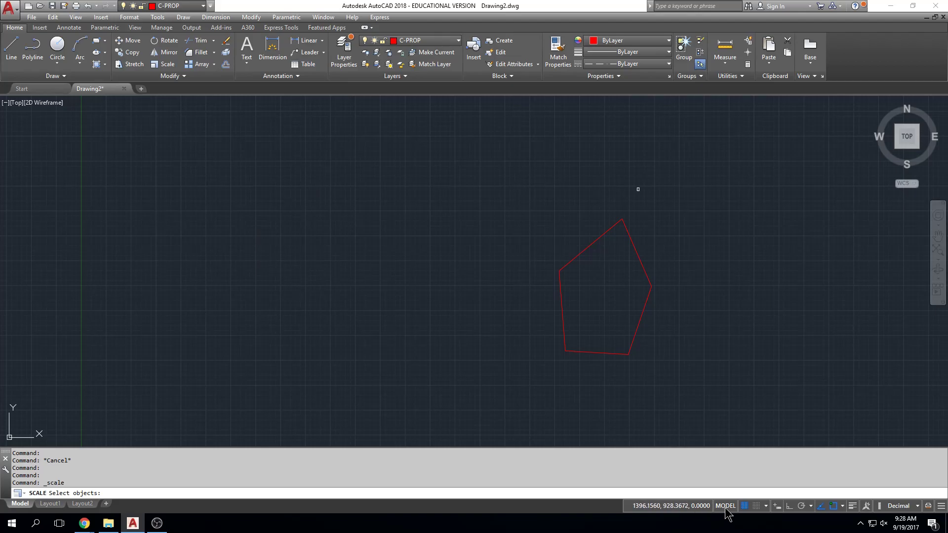
click(721, 130)
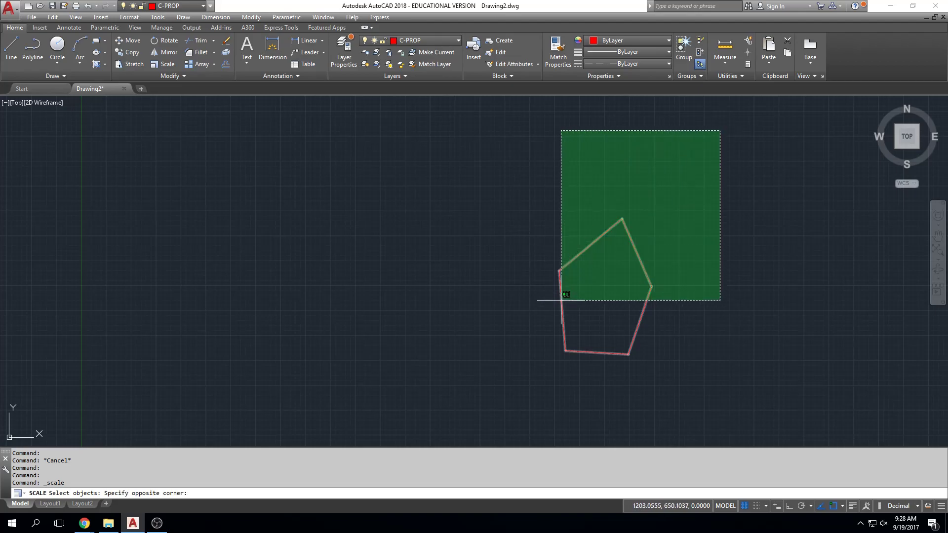
click(439, 421)
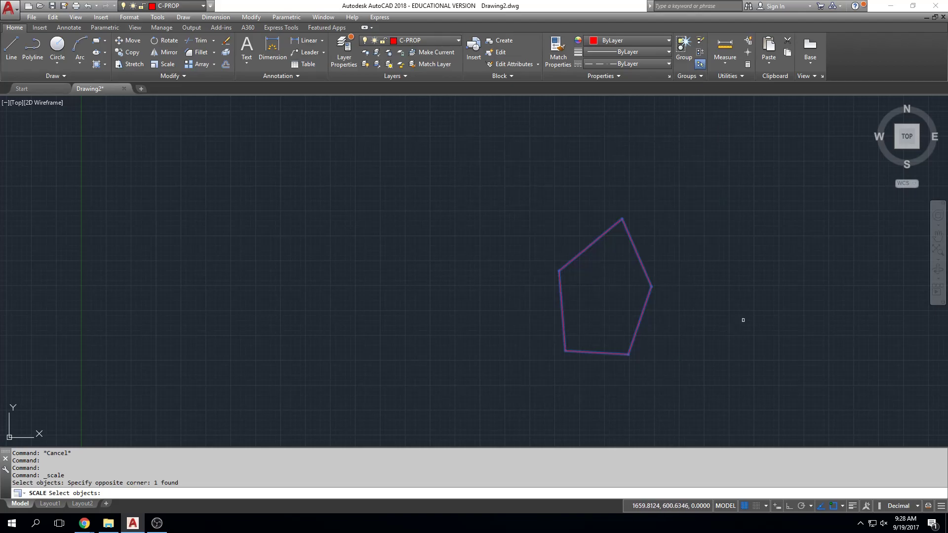
key(Return)
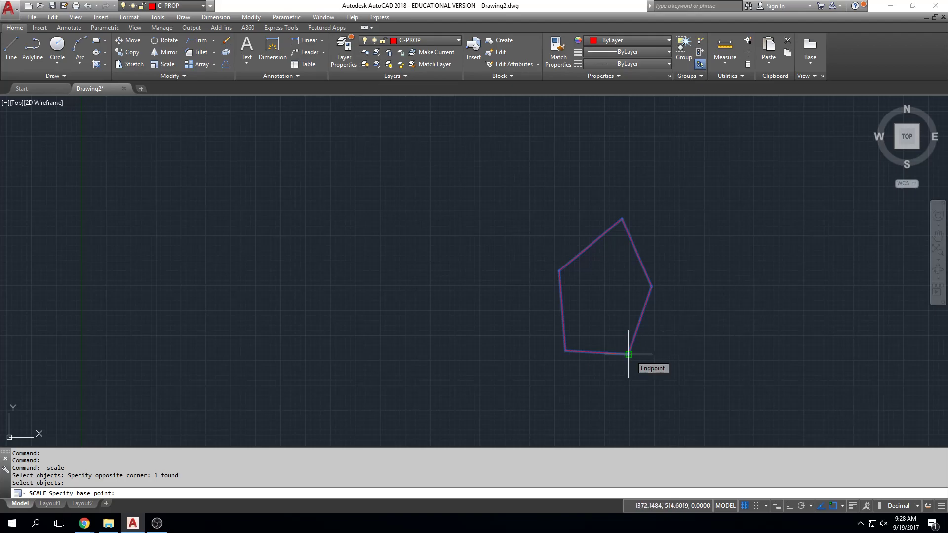
click(600, 289)
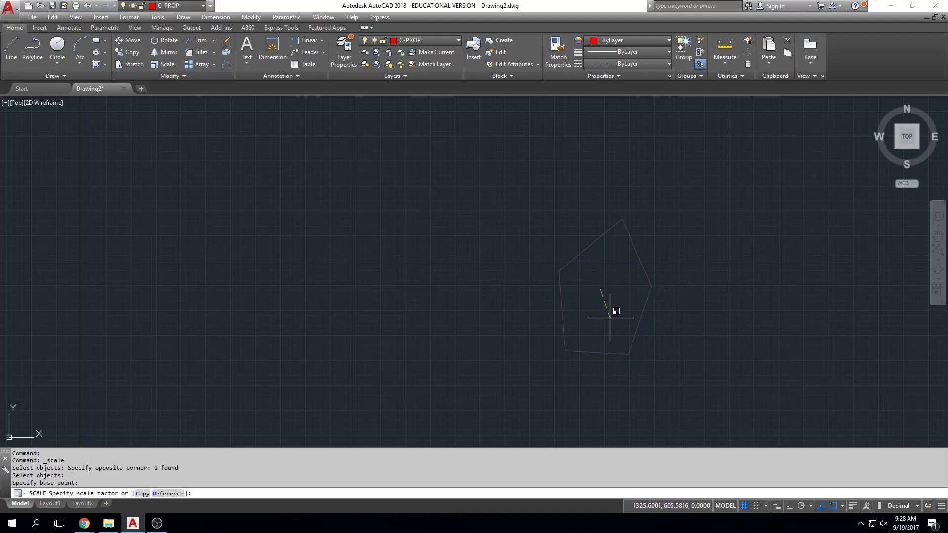
key(Escape)
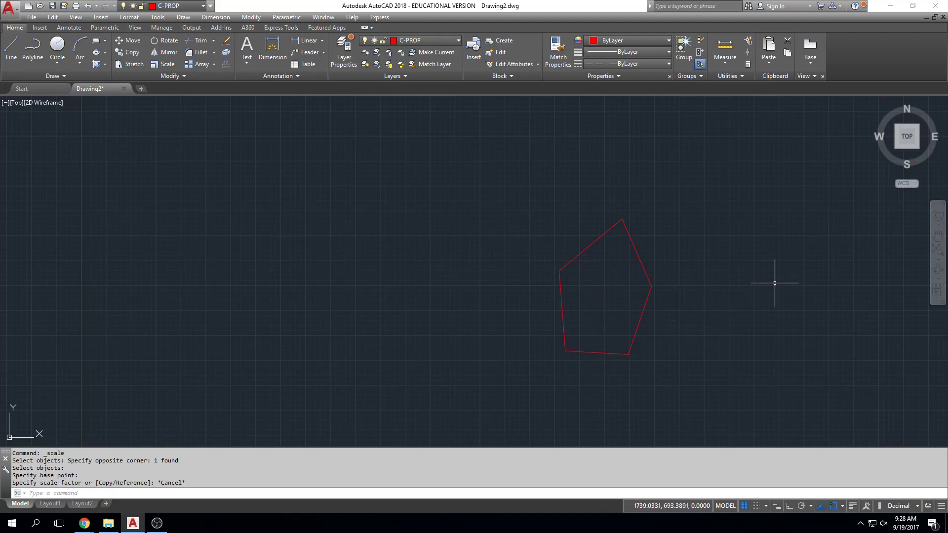
Step: Scale the joined boundary polyline by a factor of 12 using its southeast corner as the base point
text(sc)
key(Return)
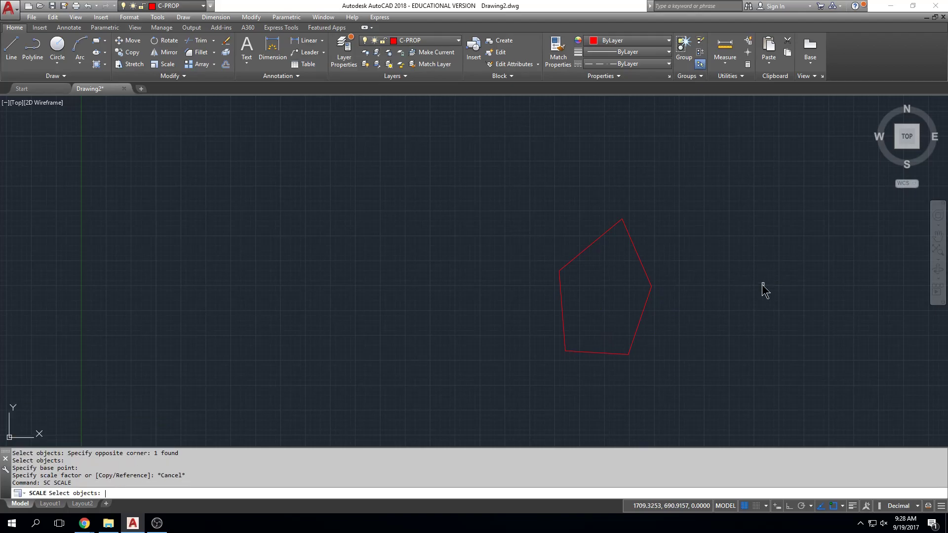
click(752, 217)
click(504, 381)
key(Return)
scroll(629, 357, down, 3)
click(629, 354)
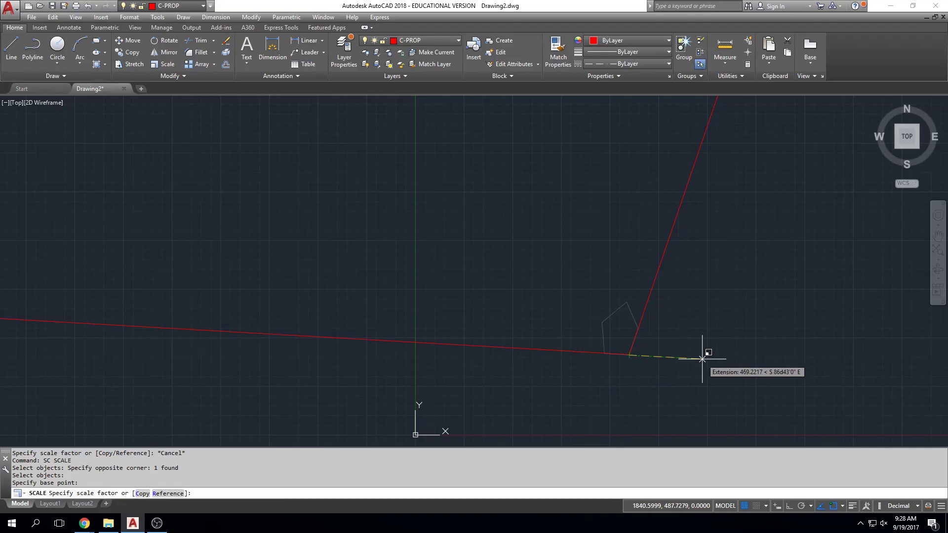
text(12)
key(Return)
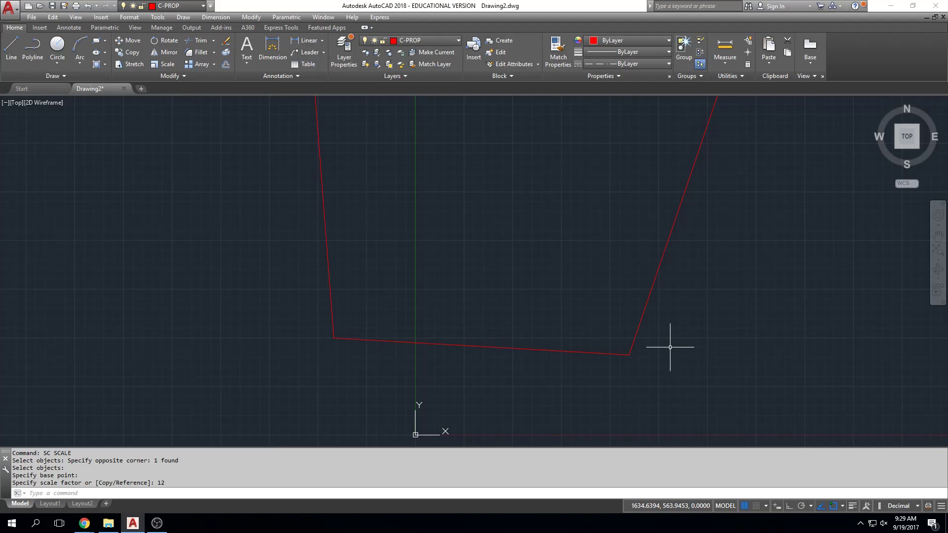
Step: Undo the scaling of the boundary polyline
text(u)
key(Return)
scroll(597, 409, down, 3)
text(u)
key(Return)
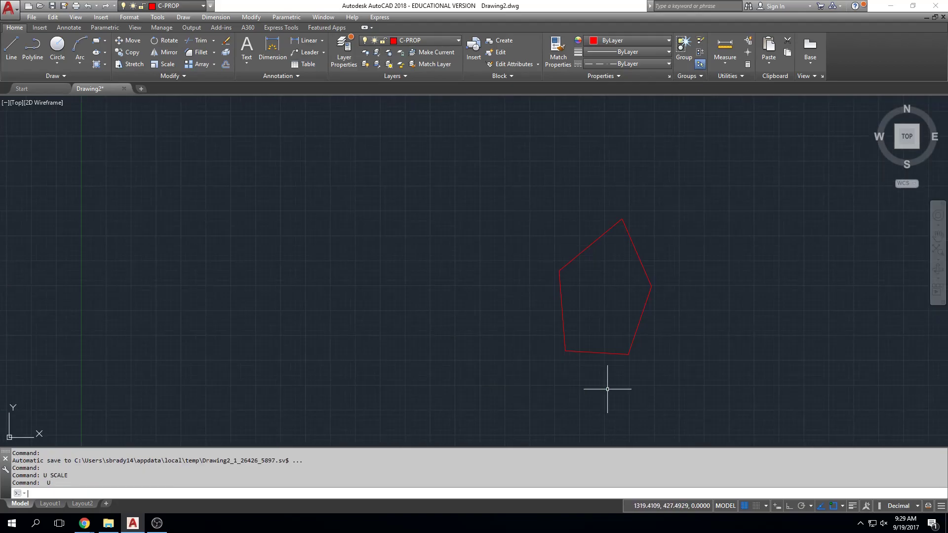
key(Escape)
key(Escape)
Step: Draw a single, nearly vertical line in the open space just east of the boundary
text(l)
key(Return)
scroll(667, 365, up, 2)
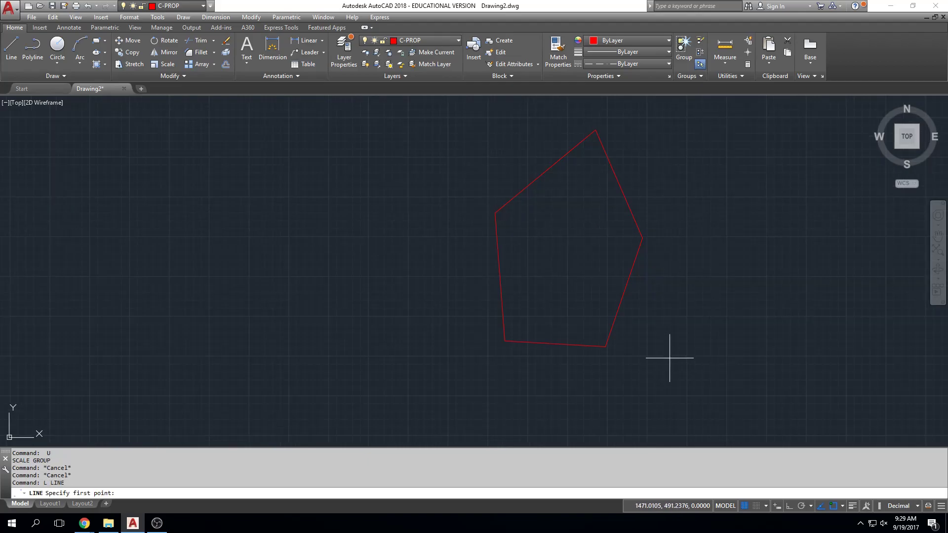
click(691, 351)
click(687, 232)
key(Escape)
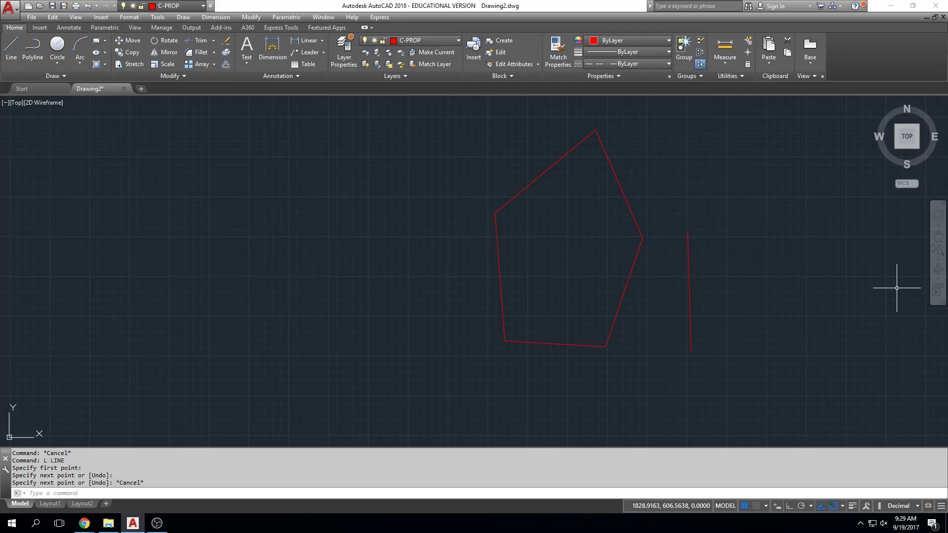
Step: Scale only the boundary polyline by a factor of 12 about its southeast corner, excluding the separate line beside it
text(scale)
key(Return)
click(627, 123)
click(501, 286)
key(Return)
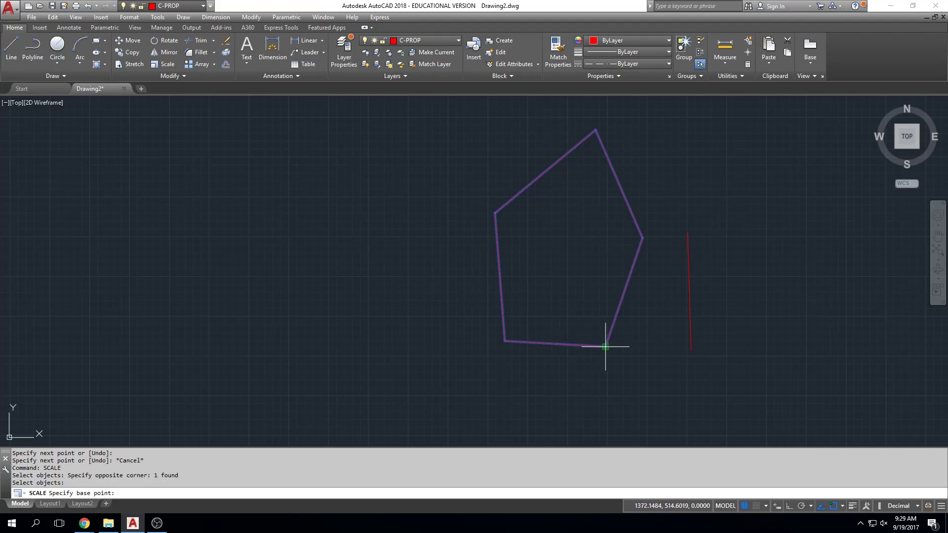
click(605, 346)
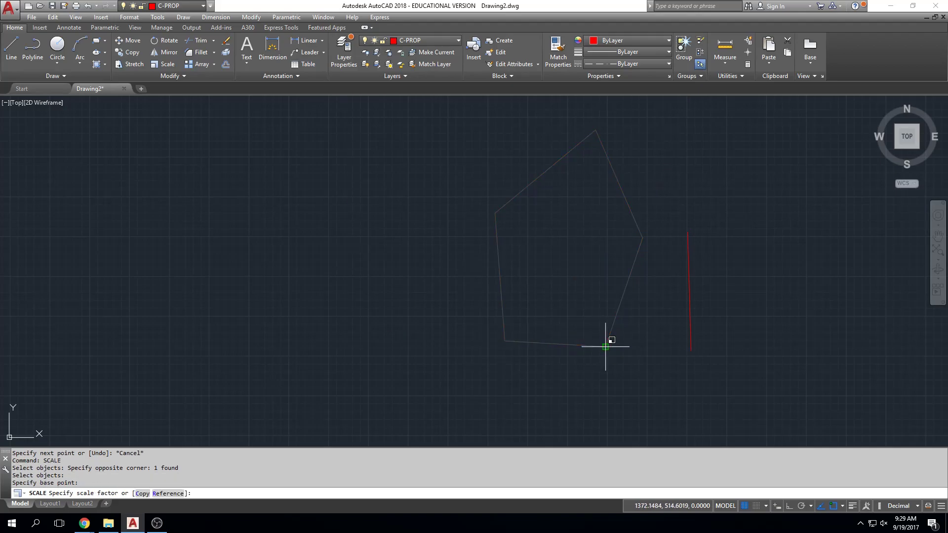
text(12)
key(Return)
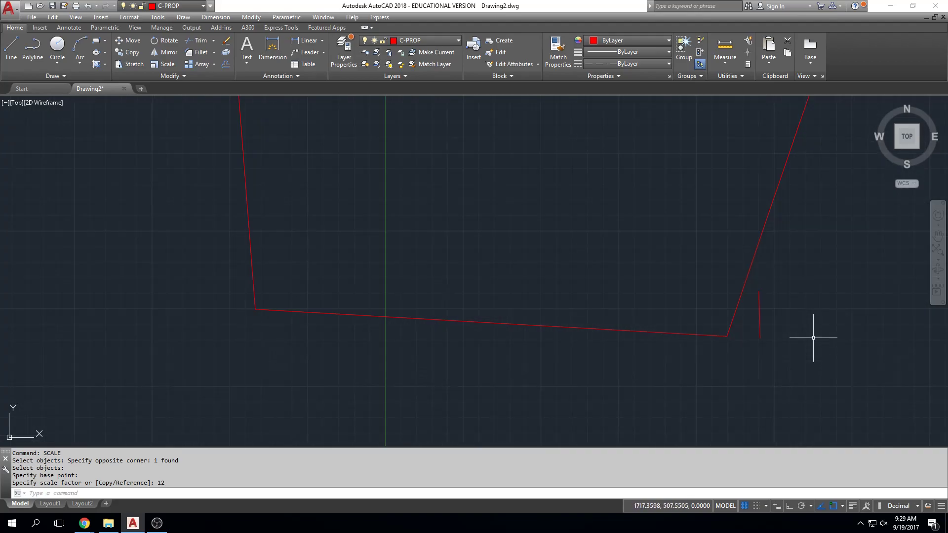
Step: Try to offset the boundary polyline inward by 20', falling back to a through point picked inside the boundary
scroll(813, 338, down, 8)
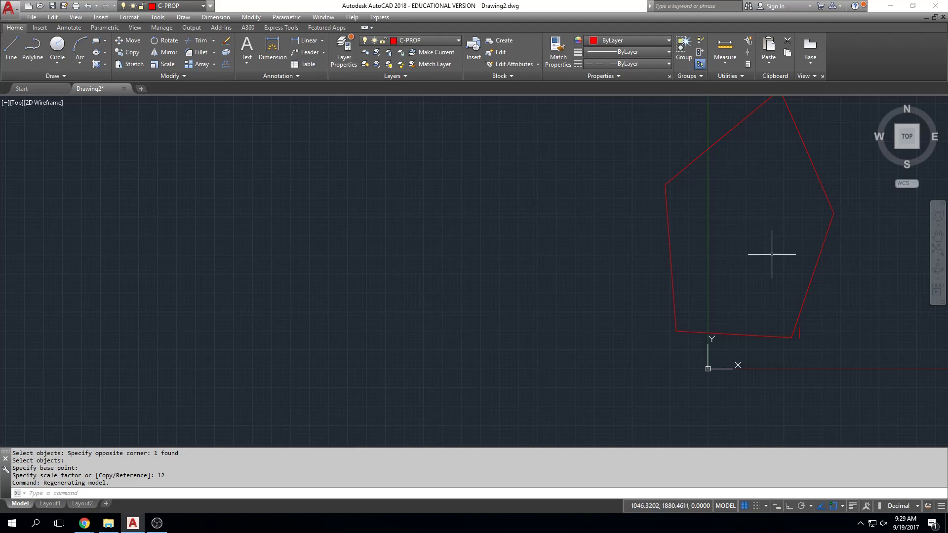
text(offset)
key(Return)
text(20)
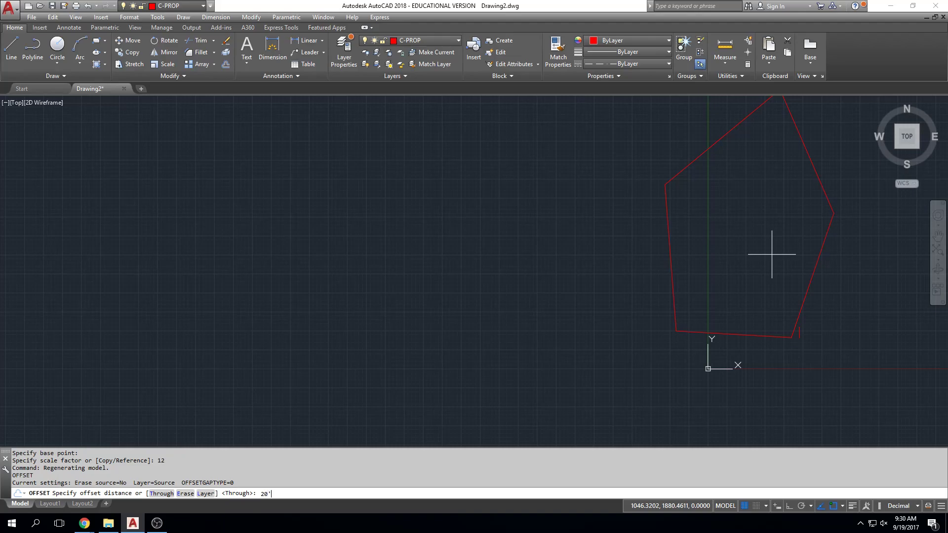
key(Return)
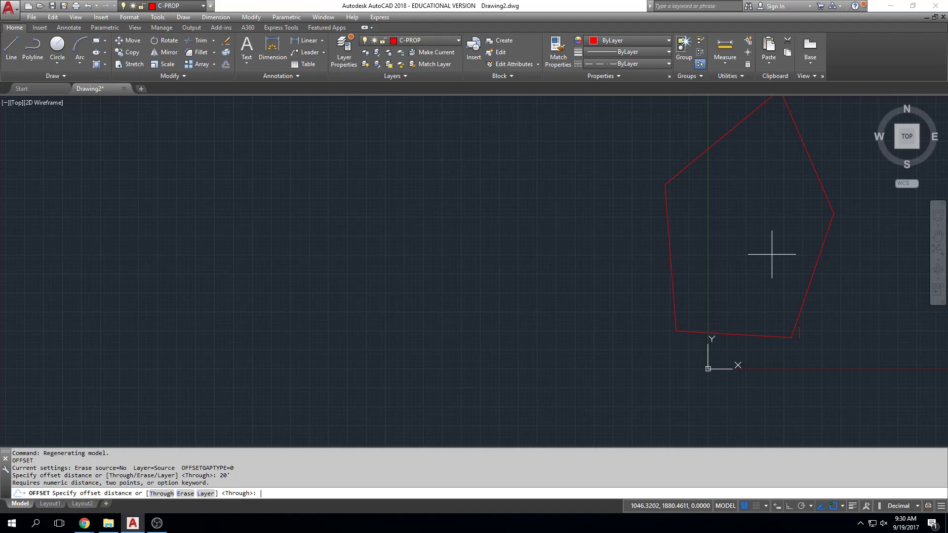
key(Return)
click(823, 240)
click(777, 222)
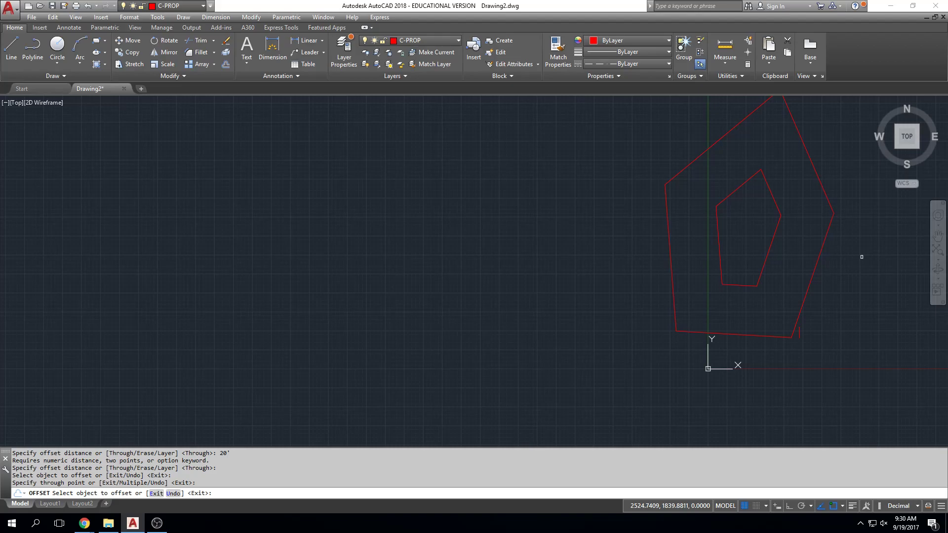
Step: Leave the Offset command and undo the through-point offset of the boundary
key(Escape)
key(Escape)
text(u)
key(Return)
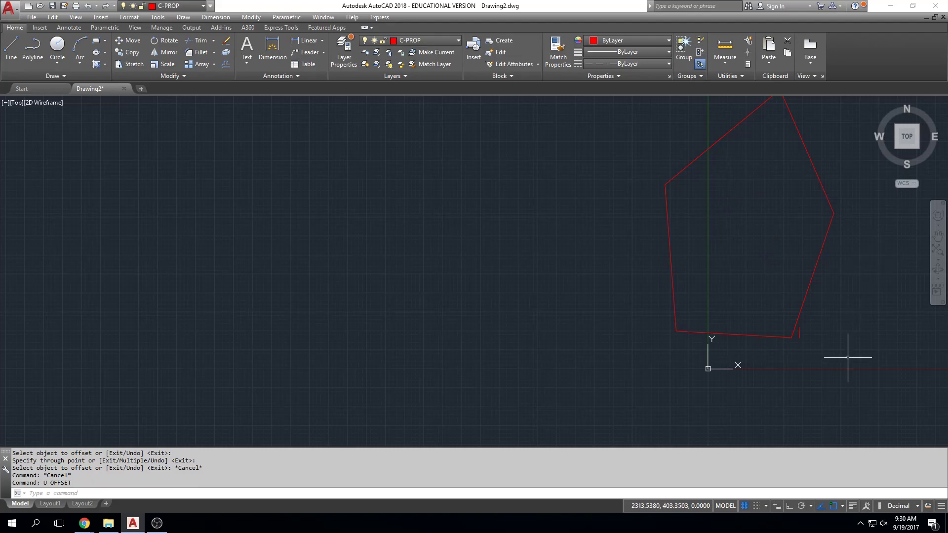
Step: Switch the drawing units to Architectural and offset the boundary polyline 20' to the inside
click(916, 506)
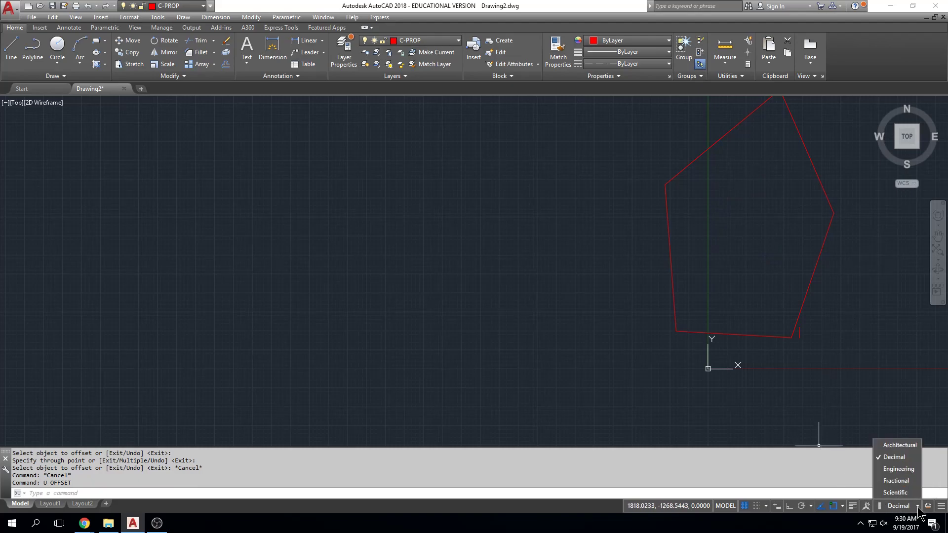
click(913, 445)
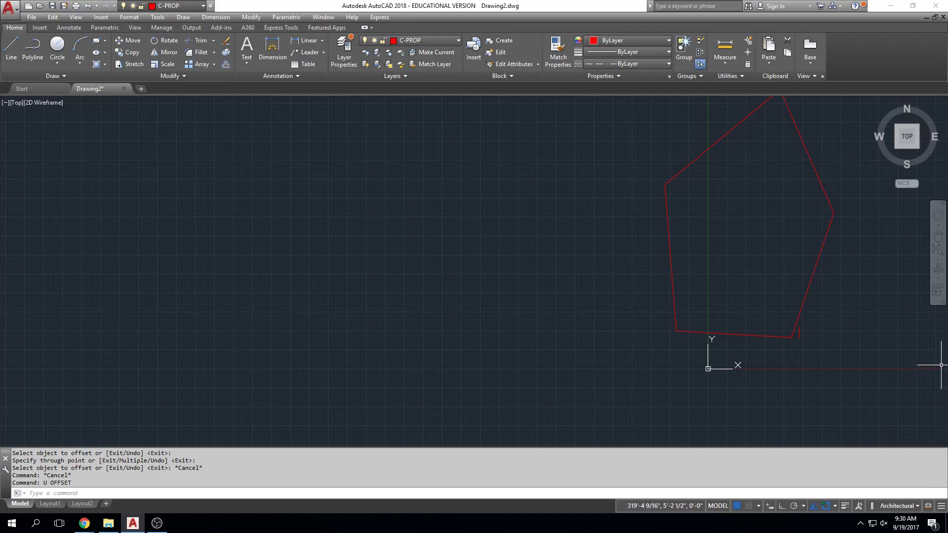
text(offset)
key(Return)
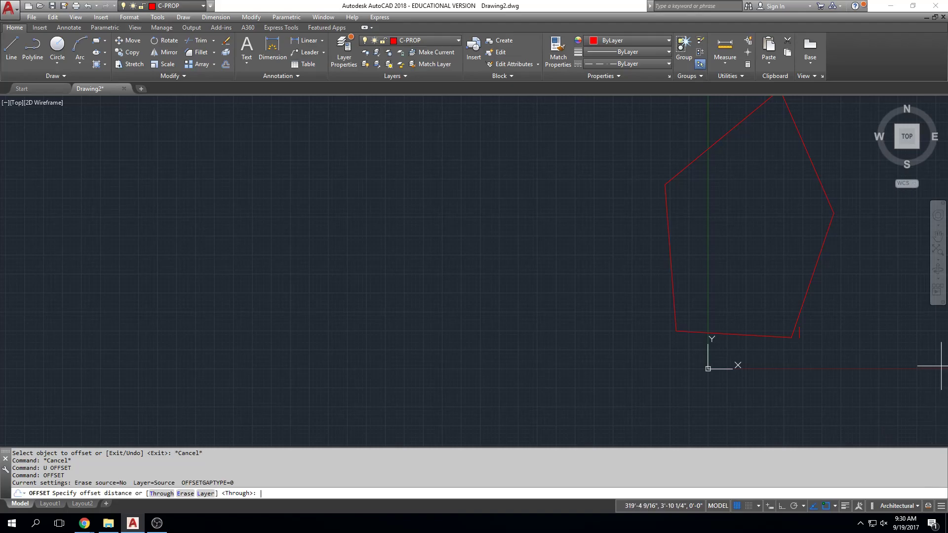
text(20')
key(Return)
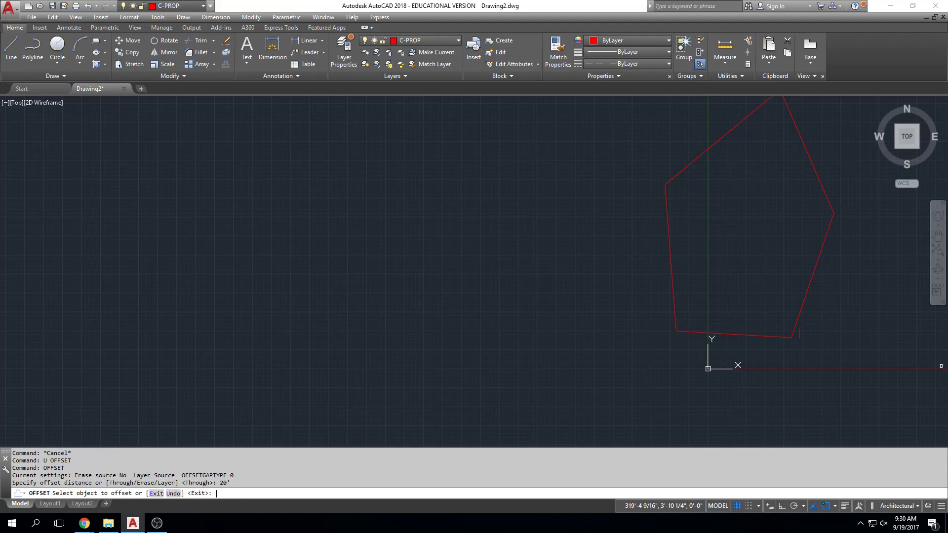
click(803, 303)
click(790, 296)
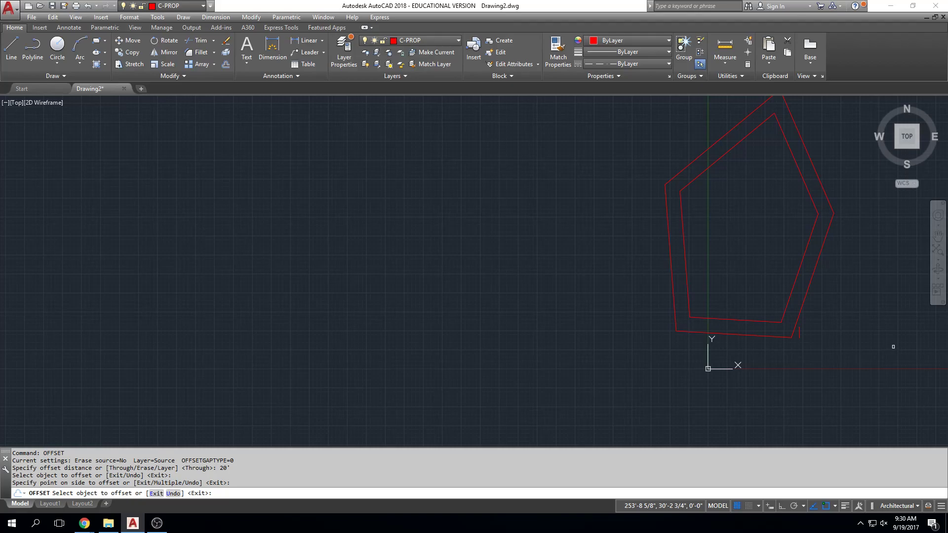
key(Escape)
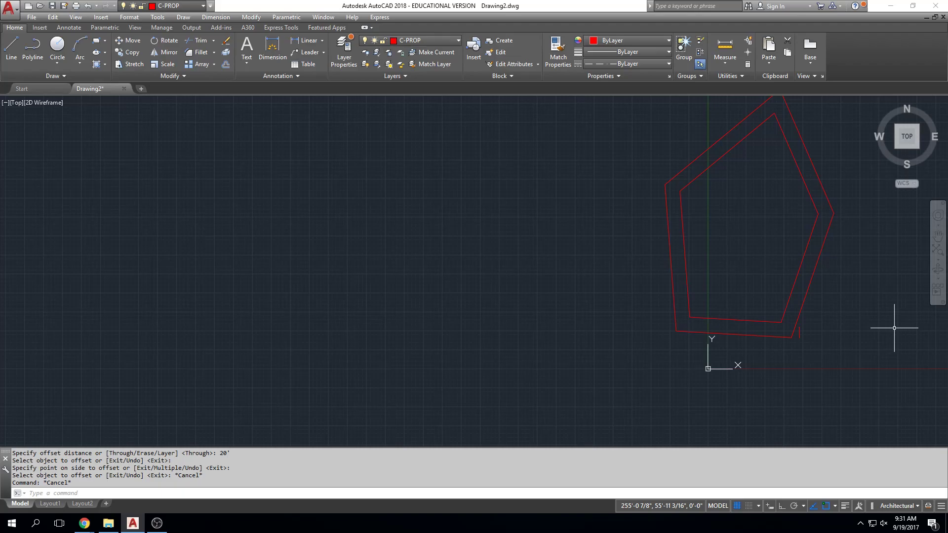
Step: Move the inner offset polyline to the green easement layer
middle_drag(814, 290, 510, 271)
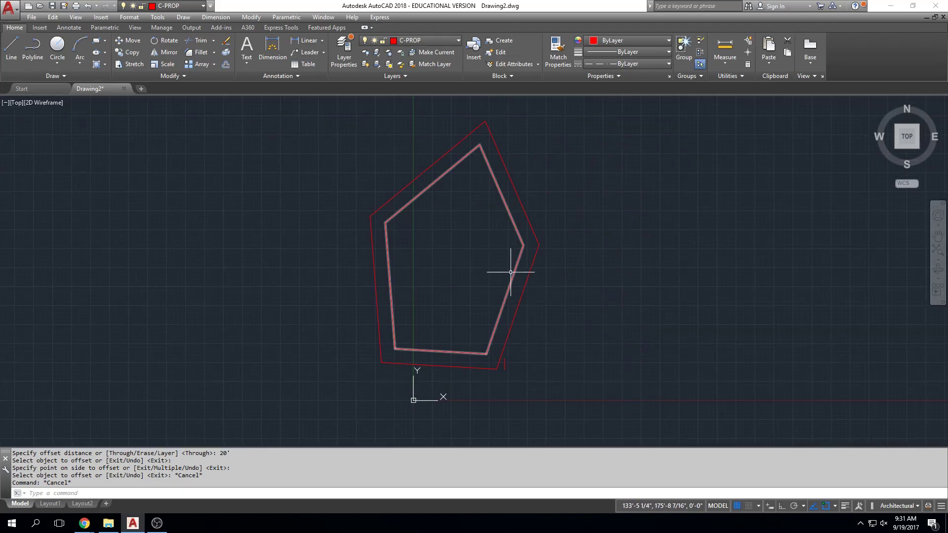
click(522, 239)
click(444, 40)
click(450, 77)
key(Escape)
key(Escape)
Step: Delete the short, nearly vertical line beside the boundary's southeast corner
scroll(513, 390, up, 10)
click(499, 335)
click(450, 371)
key(Delete)
scroll(543, 370, down, 5)
scroll(639, 371, down, 5)
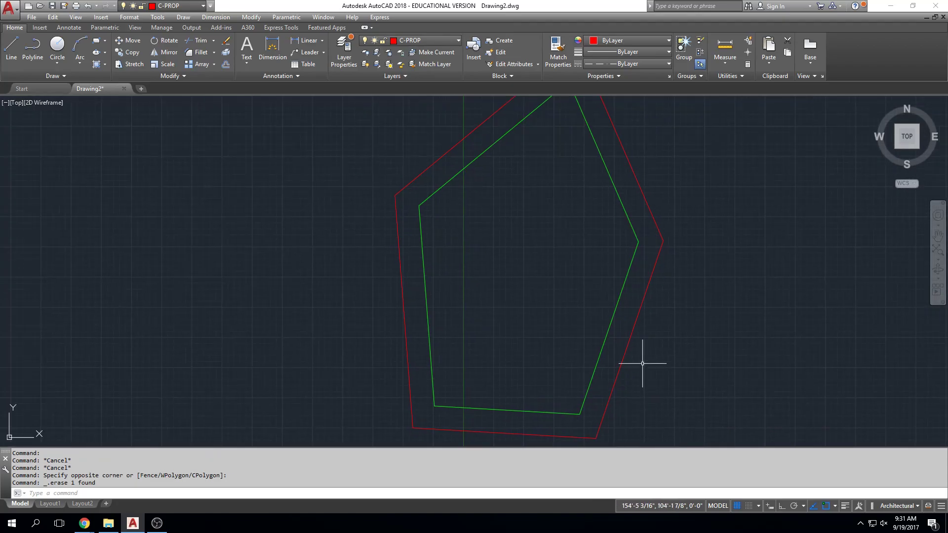
scroll(649, 330, up, 3)
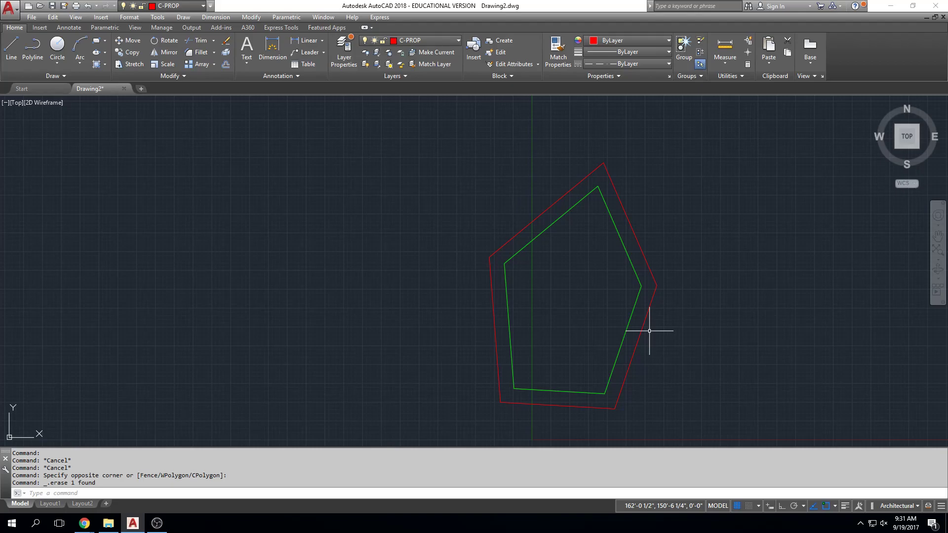
Step: Draw a diagonal line about 445' long across the property, from outside the southwest corner to beyond the northeast side
text(l)
key(Return)
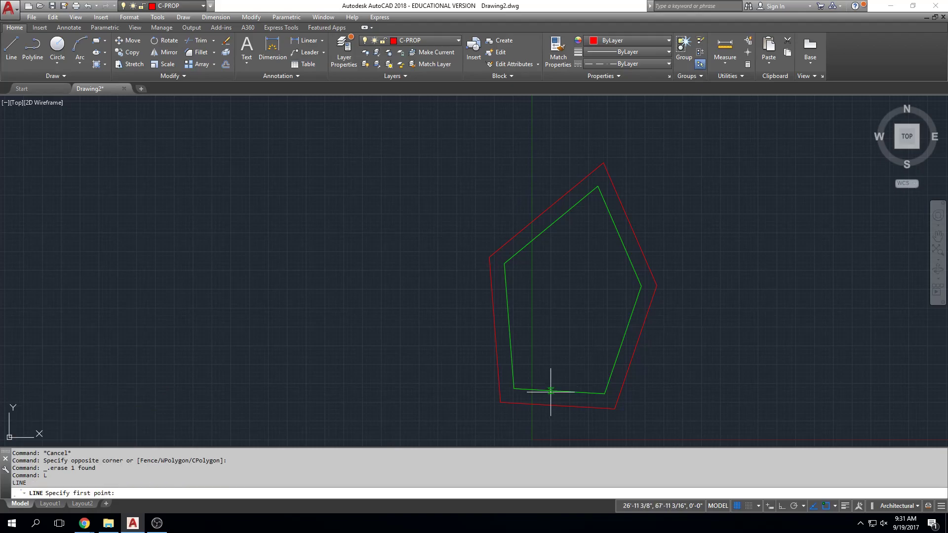
click(474, 413)
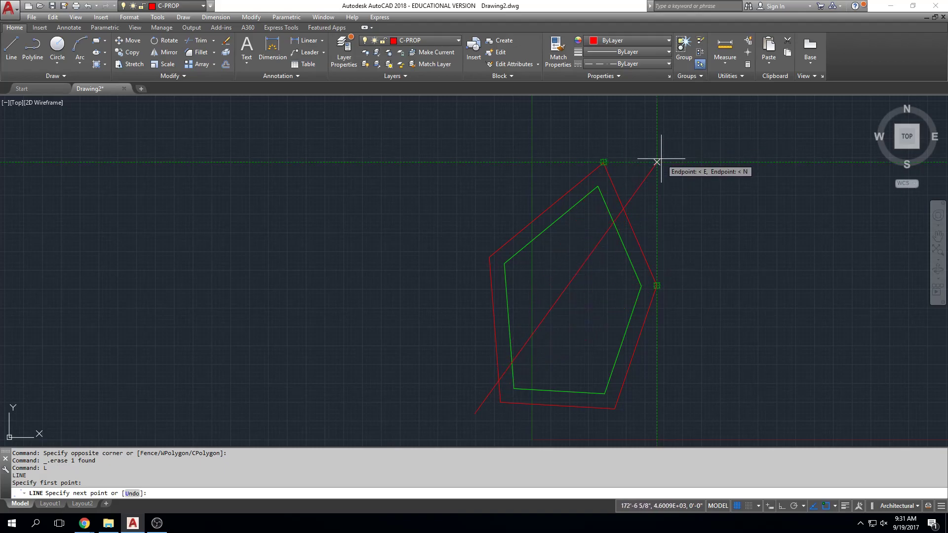
click(667, 157)
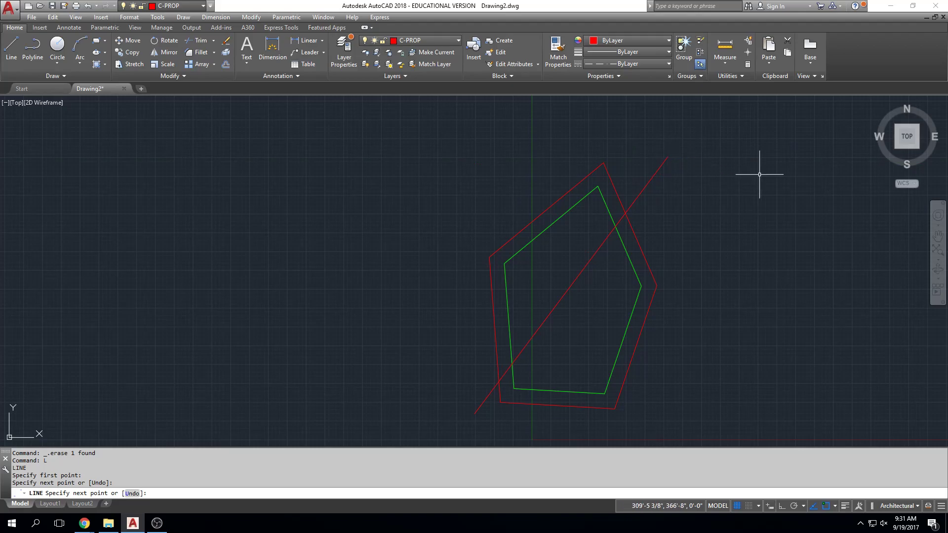
key(Escape)
key(Escape)
key(Escape)
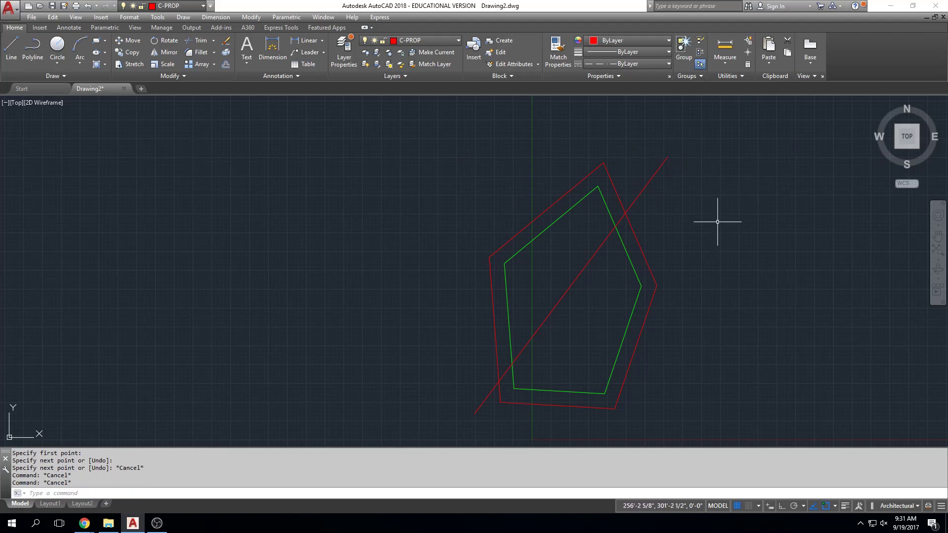
Step: Measure the distance and bearing of the diagonal line from its northeast end to its southwest end
text(dist)
key(Return)
scroll(698, 196, up, 2)
click(641, 133)
scroll(600, 191, down, 4)
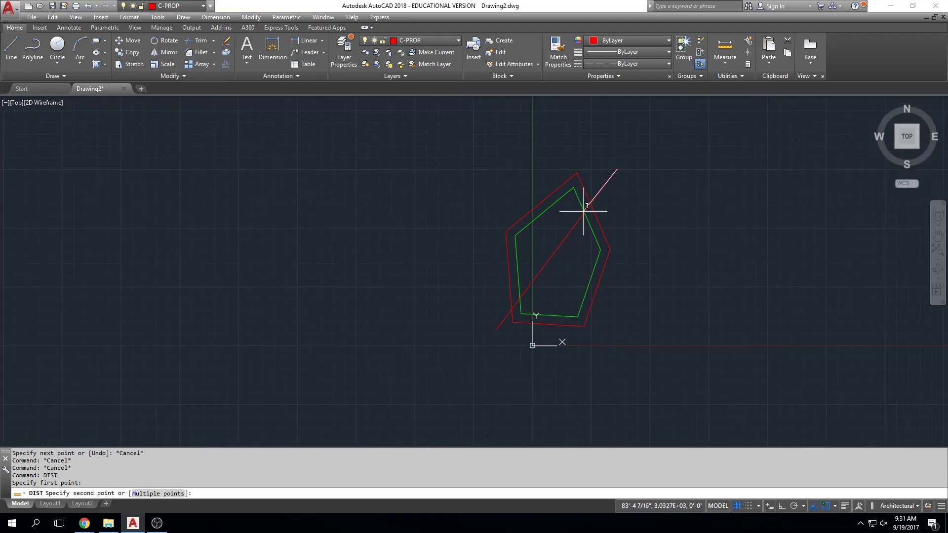
click(497, 329)
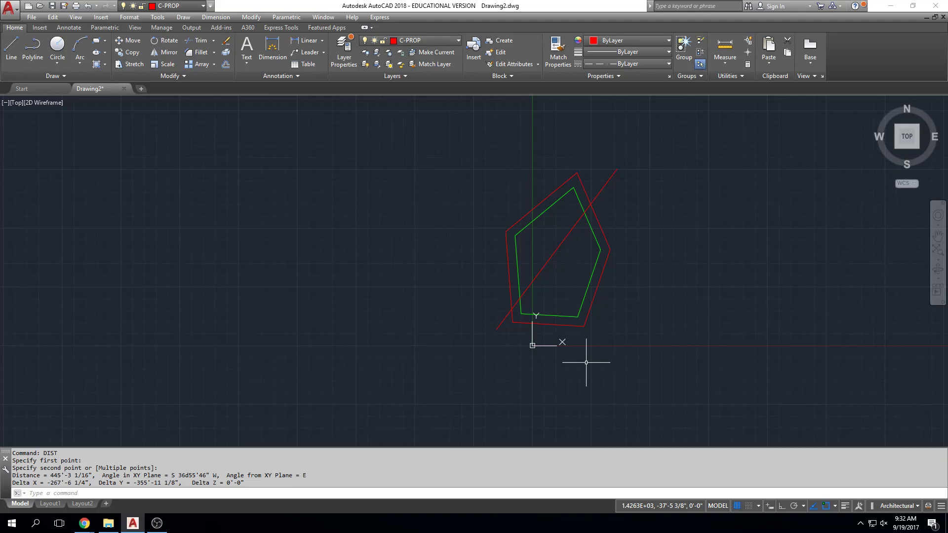
Step: Erase the diagonal line crossing the property
key(Escape)
key(Escape)
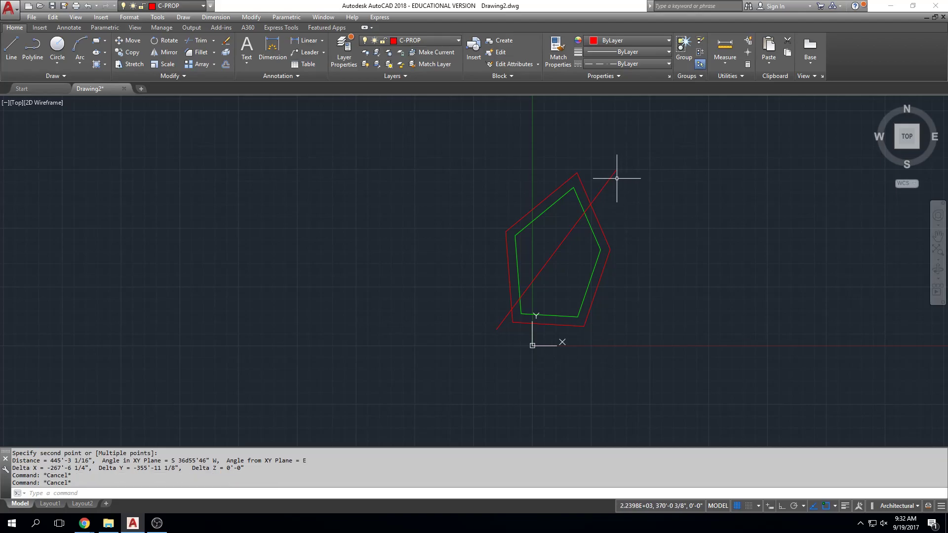
click(611, 177)
key(Delete)
Step: Set the global linetype scale (LTSCALE) to 180 and check the dashes on the boundary and easement lines
text(LTS)
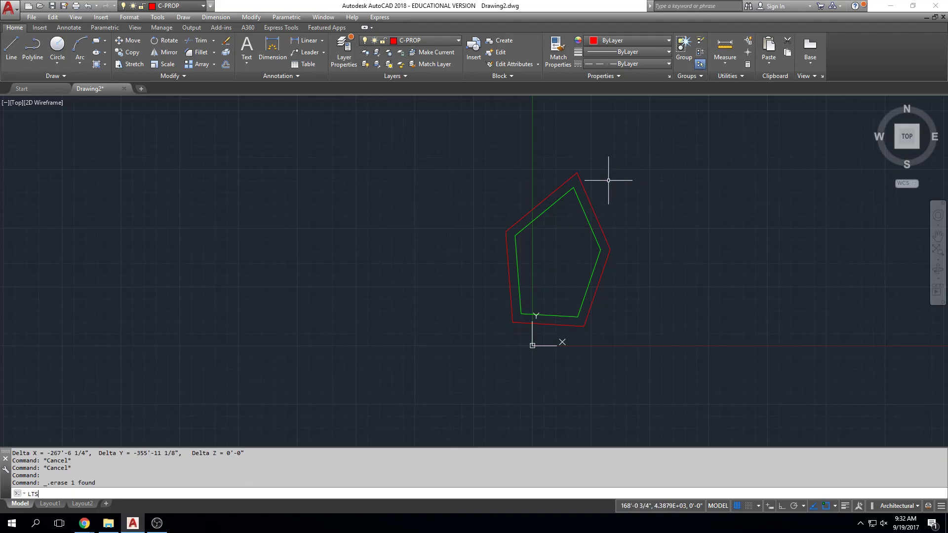
text(CLALE)
key(Return)
text(180)
key(Return)
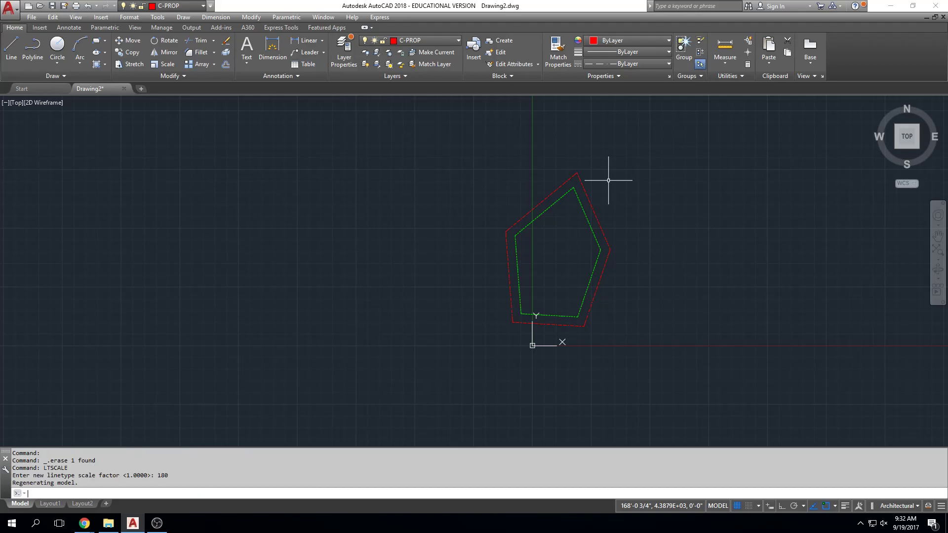
scroll(634, 190, up, 4)
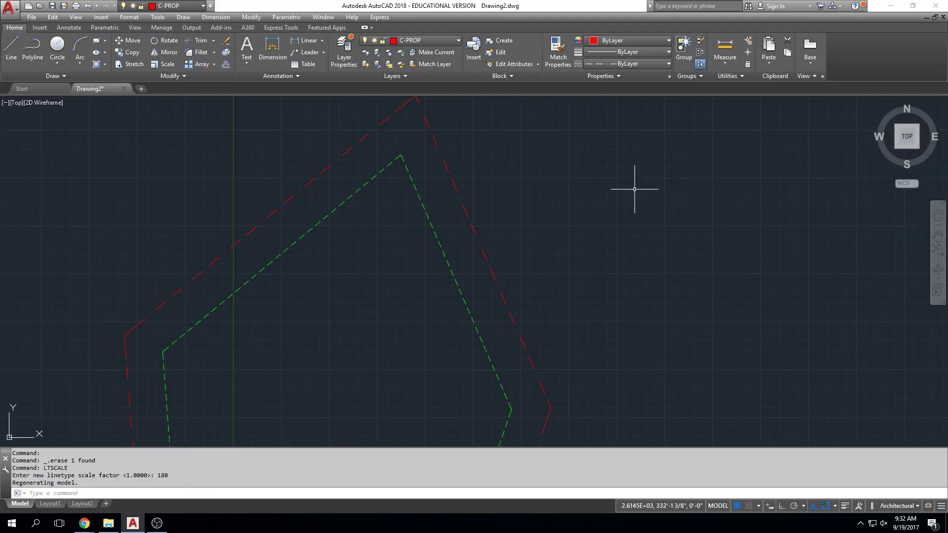
scroll(605, 221, down, 2)
middle_drag(651, 228, 671, 225)
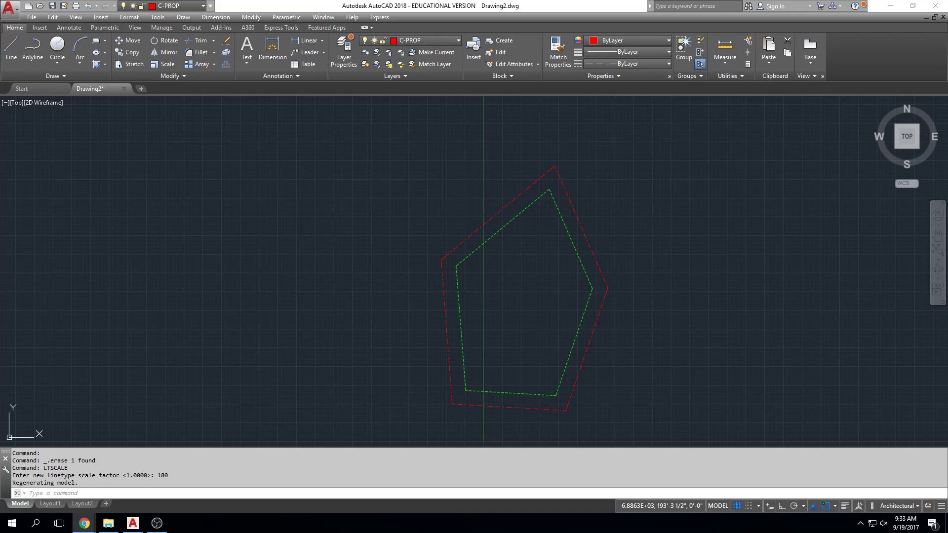
Step: Switch to the Canvas course in the browser, review the 6_Site Plan assignment and the assignments list, and return to AutoCAD
drag(947, 31, 632, 40)
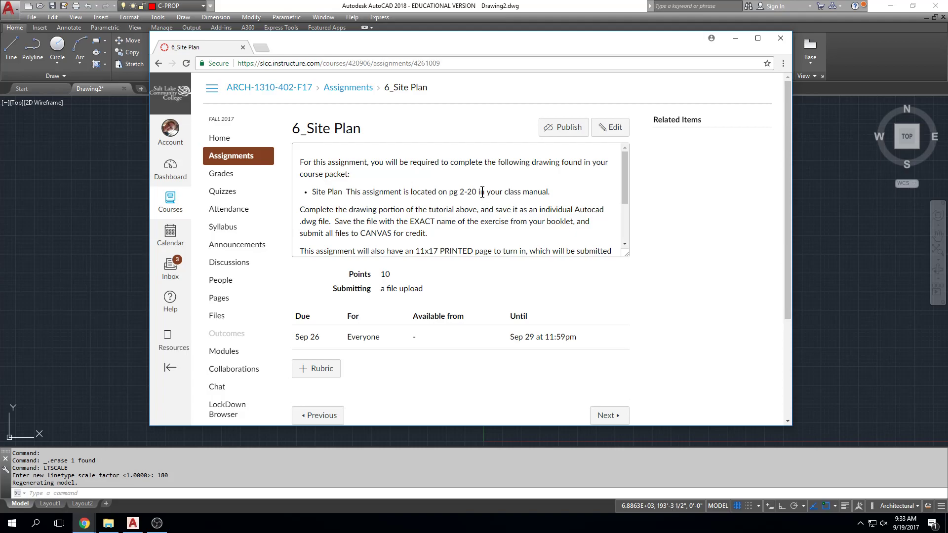
click(160, 64)
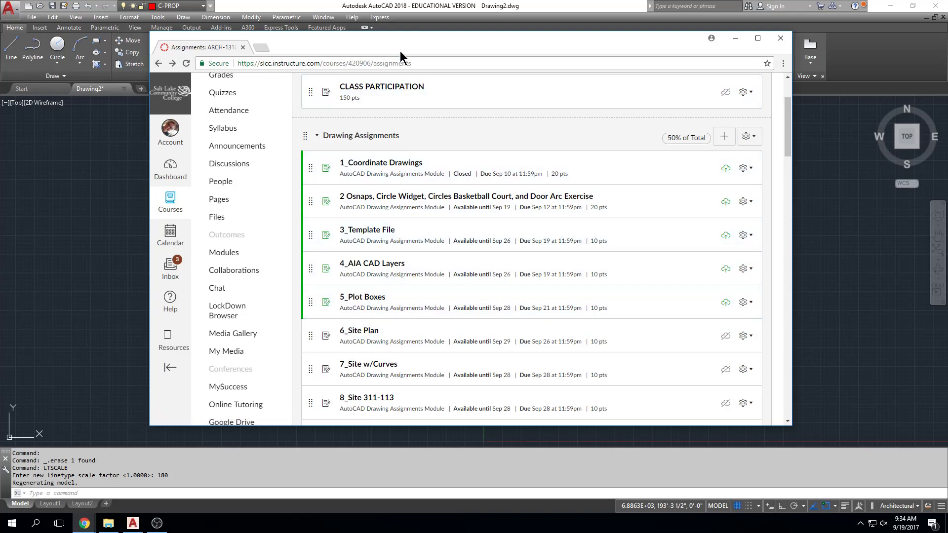
drag(402, 47, 947, 79)
click(549, 226)
key(Escape)
key(Escape)
key(Escape)
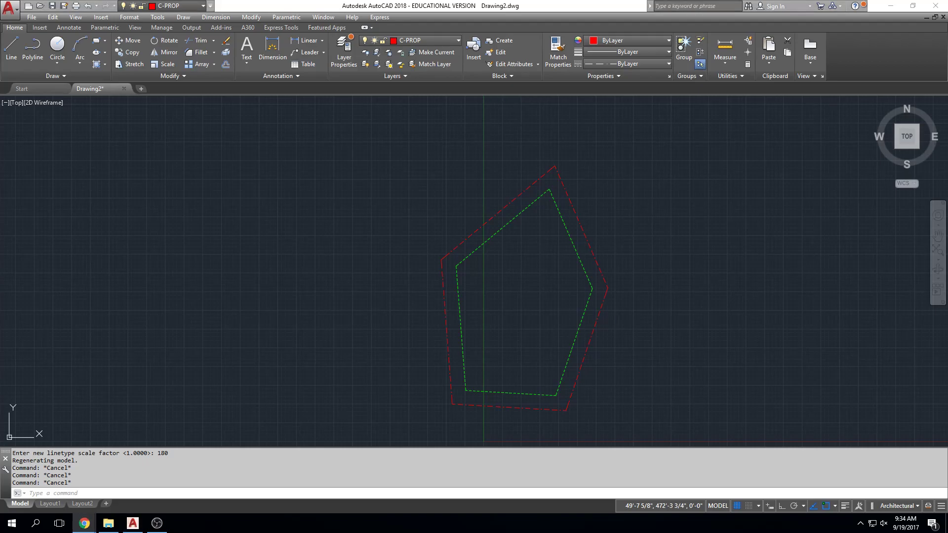
Step: Switch to the browser's course home page and read the enlarged week 5 entry (Sept 19 & 21) in the semester schedule
drag(947, 39, 549, 23)
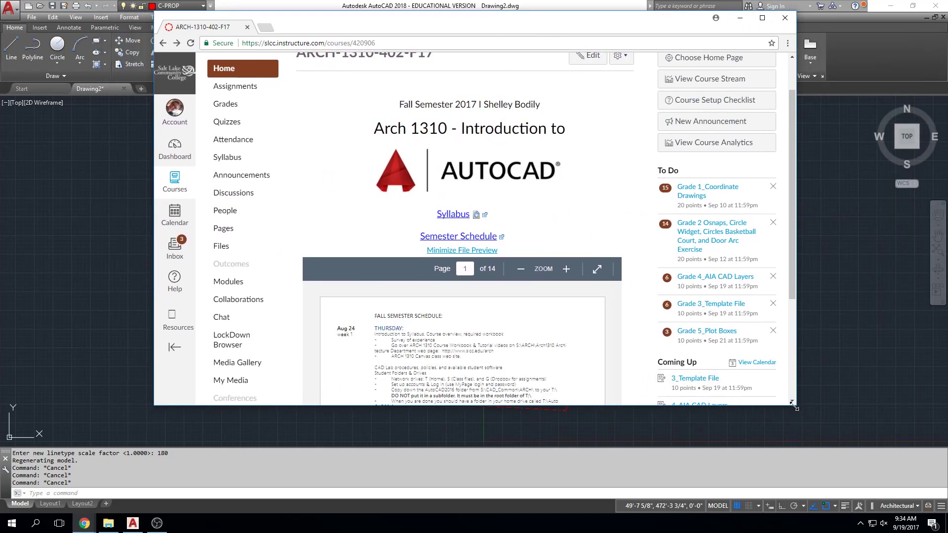
drag(793, 407, 801, 449)
scroll(485, 393, down, 3)
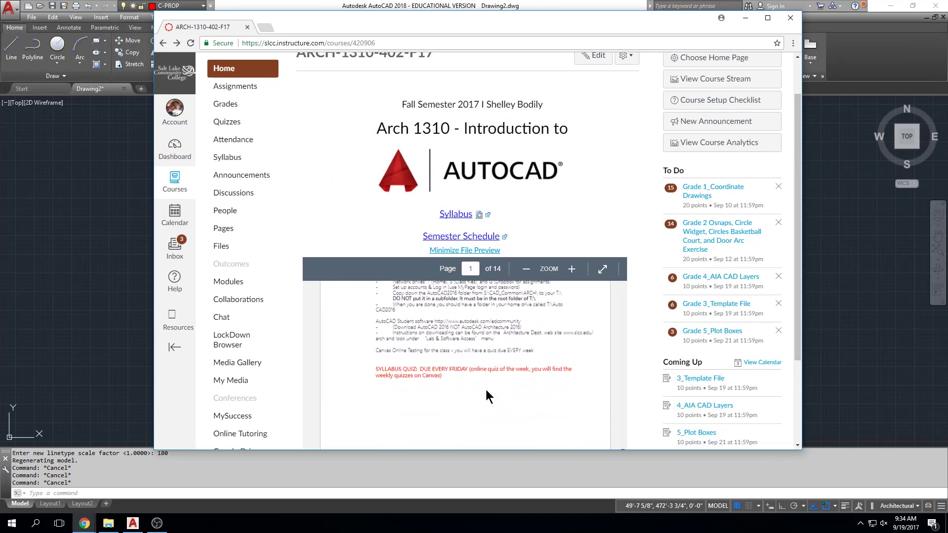
scroll(485, 389, up, 1)
scroll(454, 359, down, 8)
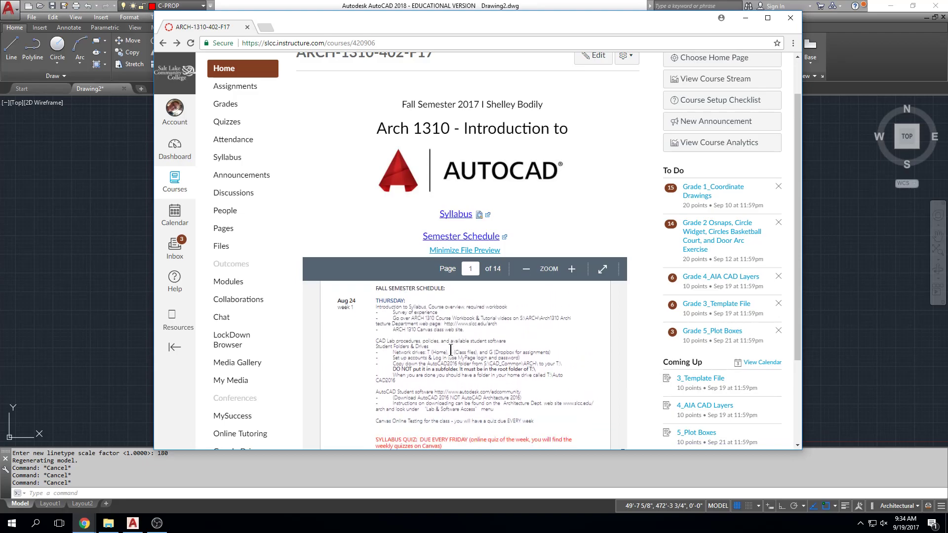
scroll(450, 345, down, 10)
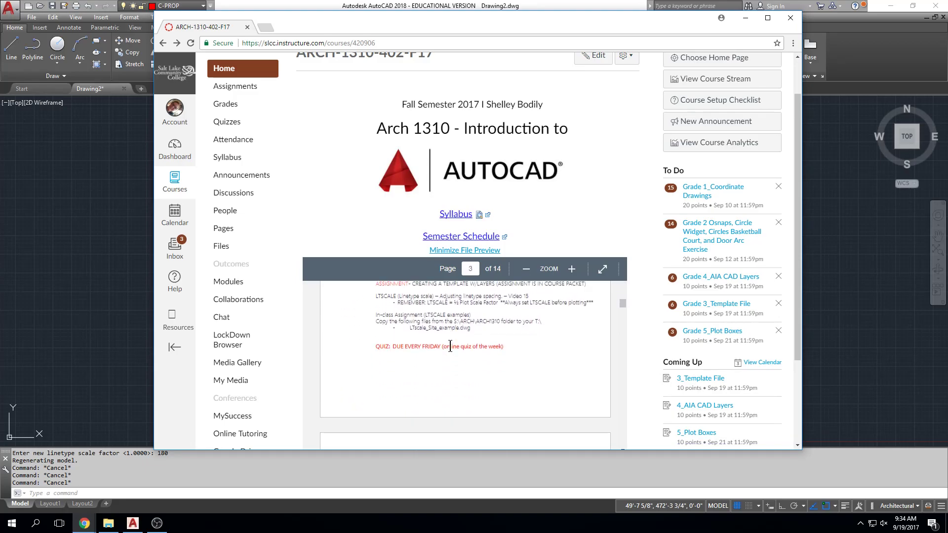
scroll(450, 345, down, 5)
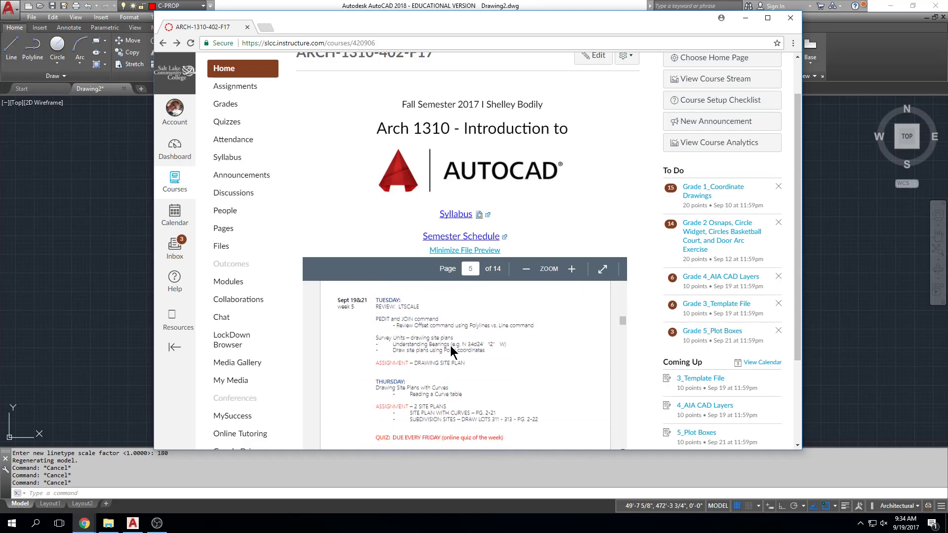
scroll(450, 345, down, 2)
ctrl+scroll(451, 346, up, 1)
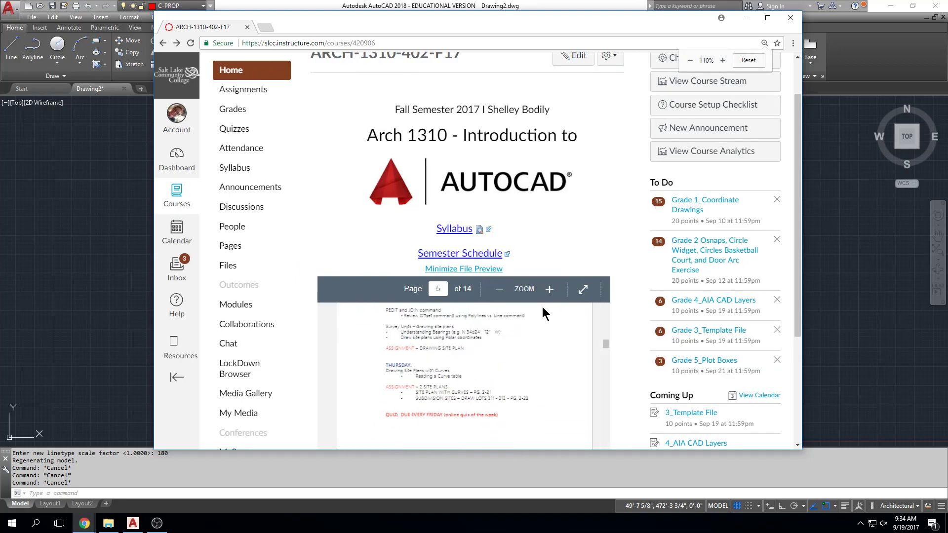
click(550, 289)
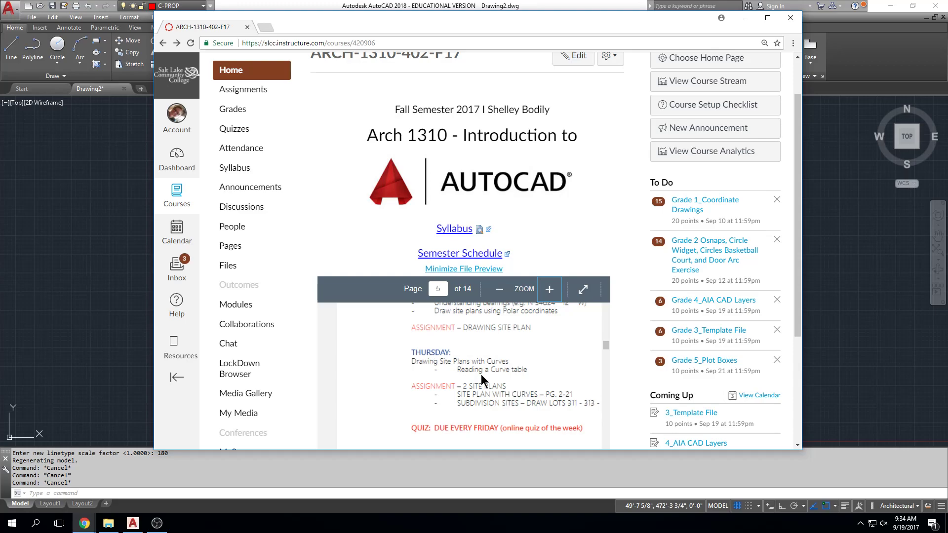
Step: Read the week 6 entry (Sept 26 & 28) in the semester schedule and return to the AutoCAD drawing
scroll(571, 393, down, 5)
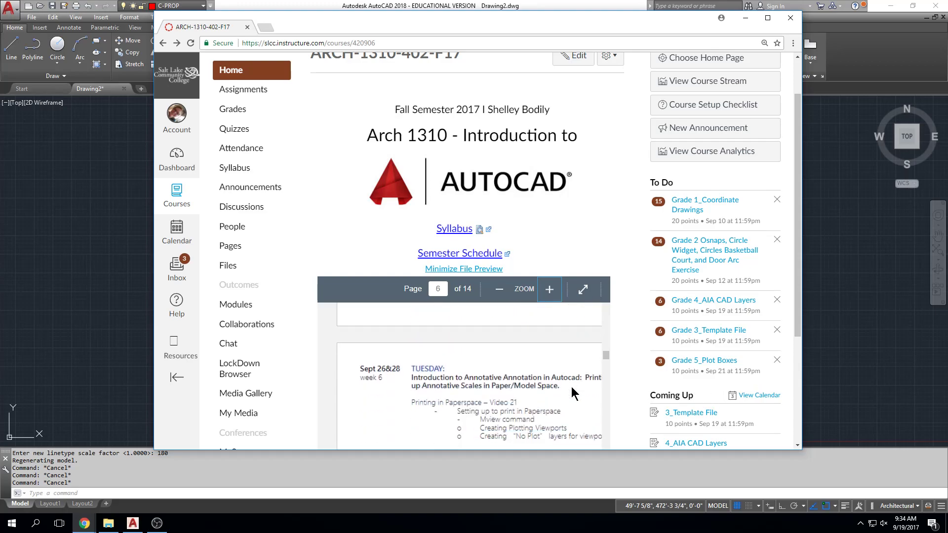
scroll(573, 393, down, 1)
scroll(572, 390, up, 1)
scroll(555, 368, down, 2)
scroll(494, 400, up, 2)
scroll(549, 234, up, 1)
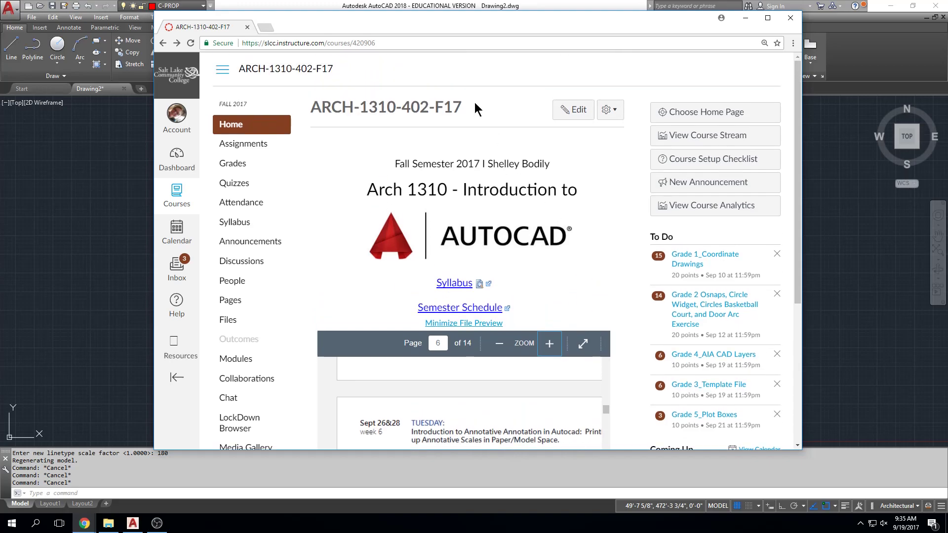
click(445, 6)
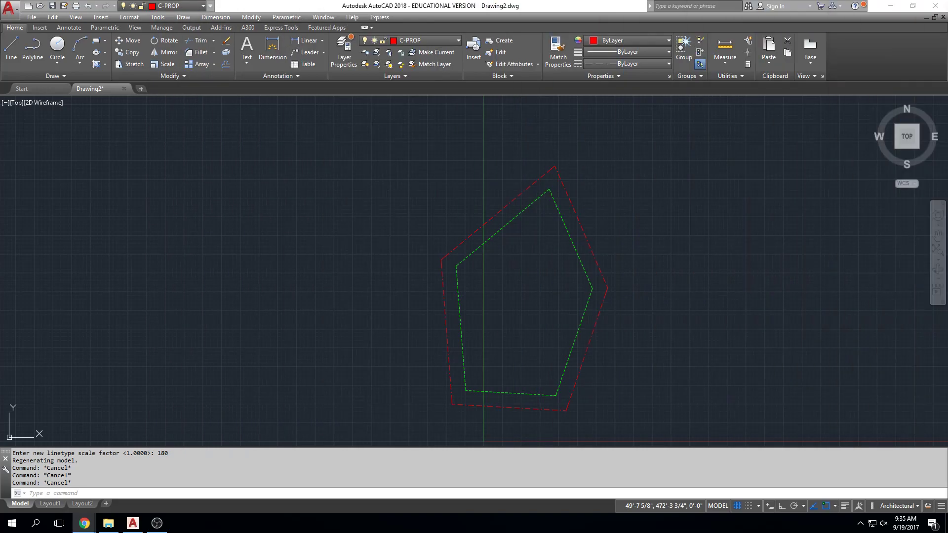